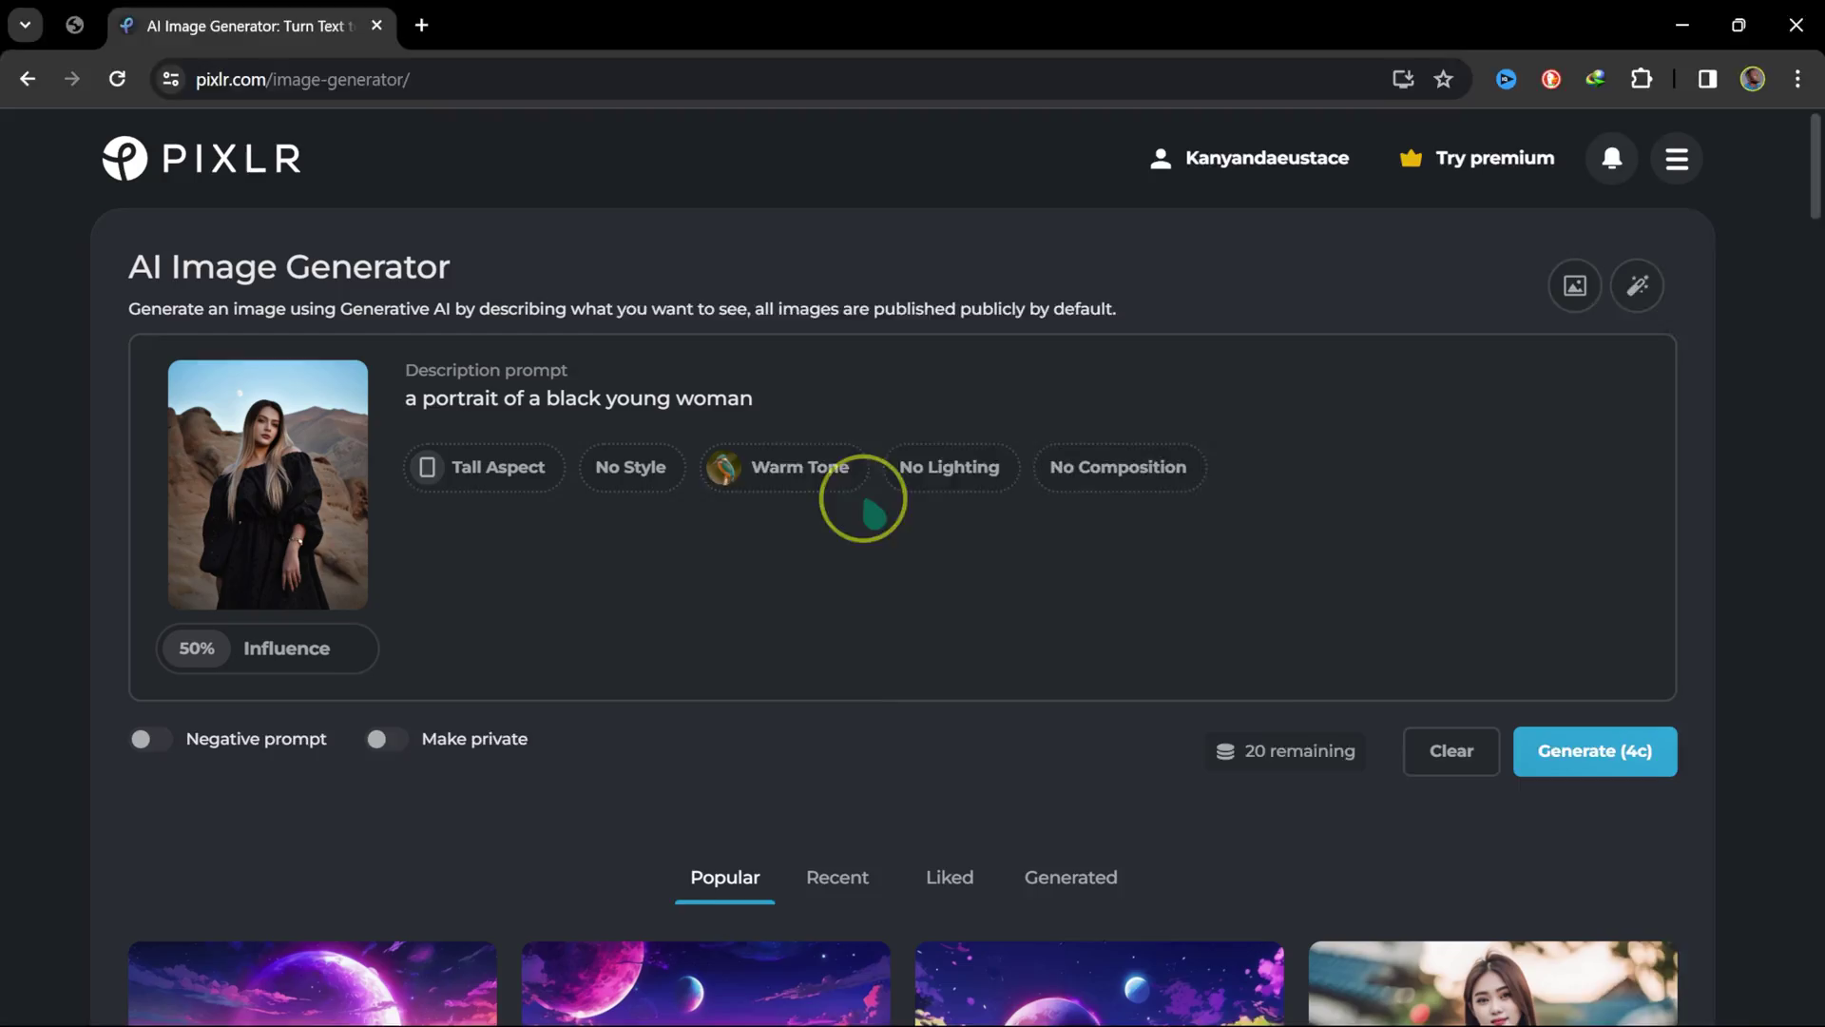
{"action": "left_click", "coordinate": [950, 465]}
{"action": "left_click", "coordinate": [1081, 609]}
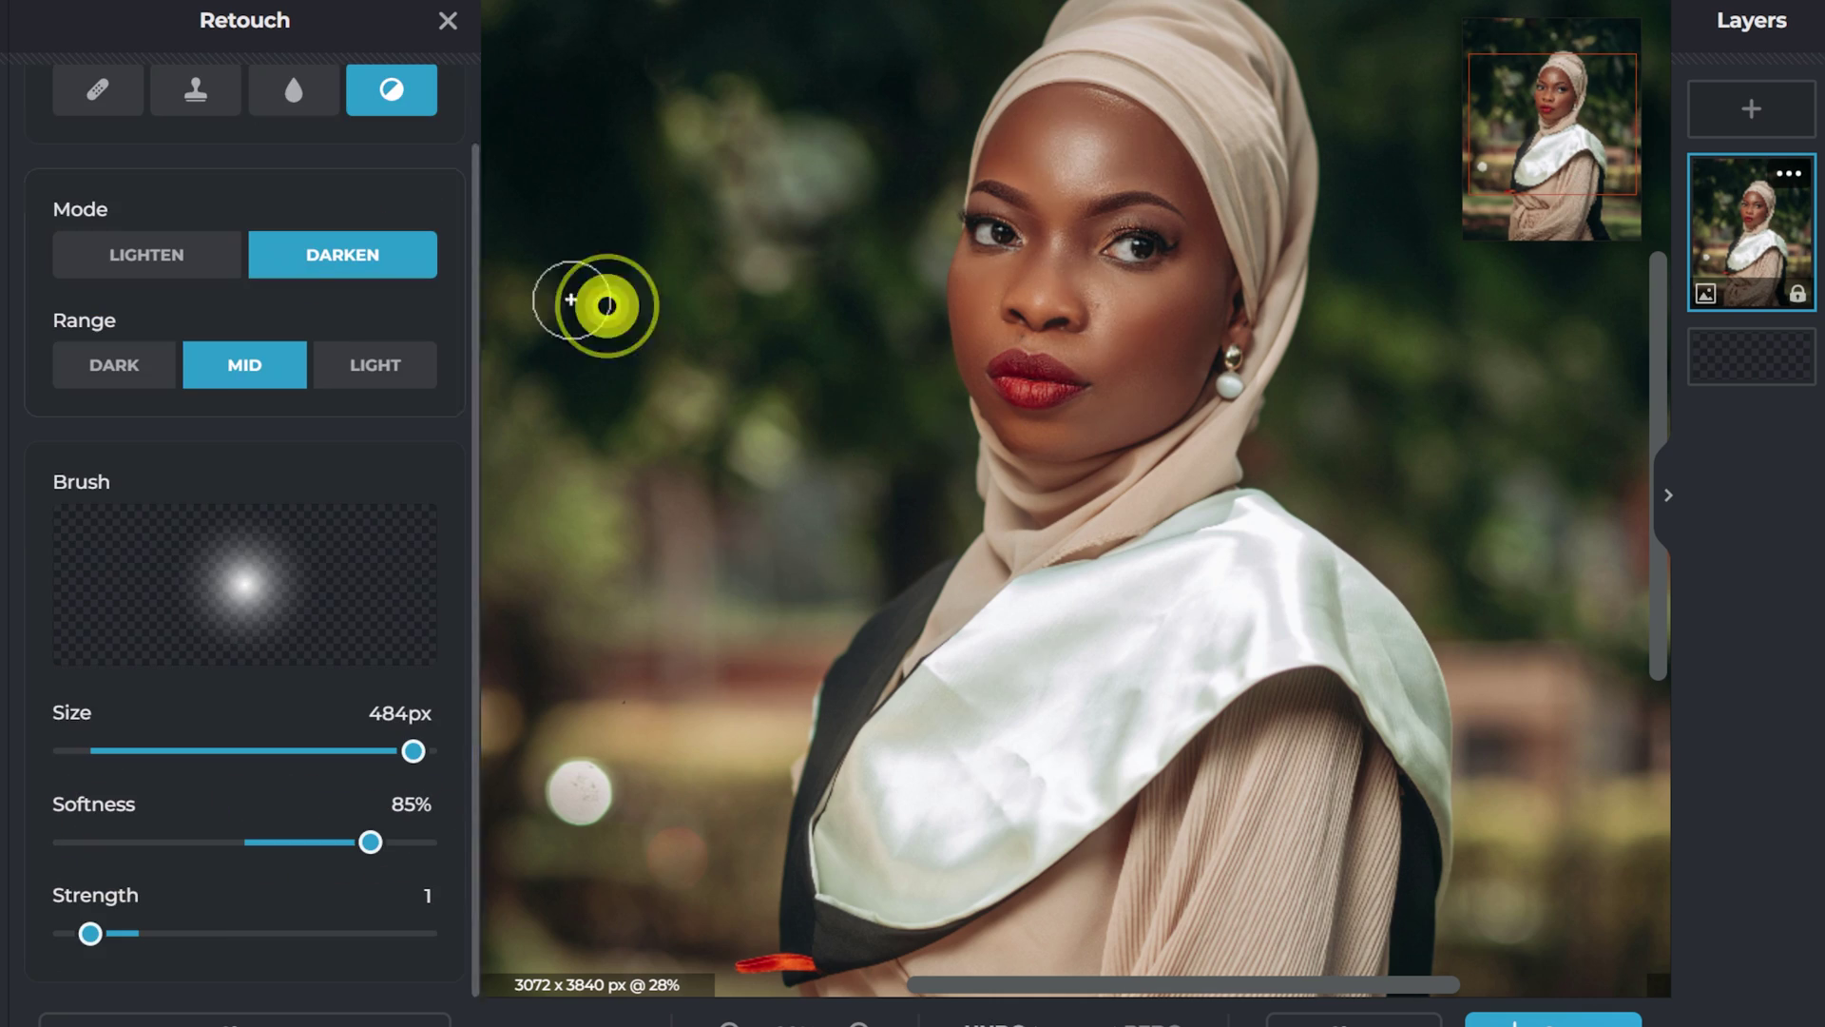
{"action": "left_click_drag", "start_coordinate": [603, 297], "coordinate": [1154, 326]}
{"action": "left_click_drag", "start_coordinate": [245, 687], "coordinate": [219, 687]}
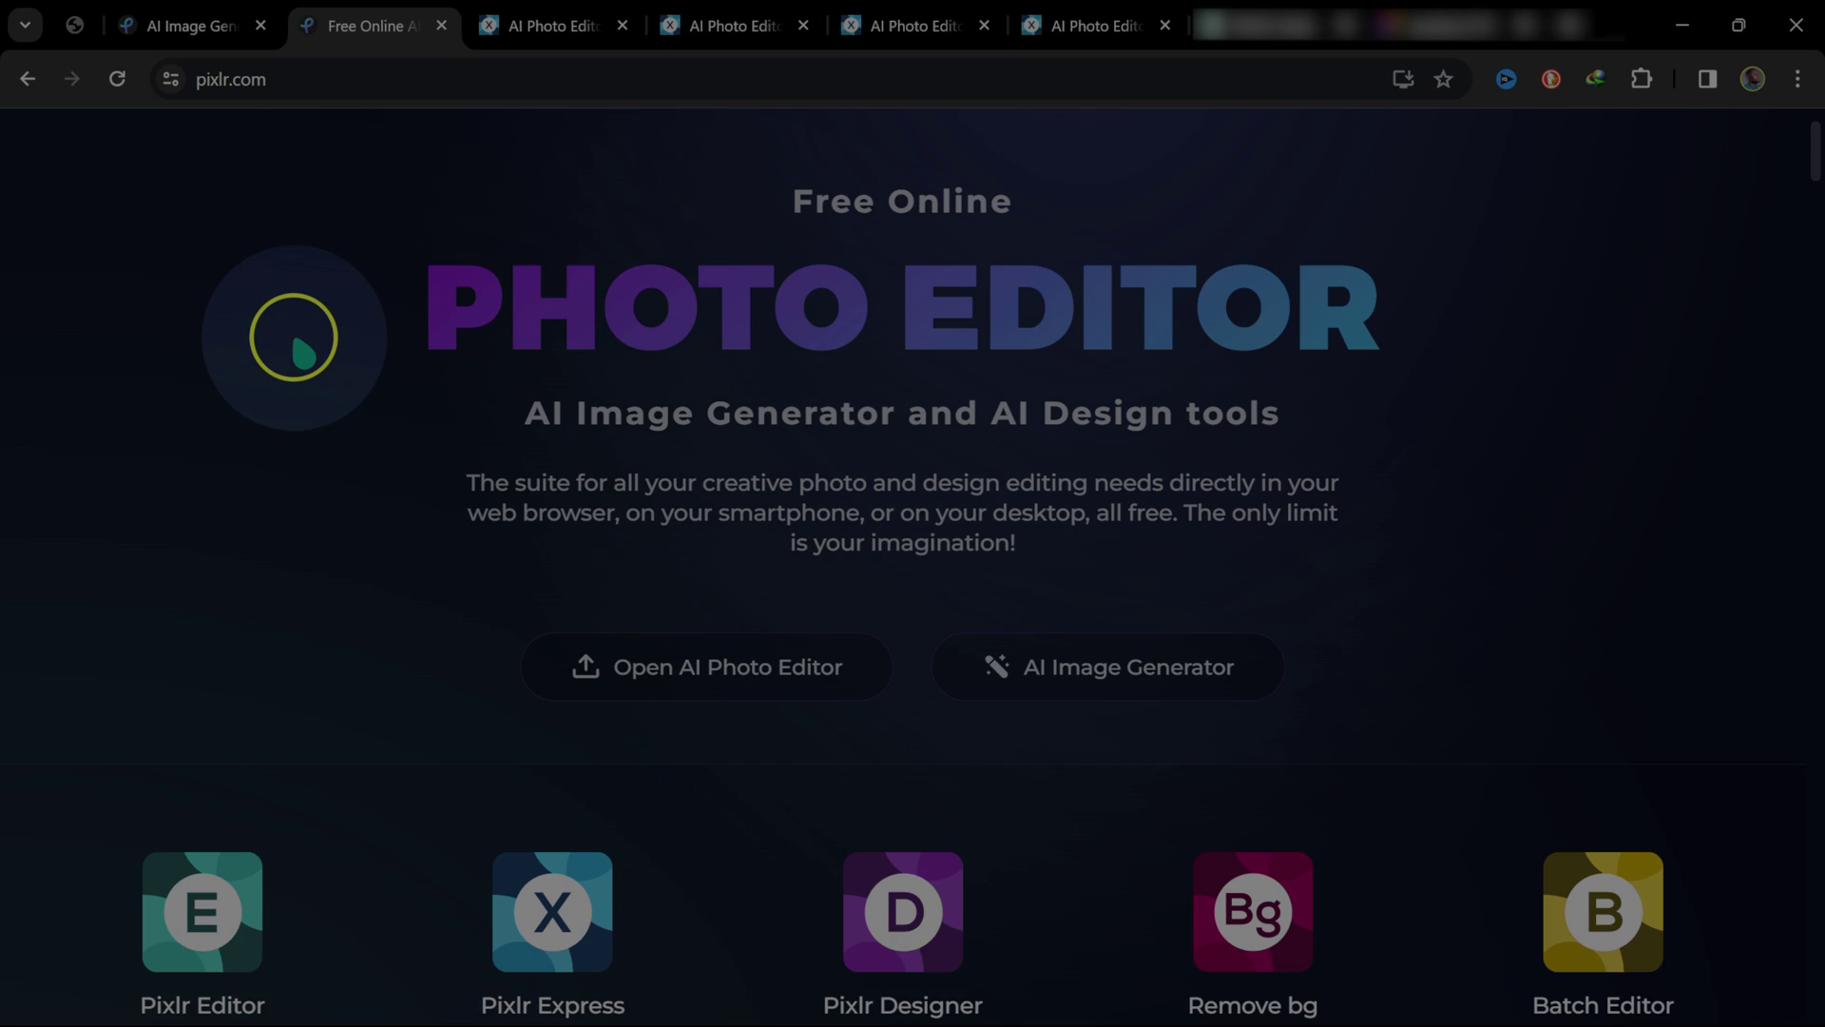
- Open the AI Image Generator through Pixlr Express and add the Example (5) photo as the reference image
{"action": "left_click", "coordinate": [561, 924]}
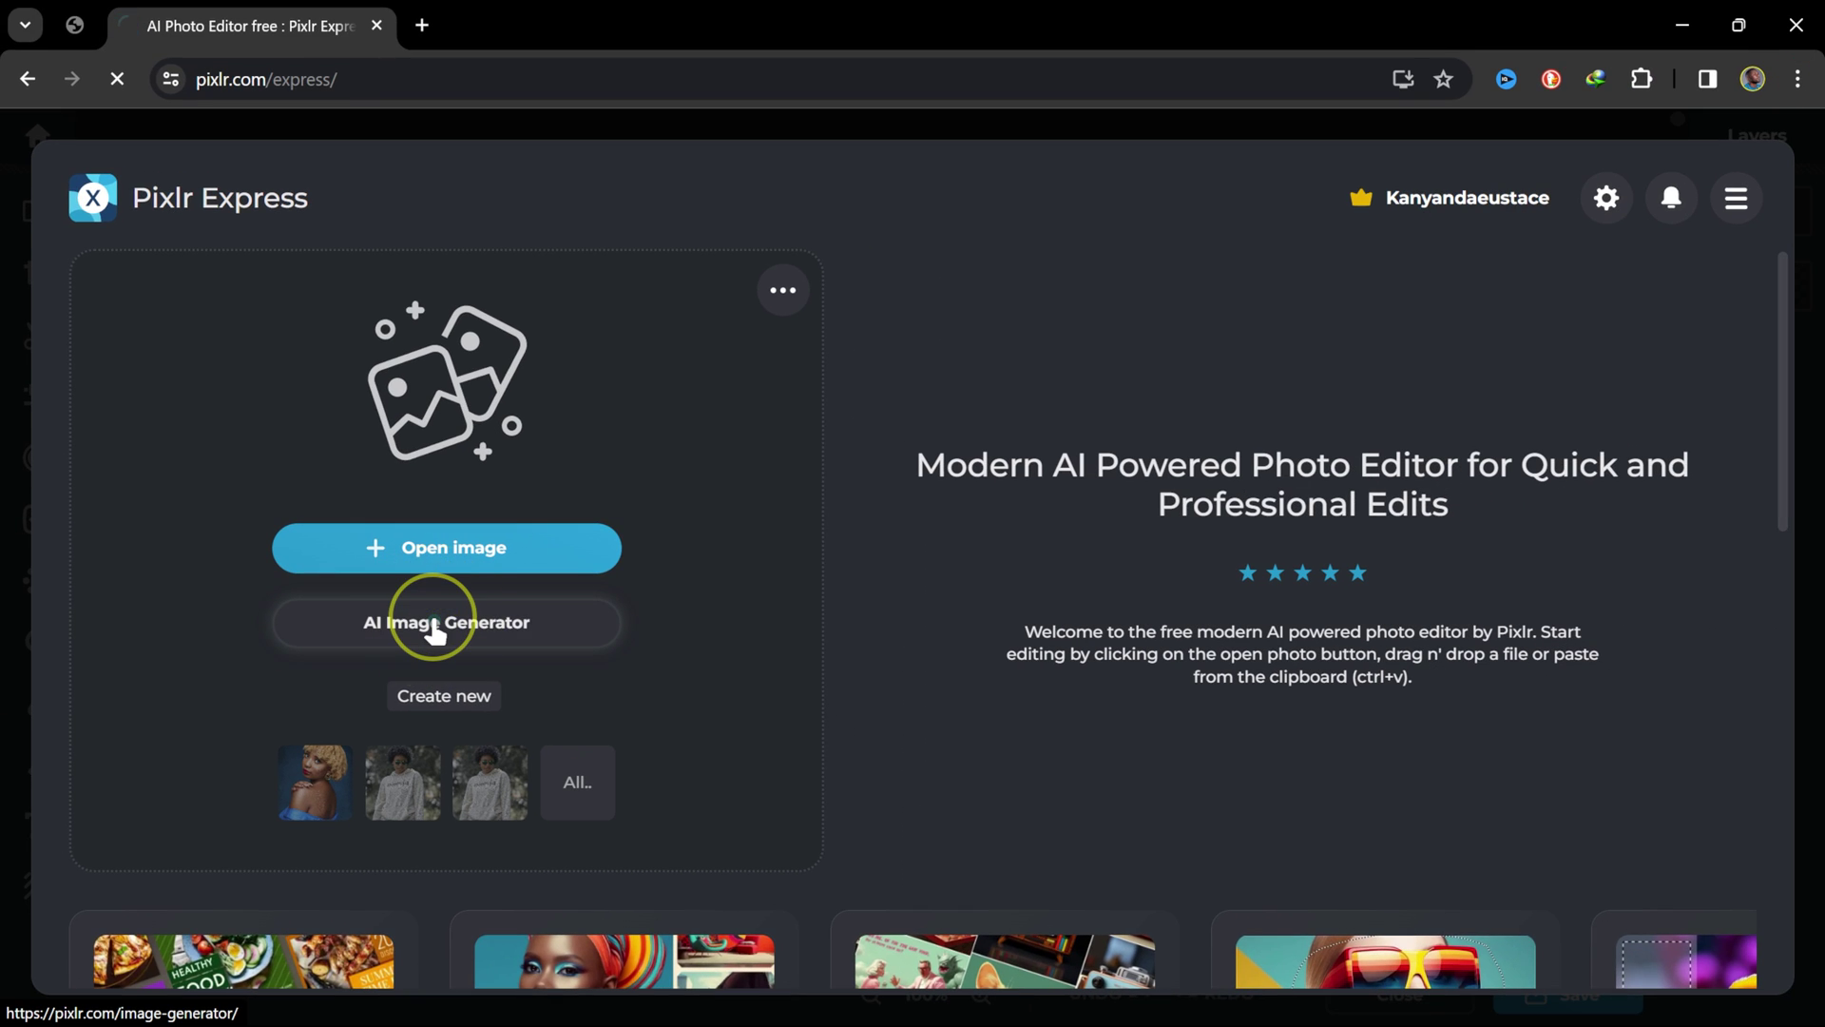
{"action": "left_click", "coordinate": [434, 628]}
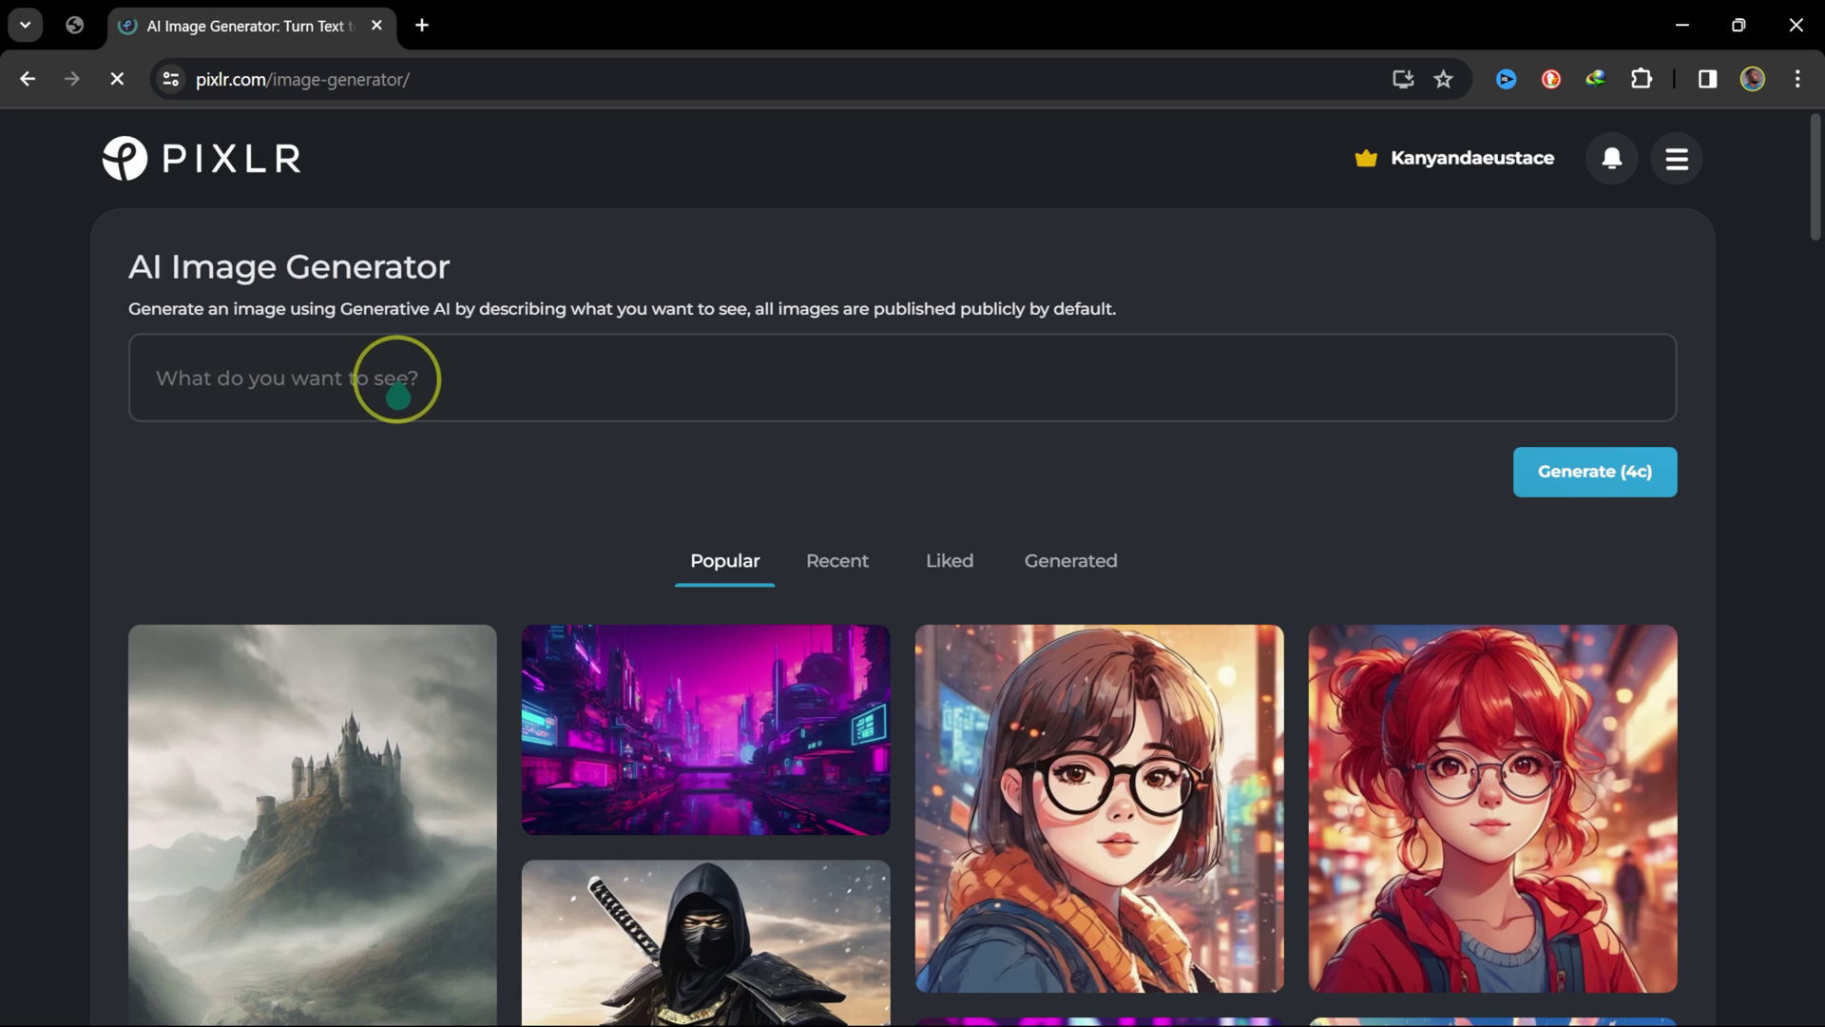
{"action": "left_click", "coordinate": [421, 390]}
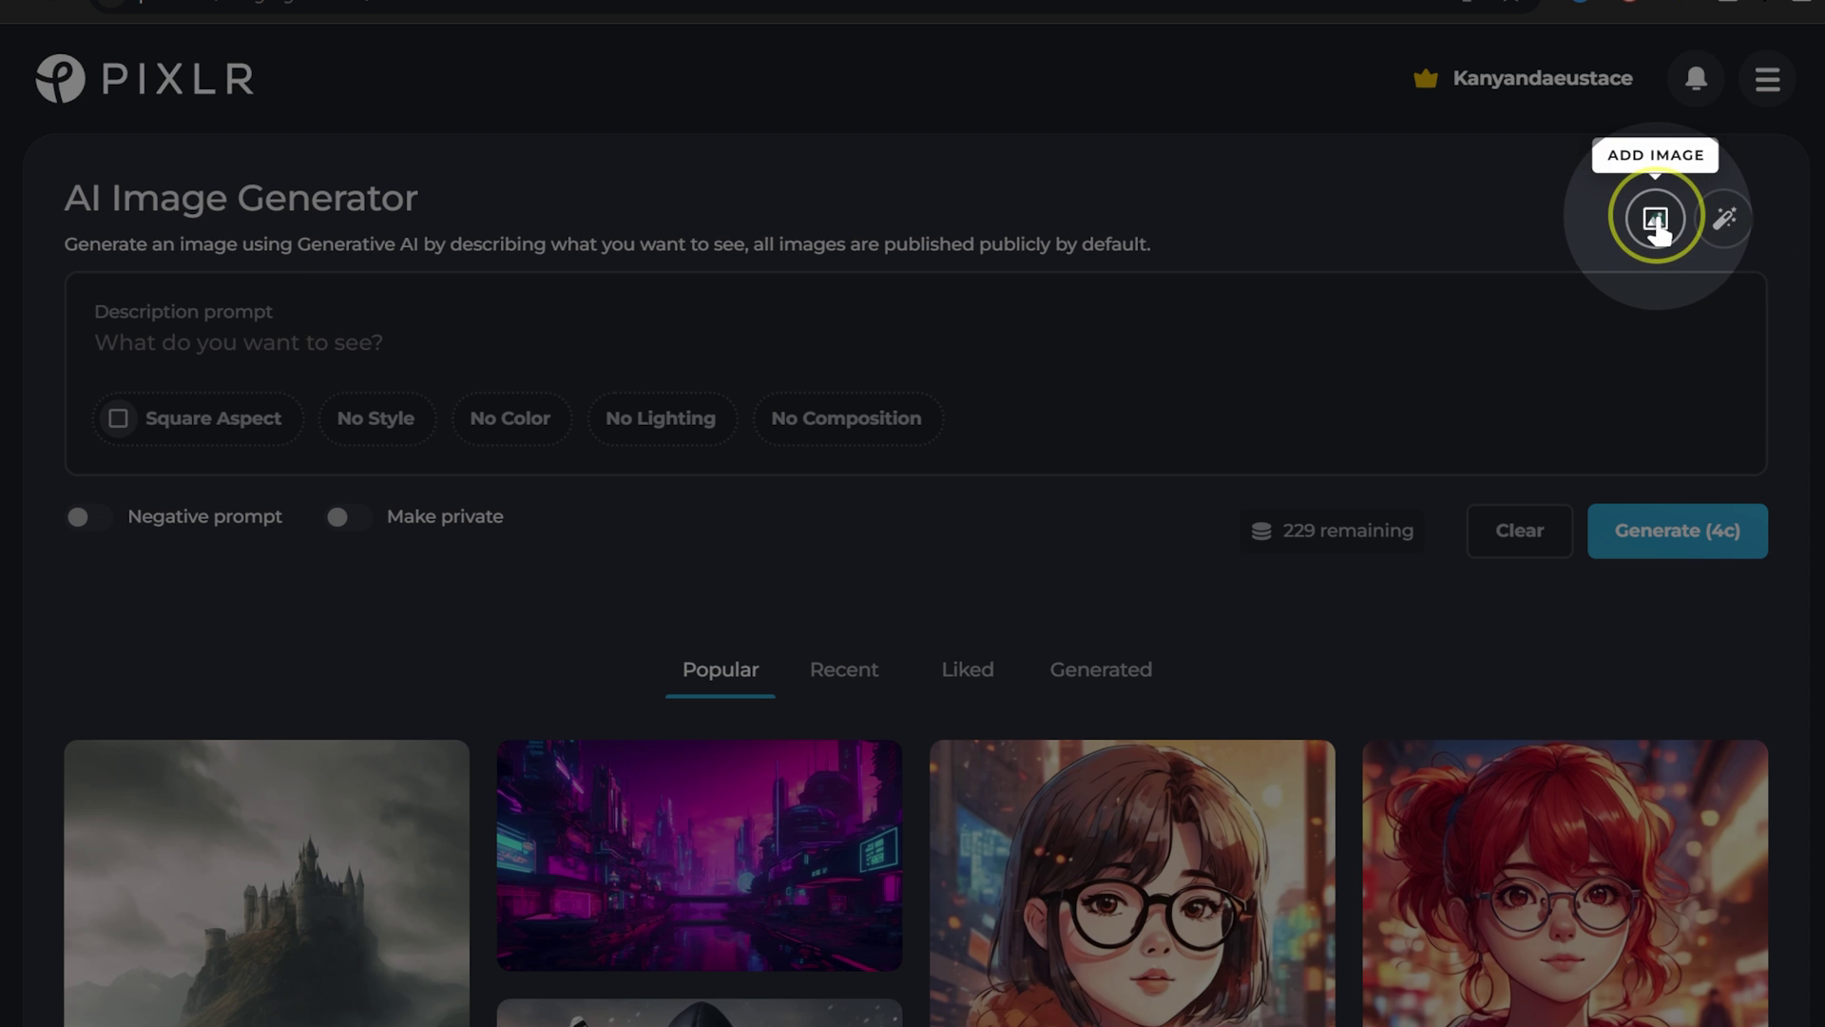
{"action": "left_click", "coordinate": [1656, 218]}
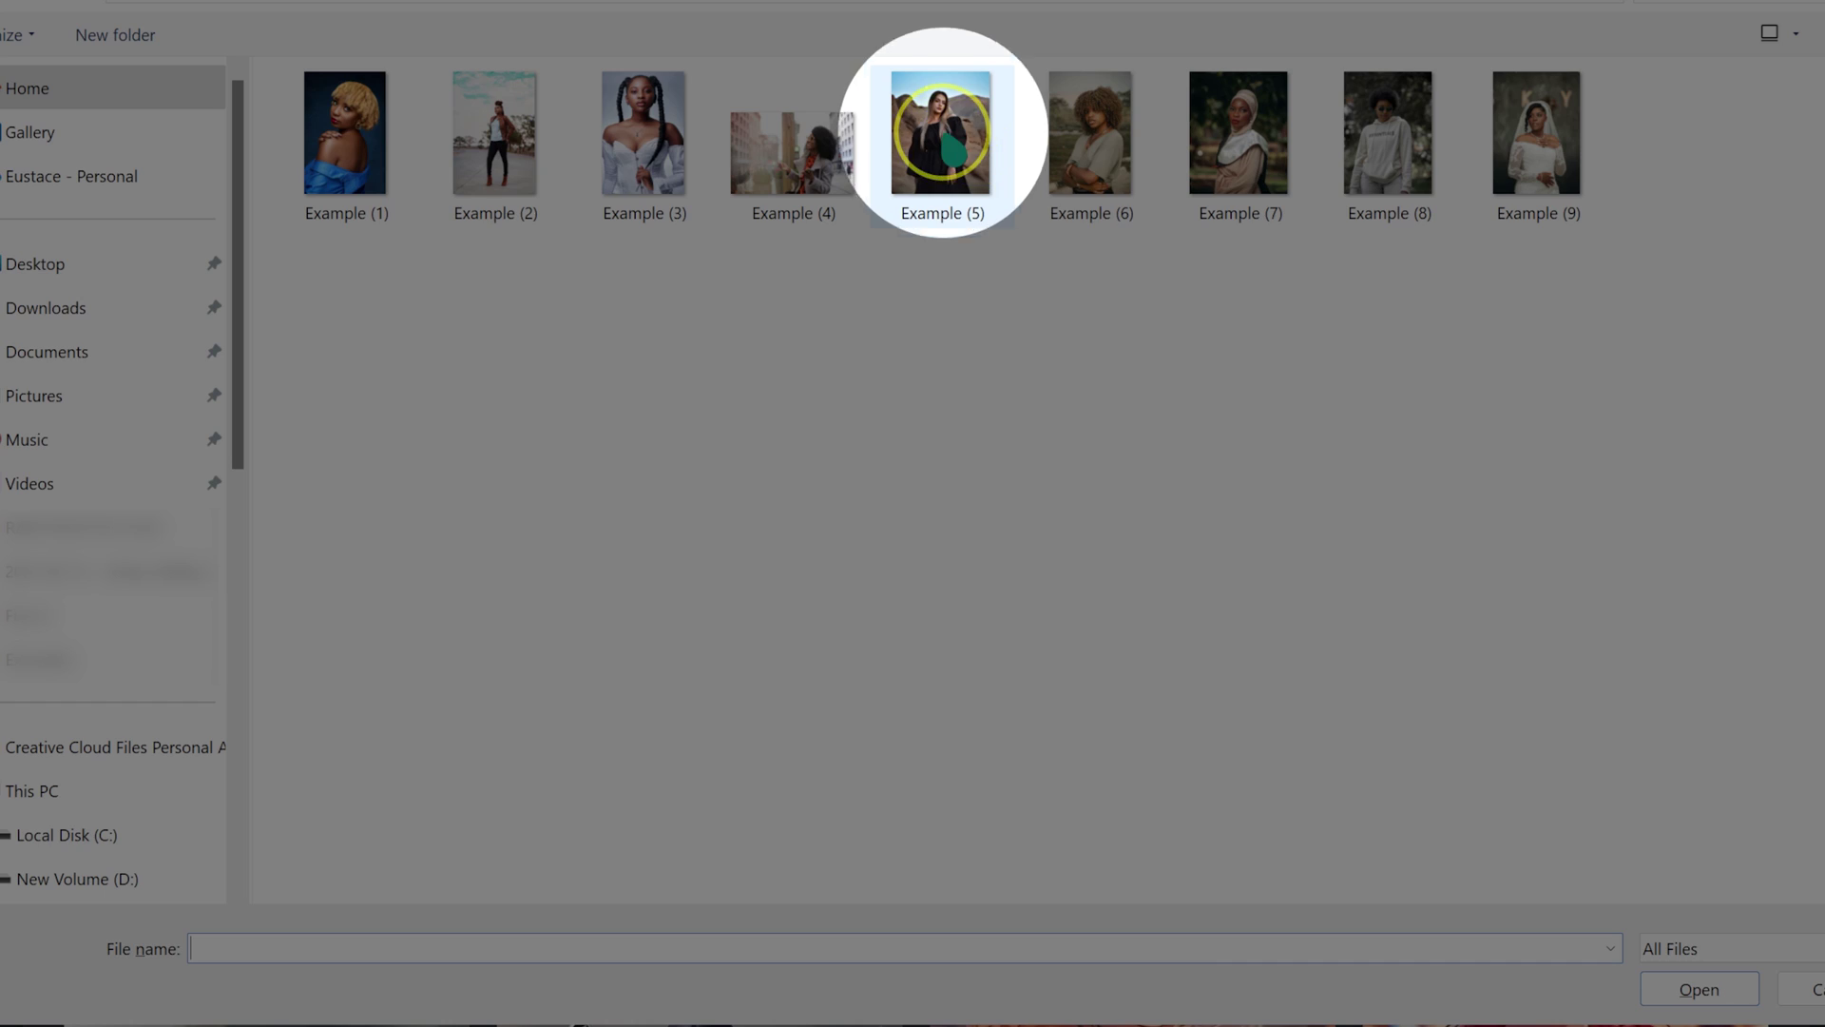
{"action": "double_click", "coordinate": [955, 143]}
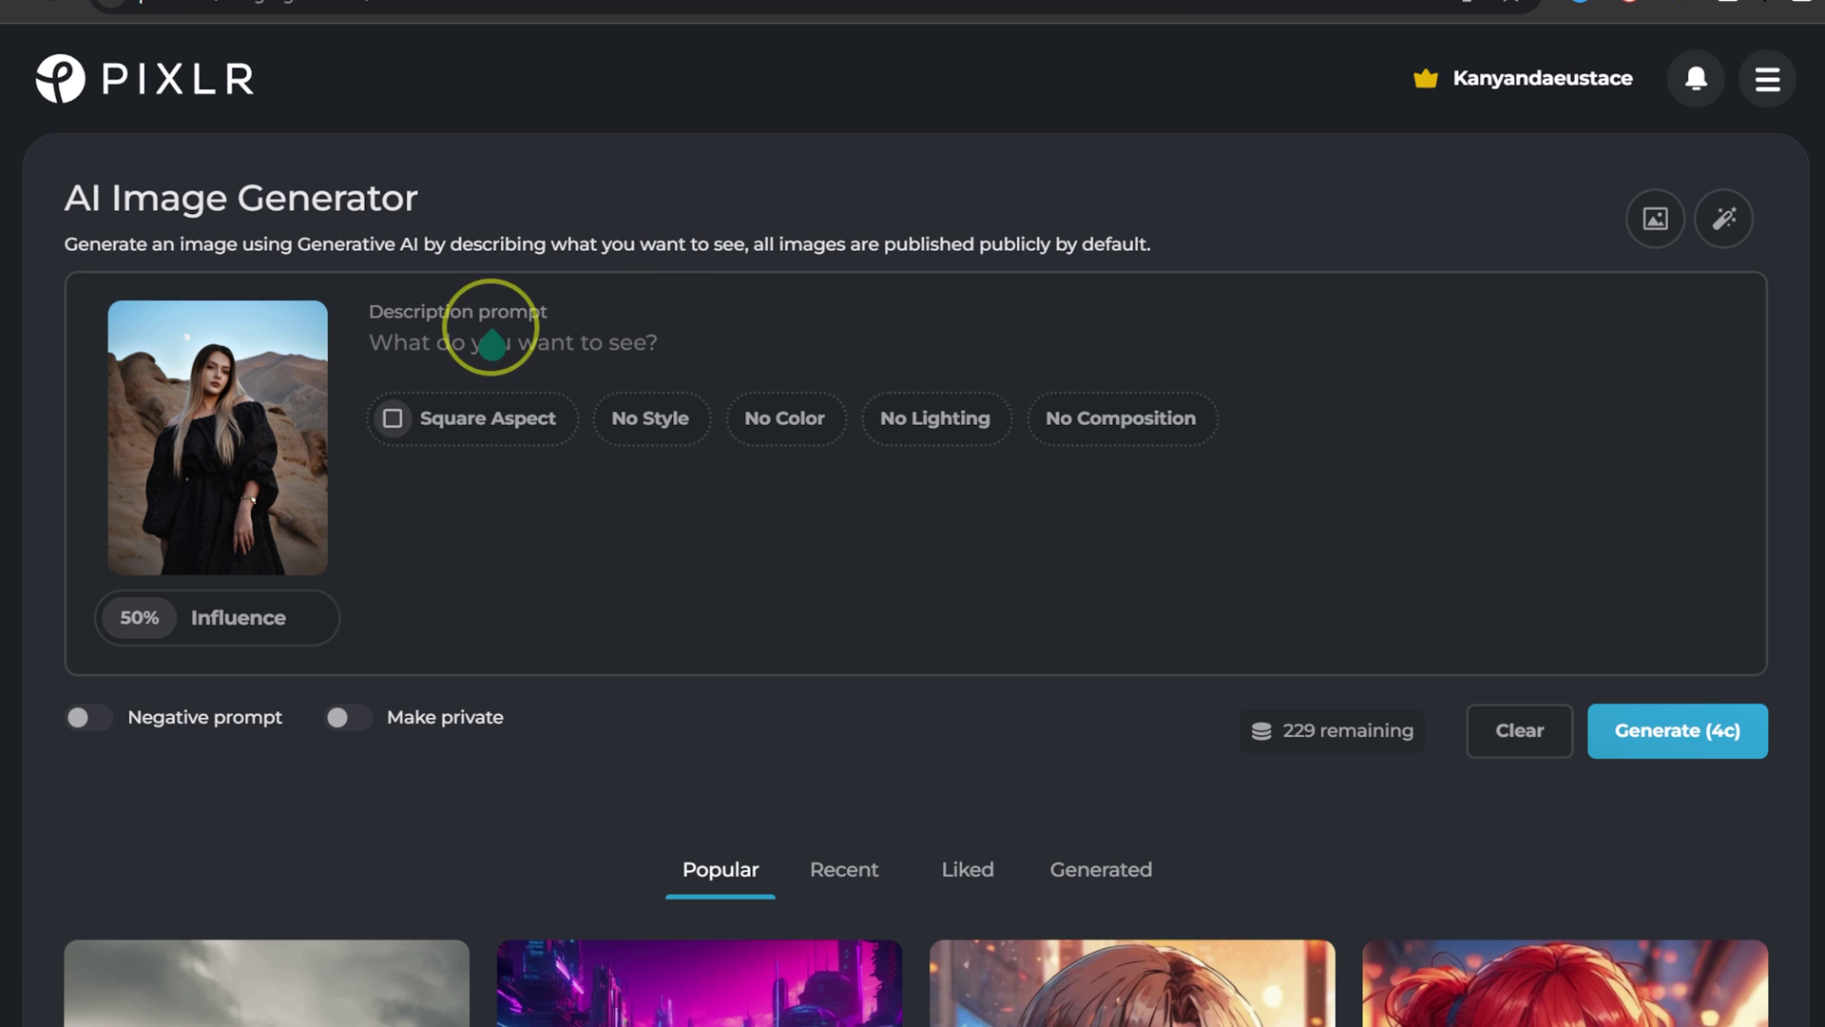
- Set the image aspect to Tall and the color option to Warm Tone
{"action": "left_click", "coordinate": [426, 416]}
{"action": "left_click", "coordinate": [412, 604]}
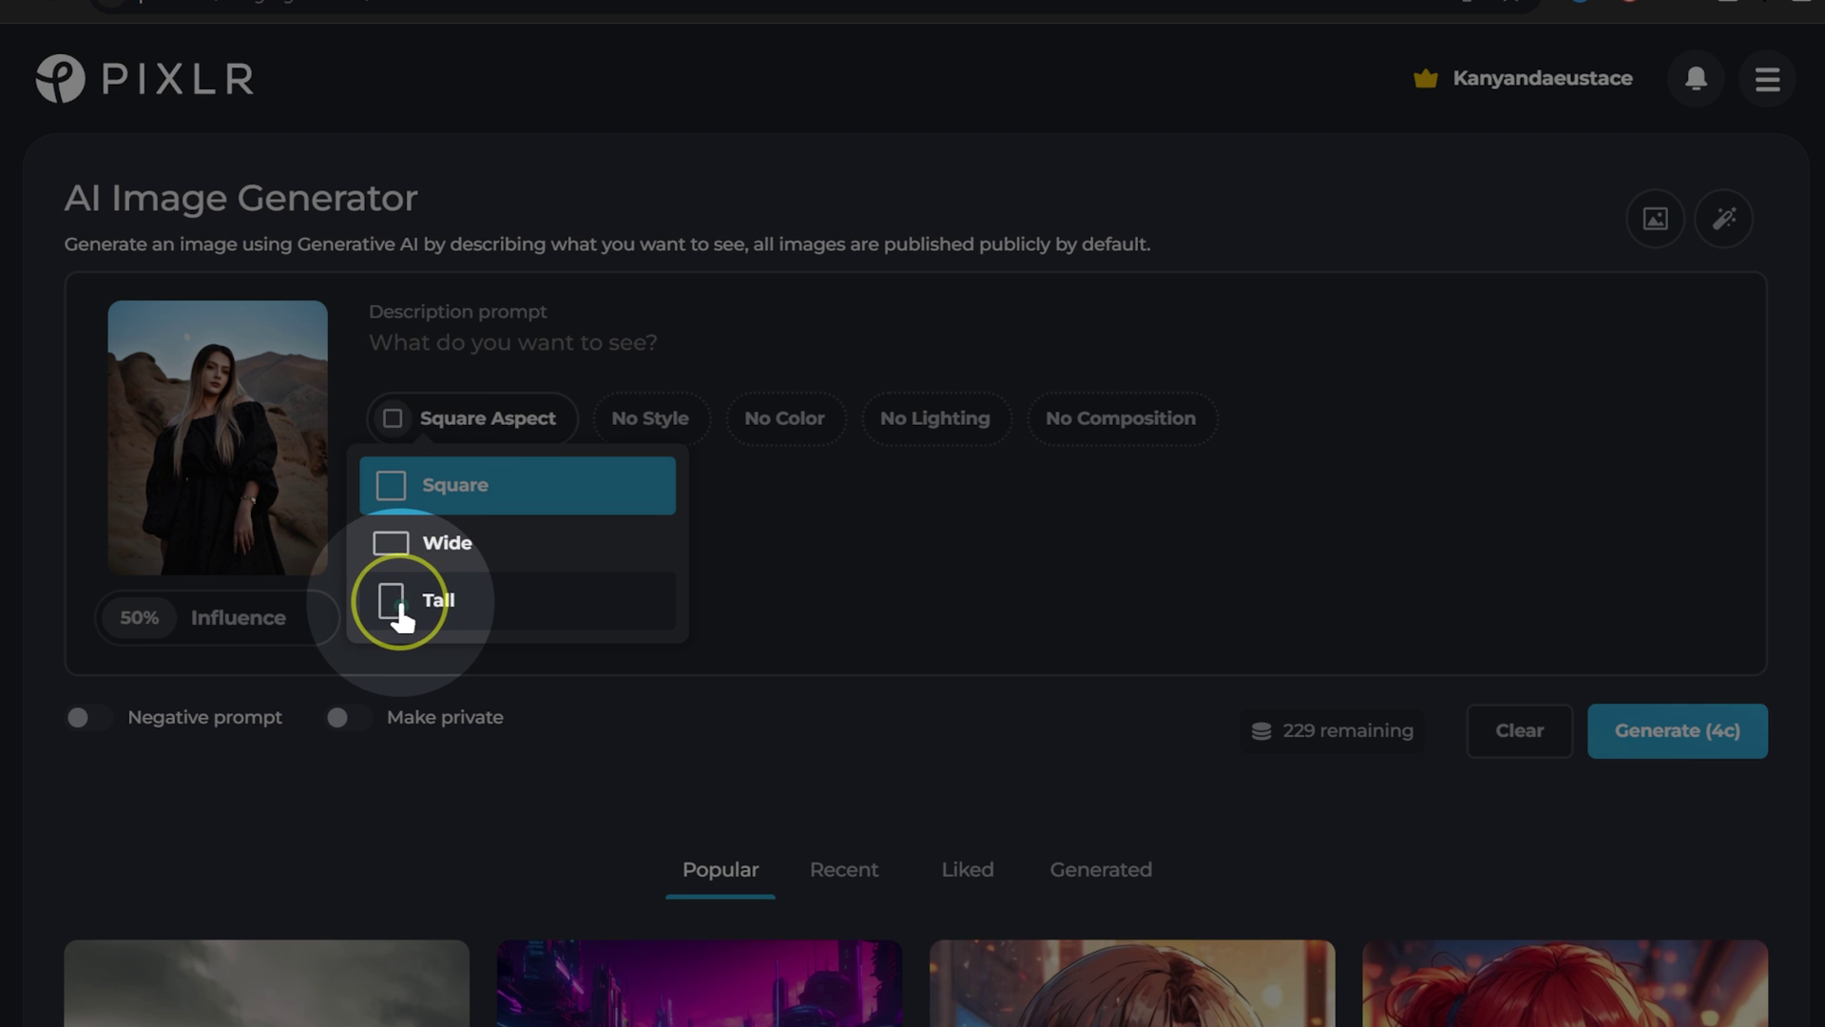
{"action": "left_click", "coordinate": [623, 421]}
{"action": "left_click", "coordinate": [749, 421]}
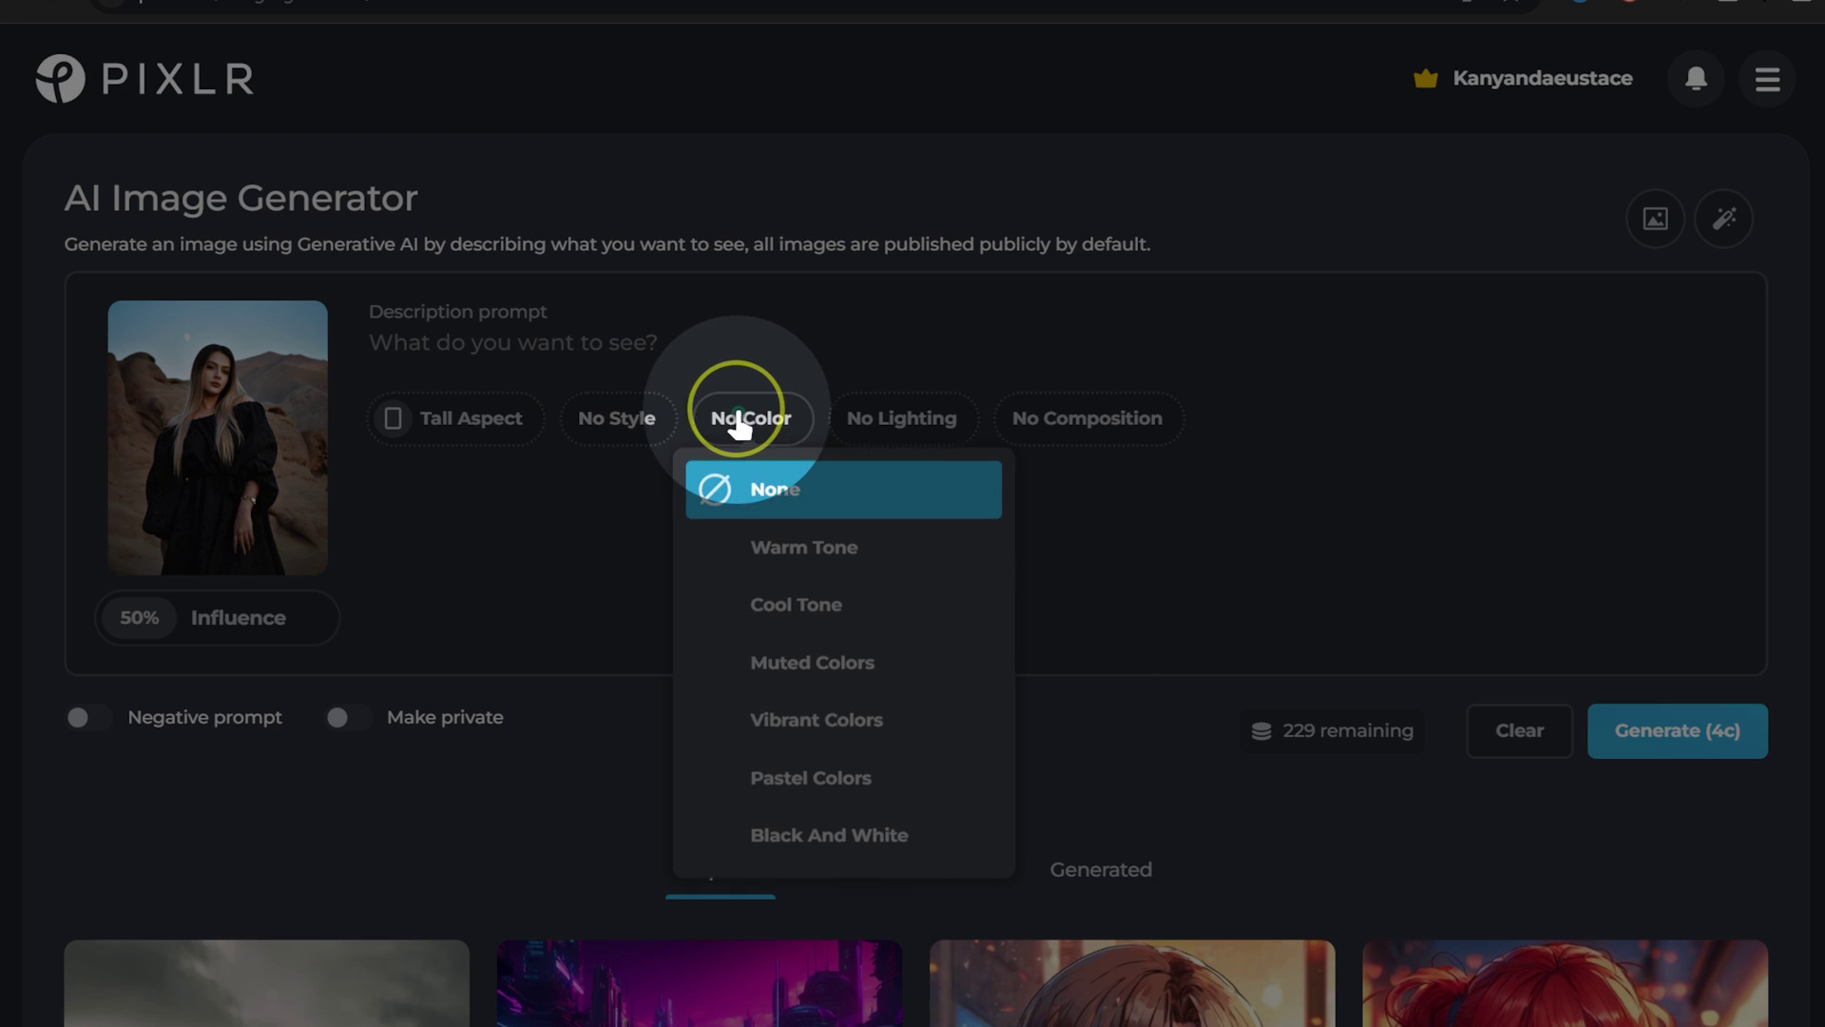
{"action": "left_click", "coordinate": [795, 543]}
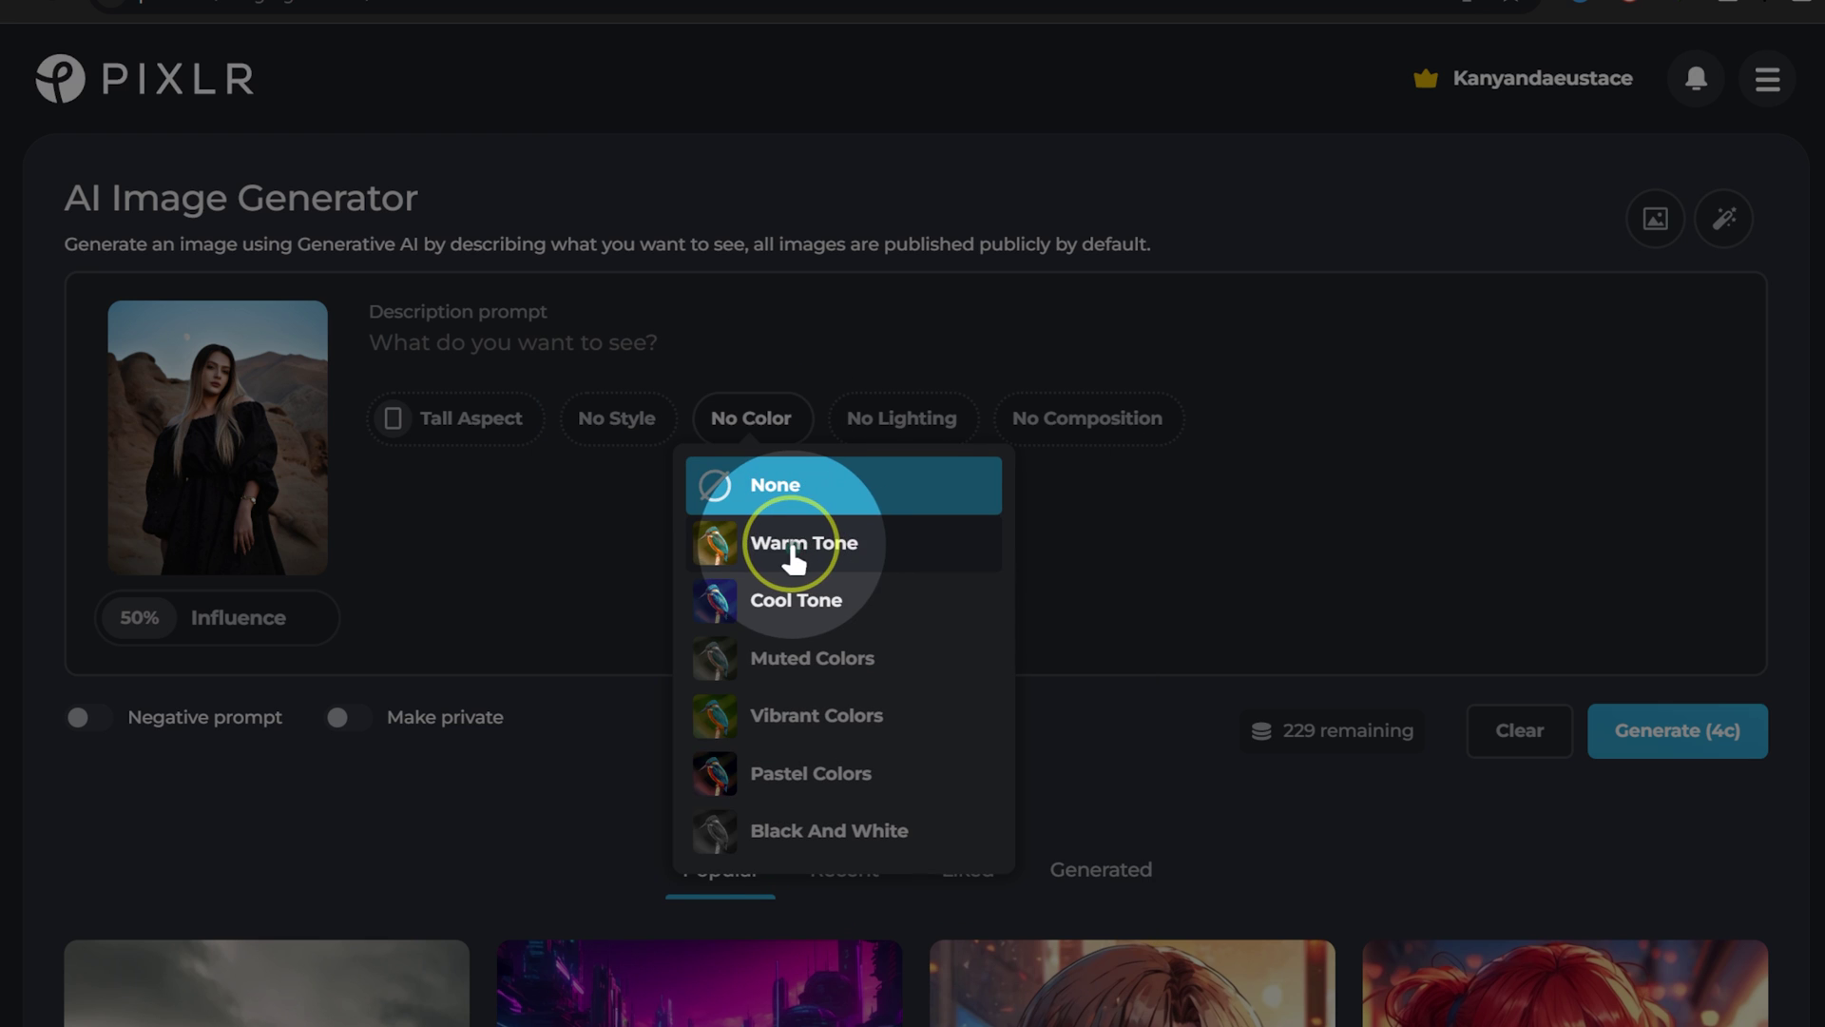
- Set the lighting to Dramatic and the composition to Blurry Background
{"action": "left_click", "coordinate": [974, 423]}
{"action": "left_click", "coordinate": [968, 600]}
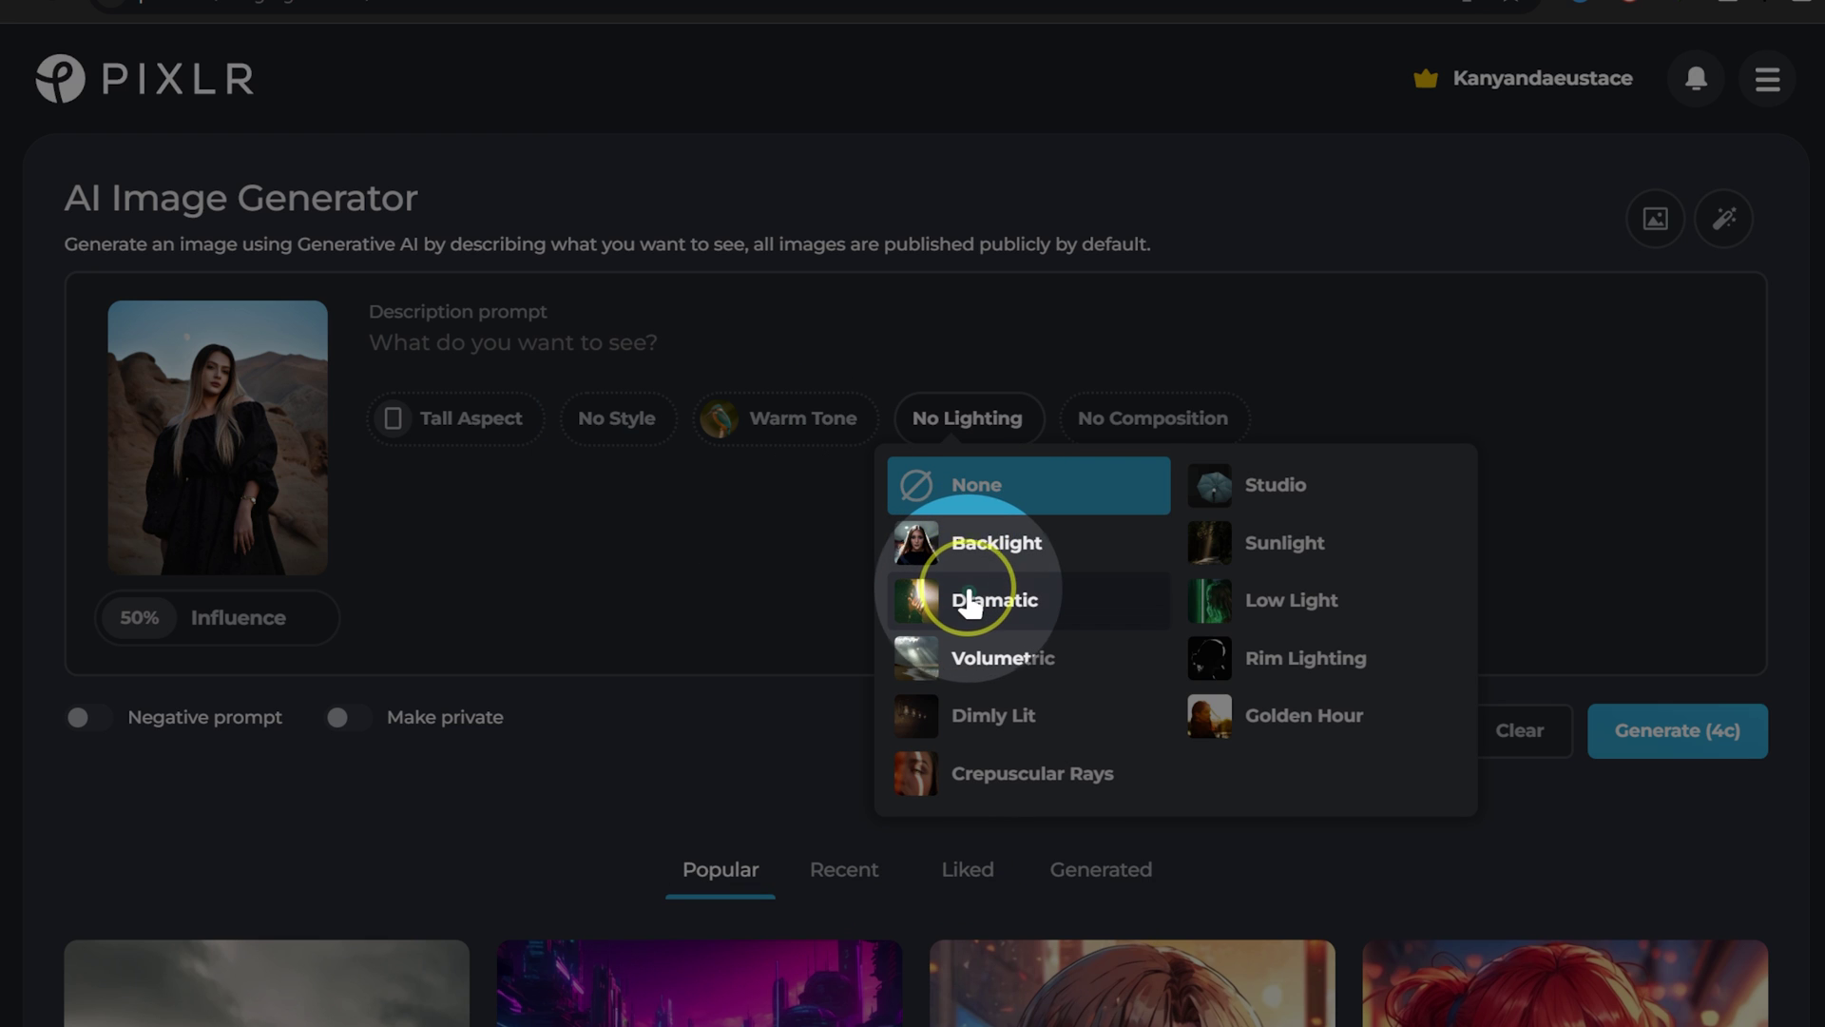
{"action": "left_click", "coordinate": [1171, 423]}
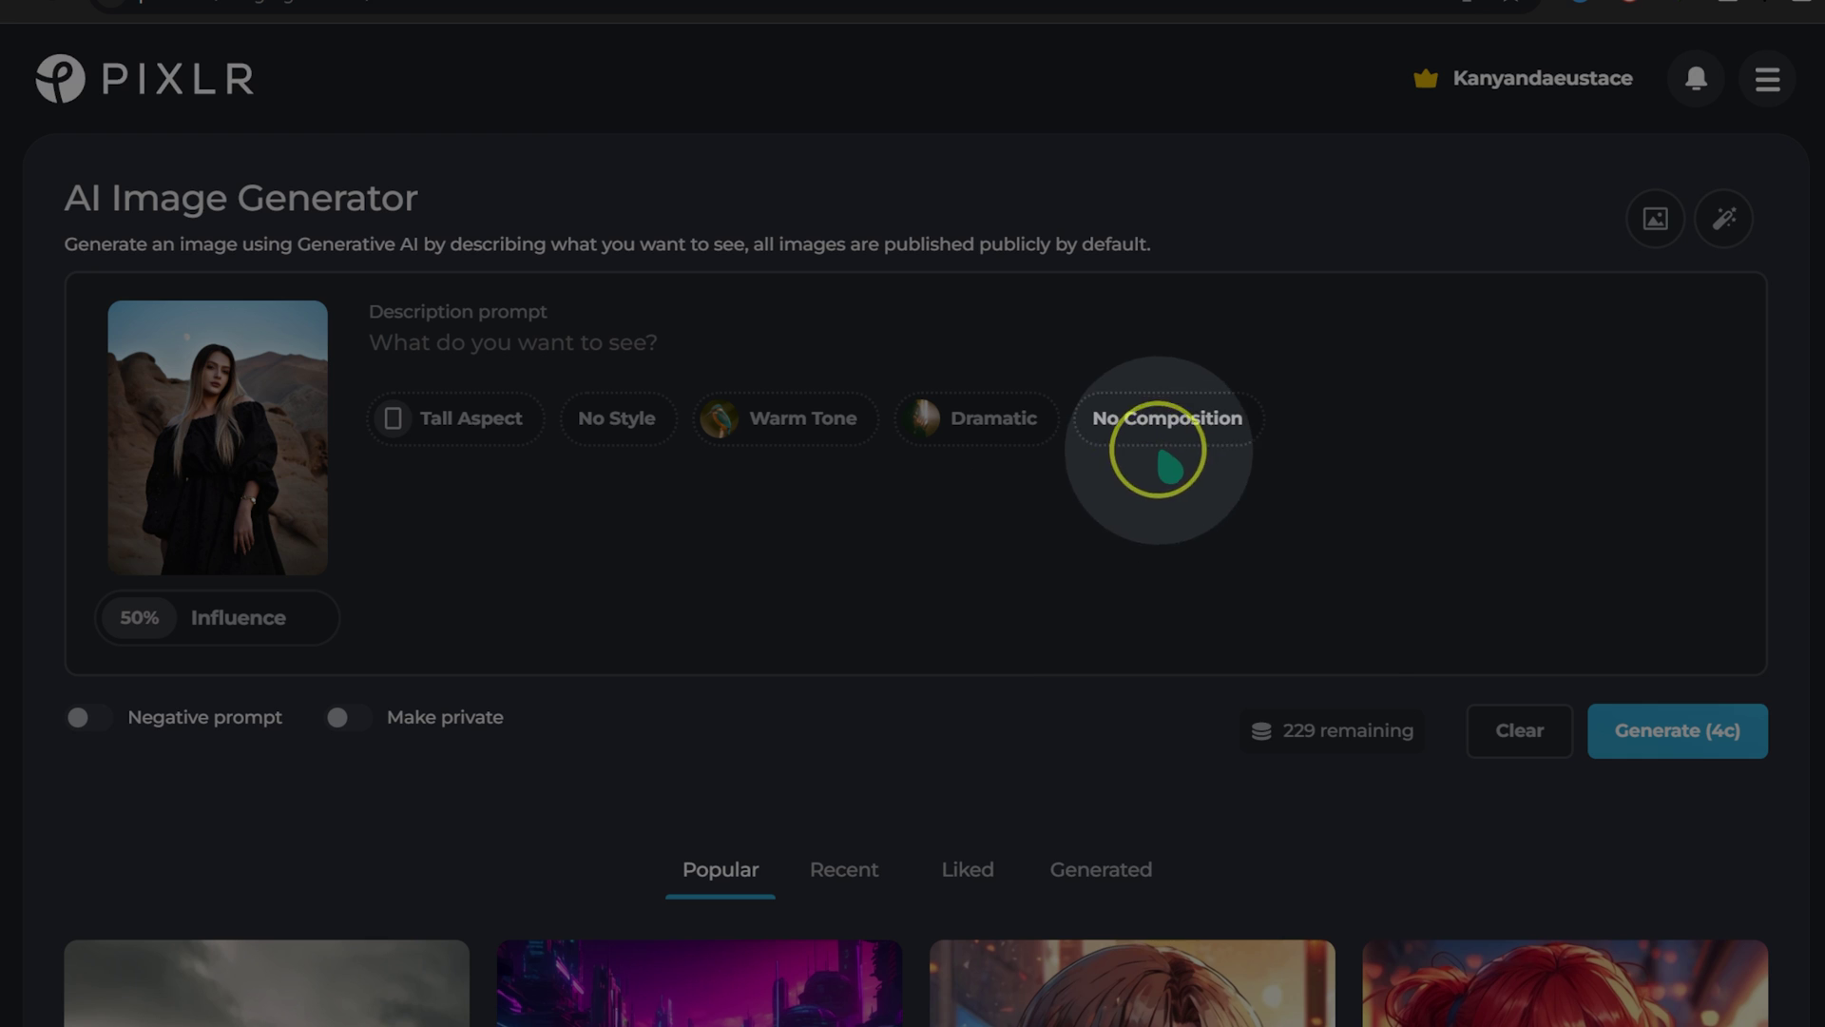
{"action": "left_click", "coordinate": [1168, 551]}
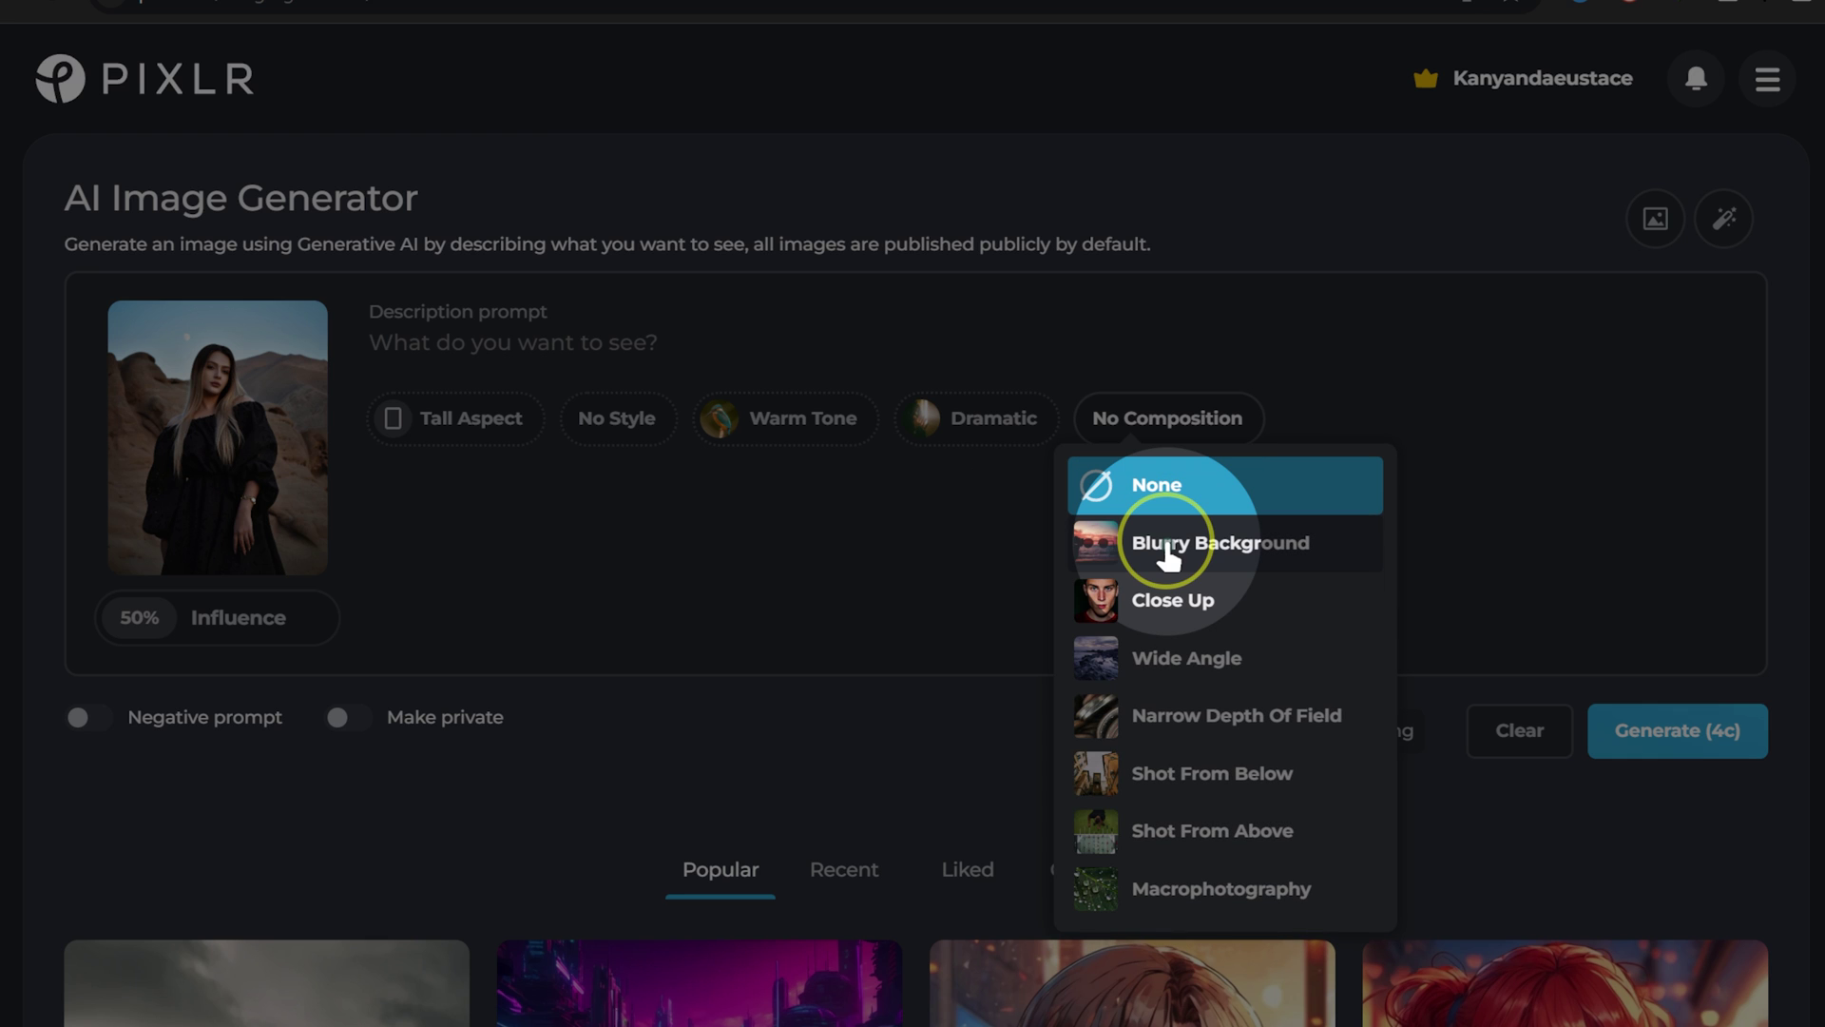
{"action": "left_click", "coordinate": [1167, 551]}
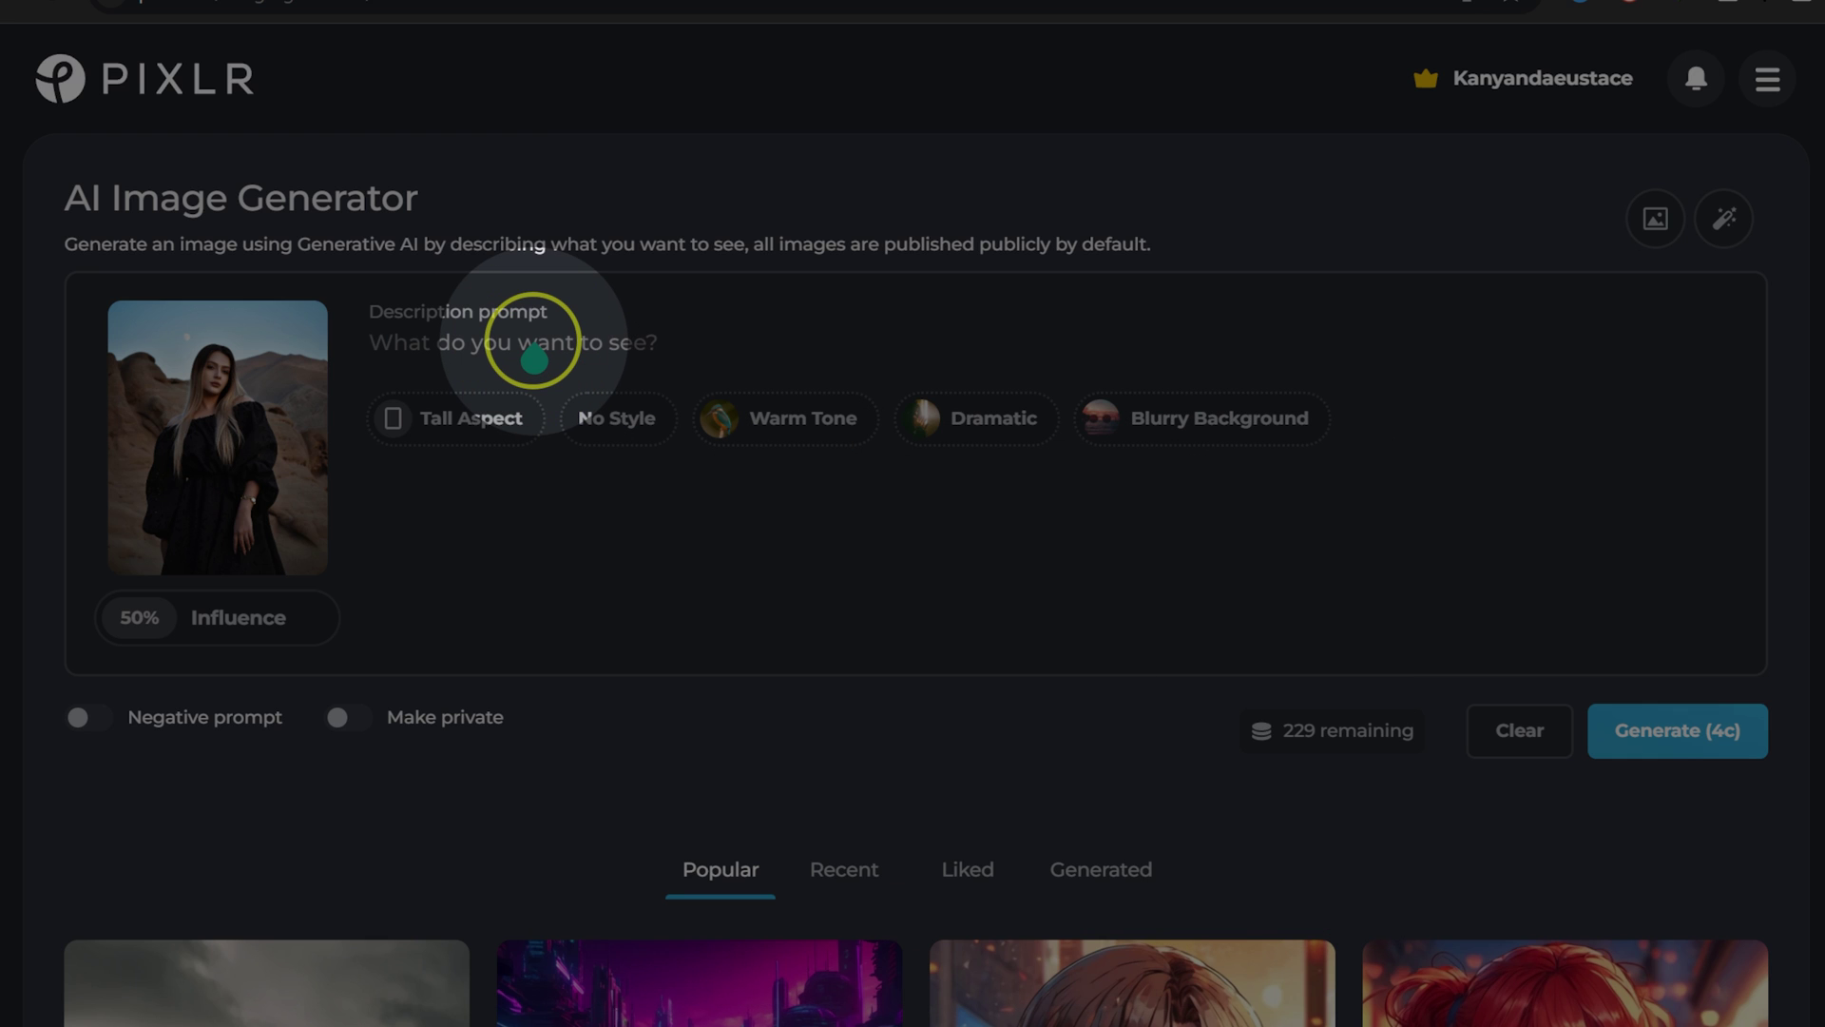
- Enter the description prompt "A portrait of a black young woman" and generate the images
{"action": "type", "text": "A portrait of a"}
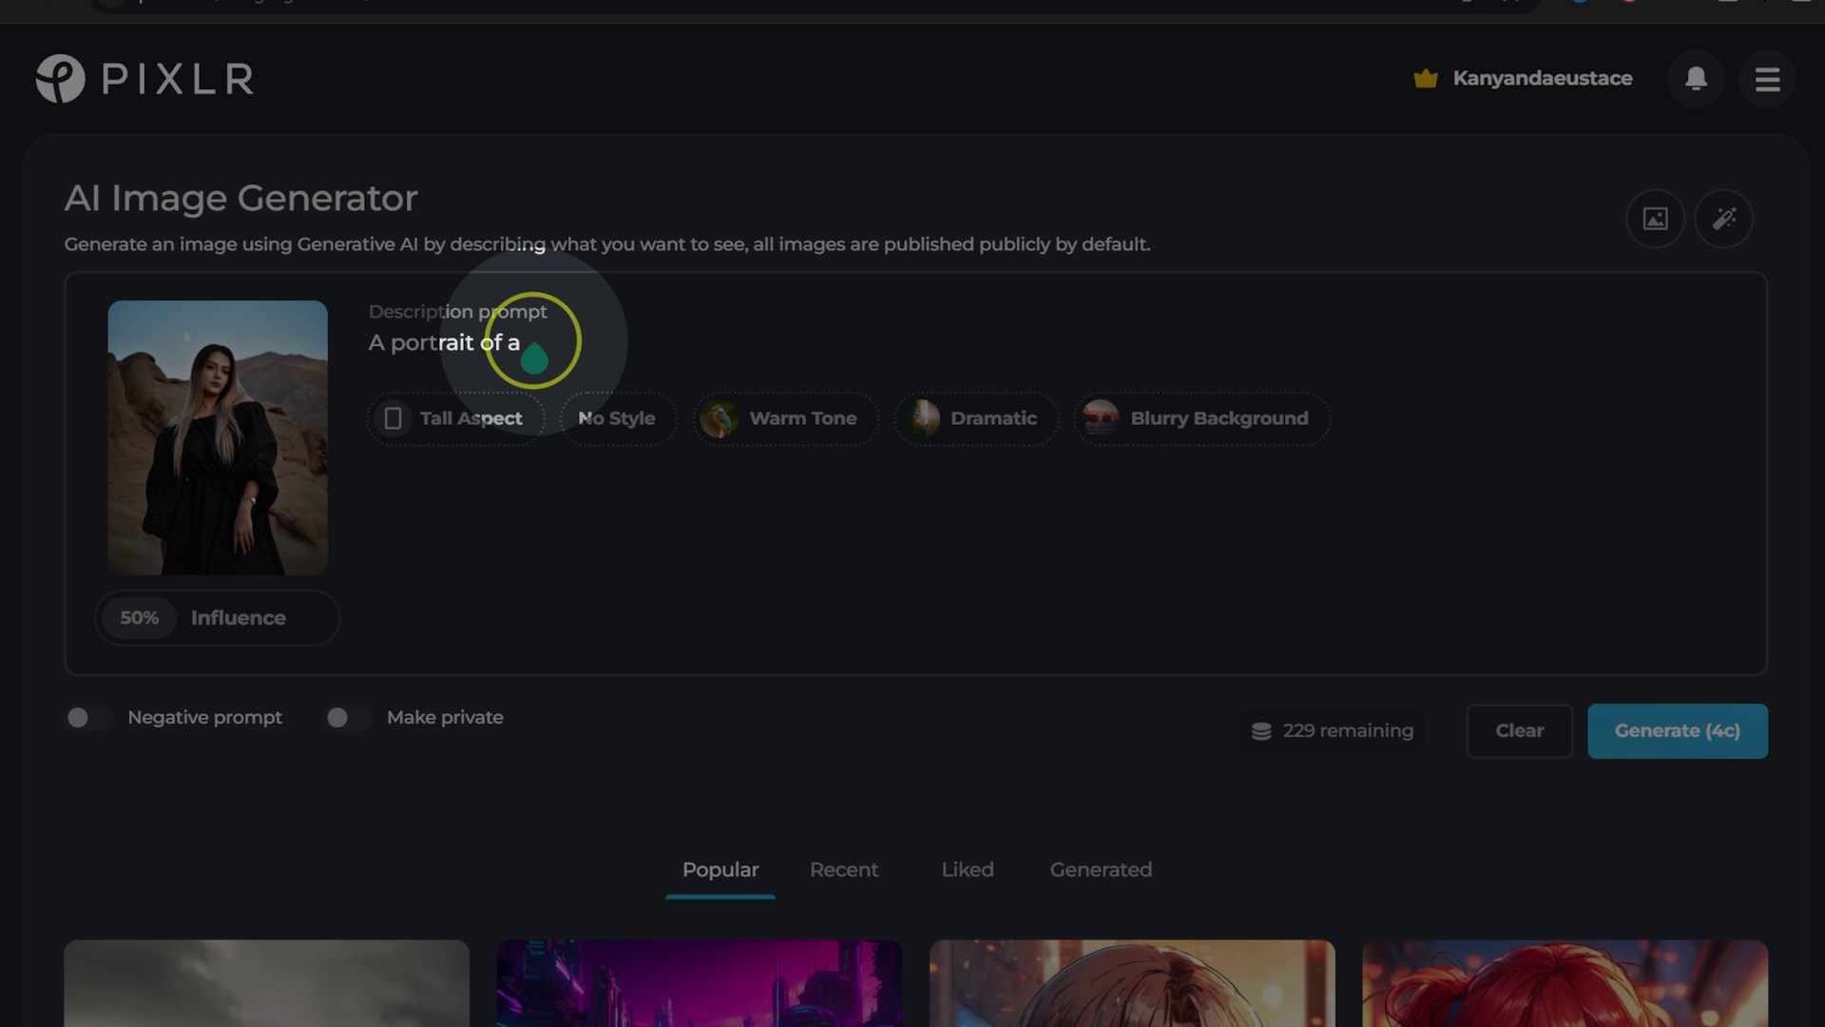
{"action": "type", "text": " black young wo"}
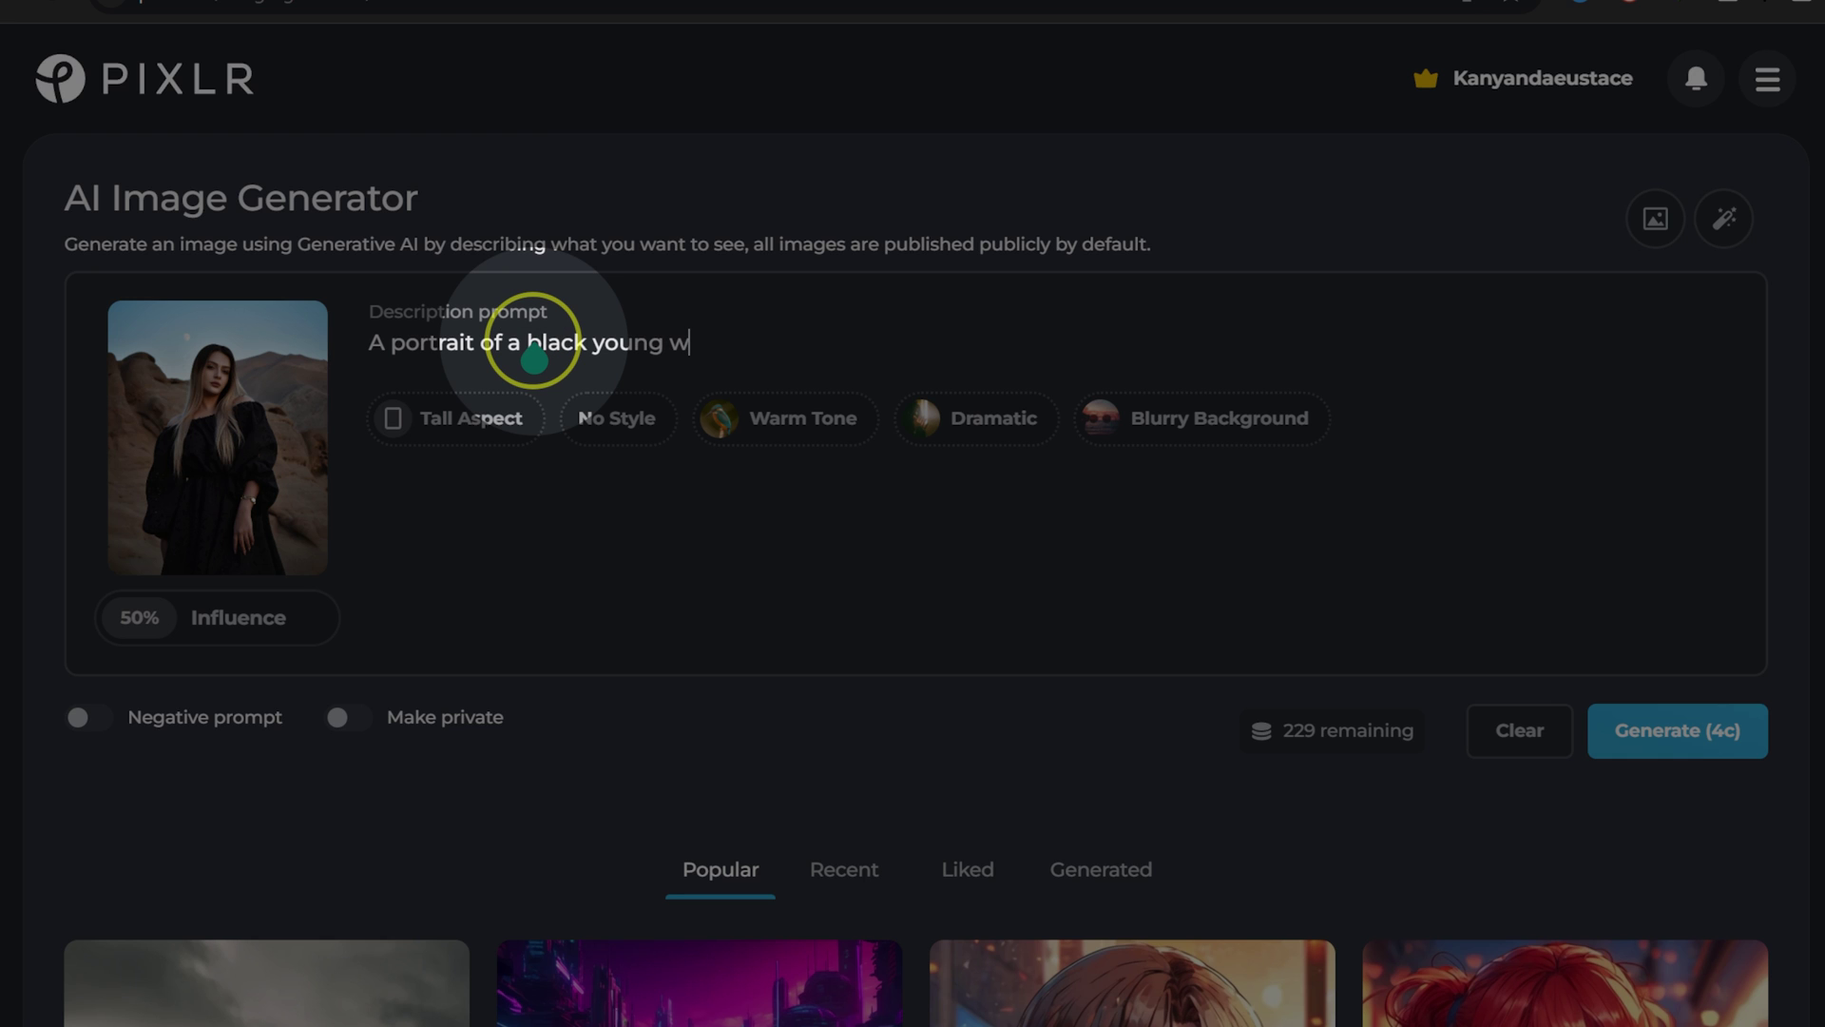
{"action": "type", "text": "man"}
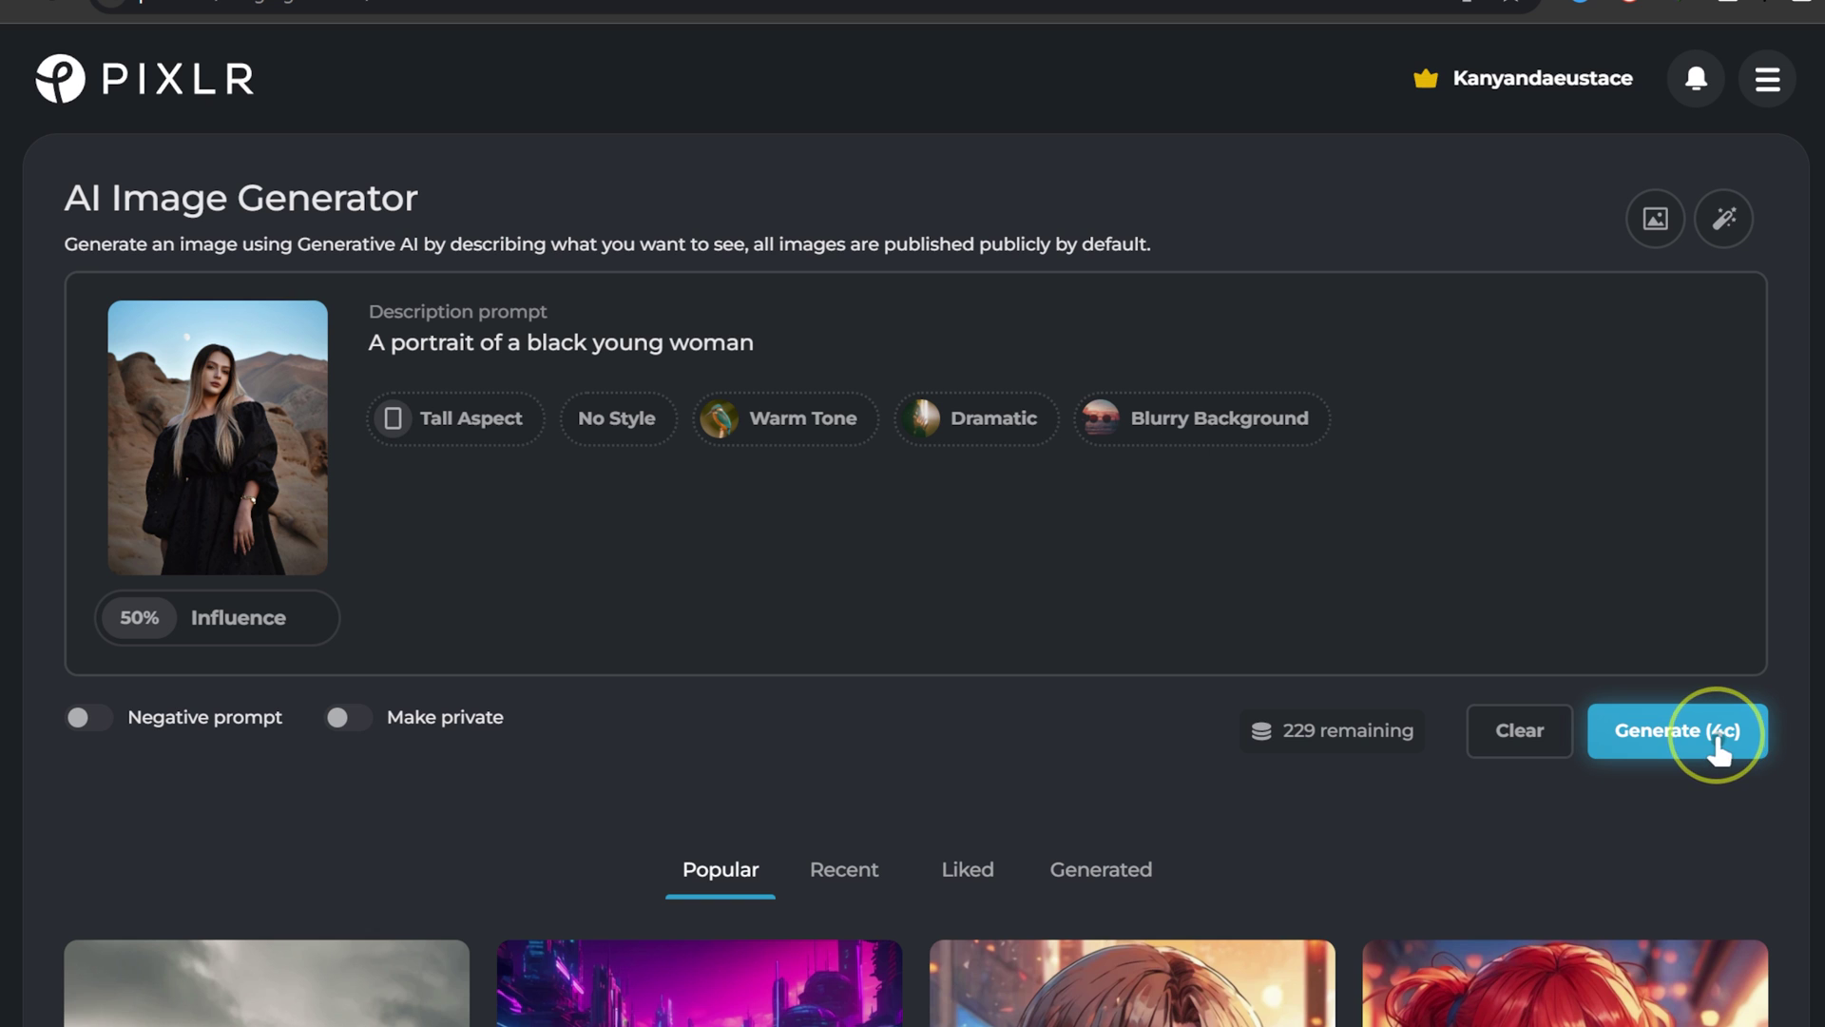
{"action": "left_click", "coordinate": [1709, 751]}
- Examine the four generated portraits and compare them with the reference photo and prompt settings
{"action": "scroll", "coordinate": [1298, 466], "scroll_direction": "down", "scroll_amount": 3}
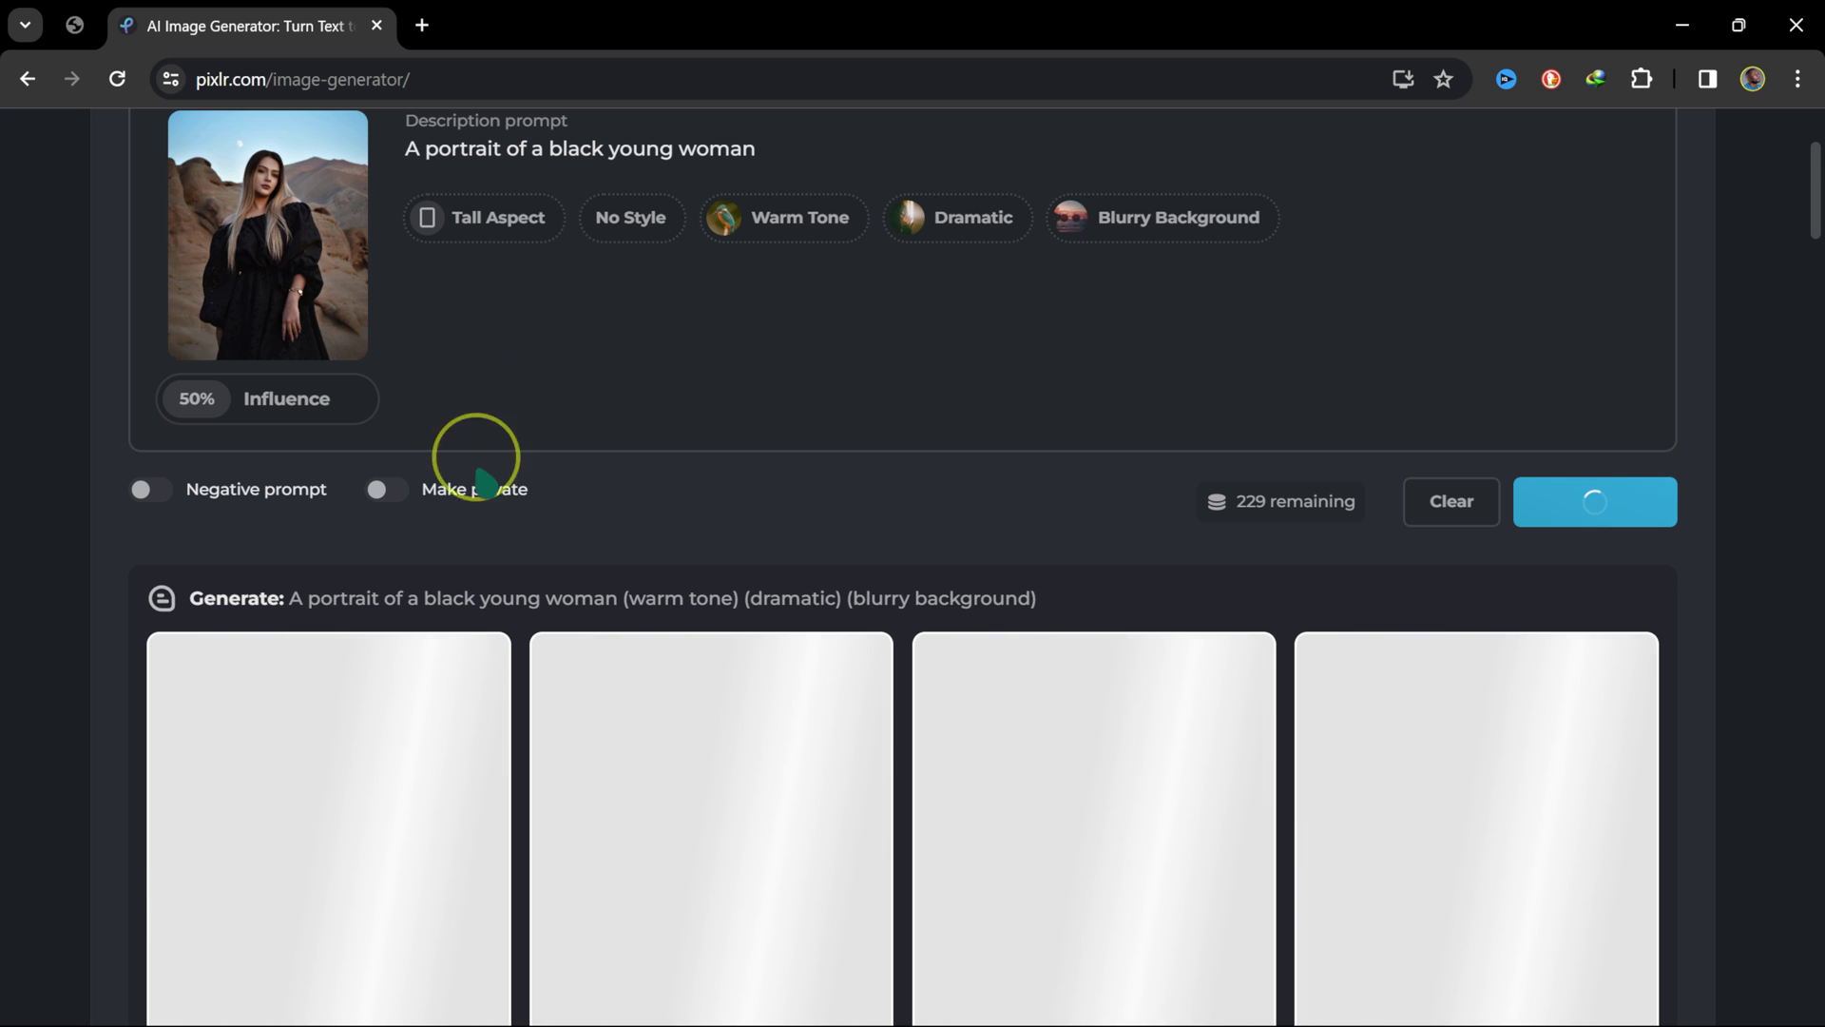
{"action": "scroll", "coordinate": [547, 560], "scroll_direction": "down", "scroll_amount": 3}
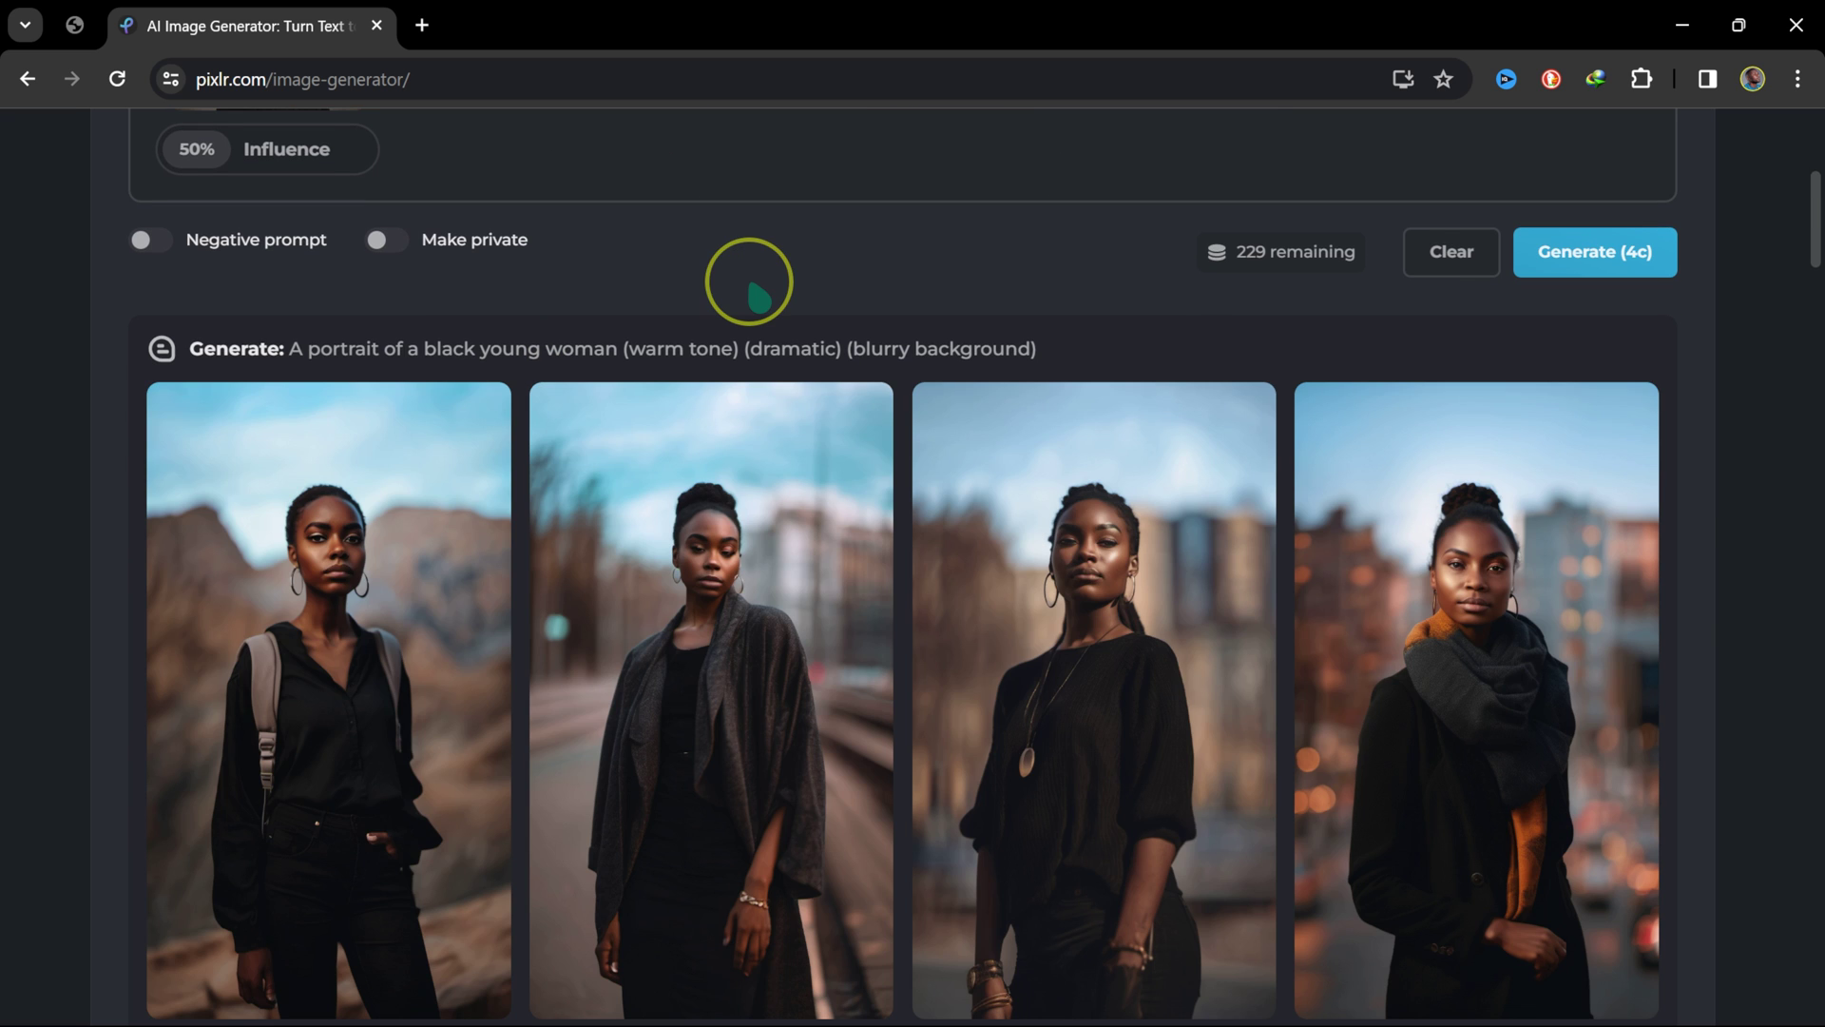
{"action": "scroll", "coordinate": [513, 409], "scroll_direction": "up", "scroll_amount": 3}
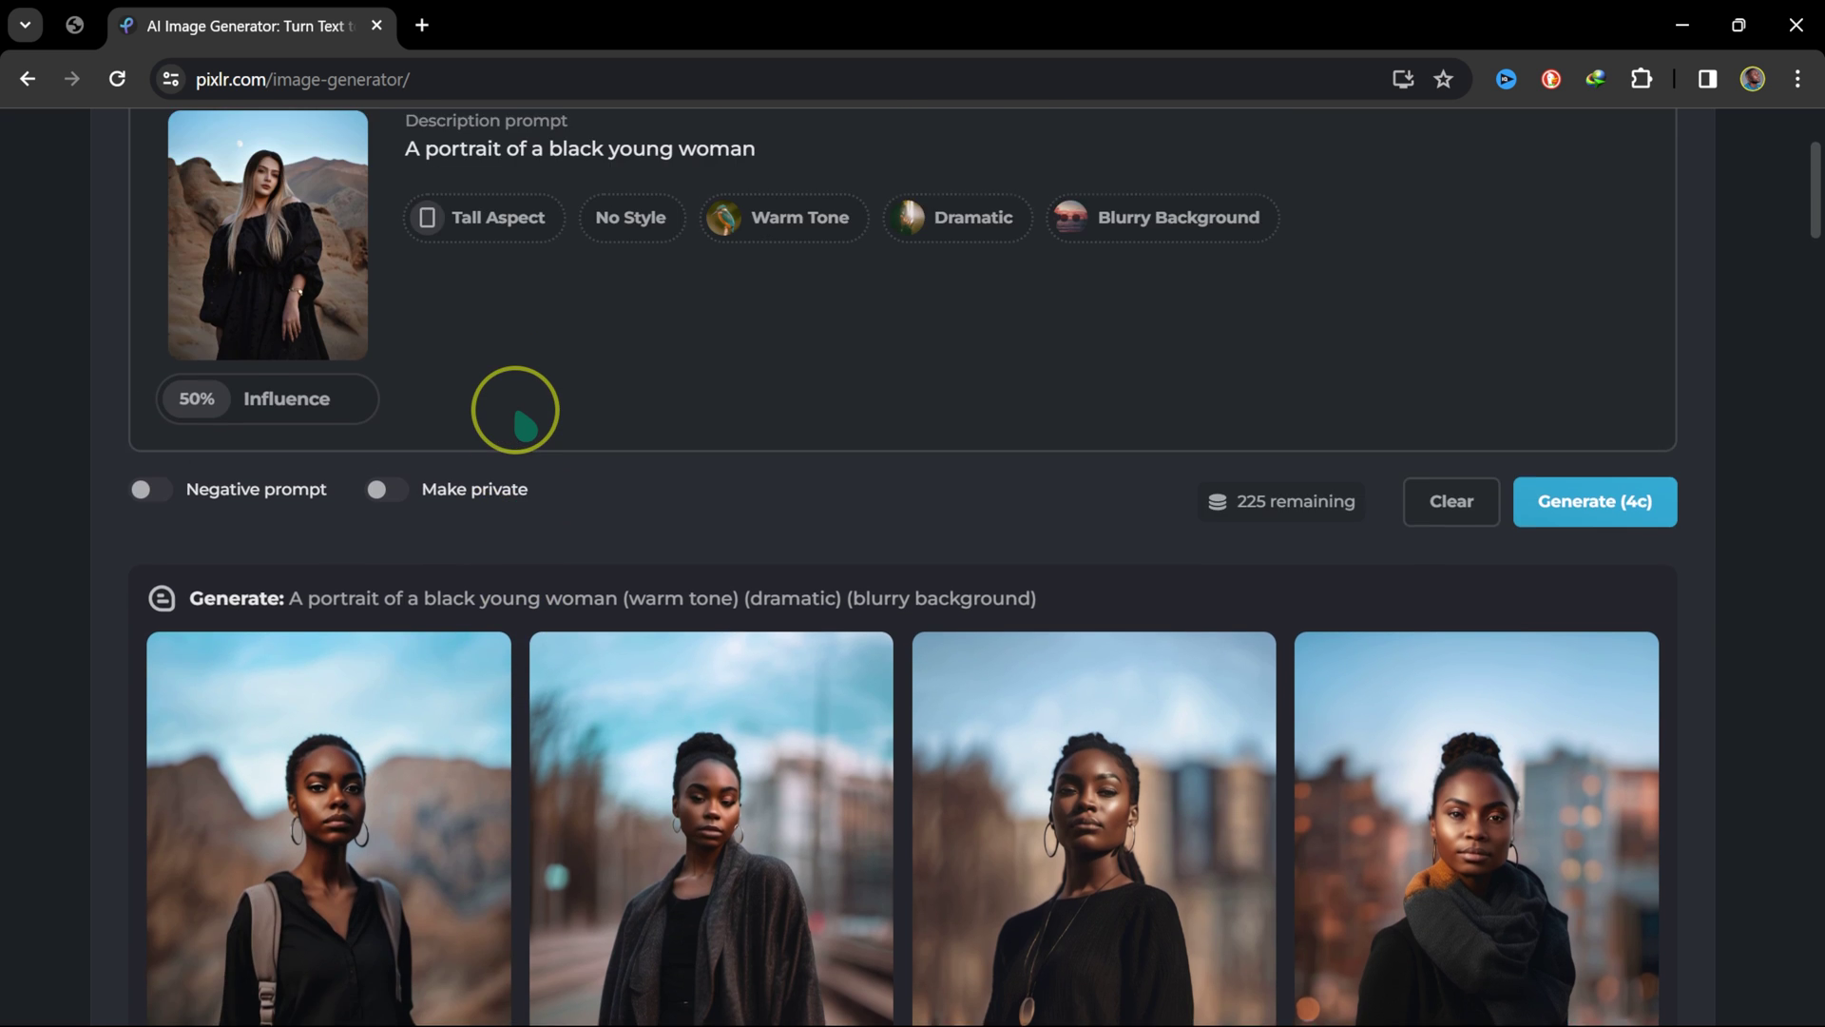
{"action": "scroll", "coordinate": [515, 410], "scroll_direction": "down", "scroll_amount": 2}
{"action": "scroll", "coordinate": [515, 410], "scroll_direction": "up", "scroll_amount": 4}
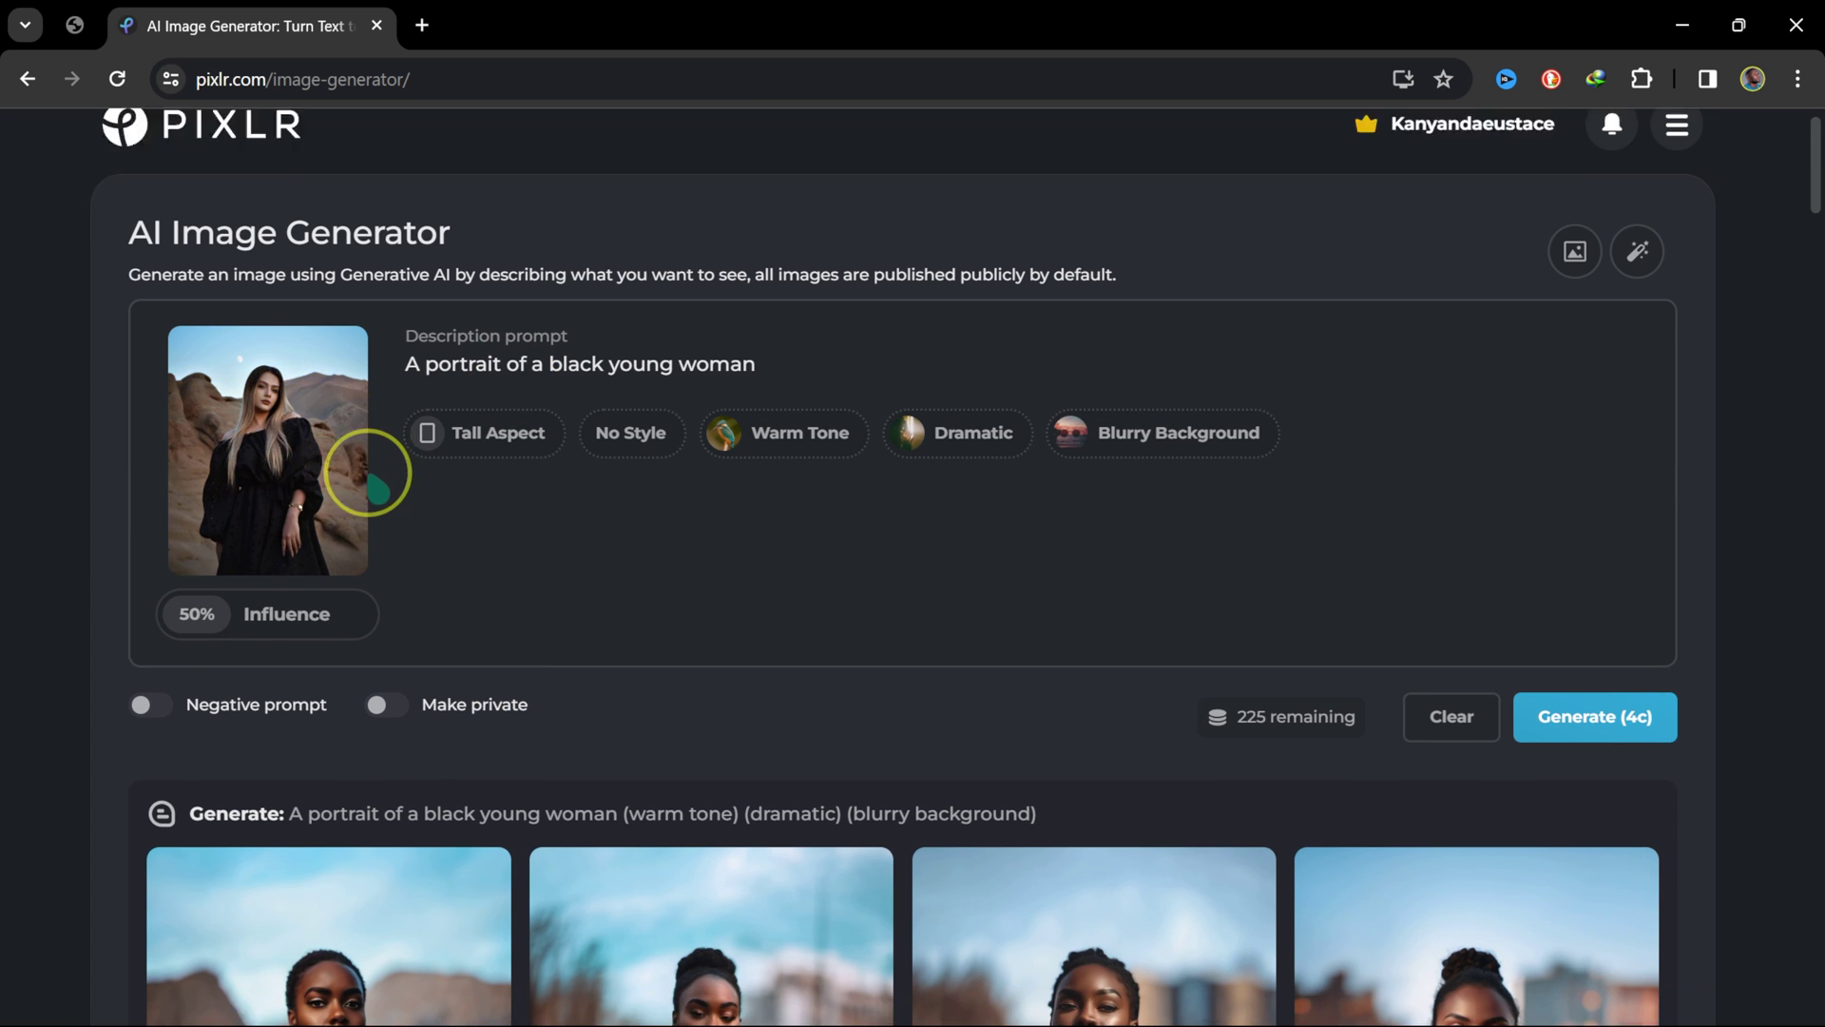
{"action": "scroll", "coordinate": [562, 415], "scroll_direction": "down", "scroll_amount": 5}
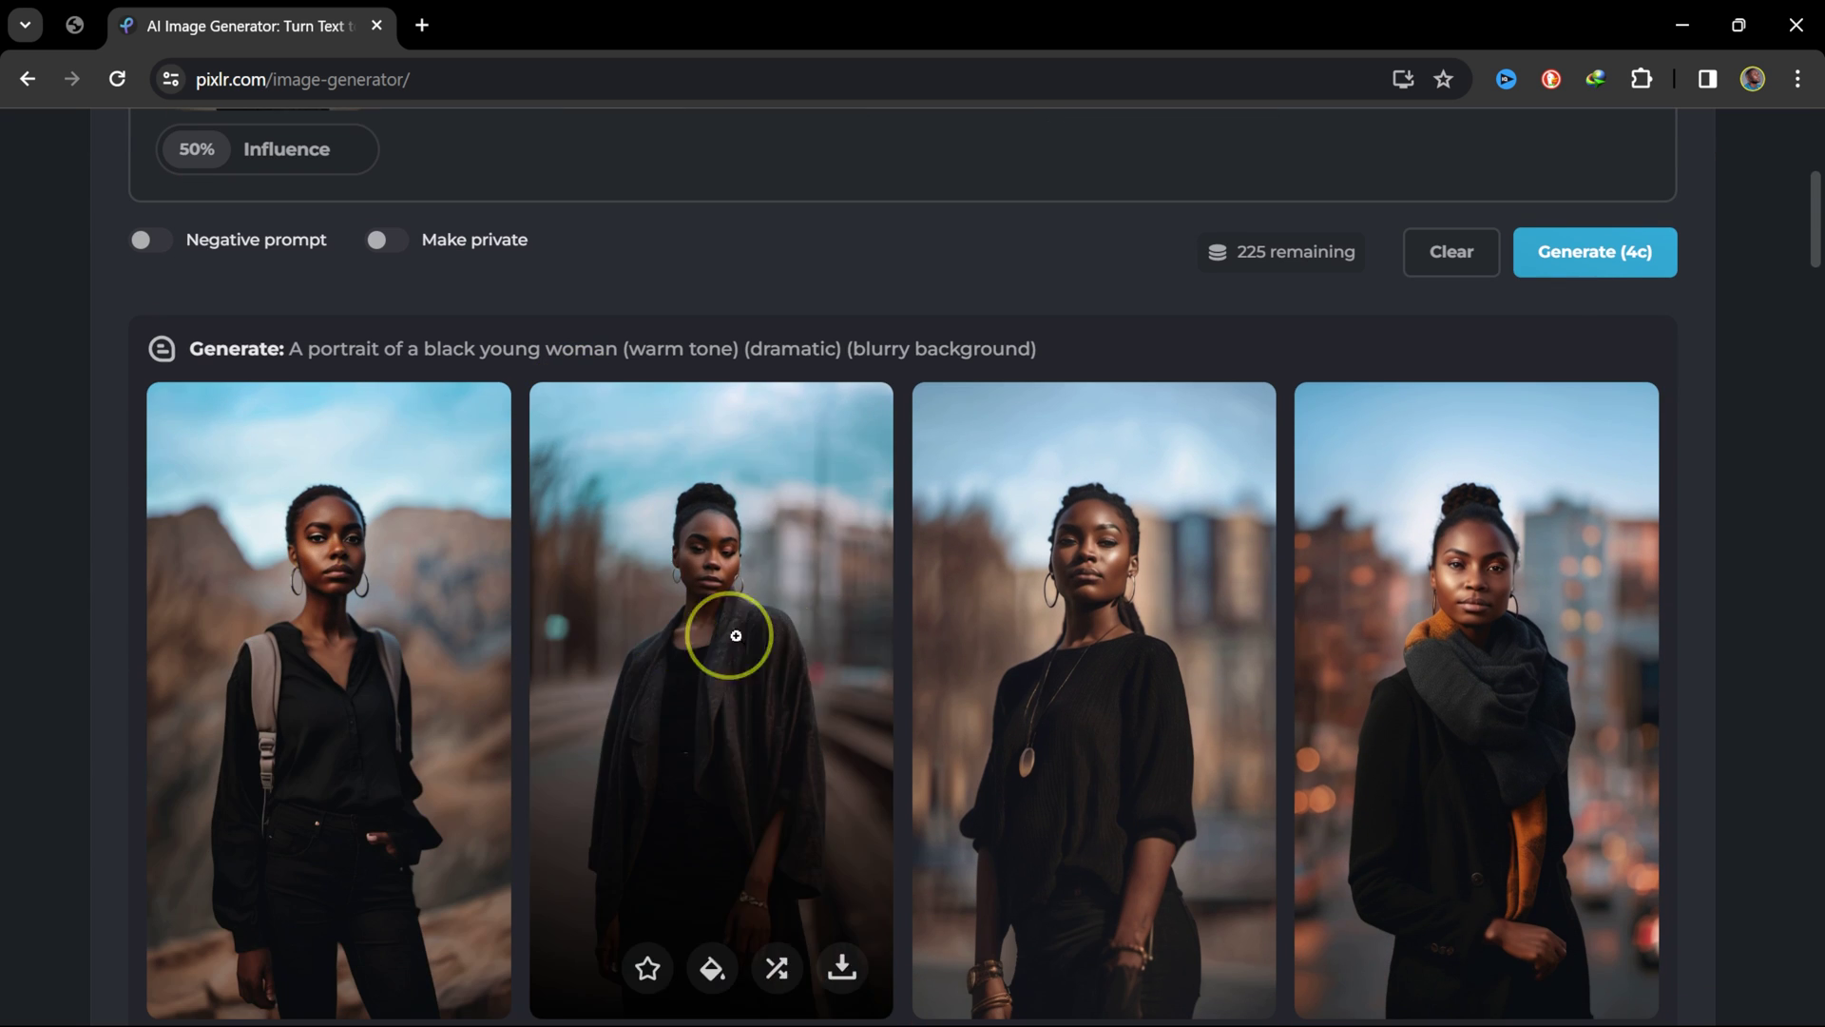
{"action": "scroll", "coordinate": [1708, 603], "scroll_direction": "down", "scroll_amount": 1}
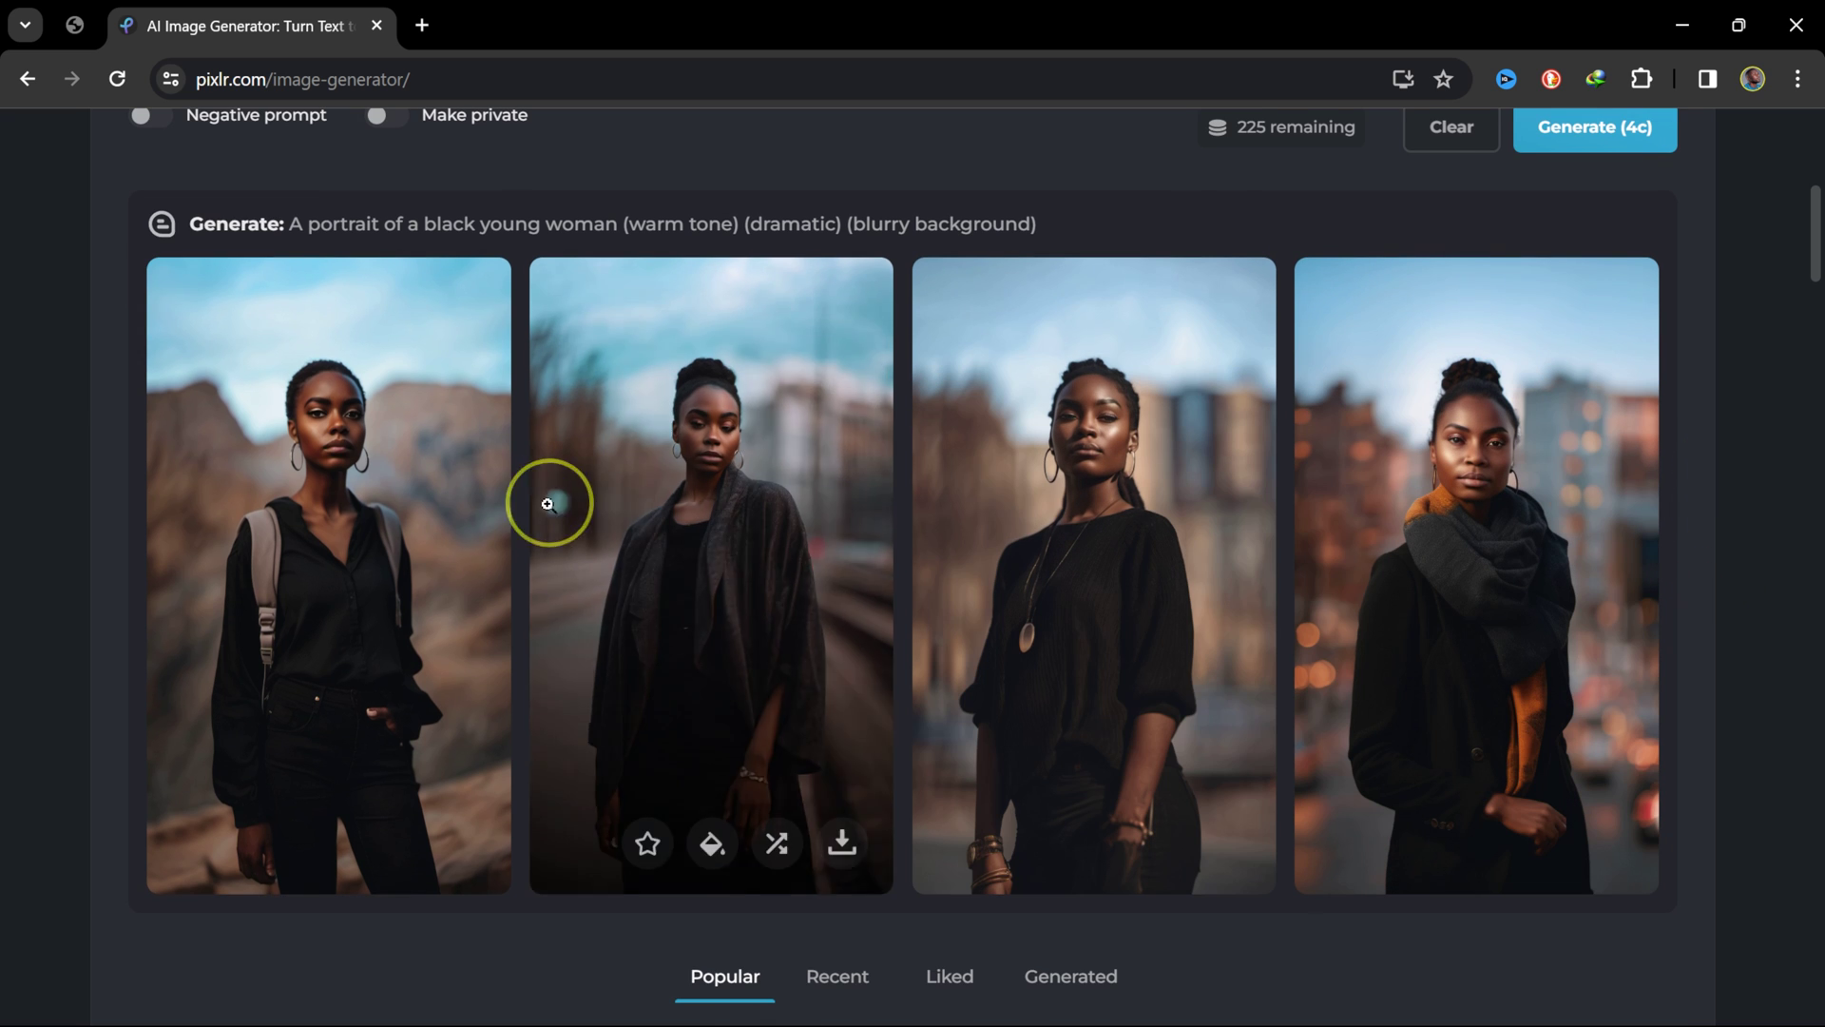
{"action": "scroll", "coordinate": [1310, 501], "scroll_direction": "up", "scroll_amount": 1}
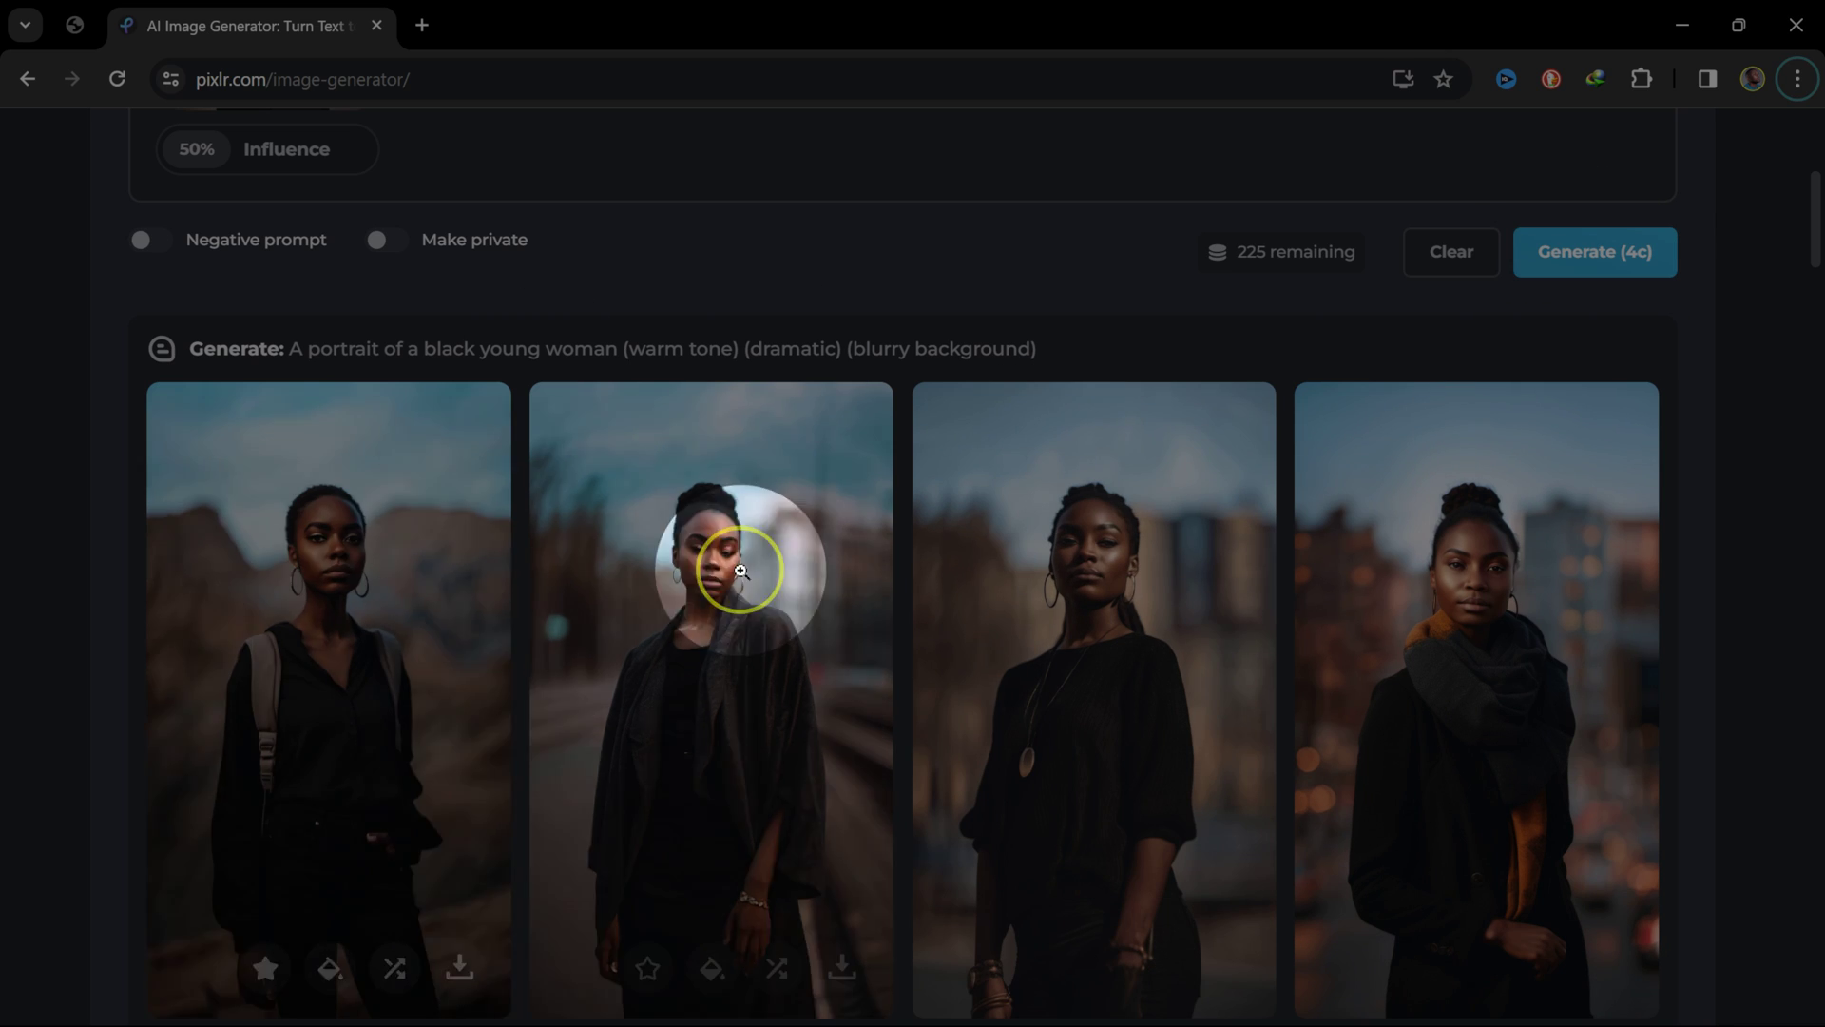
{"action": "scroll", "coordinate": [1692, 596], "scroll_direction": "down", "scroll_amount": 1}
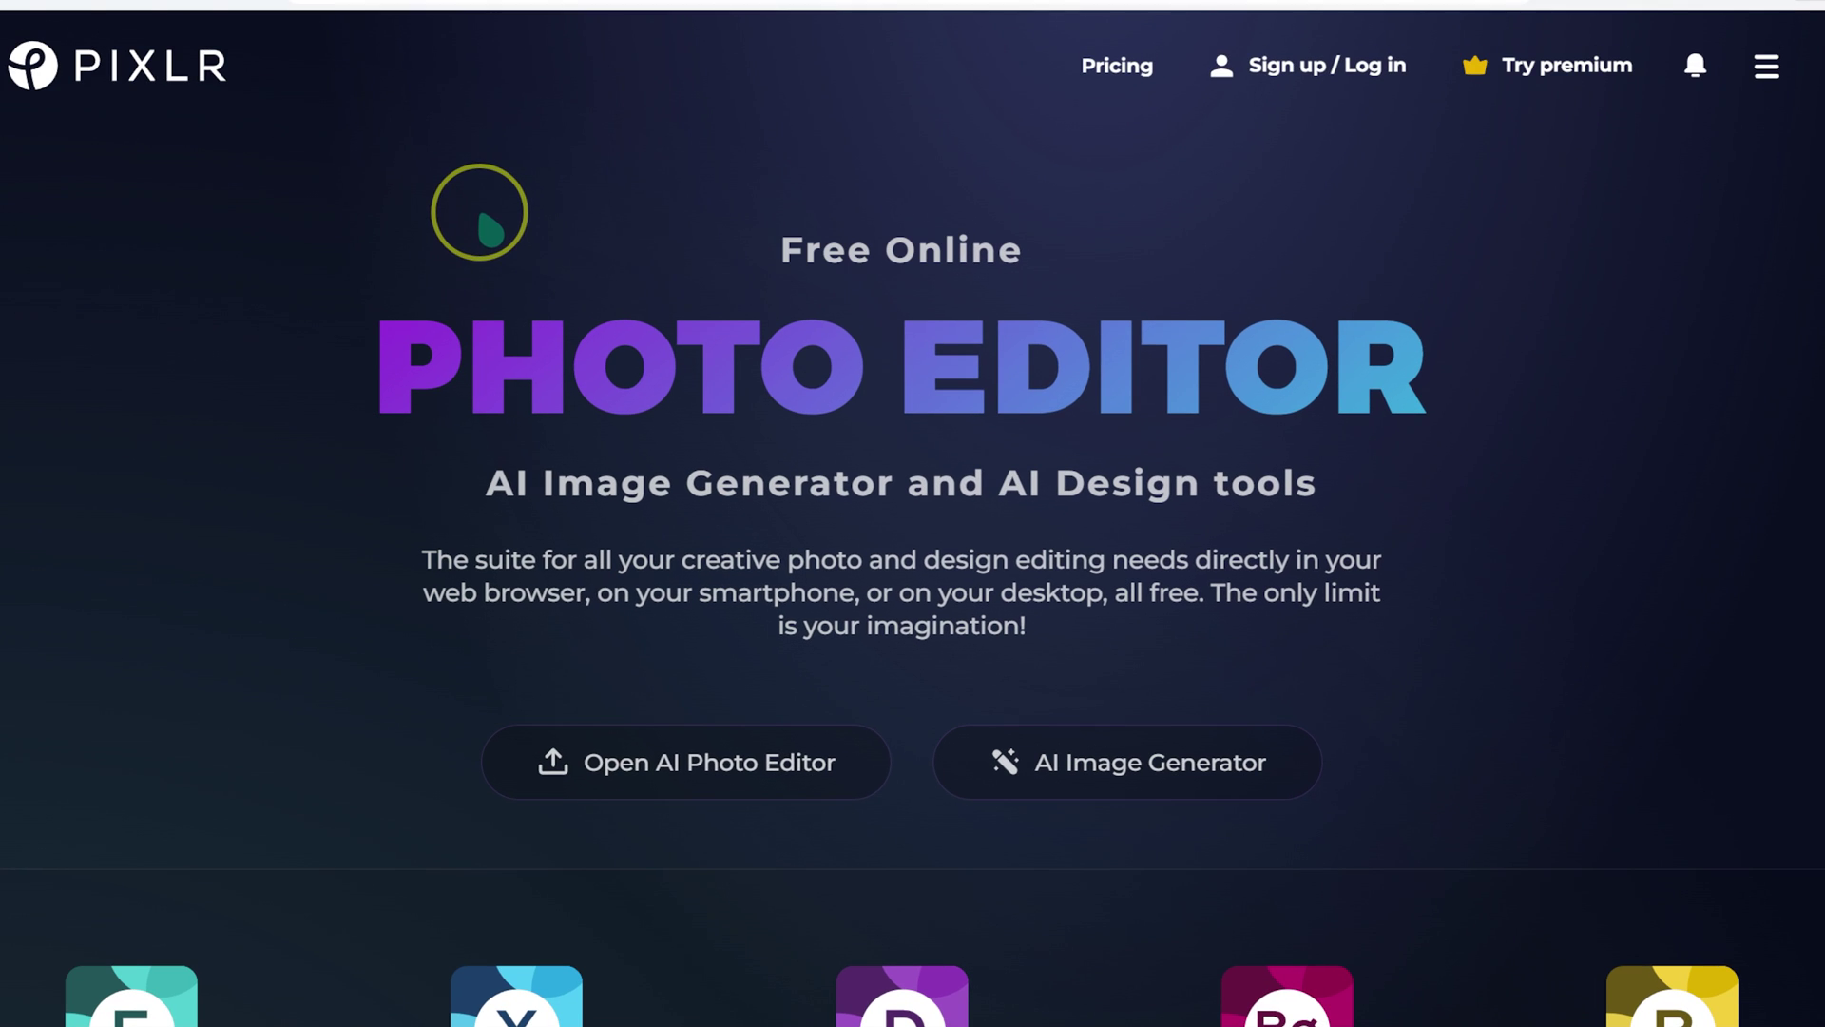
- Look over the Pixlr home page and check which sign-up and log-in options it offers
{"action": "scroll", "coordinate": [485, 227], "scroll_direction": "down", "scroll_amount": 2}
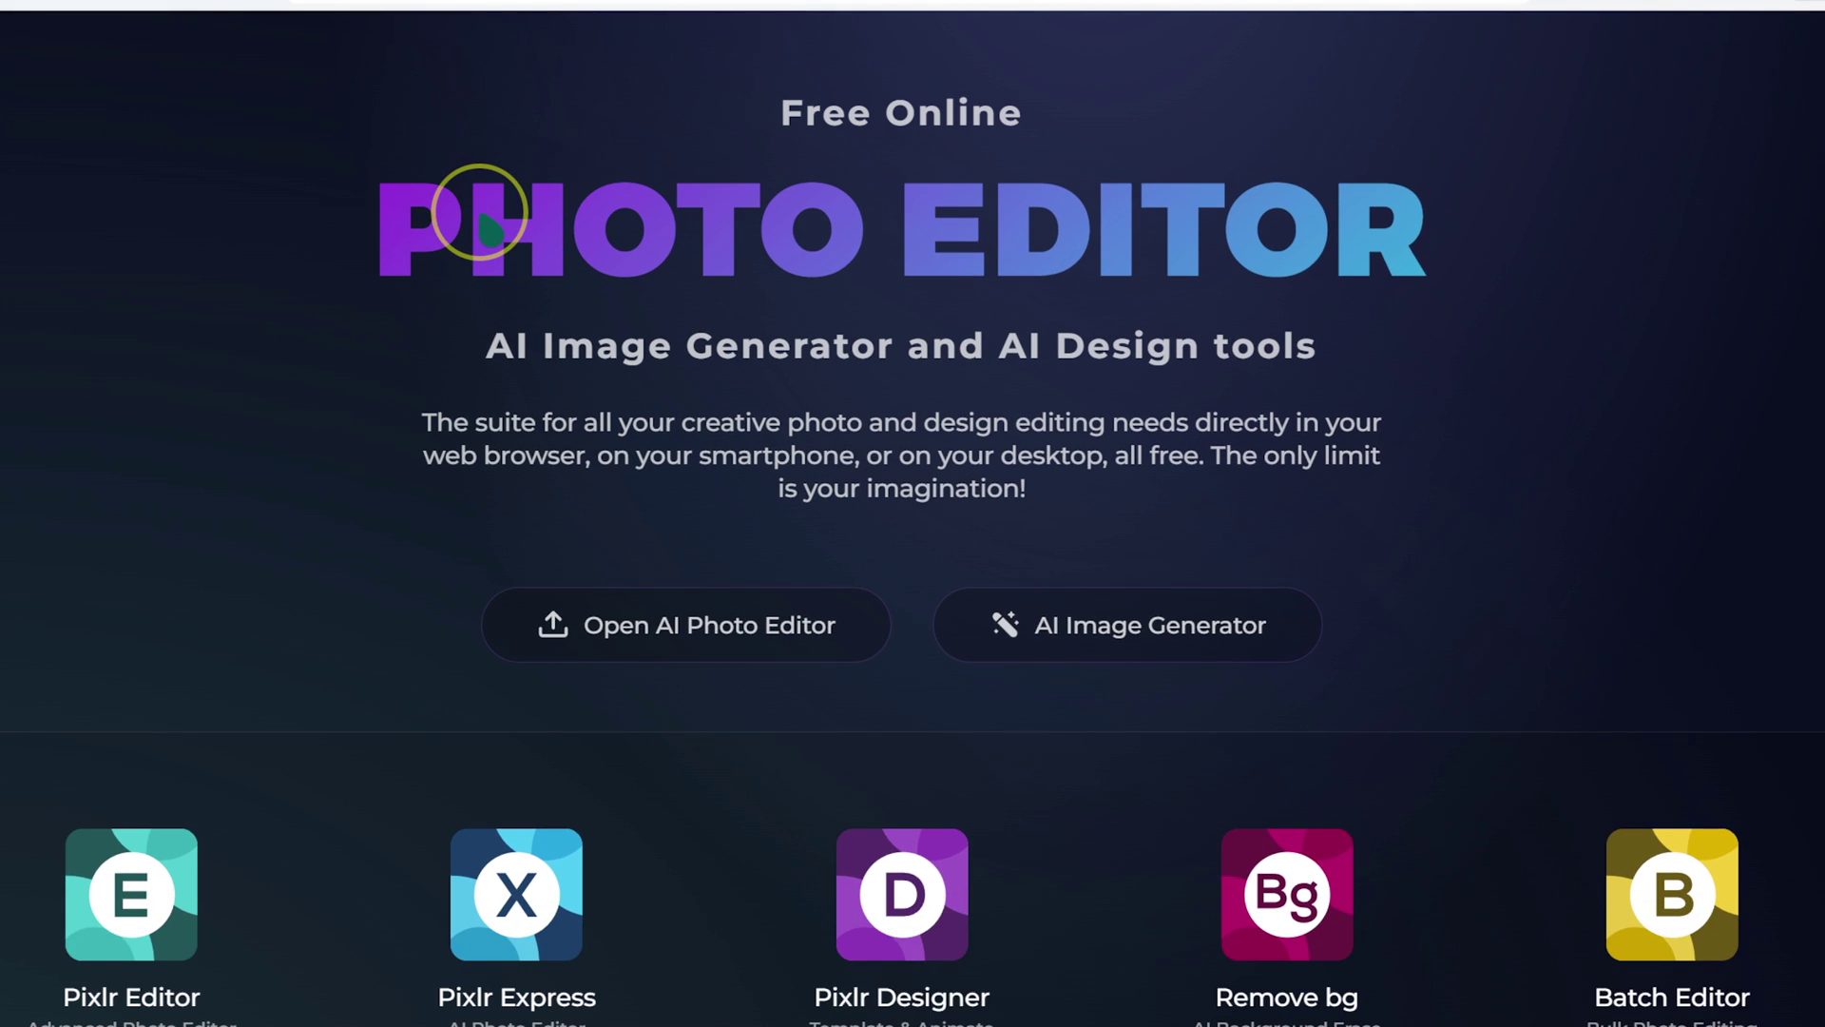
{"action": "scroll", "coordinate": [480, 228], "scroll_direction": "down", "scroll_amount": 4}
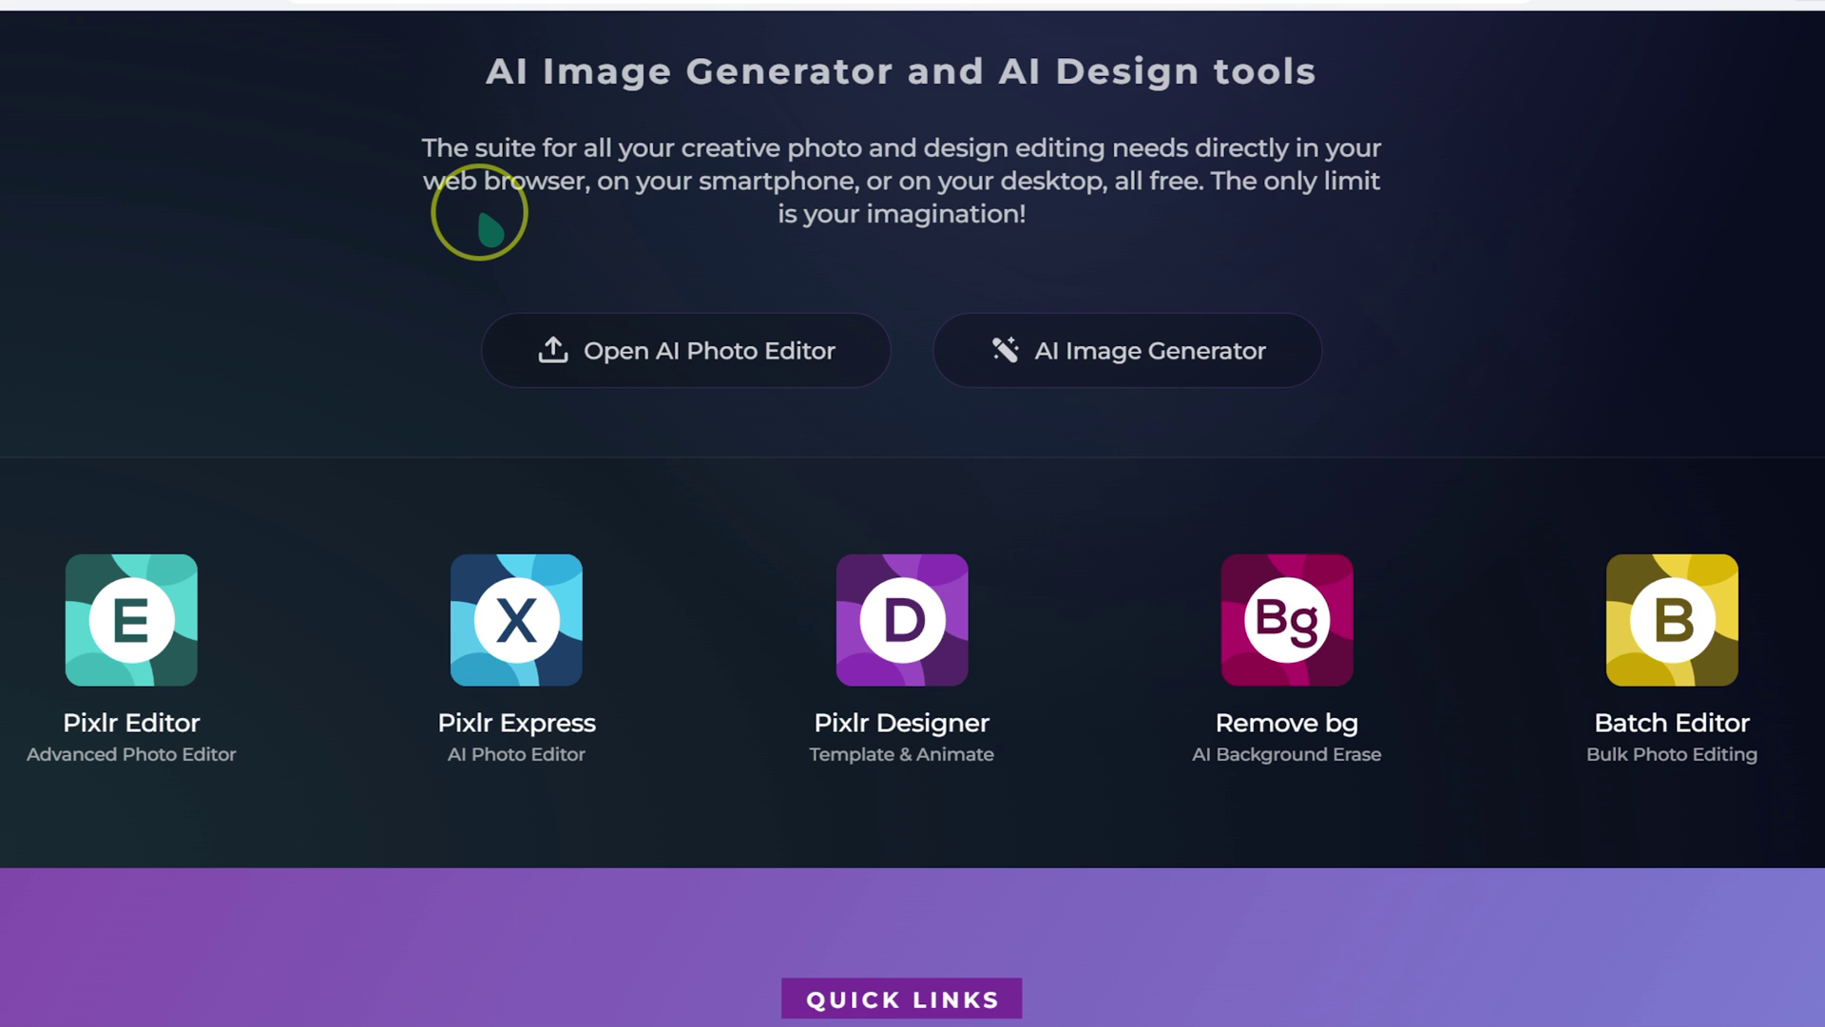
{"action": "scroll", "coordinate": [481, 228], "scroll_direction": "up", "scroll_amount": 4}
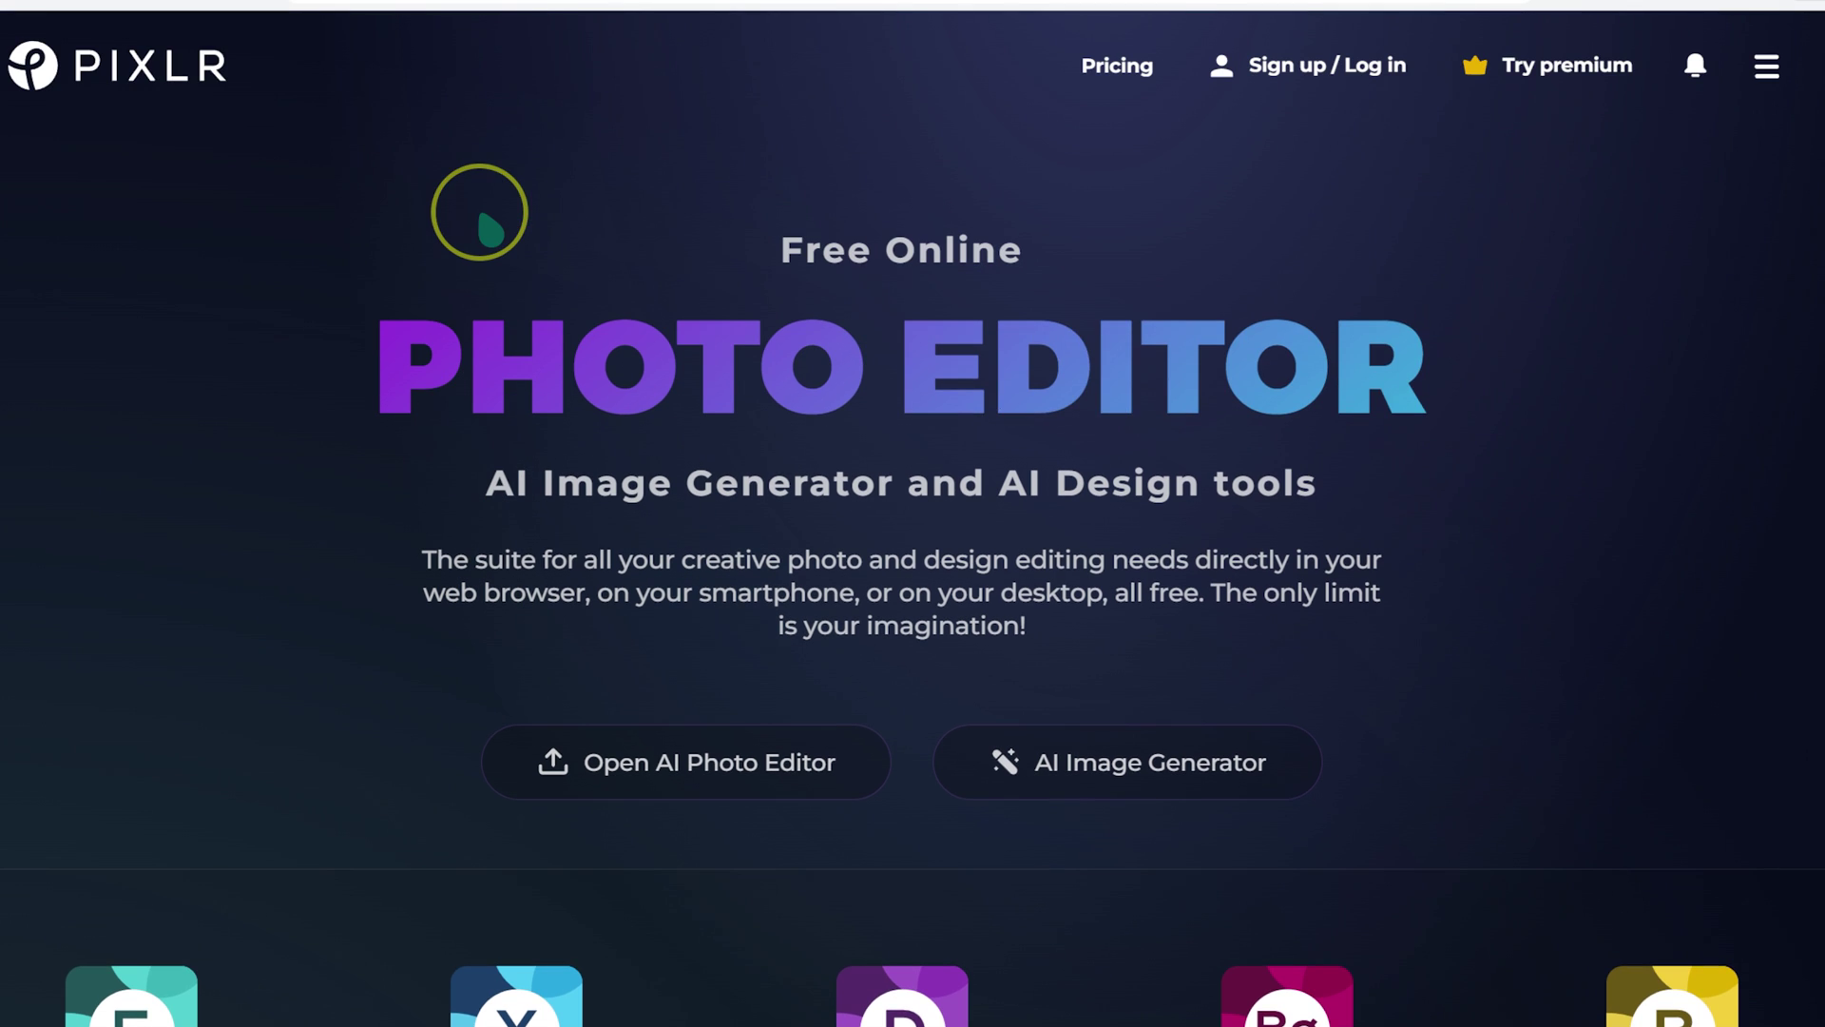
{"action": "left_click", "coordinate": [1357, 67]}
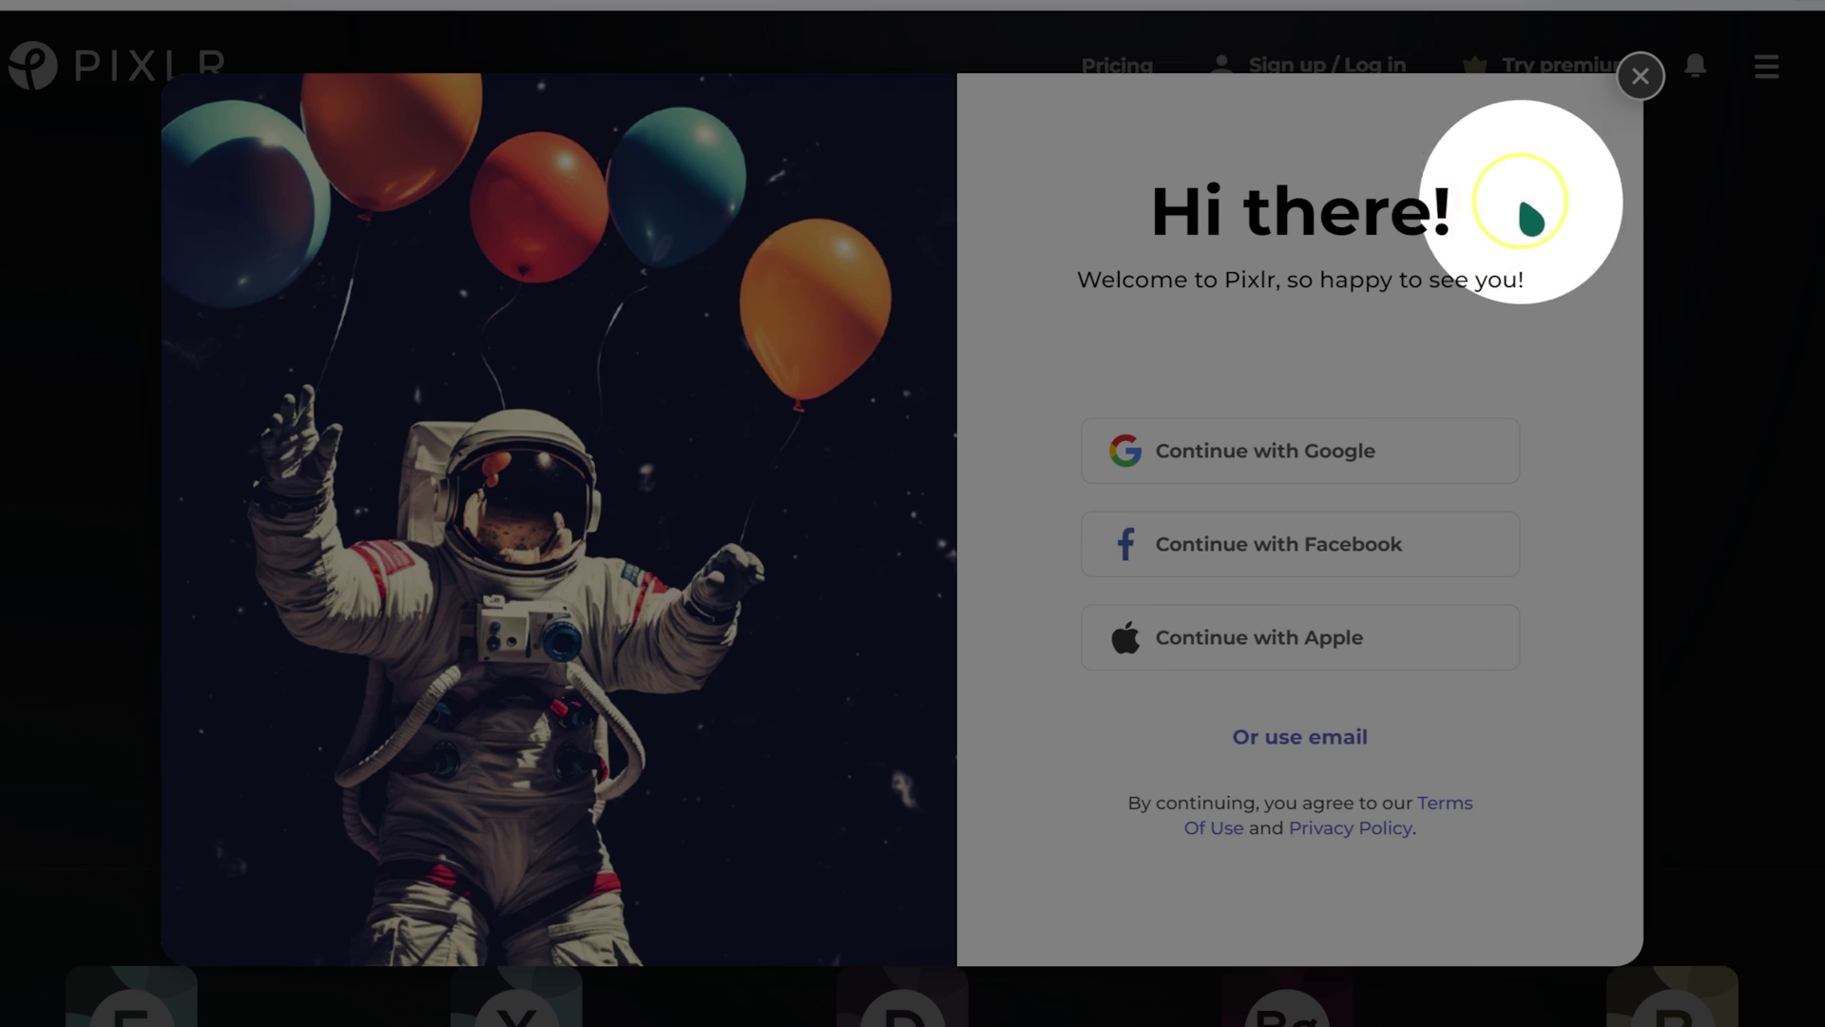
{"action": "left_click", "coordinate": [1640, 75]}
{"action": "left_click", "coordinate": [1575, 81]}
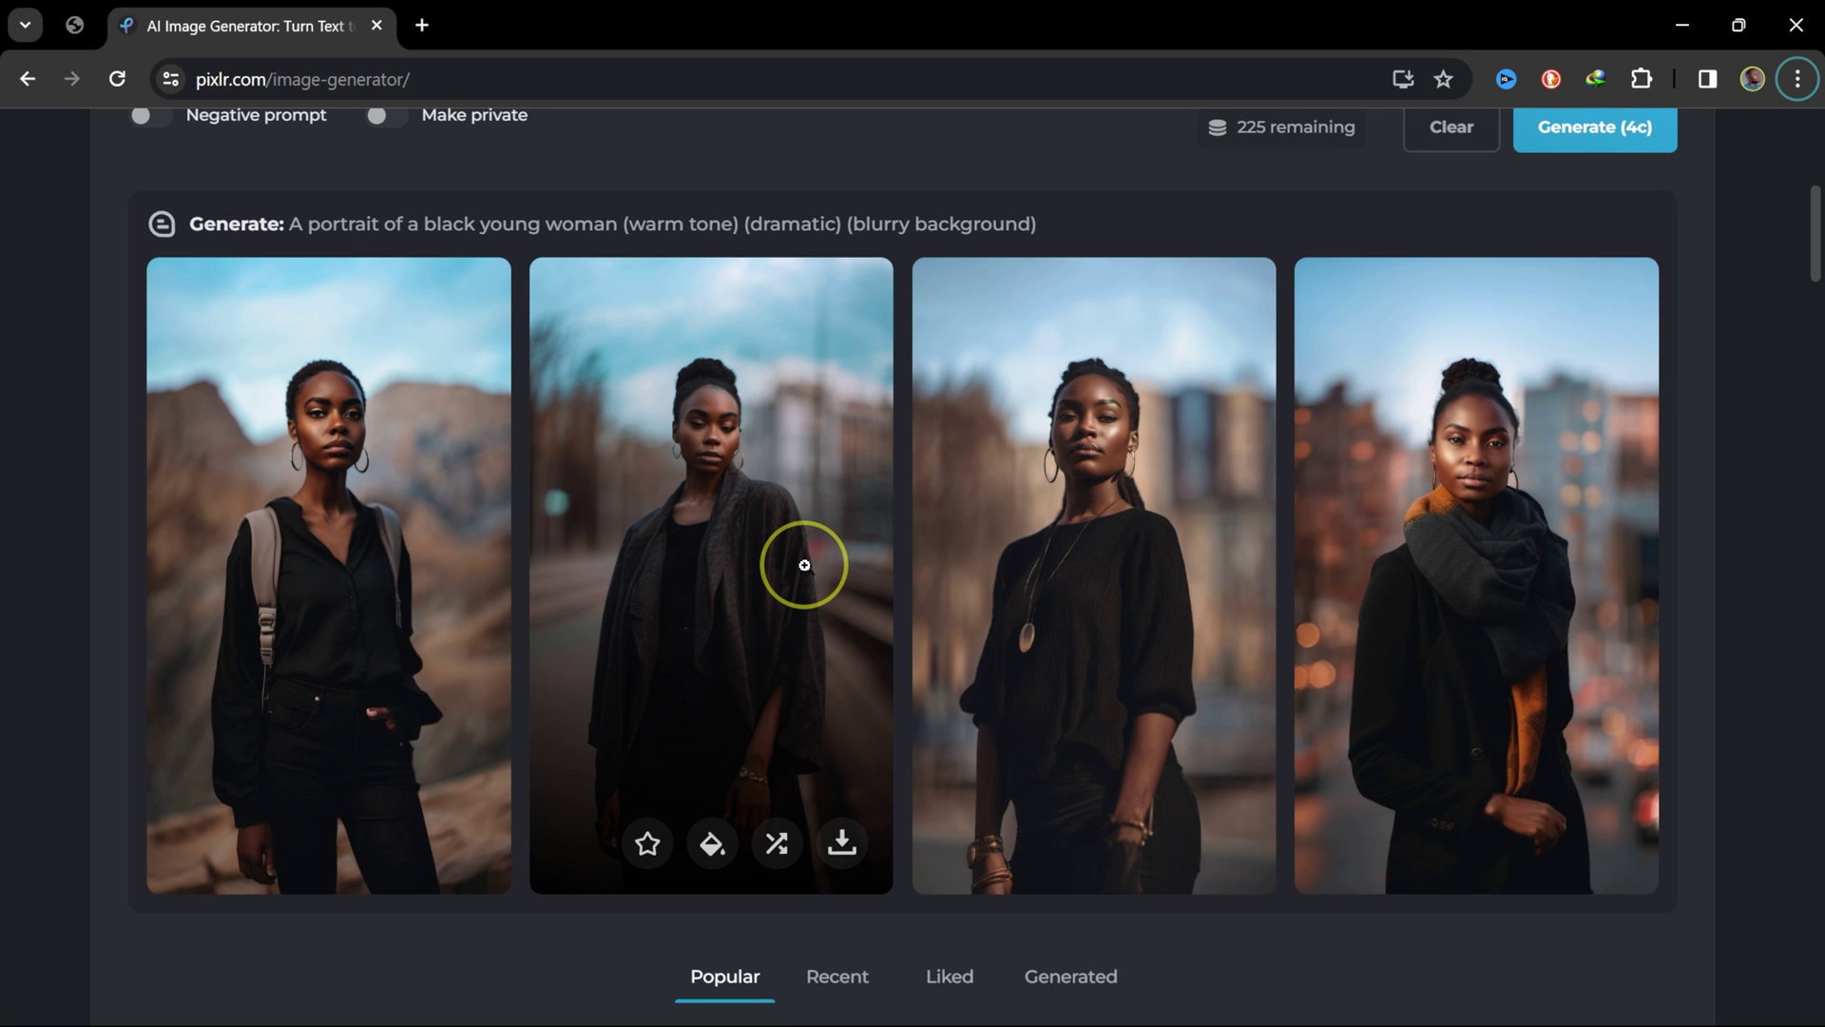
- Replace the AI Image Generator's reference image with the Example (3) photo
{"action": "scroll", "coordinate": [801, 553], "scroll_direction": "up", "scroll_amount": 7}
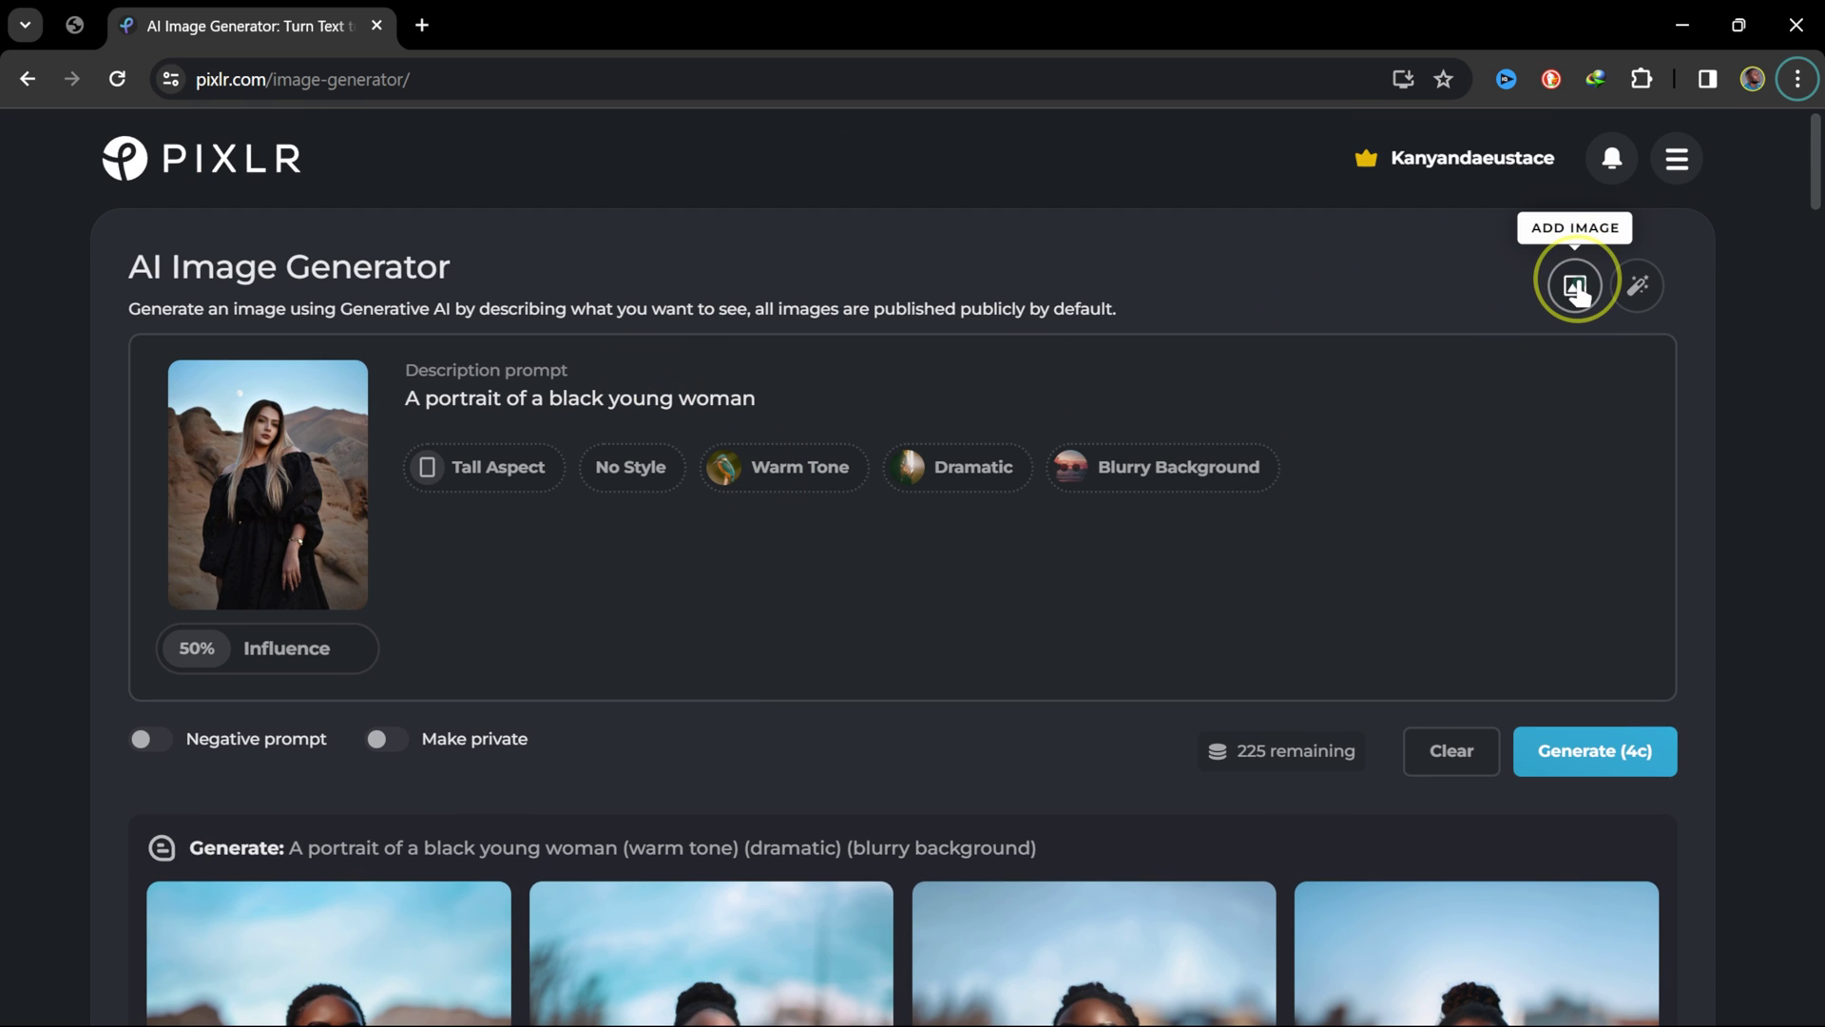
{"action": "left_click", "coordinate": [1575, 286]}
{"action": "double_click", "coordinate": [656, 219]}
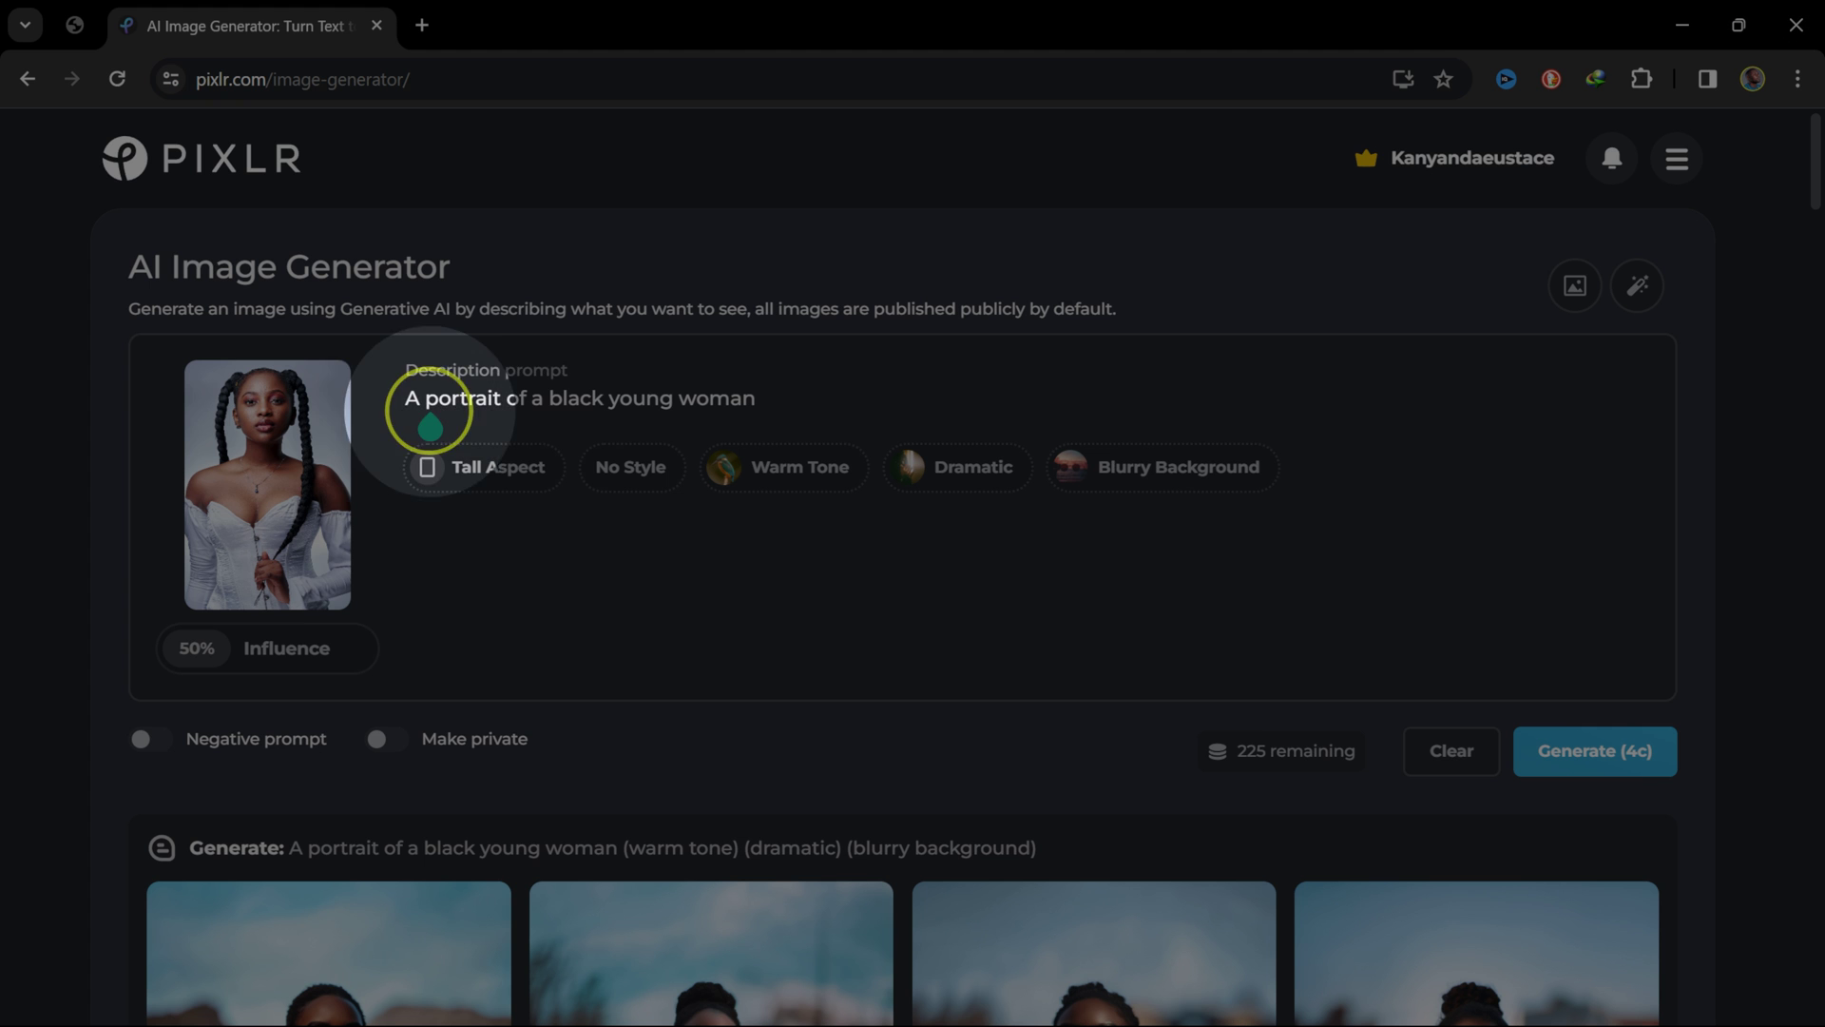
- Check the available style options, leave the style at None, and generate portraits from the new reference photo
{"action": "left_click", "coordinate": [633, 466]}
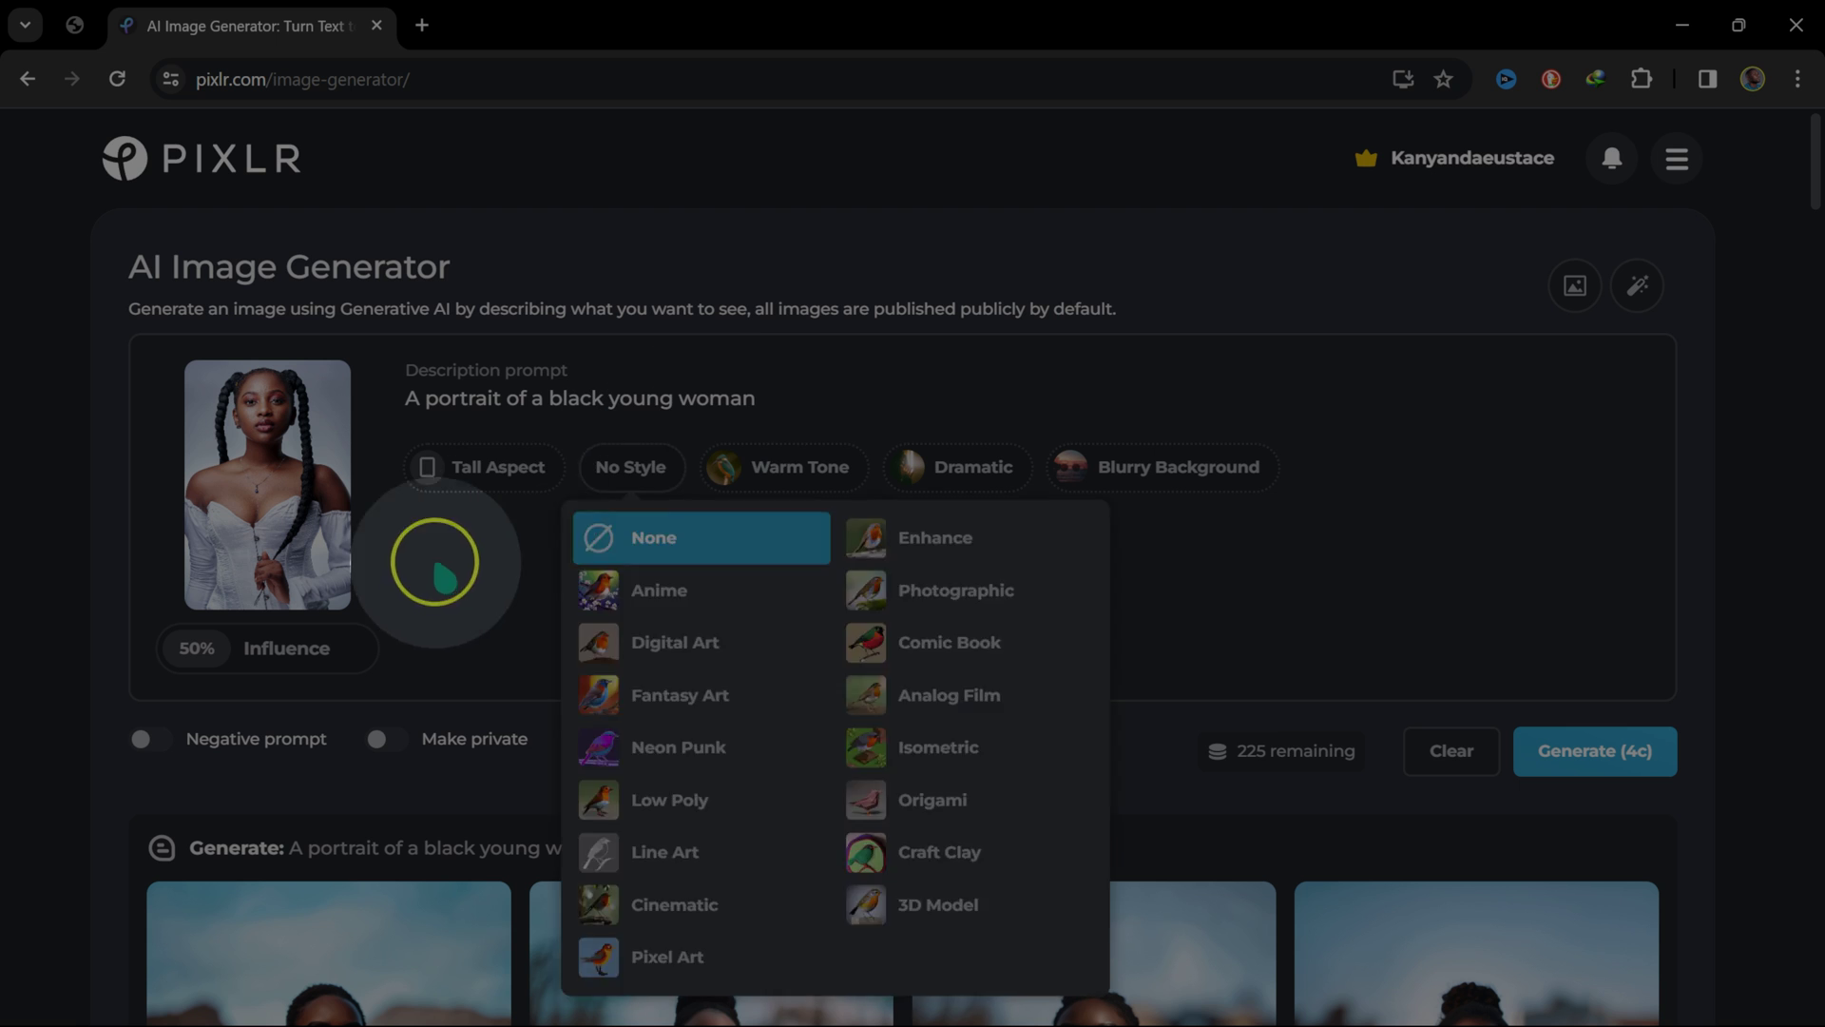
{"action": "scroll", "coordinate": [616, 632], "scroll_direction": "down", "scroll_amount": 1}
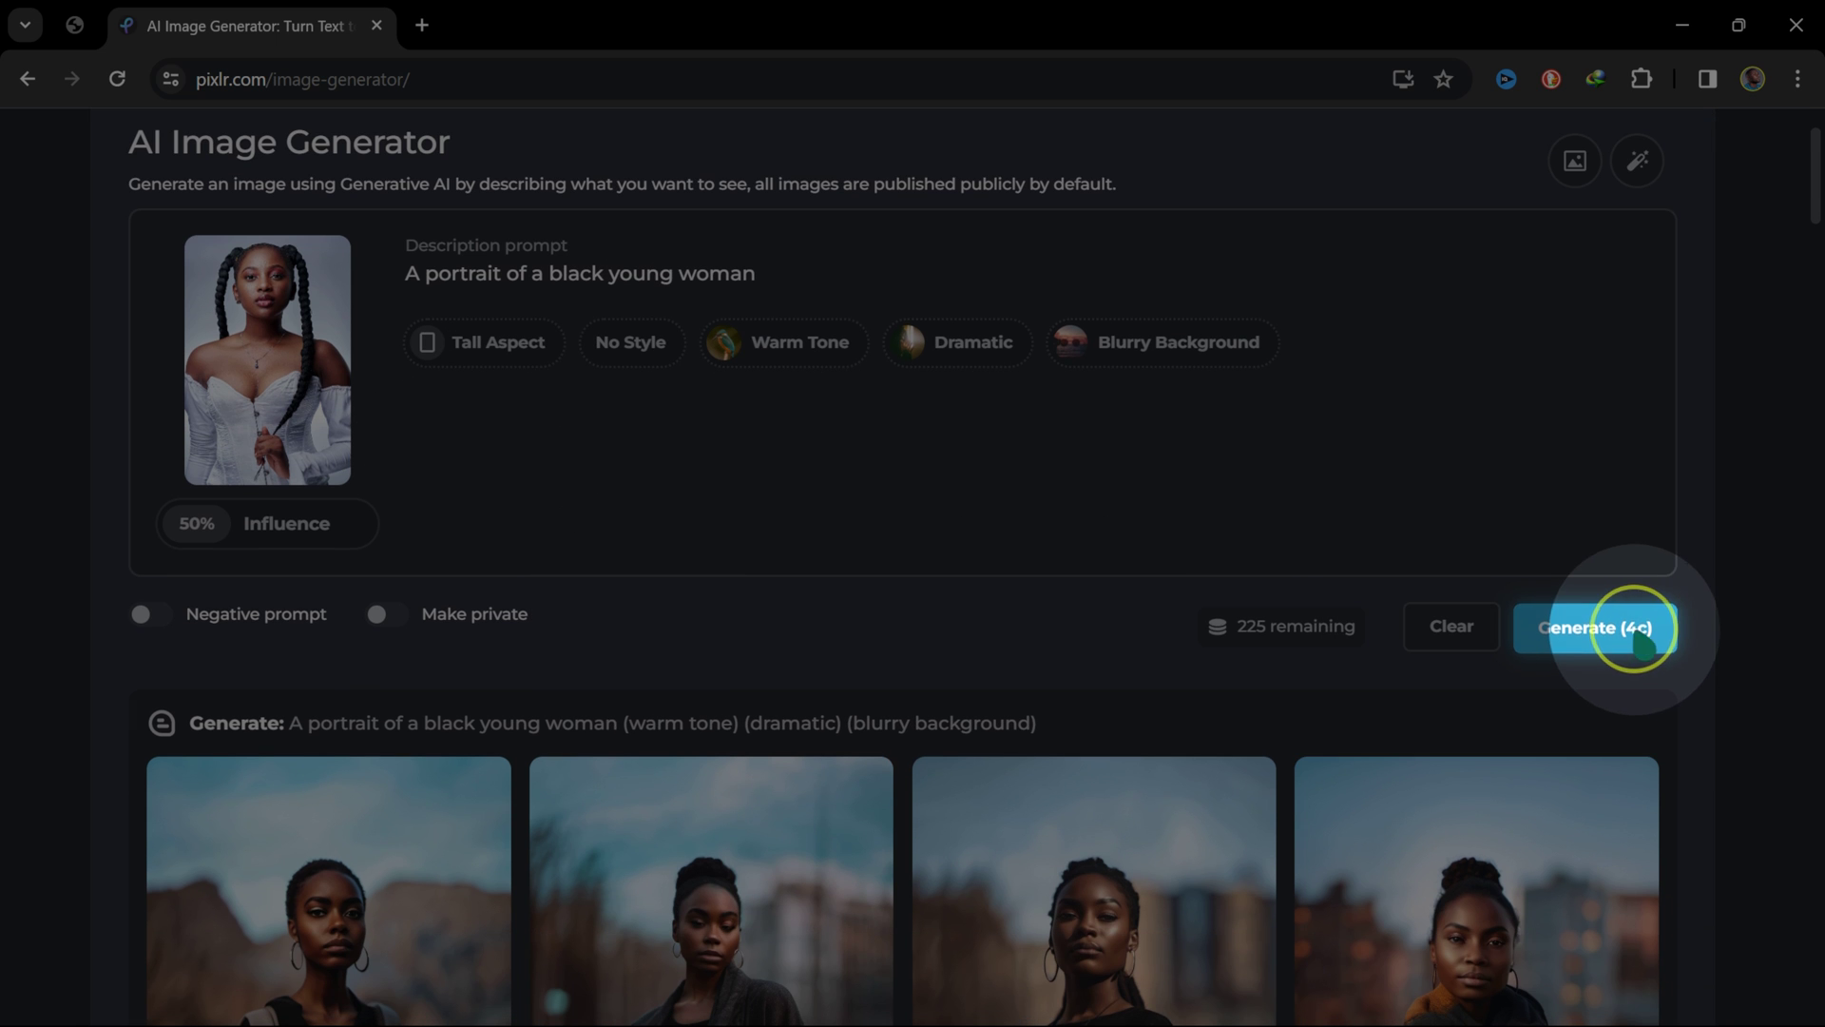
{"action": "left_click", "coordinate": [1642, 642]}
{"action": "scroll", "coordinate": [1108, 619], "scroll_direction": "down", "scroll_amount": 4}
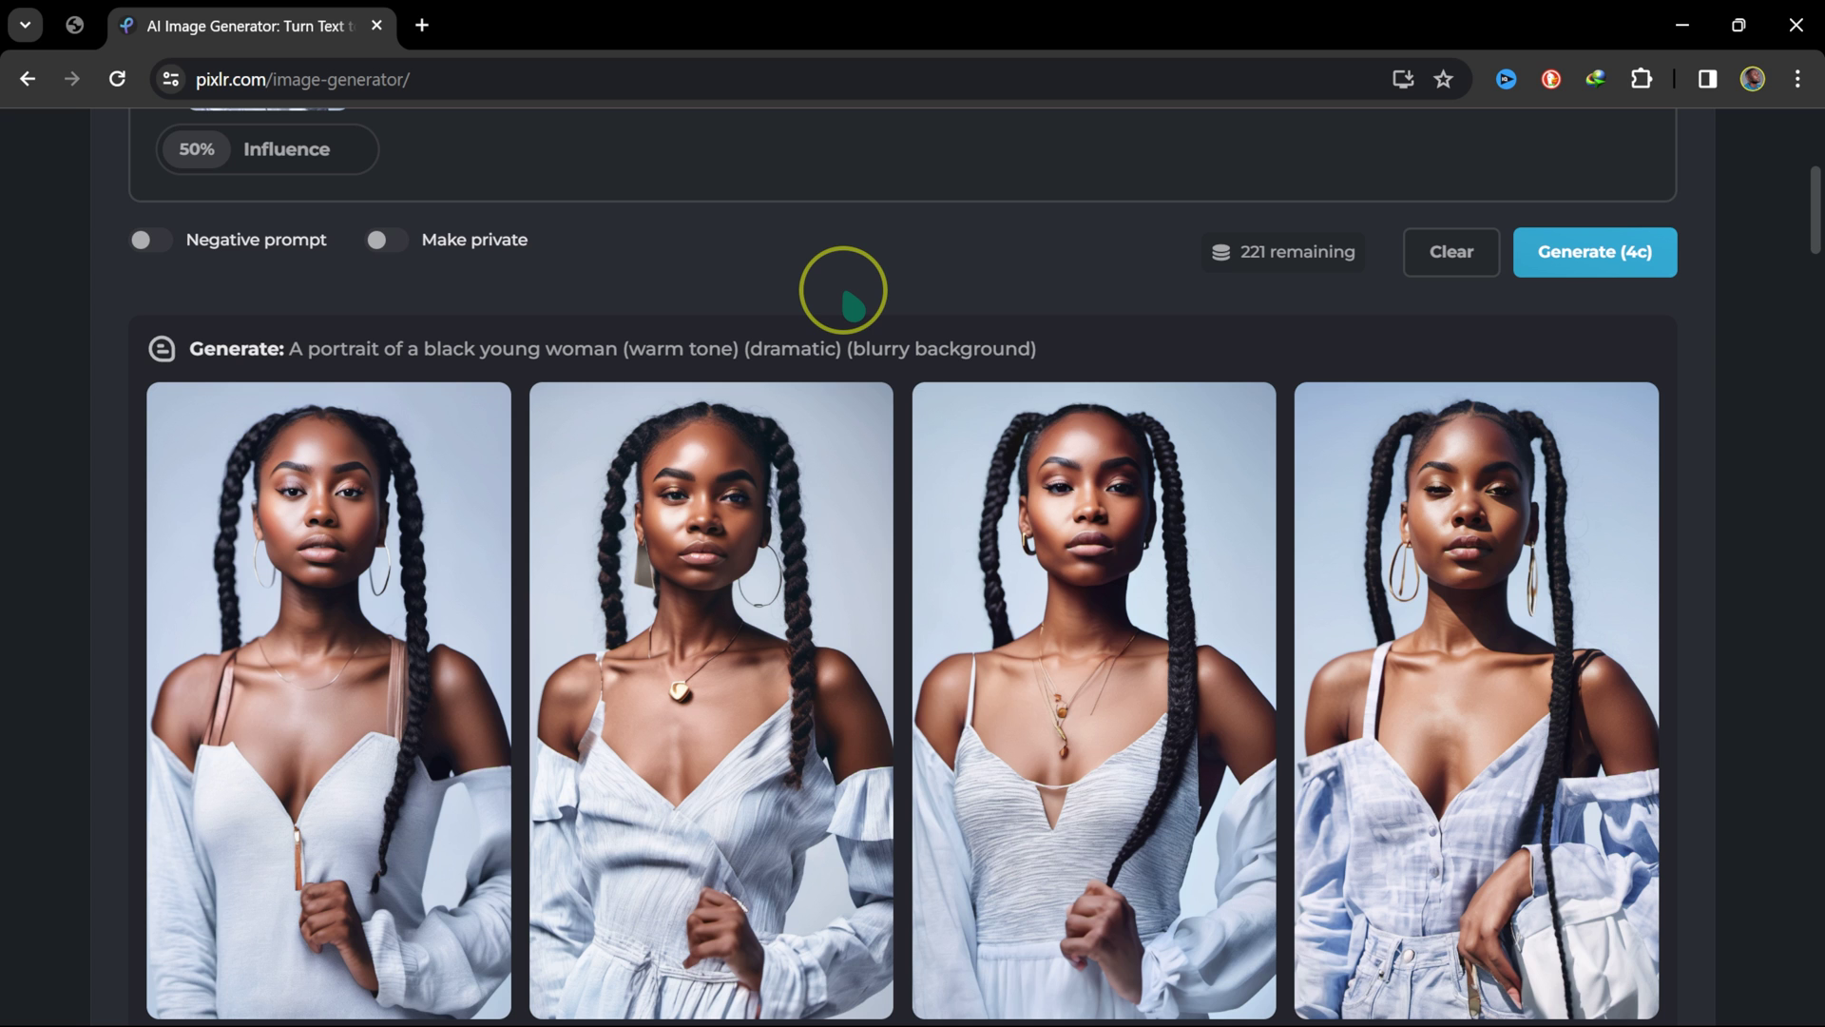
- Compare the newly generated portraits with the reference photo, the prompt settings and the previous set of portraits
{"action": "scroll", "coordinate": [844, 290], "scroll_direction": "down", "scroll_amount": 1}
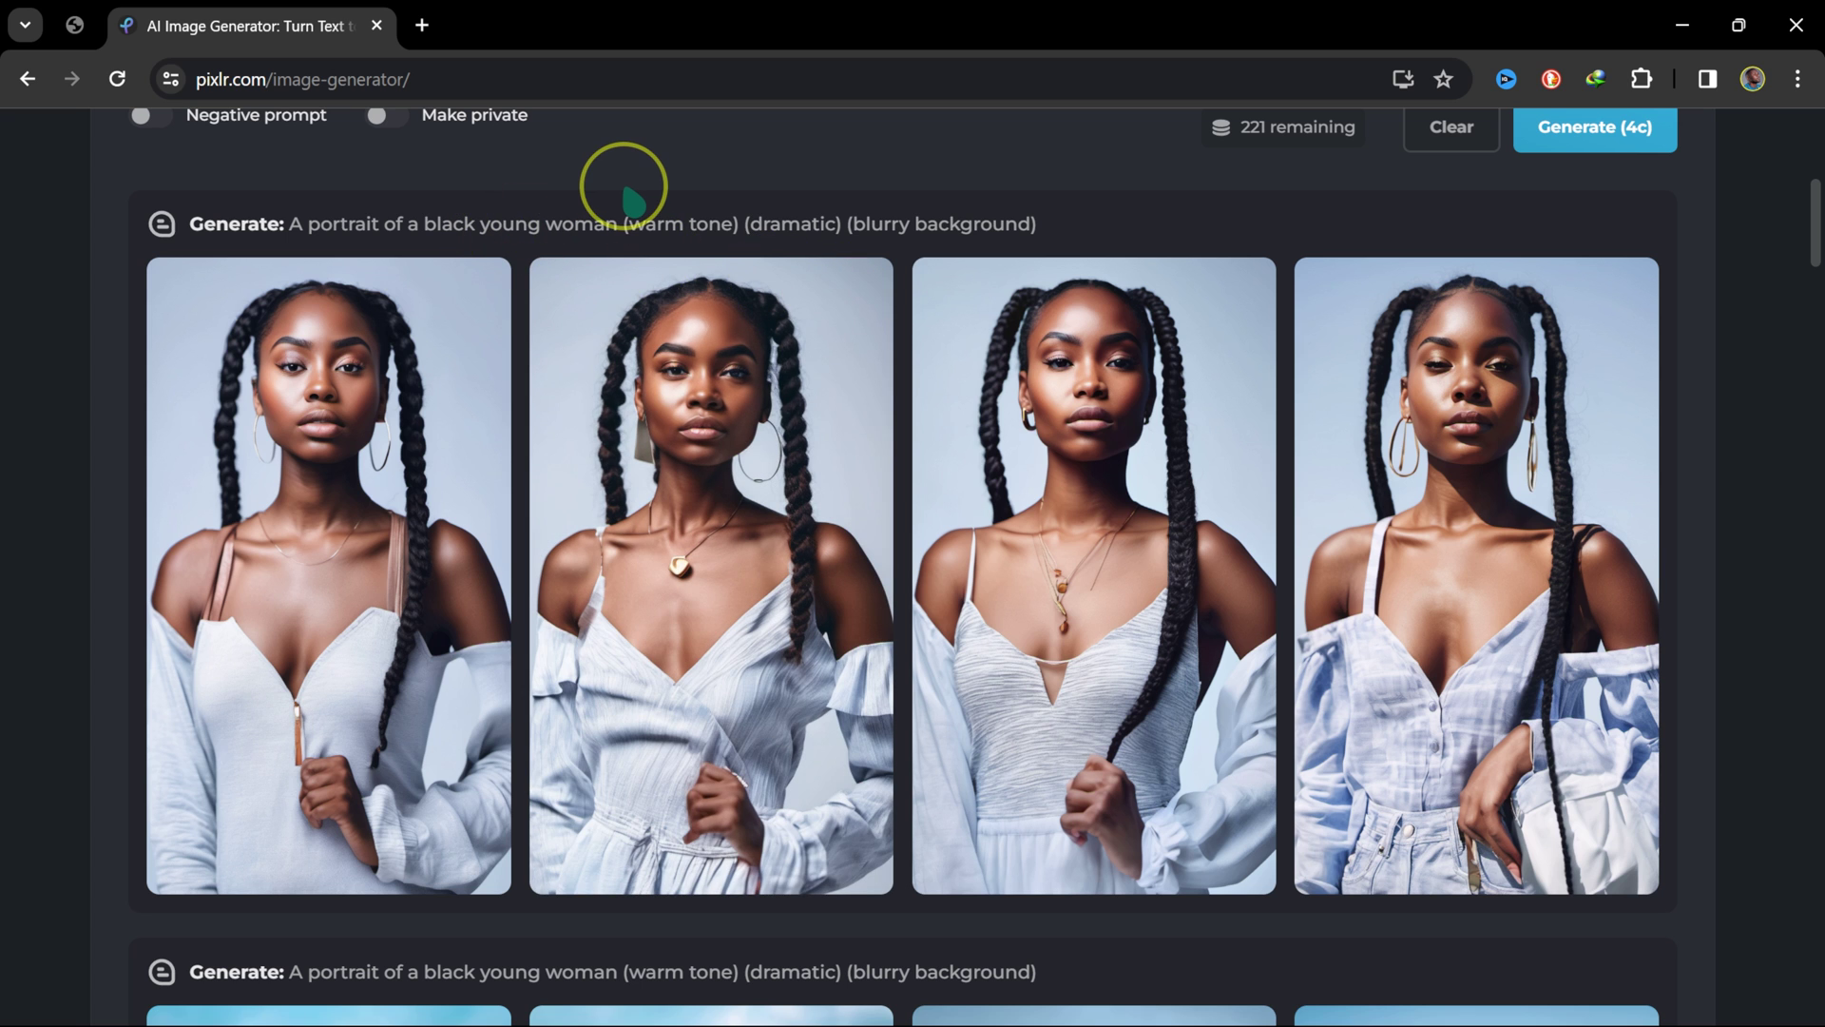
{"action": "scroll", "coordinate": [627, 195], "scroll_direction": "up", "scroll_amount": 3}
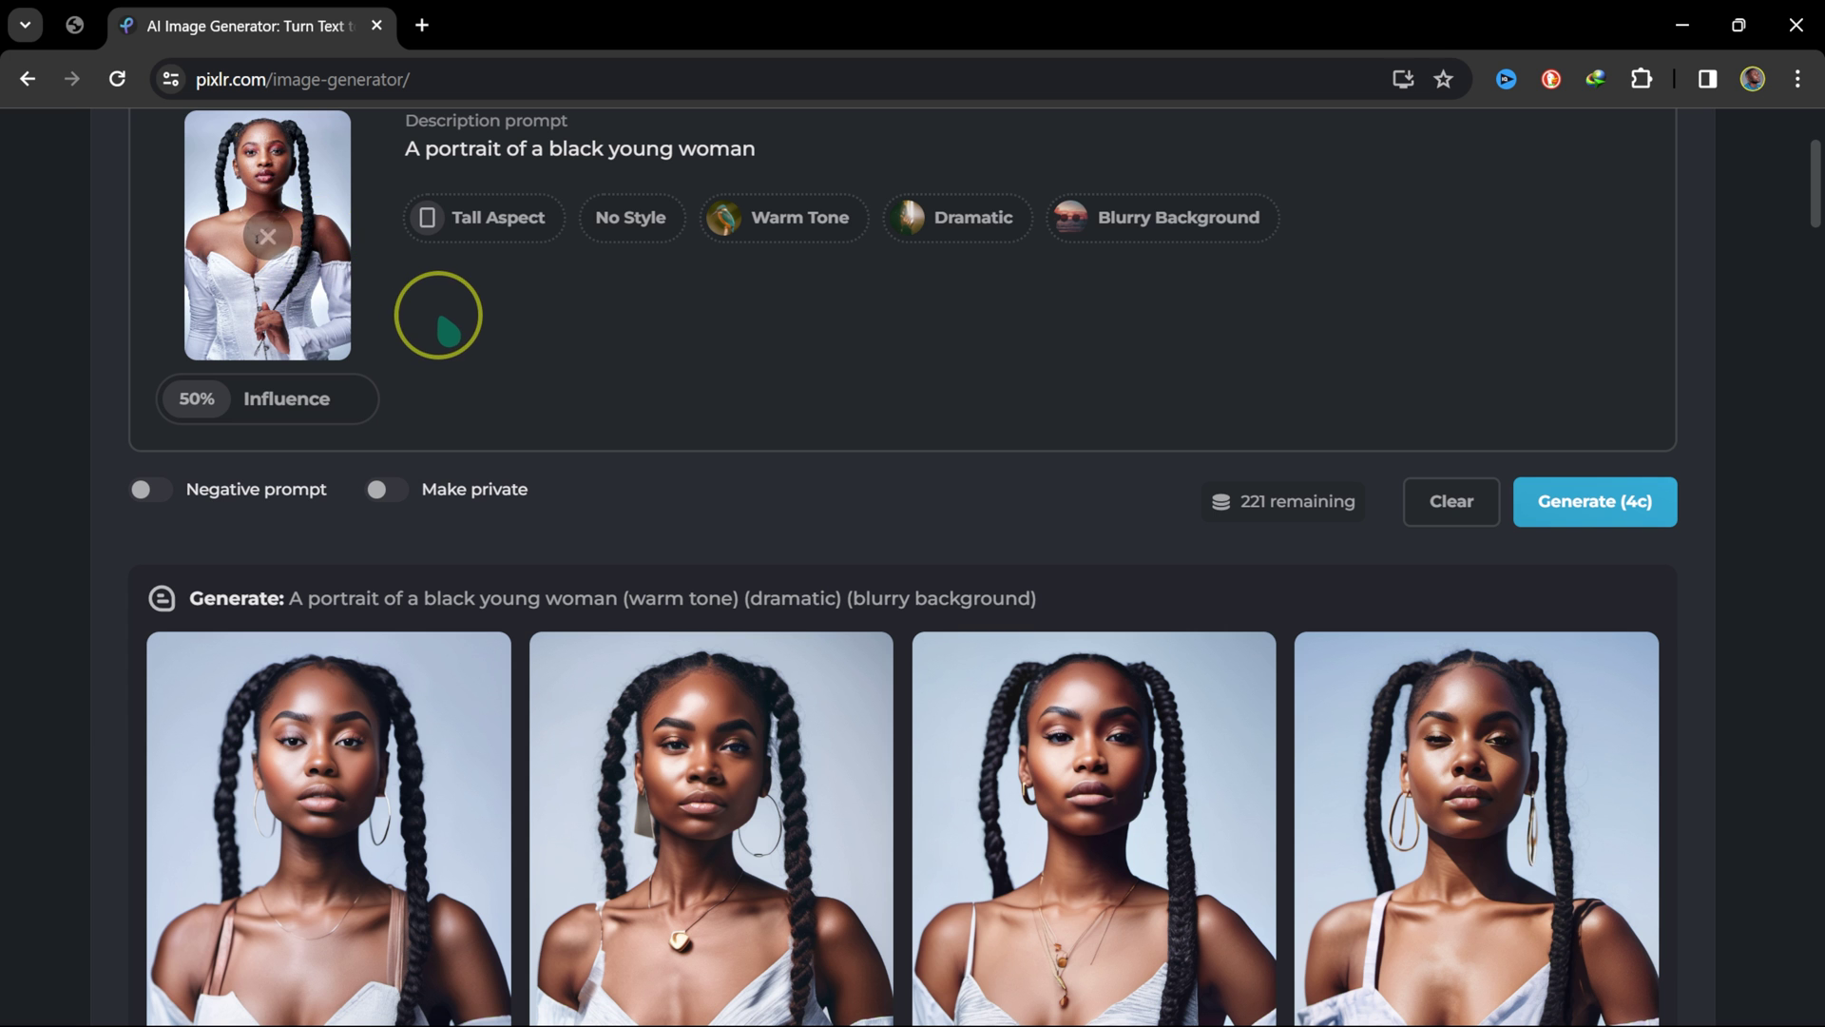
{"action": "scroll", "coordinate": [447, 309], "scroll_direction": "down", "scroll_amount": 2}
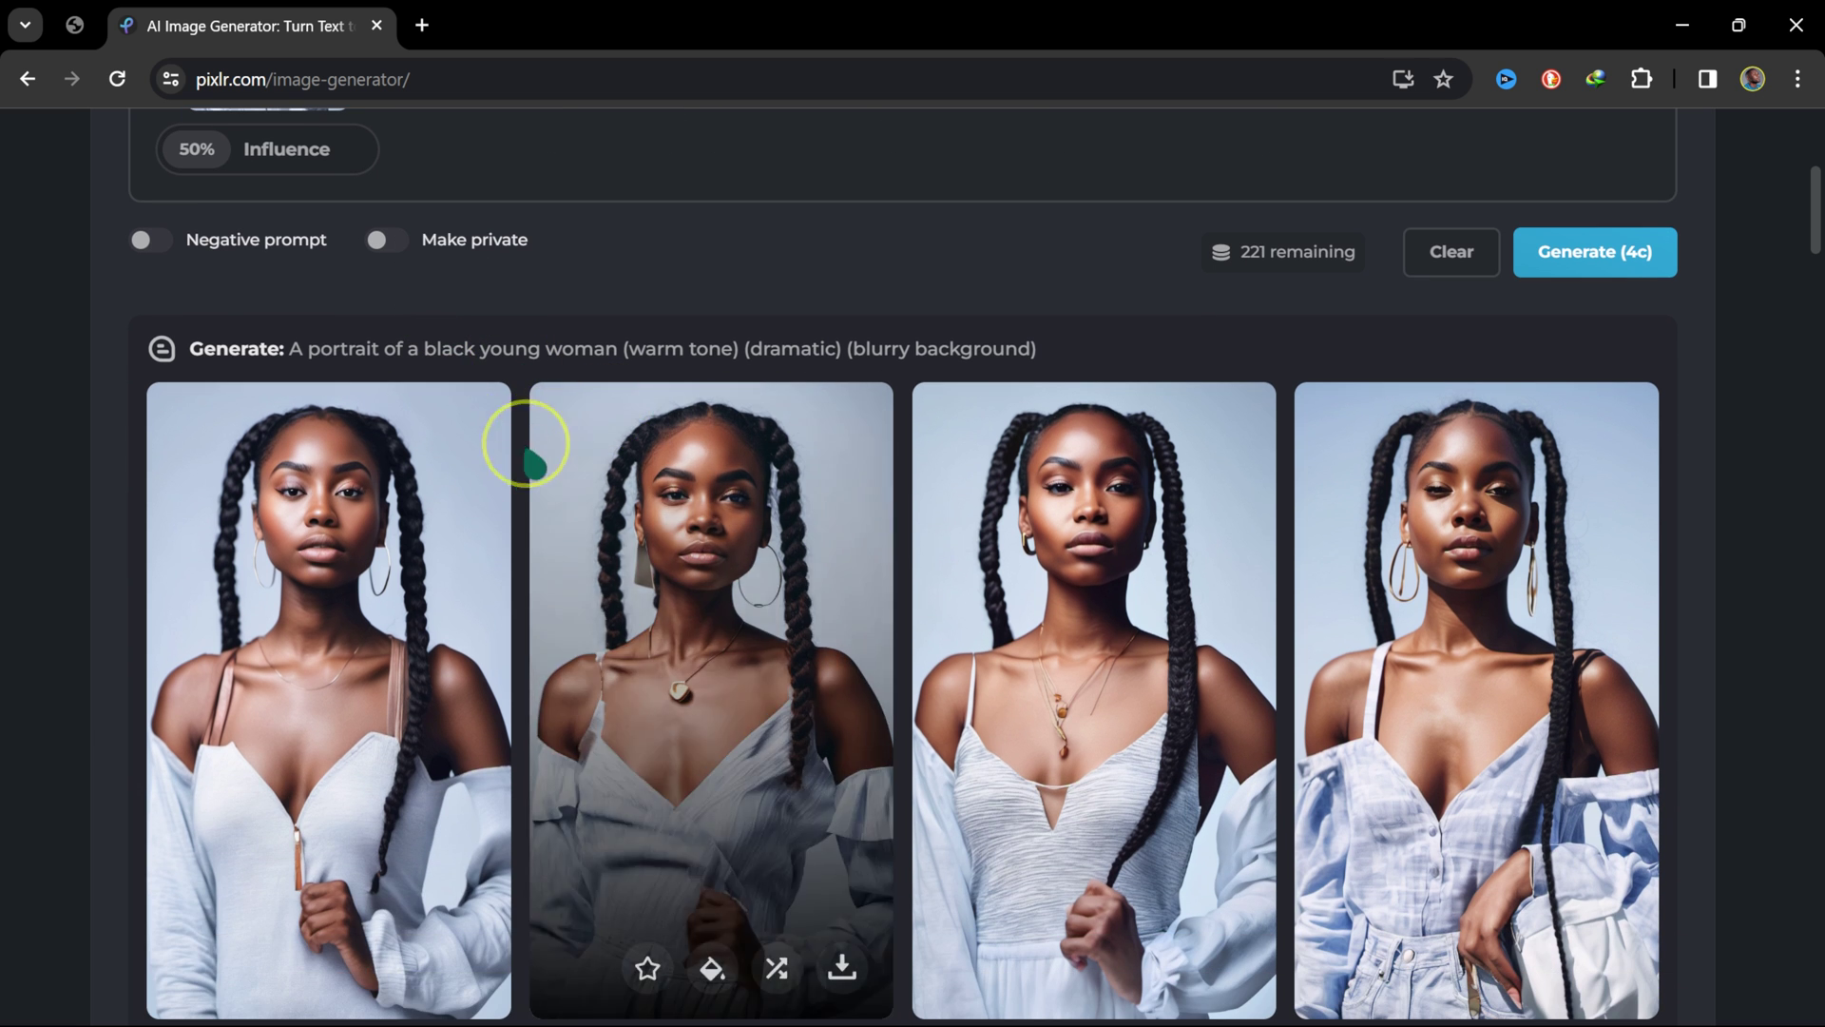
{"action": "scroll", "coordinate": [913, 273], "scroll_direction": "up", "scroll_amount": 3}
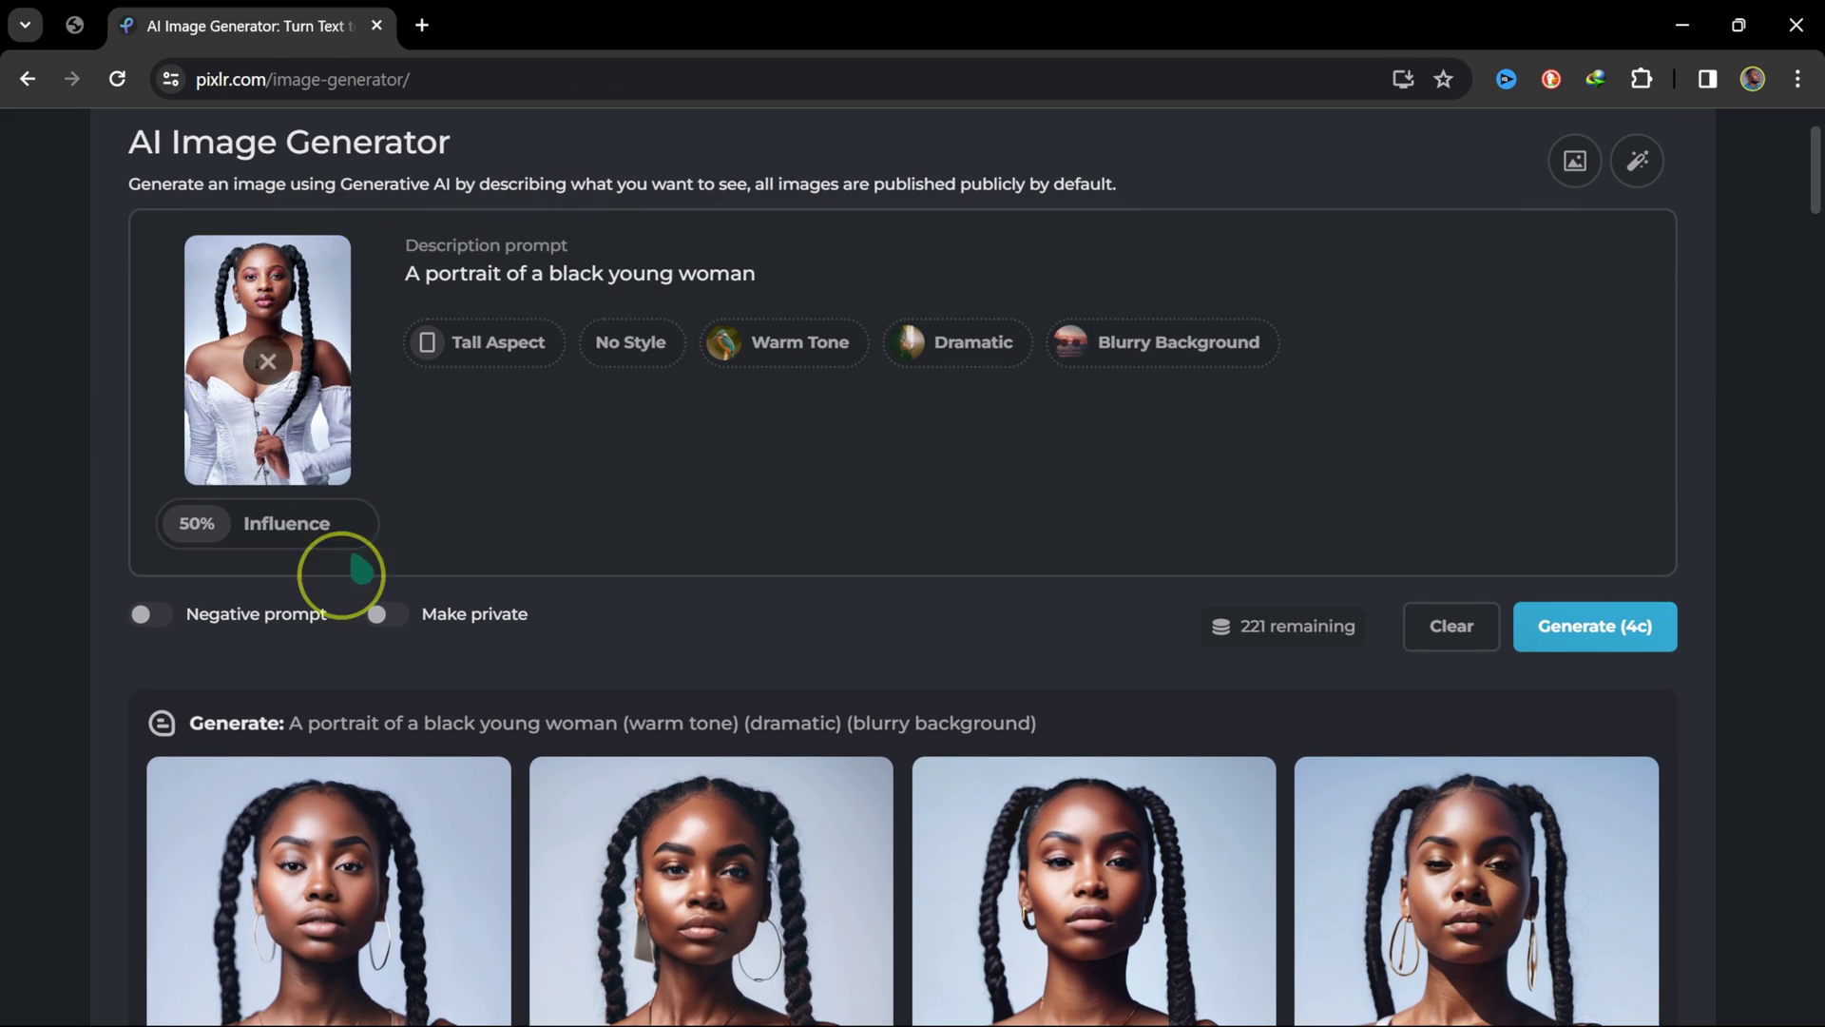
{"action": "scroll", "coordinate": [629, 449], "scroll_direction": "down", "scroll_amount": 4}
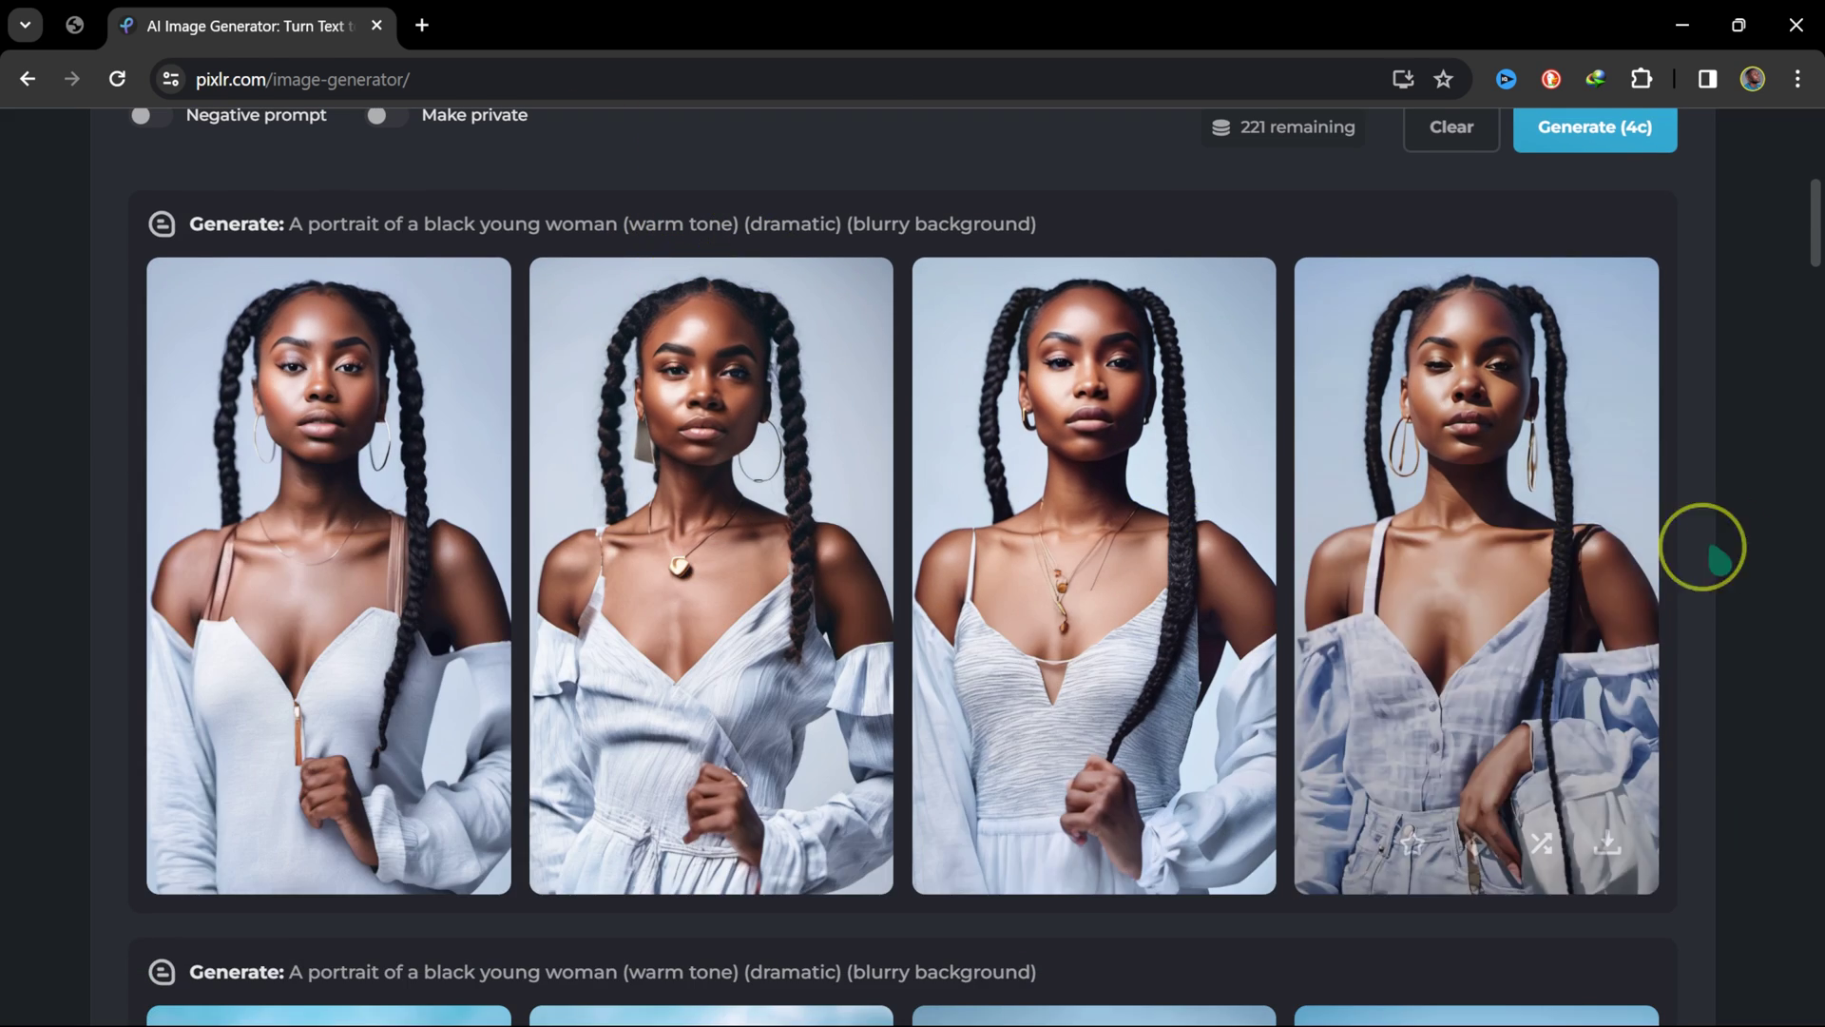
{"action": "scroll", "coordinate": [664, 587], "scroll_direction": "up", "scroll_amount": 1}
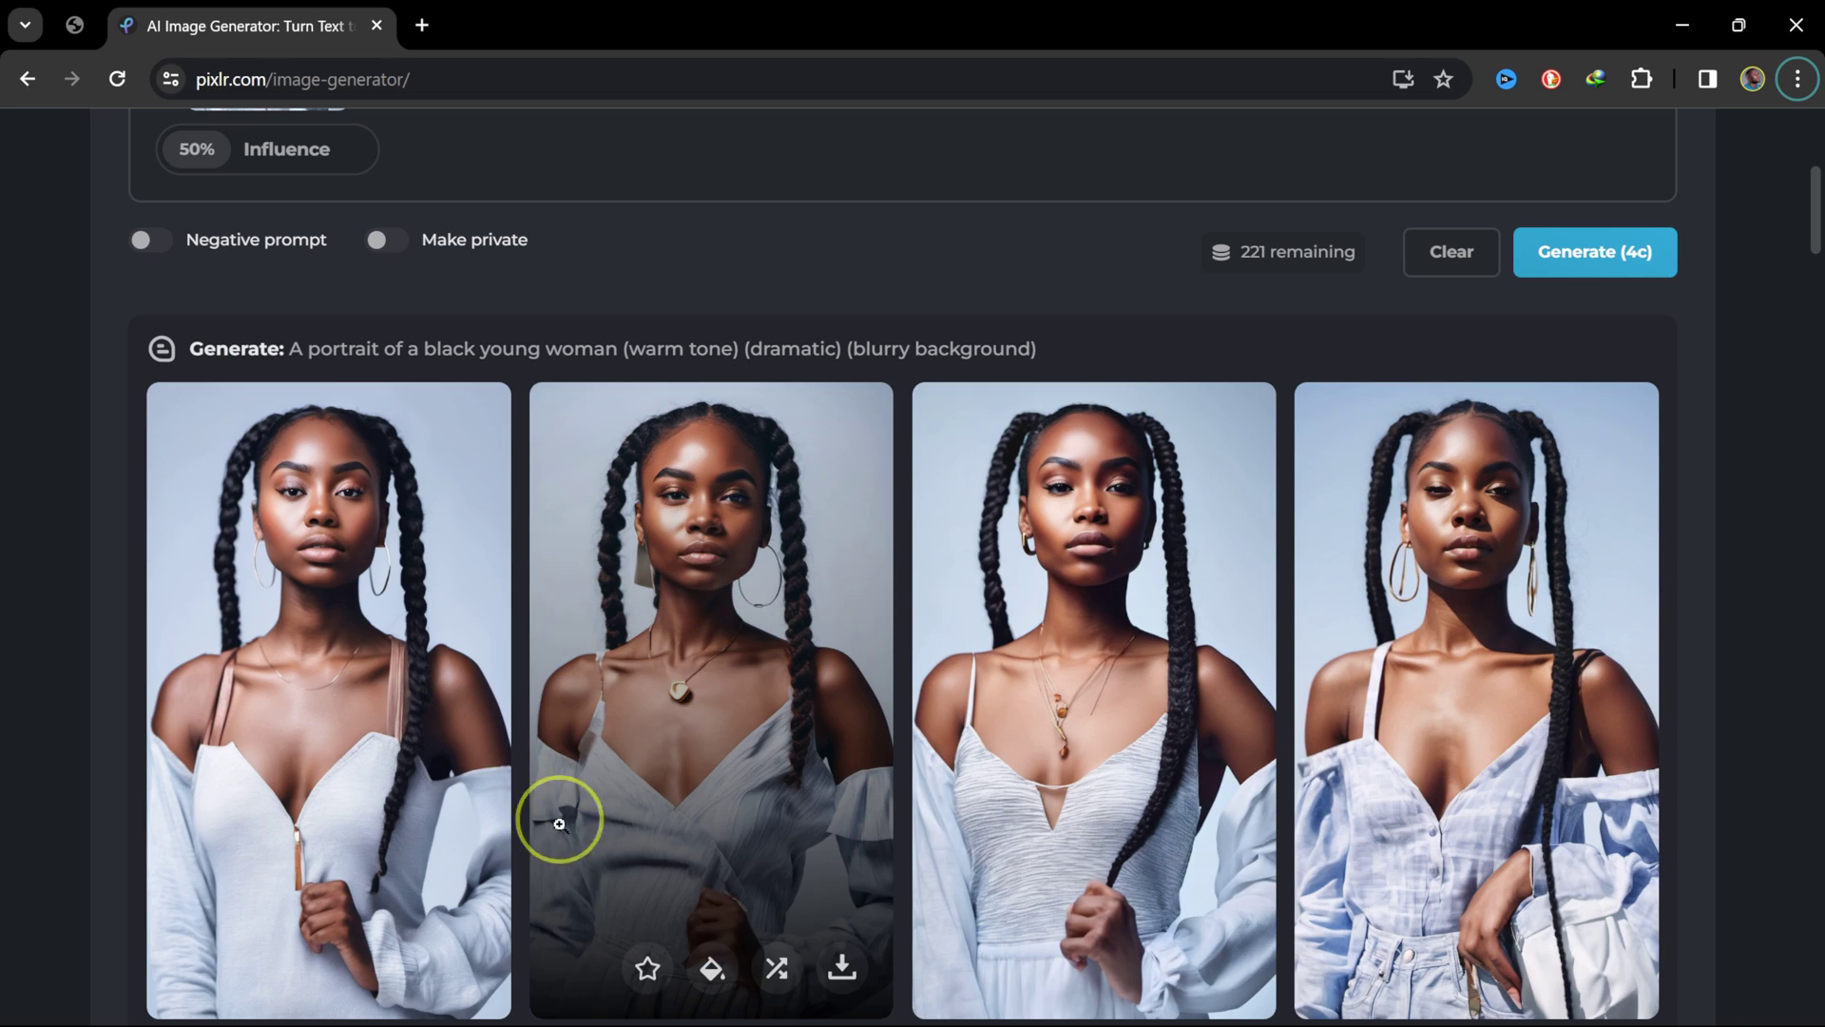
{"action": "scroll", "coordinate": [591, 576], "scroll_direction": "down", "scroll_amount": 2}
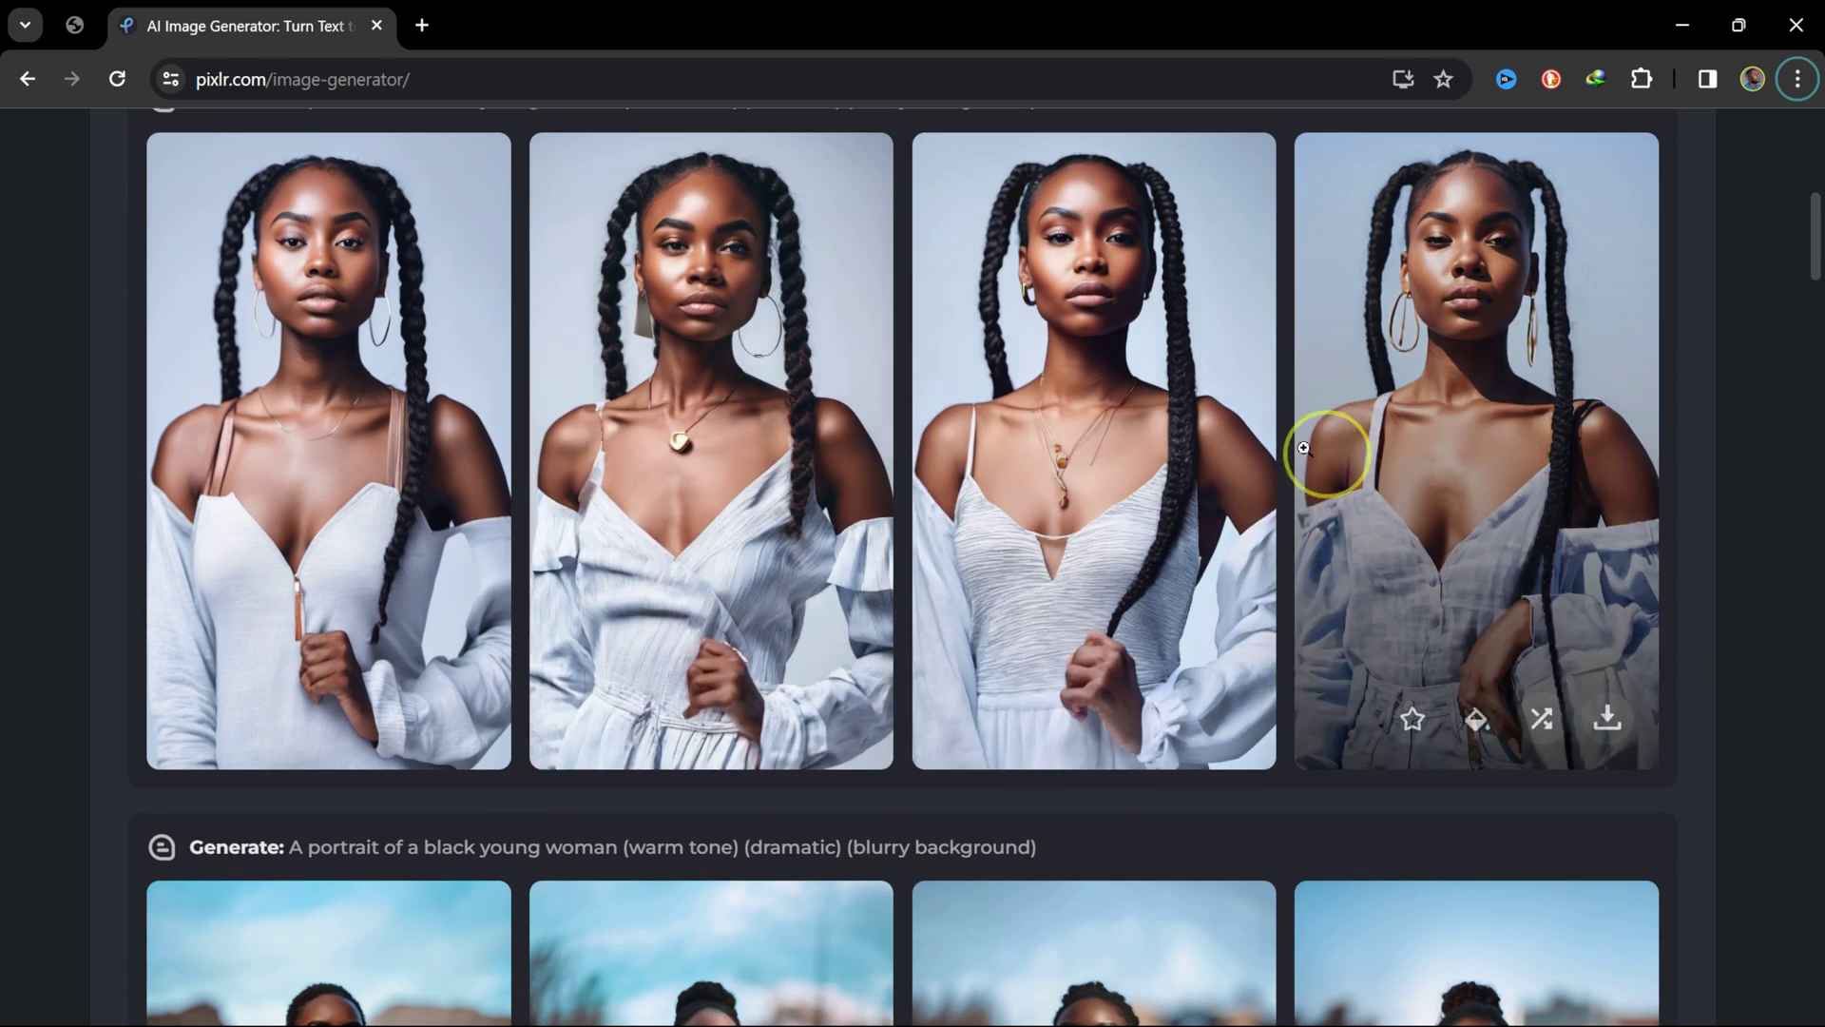
{"action": "scroll", "coordinate": [938, 522], "scroll_direction": "down", "scroll_amount": 4}
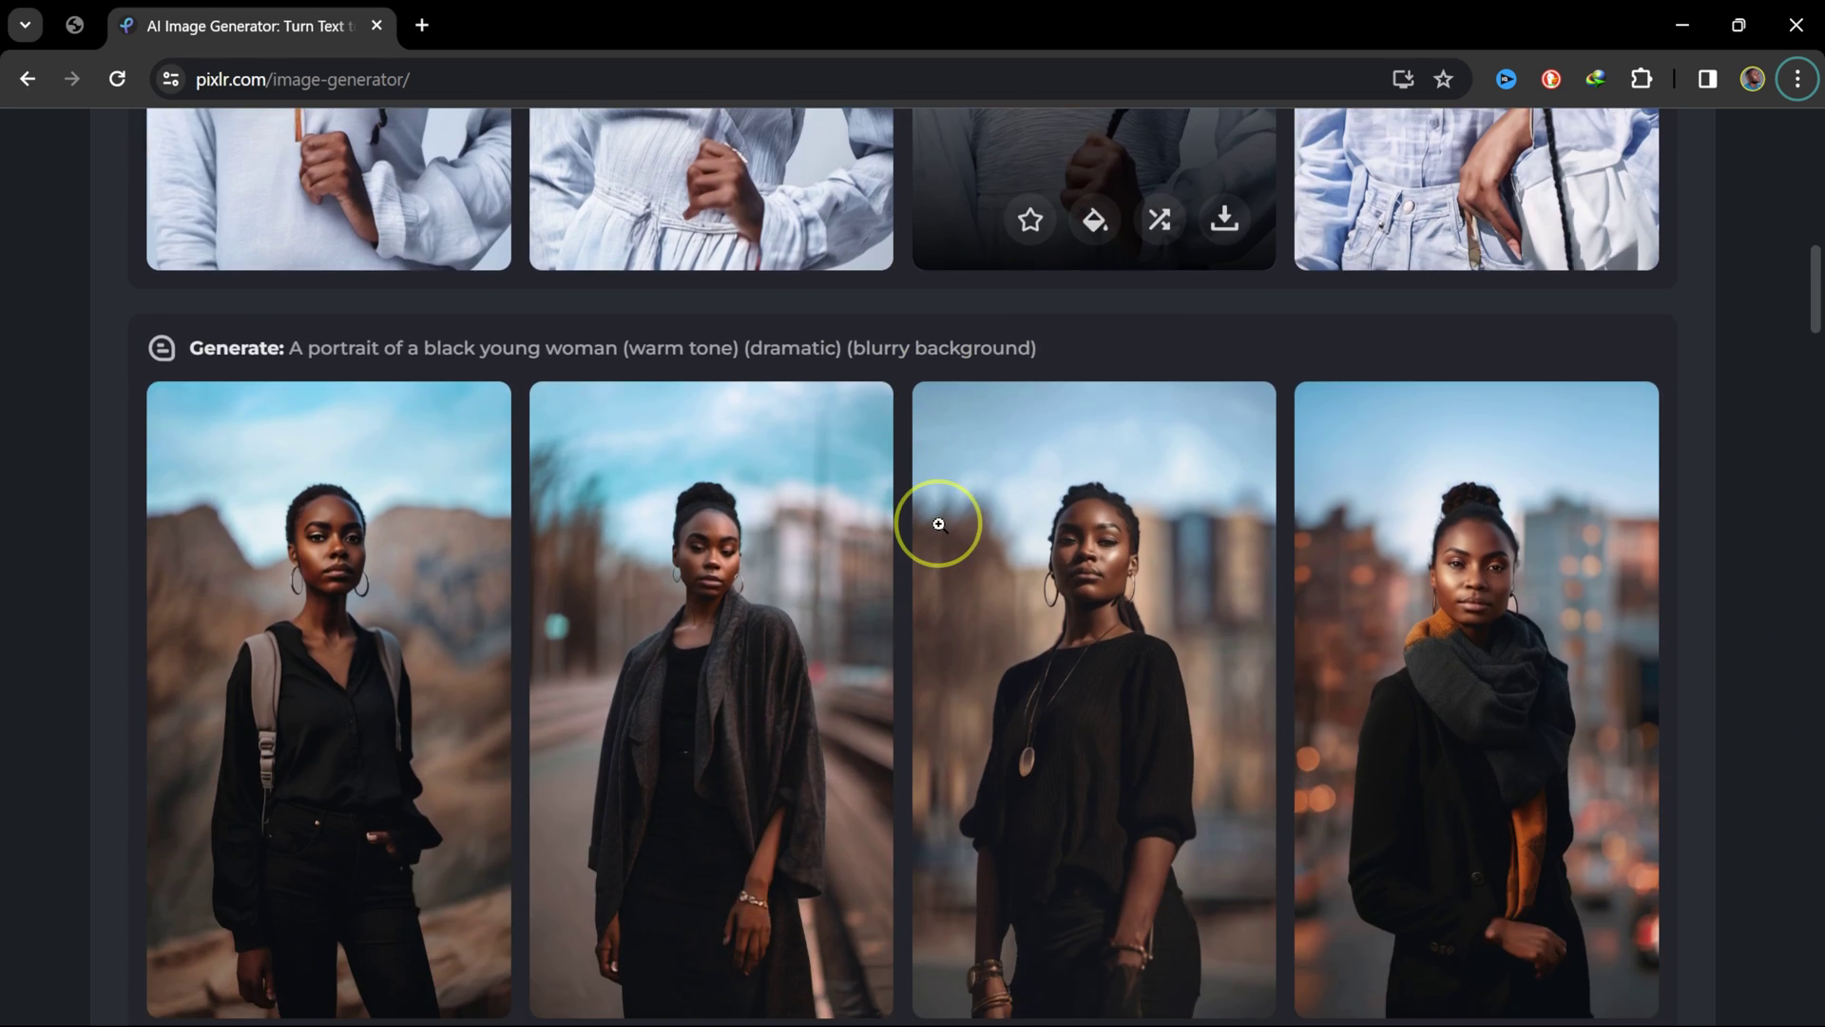
{"action": "scroll", "coordinate": [937, 522], "scroll_direction": "up", "scroll_amount": 10}
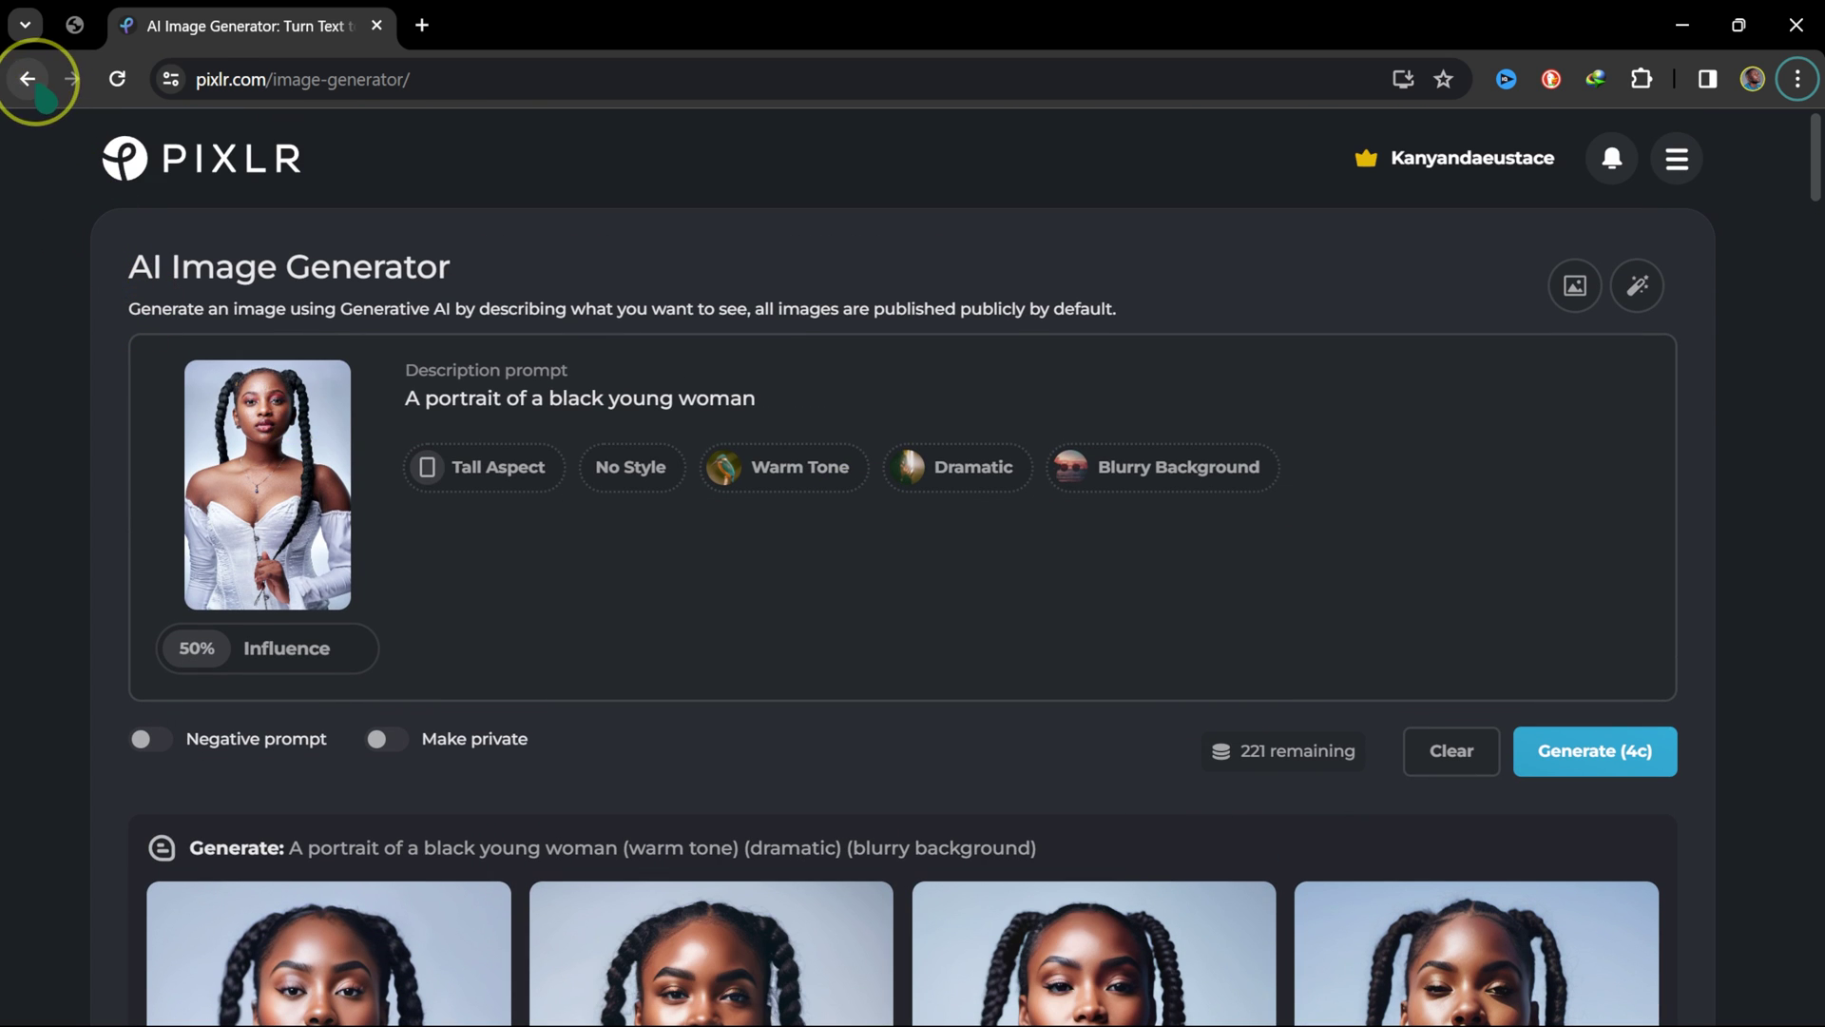
- Go back to Pixlr Express and open the photo of the veiled bride at its original size, 4528 x 6340 px
{"action": "left_click", "coordinate": [38, 90]}
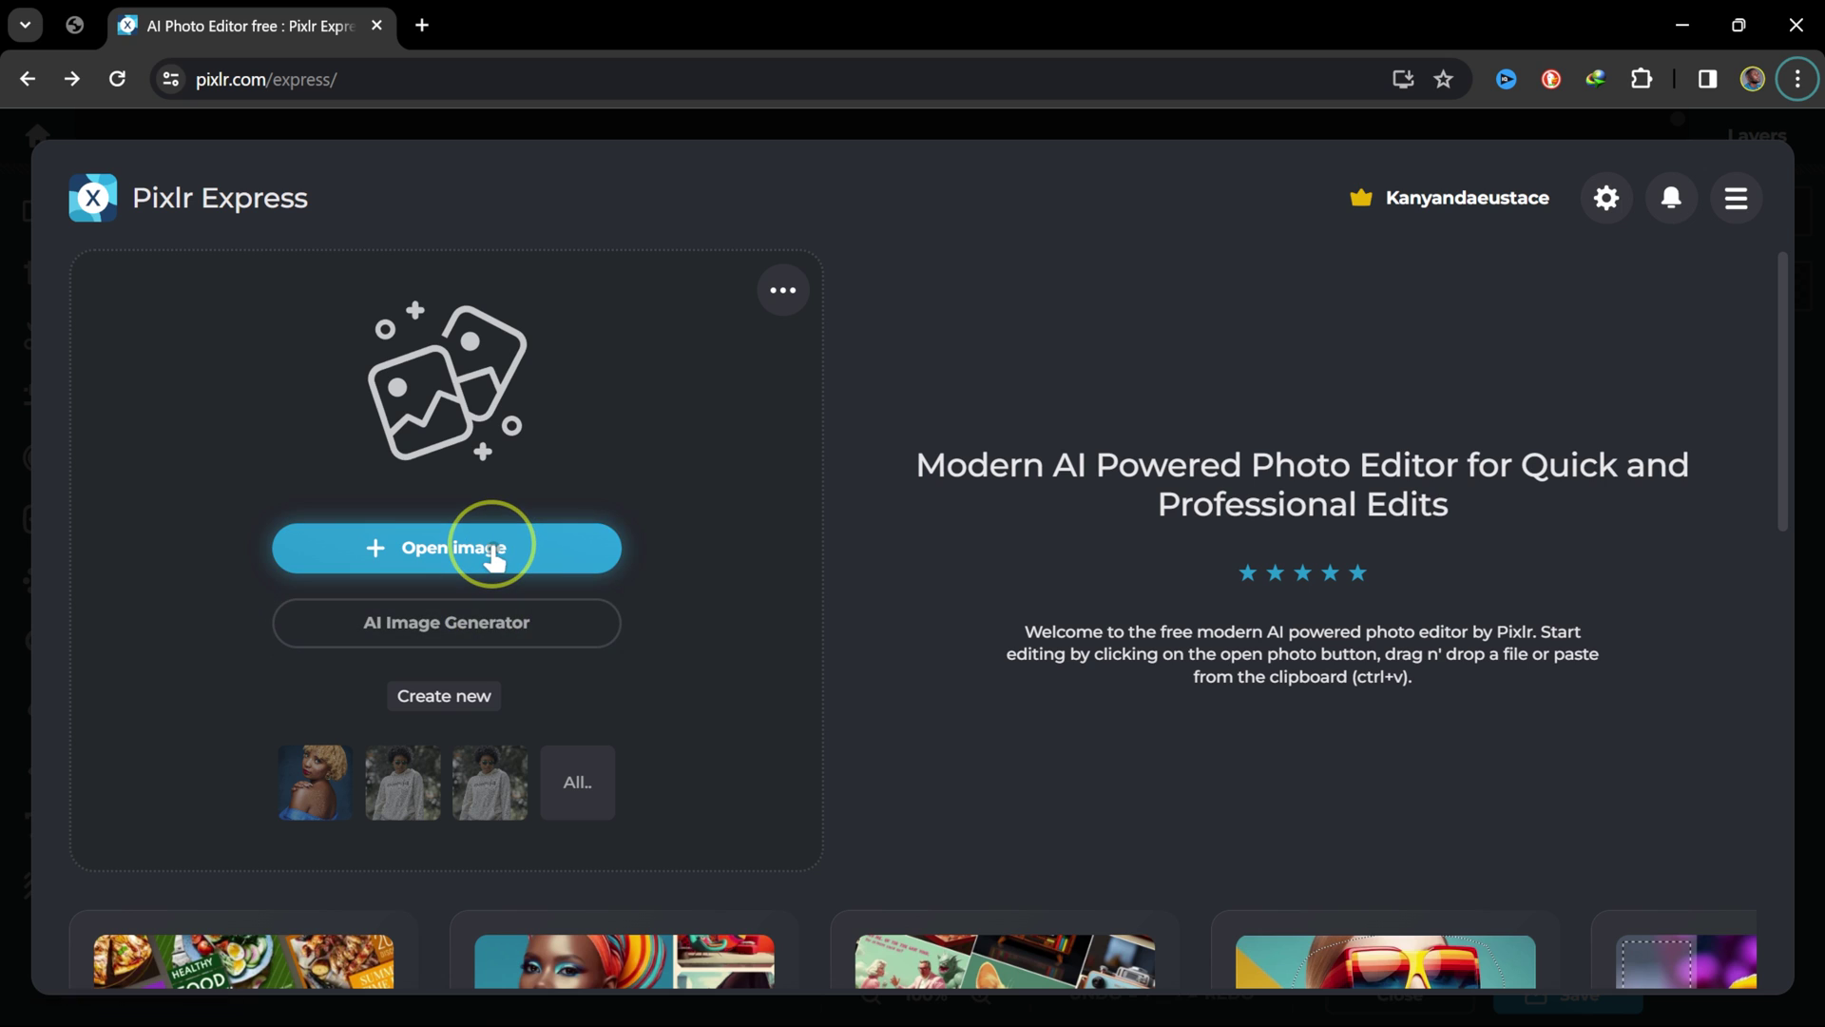
{"action": "left_click", "coordinate": [493, 551]}
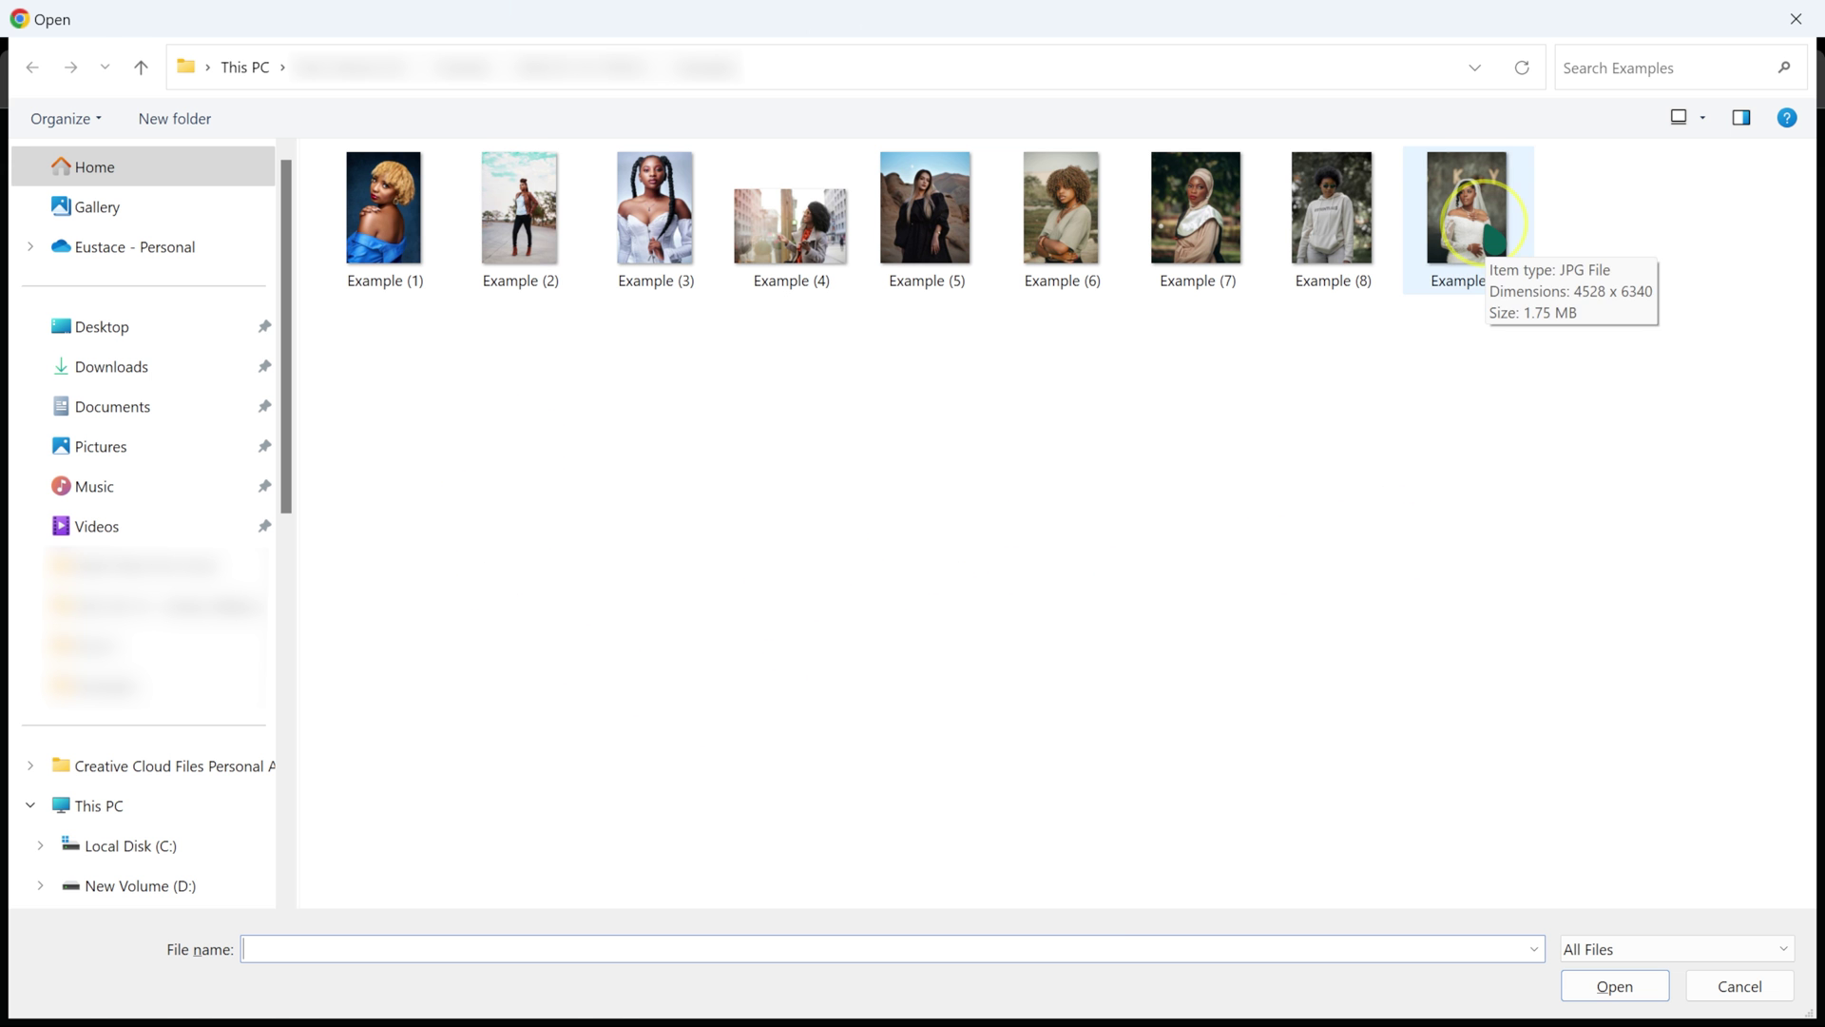
{"action": "double_click", "coordinate": [1464, 213]}
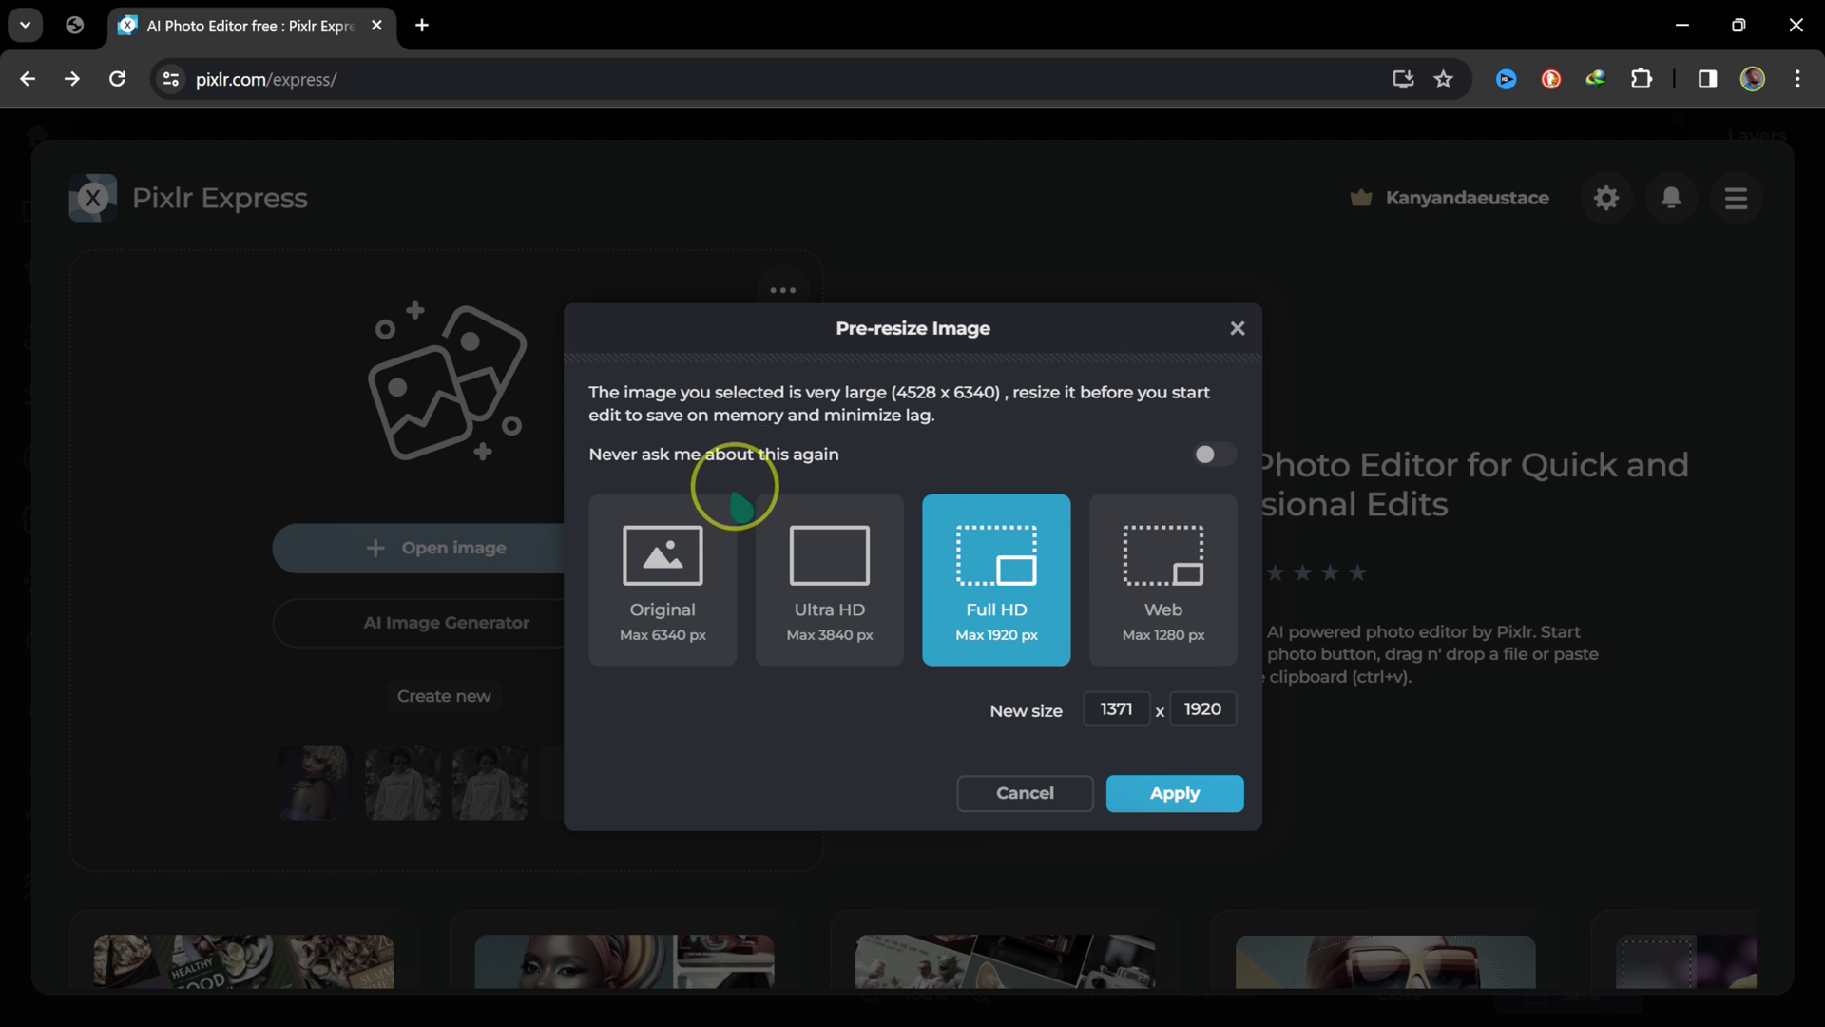
{"action": "left_click", "coordinate": [664, 564]}
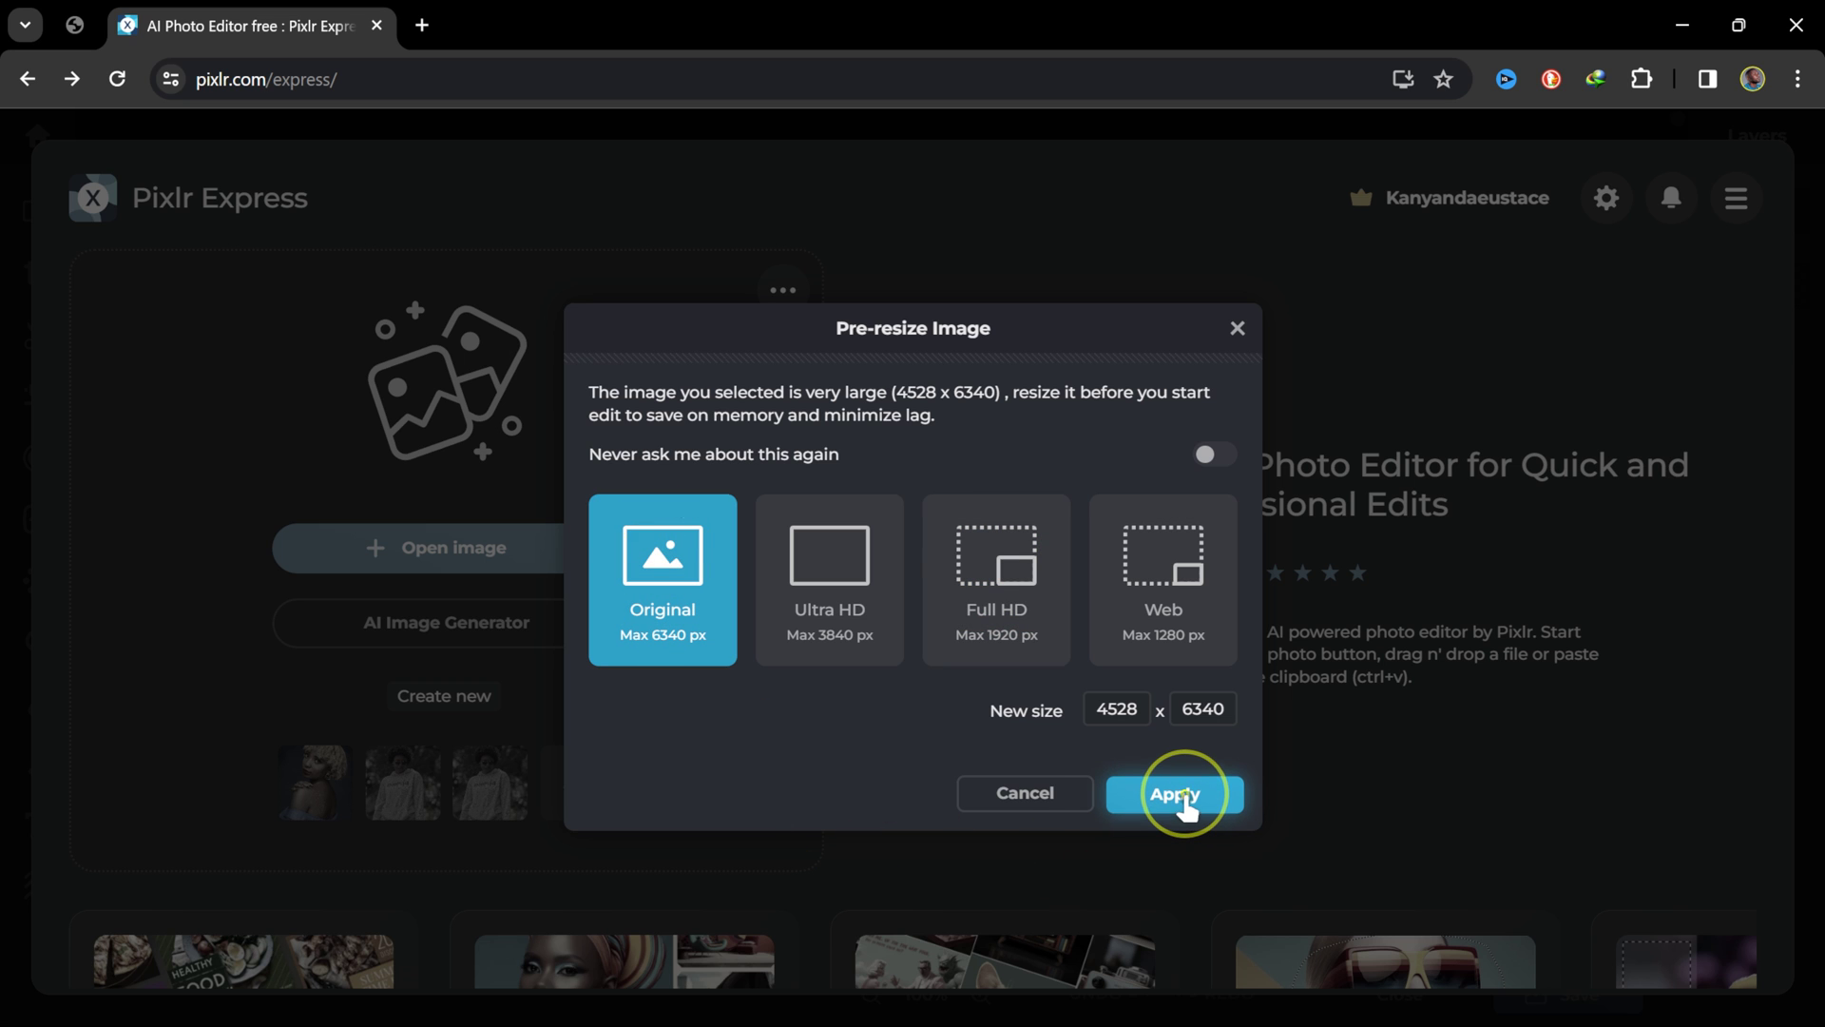
{"action": "left_click", "coordinate": [1179, 796]}
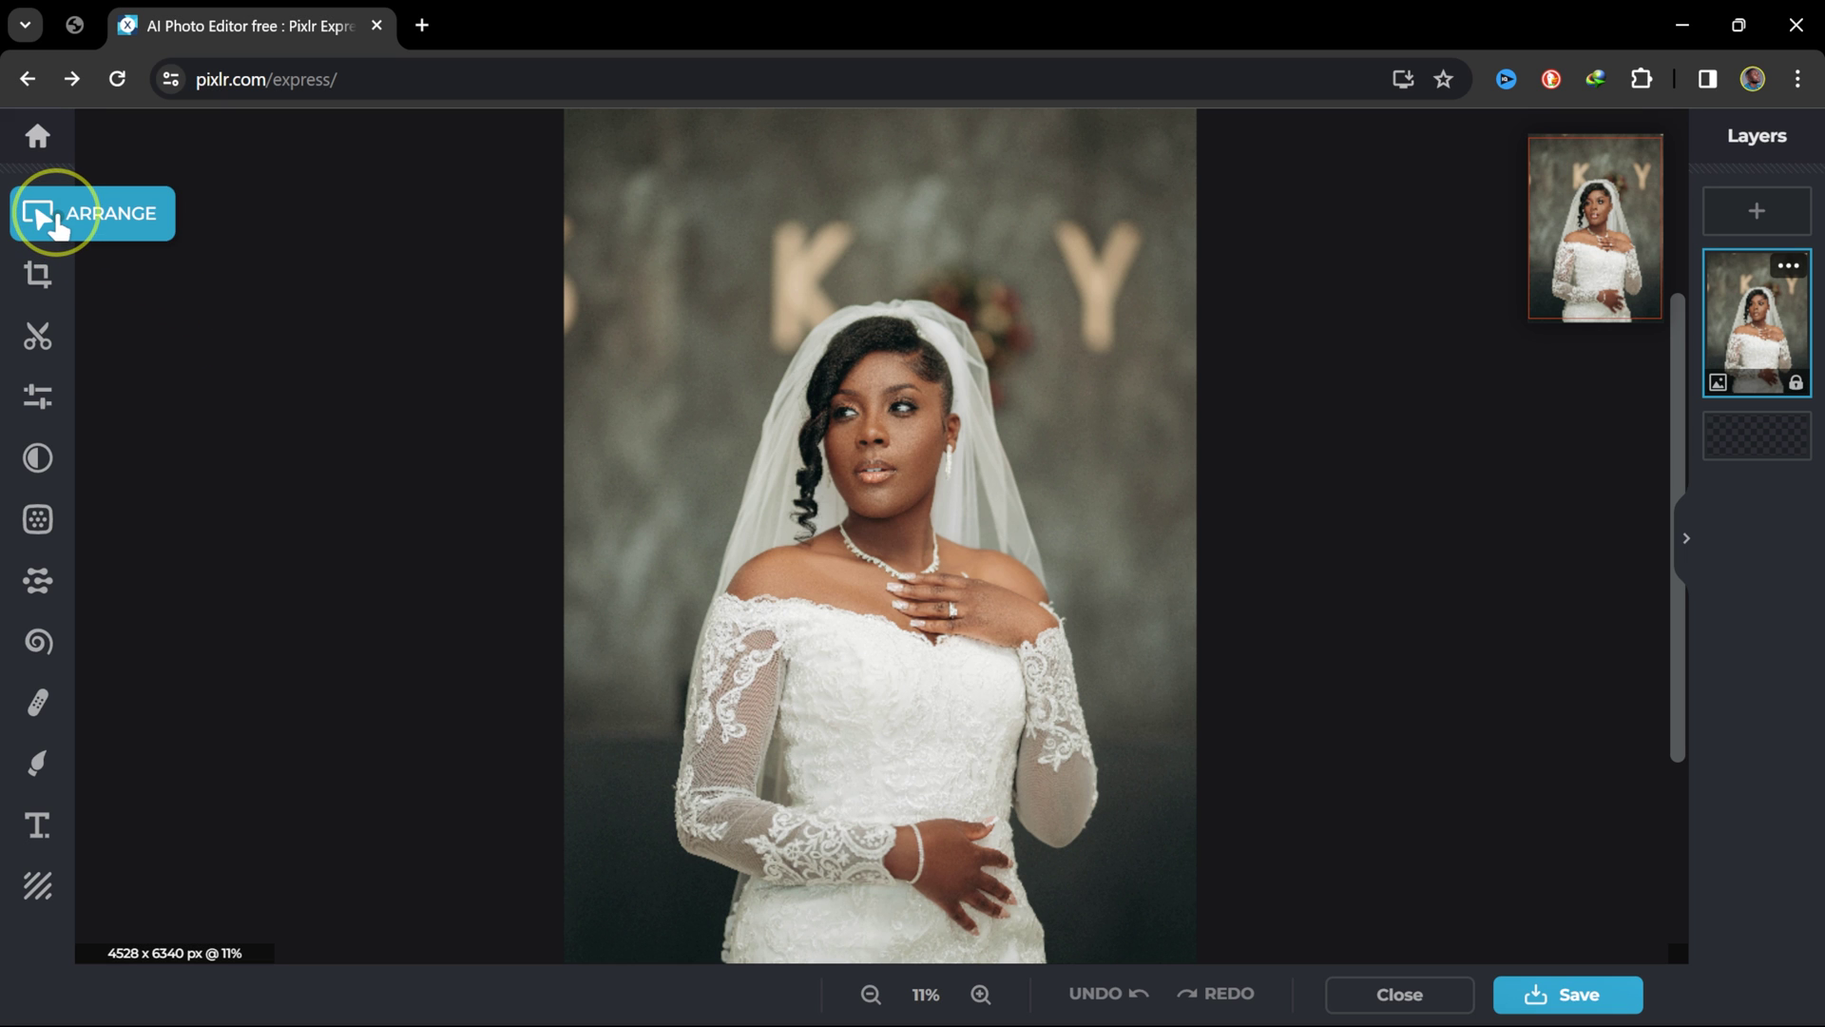
- Look over the options of the Crop, Cutout and Adjust tools for the bride photo
{"action": "left_click", "coordinate": [40, 268]}
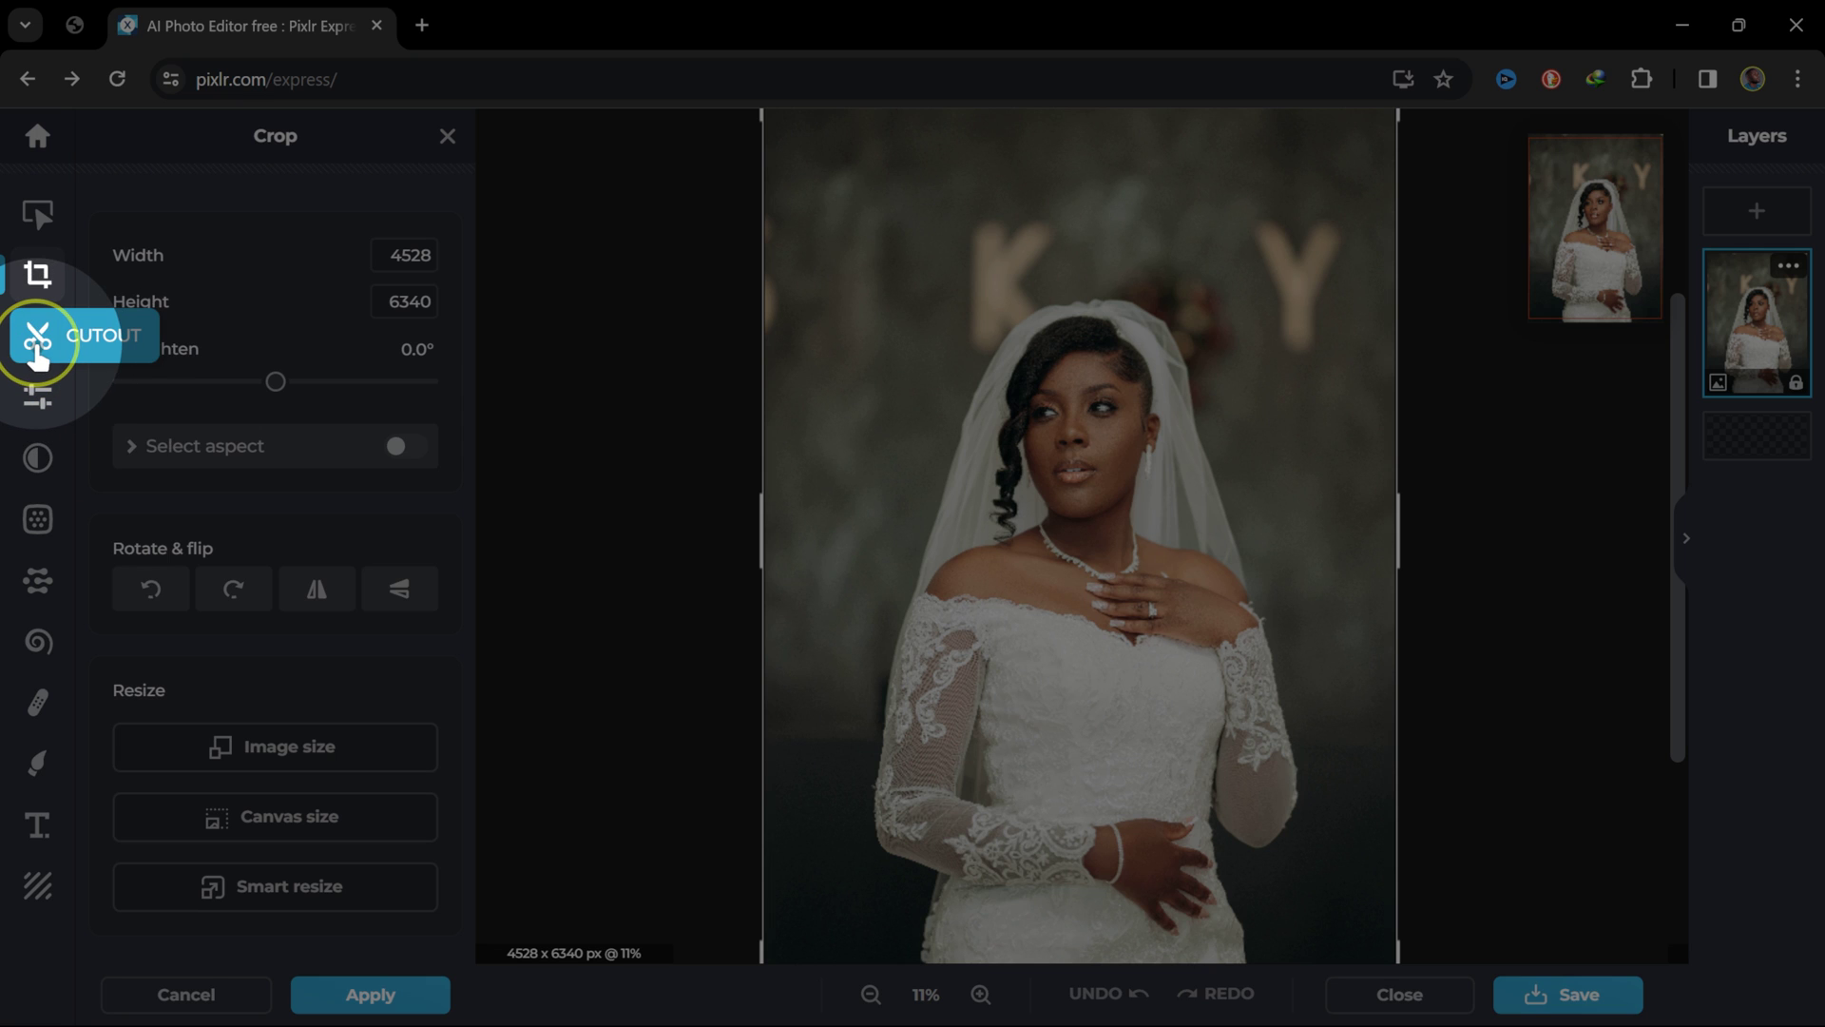
{"action": "left_click", "coordinate": [38, 347]}
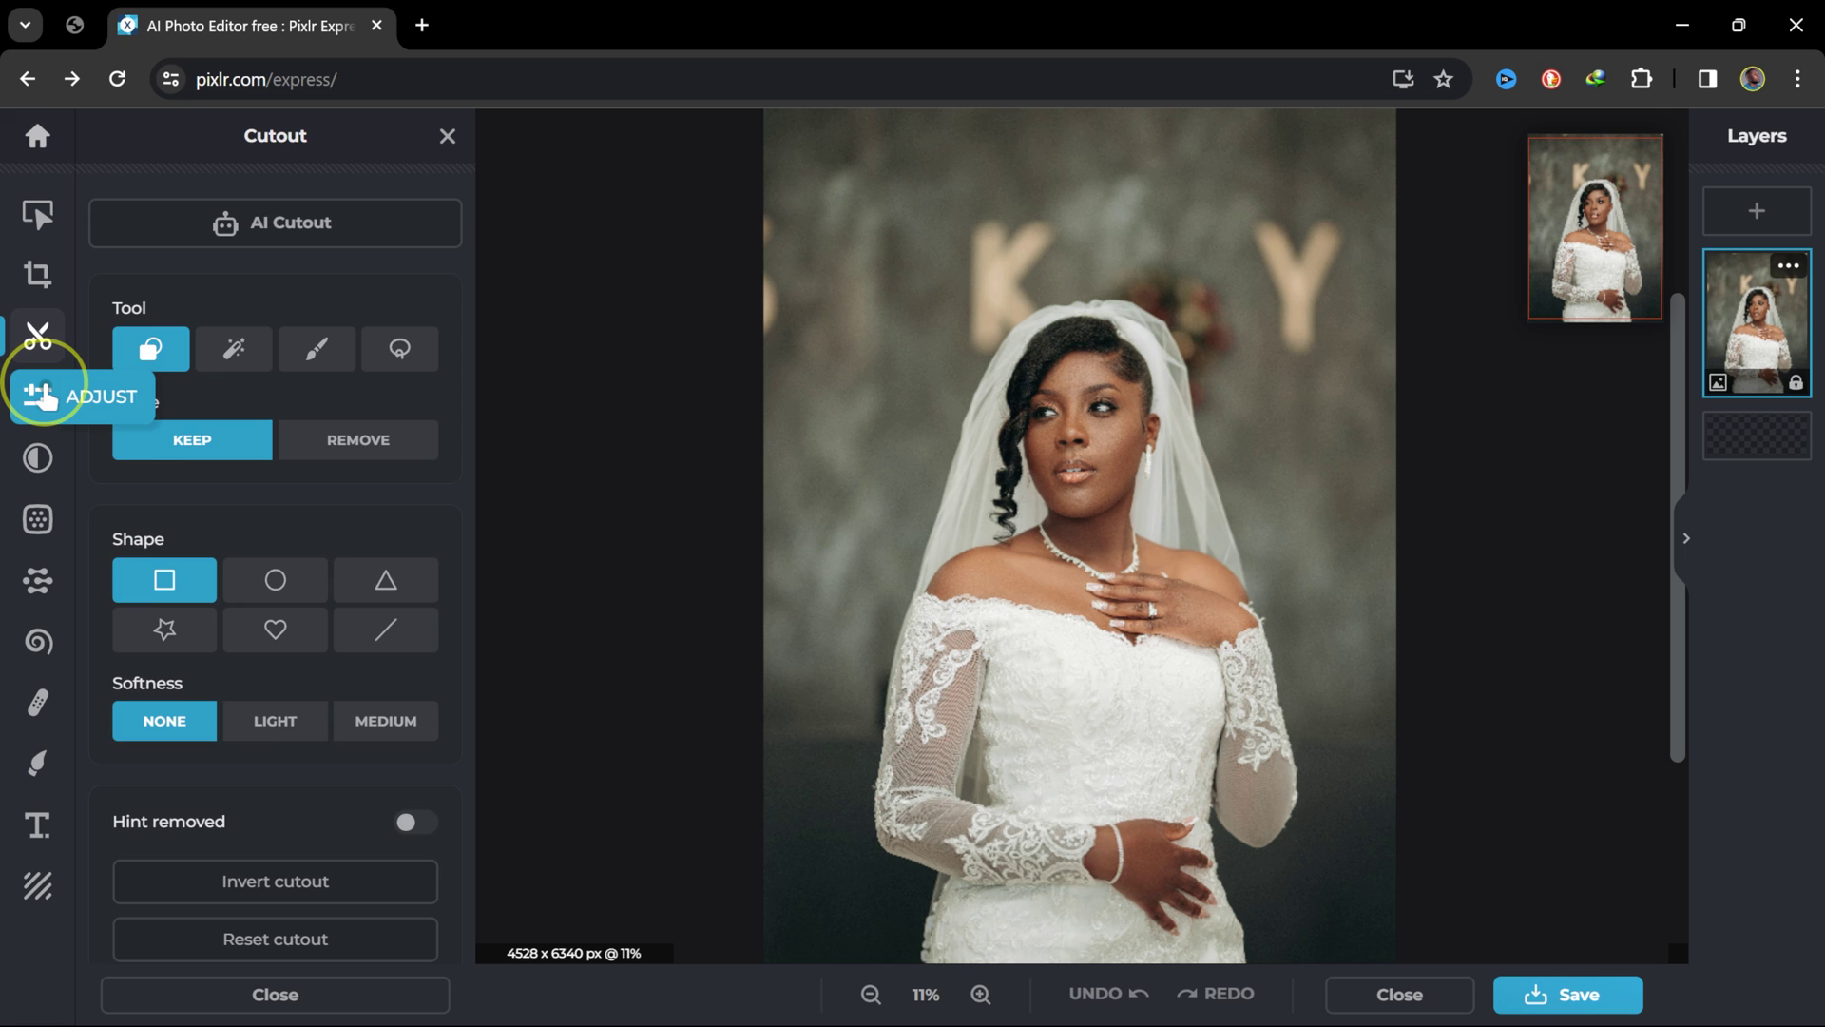
{"action": "left_click", "coordinate": [40, 394]}
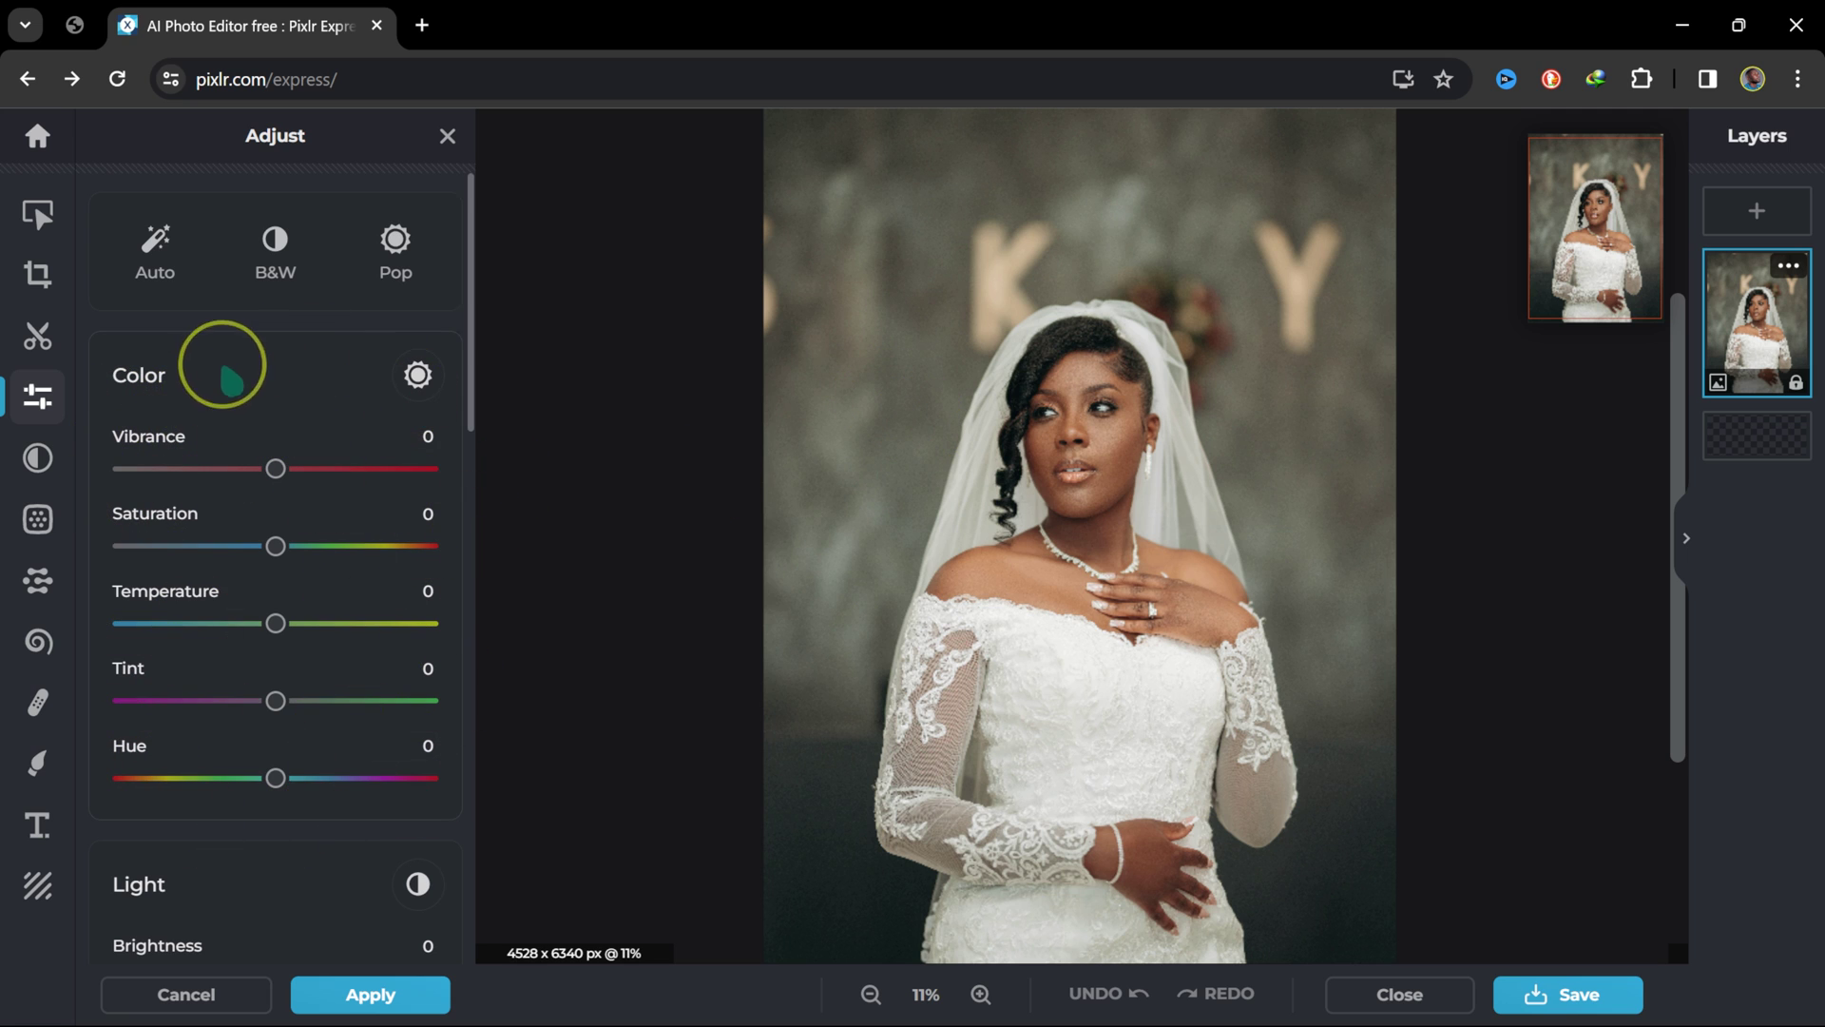
- Browse the B & W effects, try the Gordon effect on the bride photo and undo it
{"action": "left_click", "coordinate": [43, 460]}
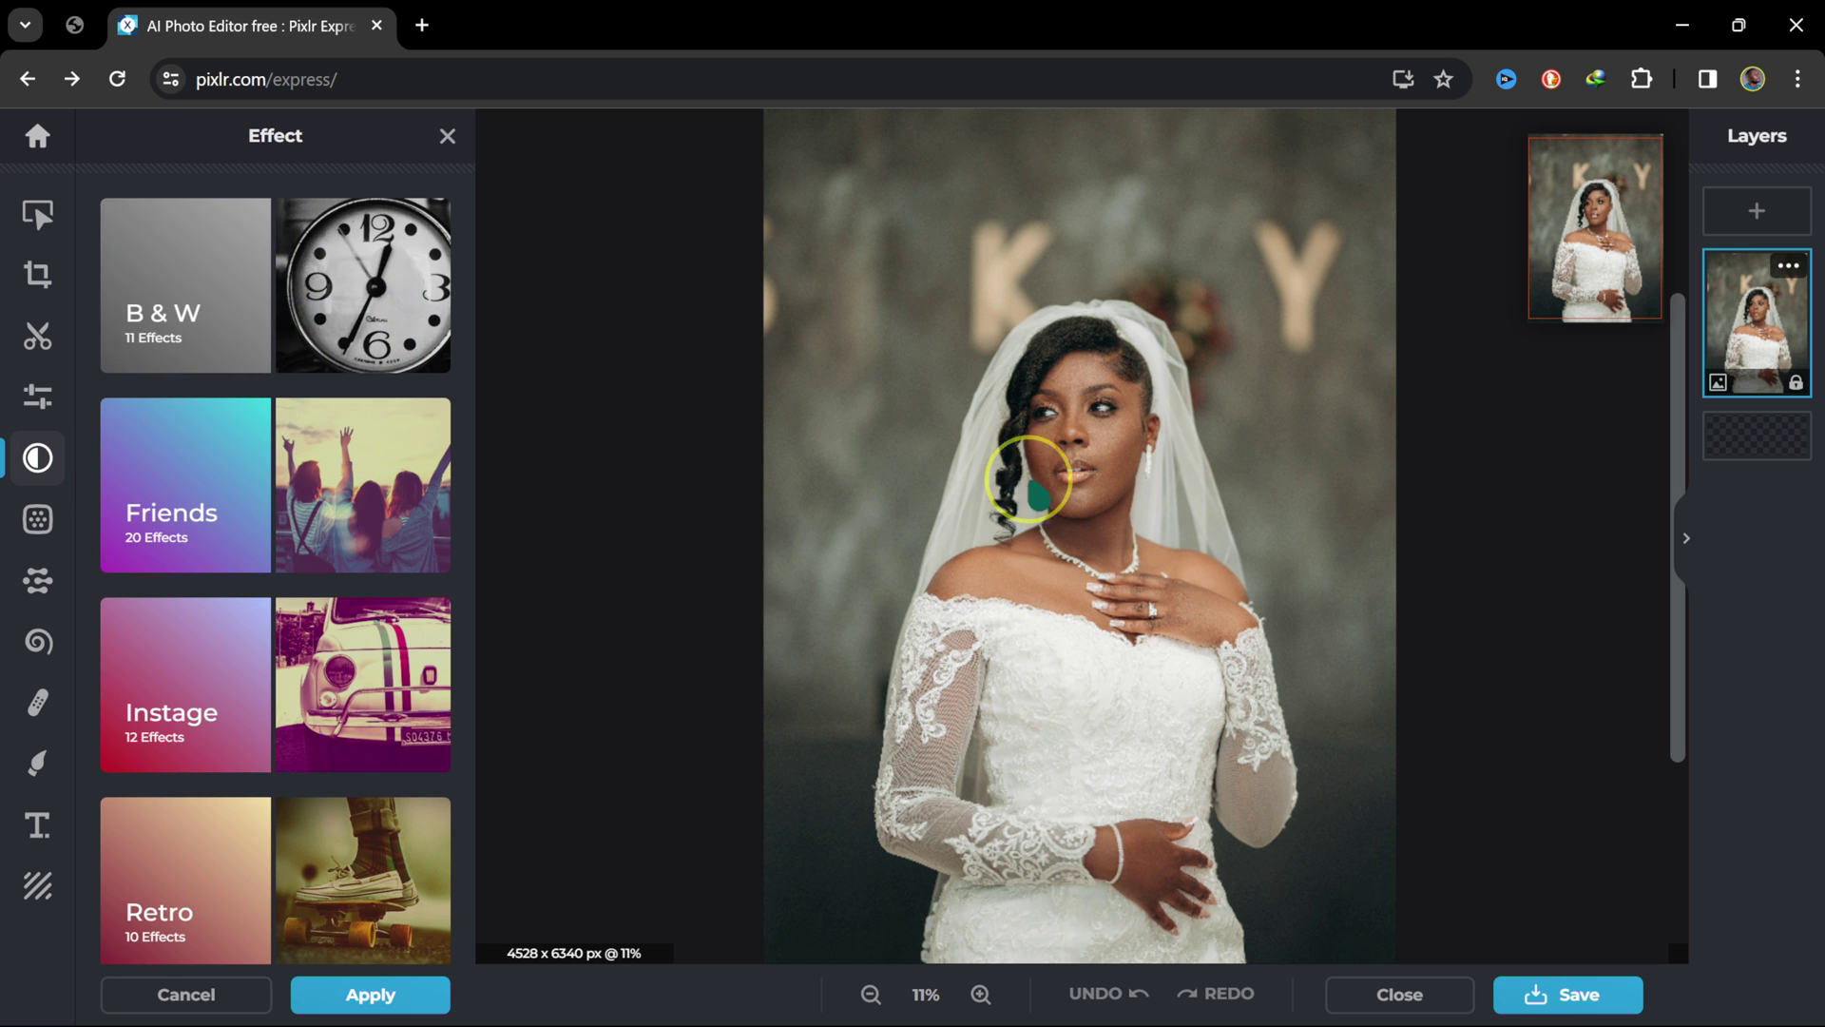
{"action": "left_click", "coordinate": [232, 301]}
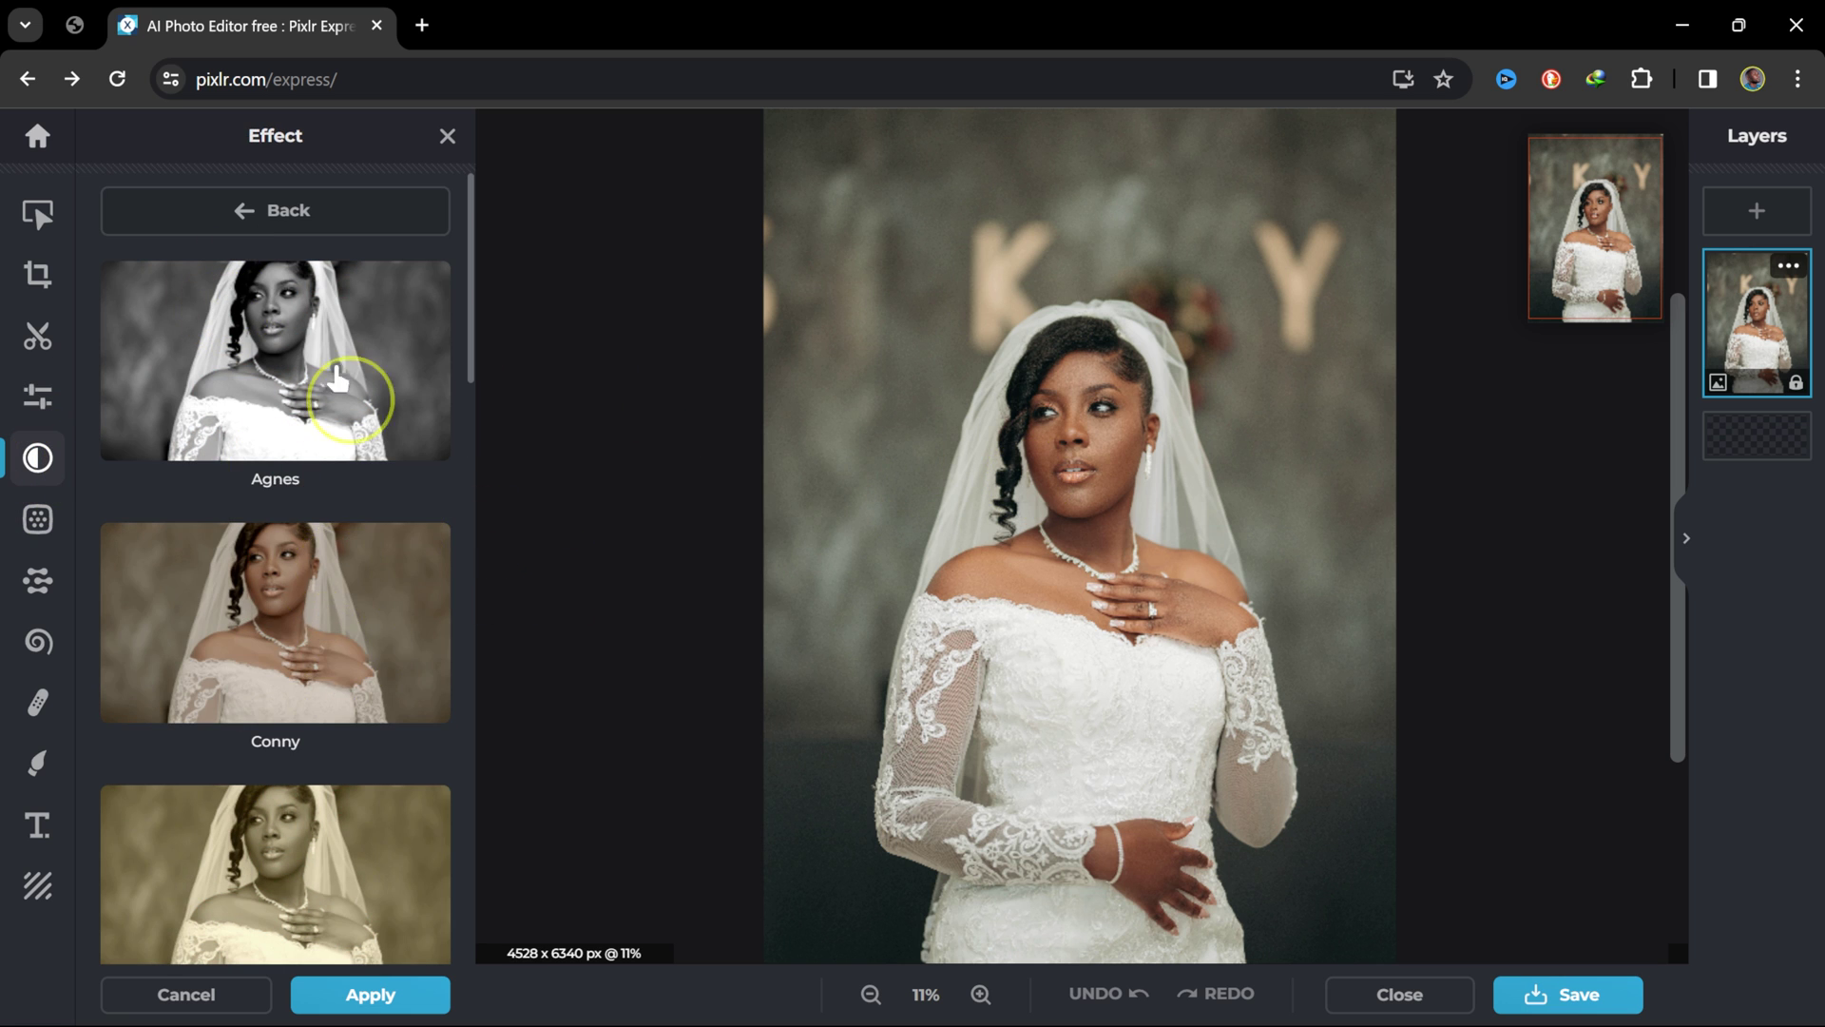
{"action": "scroll", "coordinate": [296, 682], "scroll_direction": "down", "scroll_amount": 5}
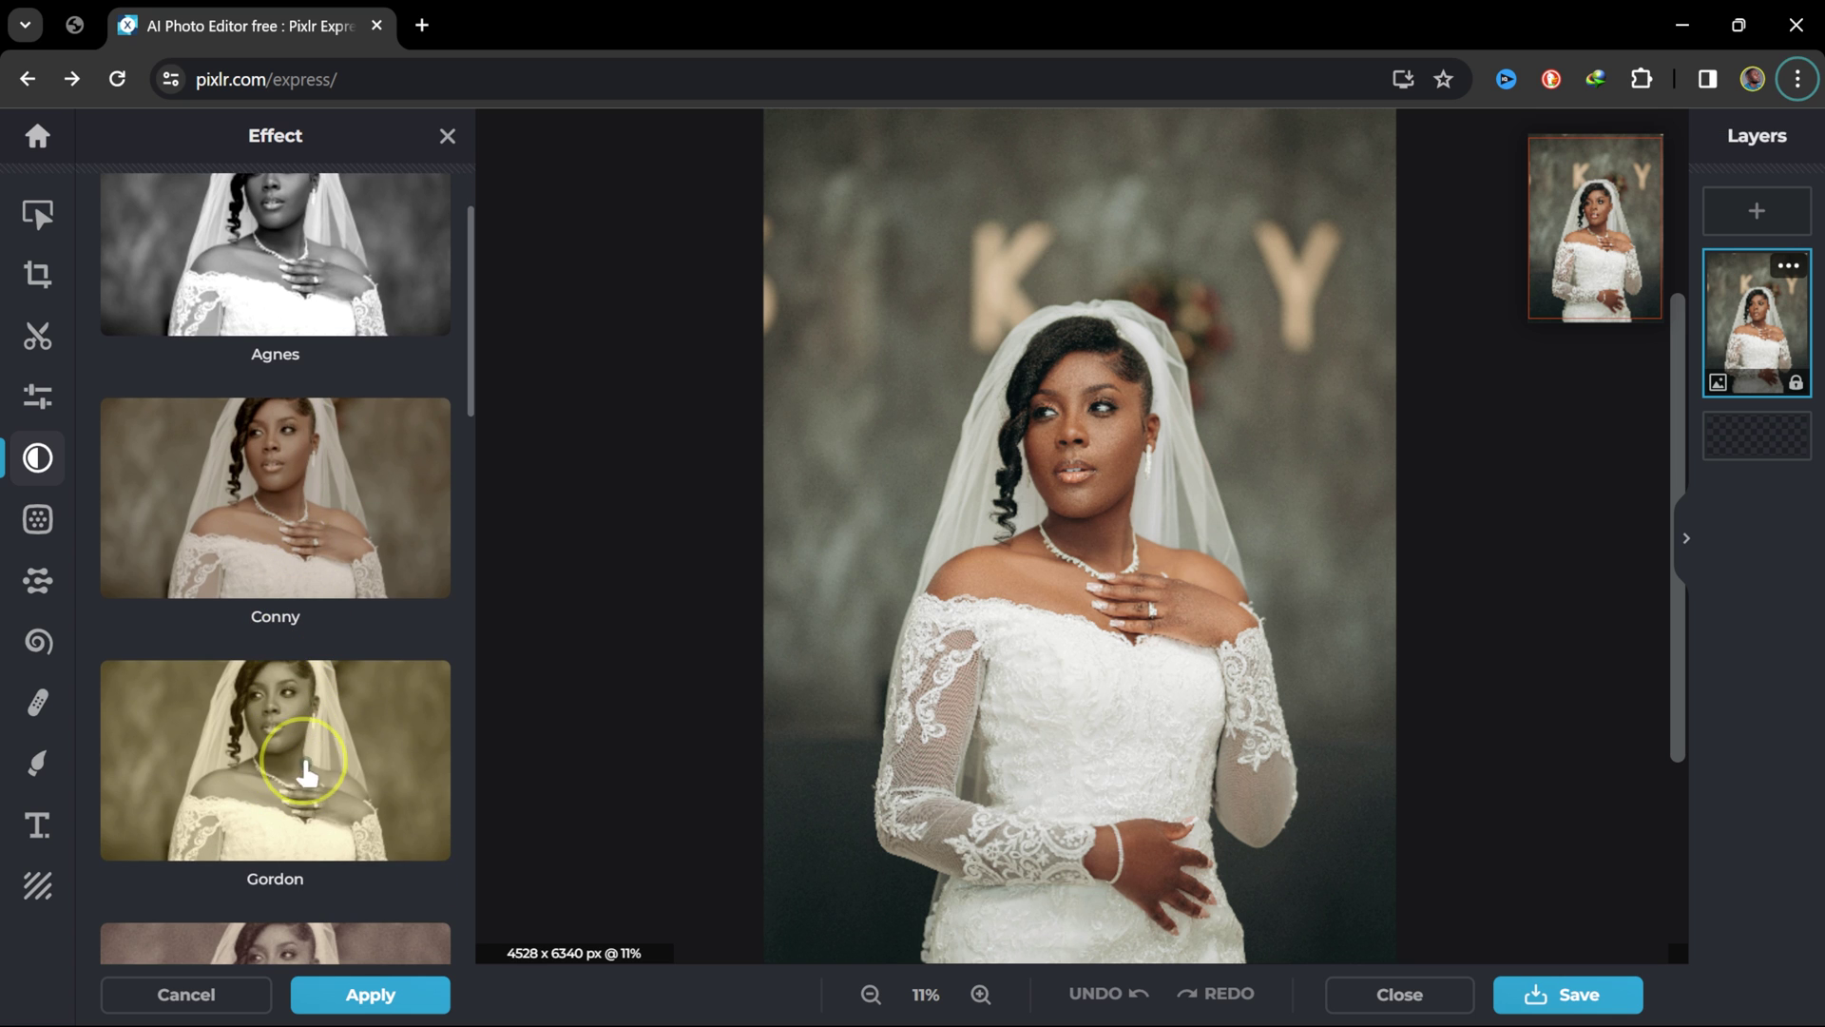
{"action": "scroll", "coordinate": [317, 737], "scroll_direction": "down", "scroll_amount": 4}
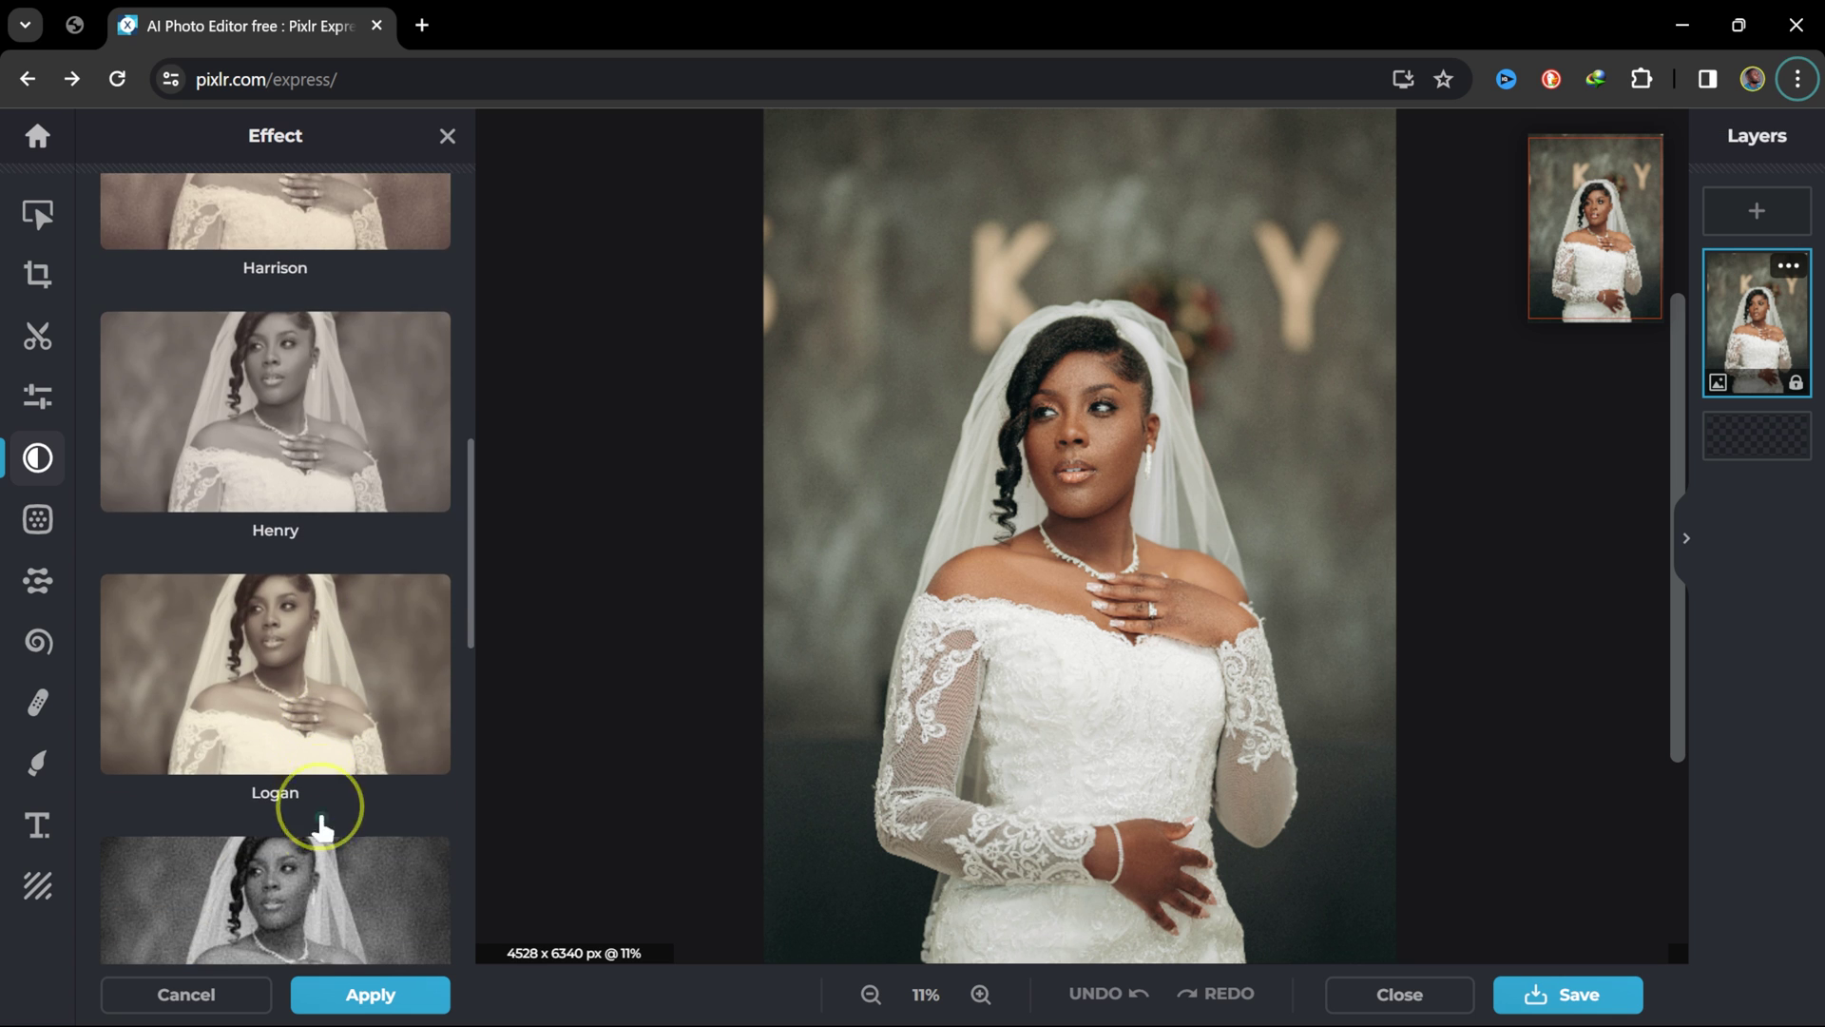
{"action": "scroll", "coordinate": [326, 807], "scroll_direction": "down", "scroll_amount": 4}
{"action": "scroll", "coordinate": [320, 836], "scroll_direction": "up", "scroll_amount": 12}
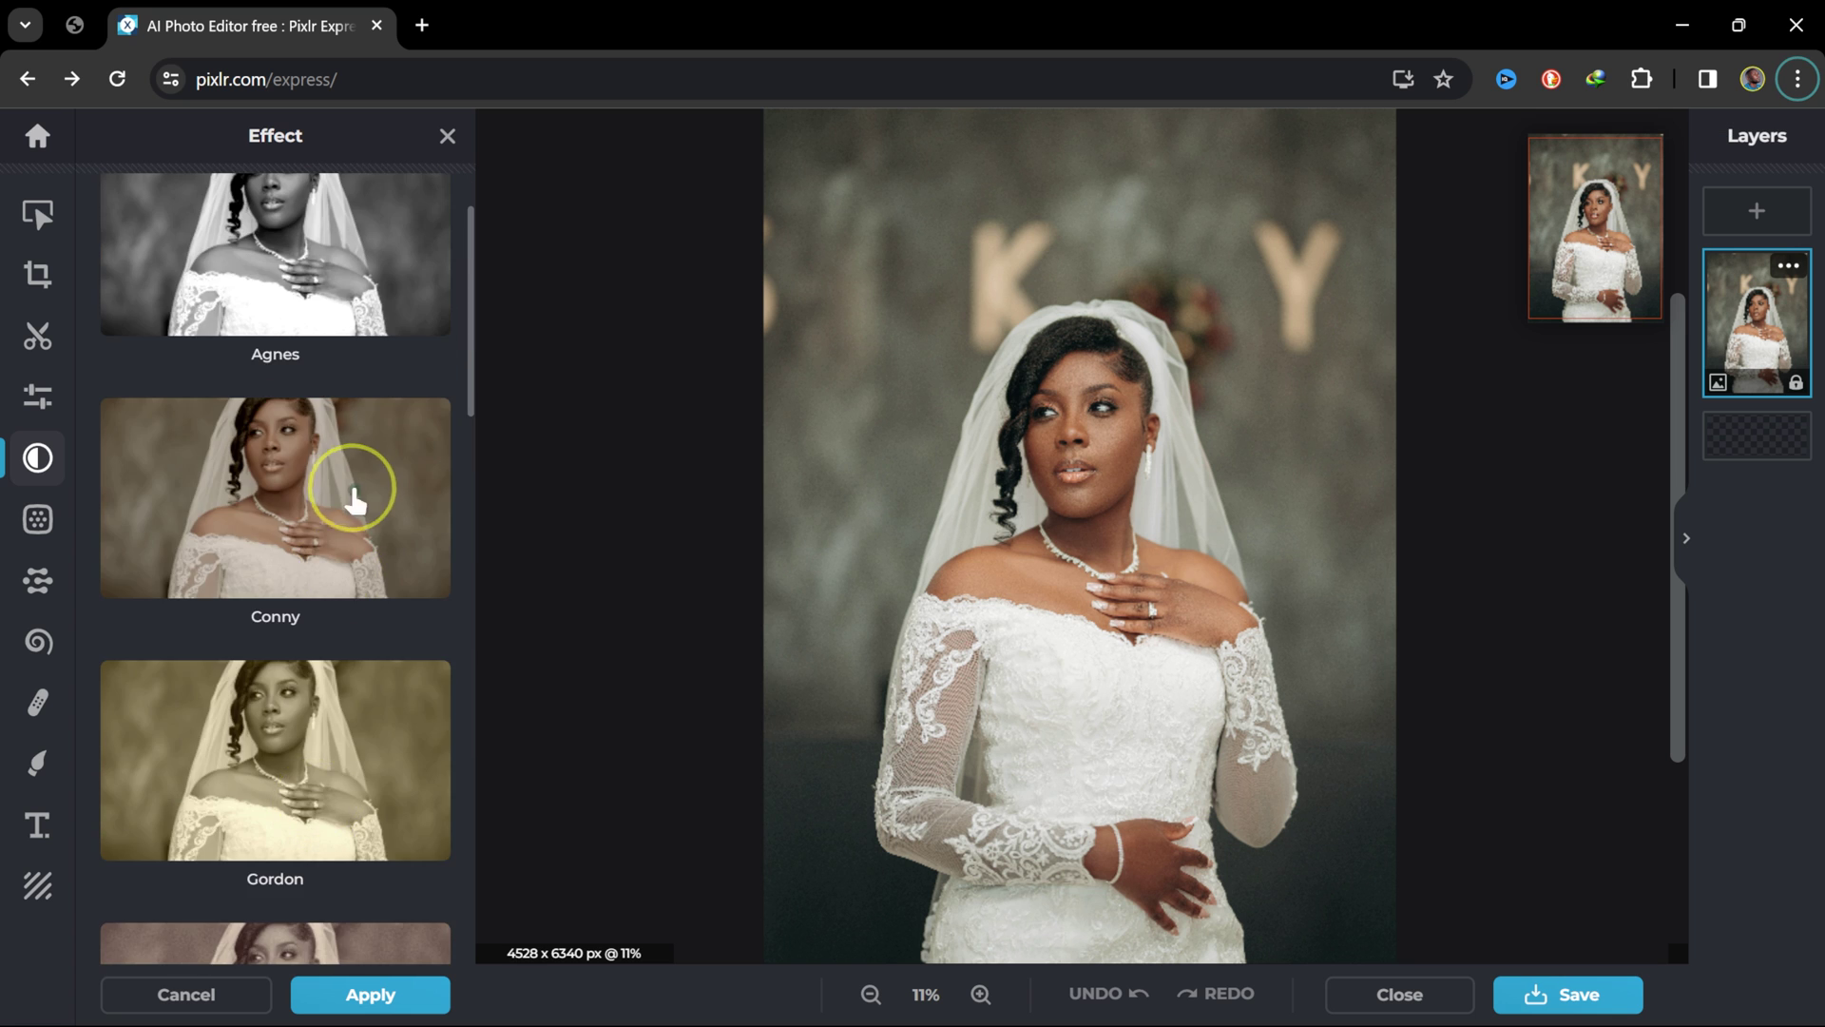
{"action": "scroll", "coordinate": [397, 702], "scroll_direction": "down", "scroll_amount": 3}
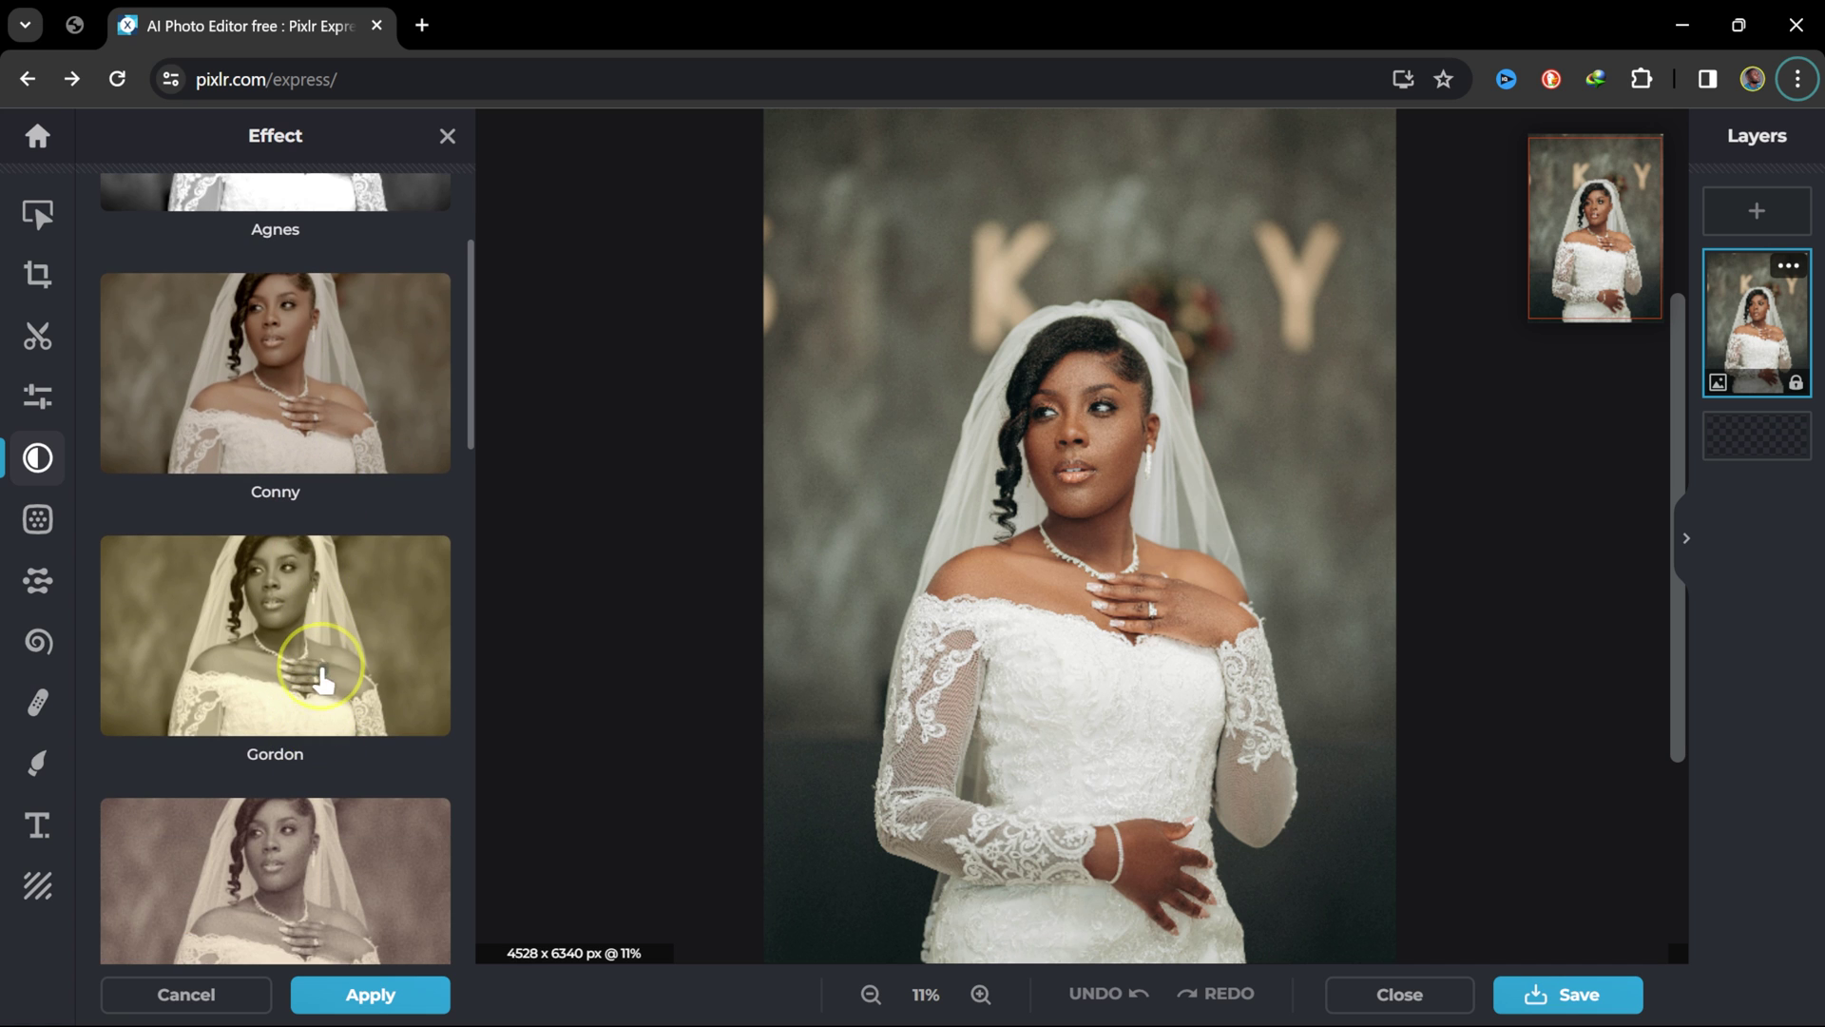
{"action": "left_click", "coordinate": [340, 635]}
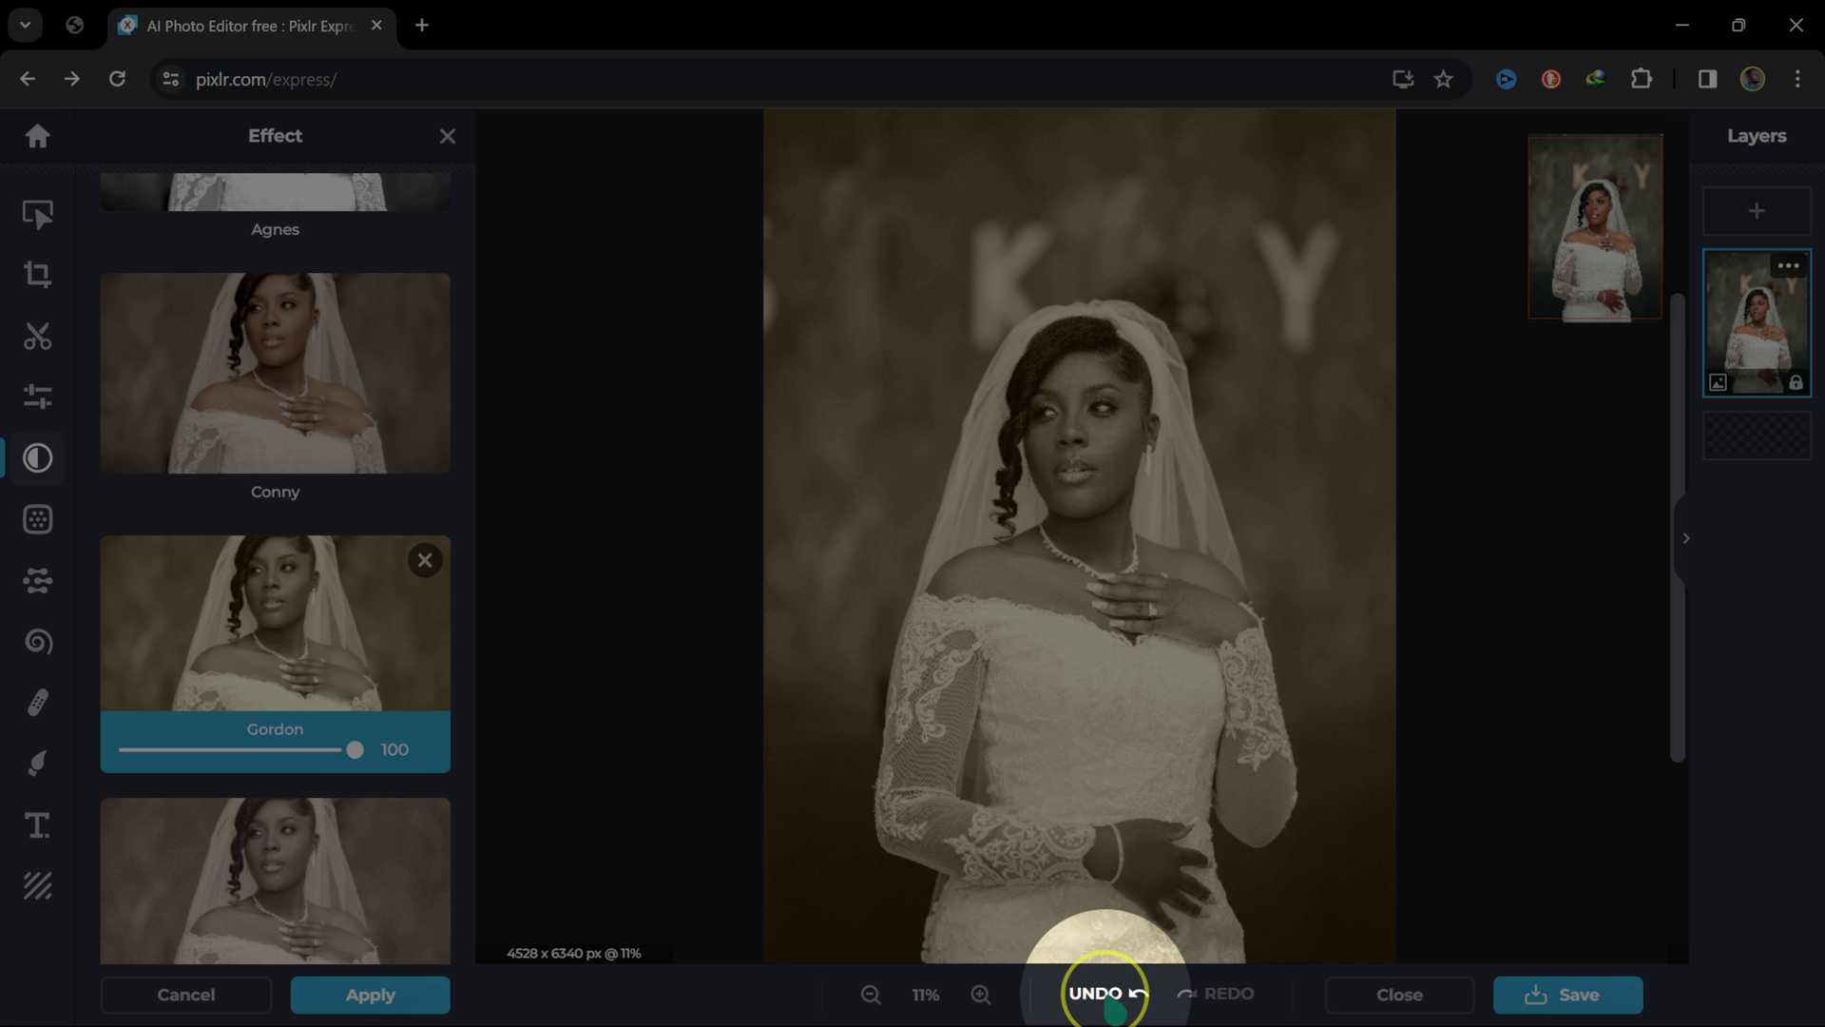
{"action": "left_click", "coordinate": [1107, 998]}
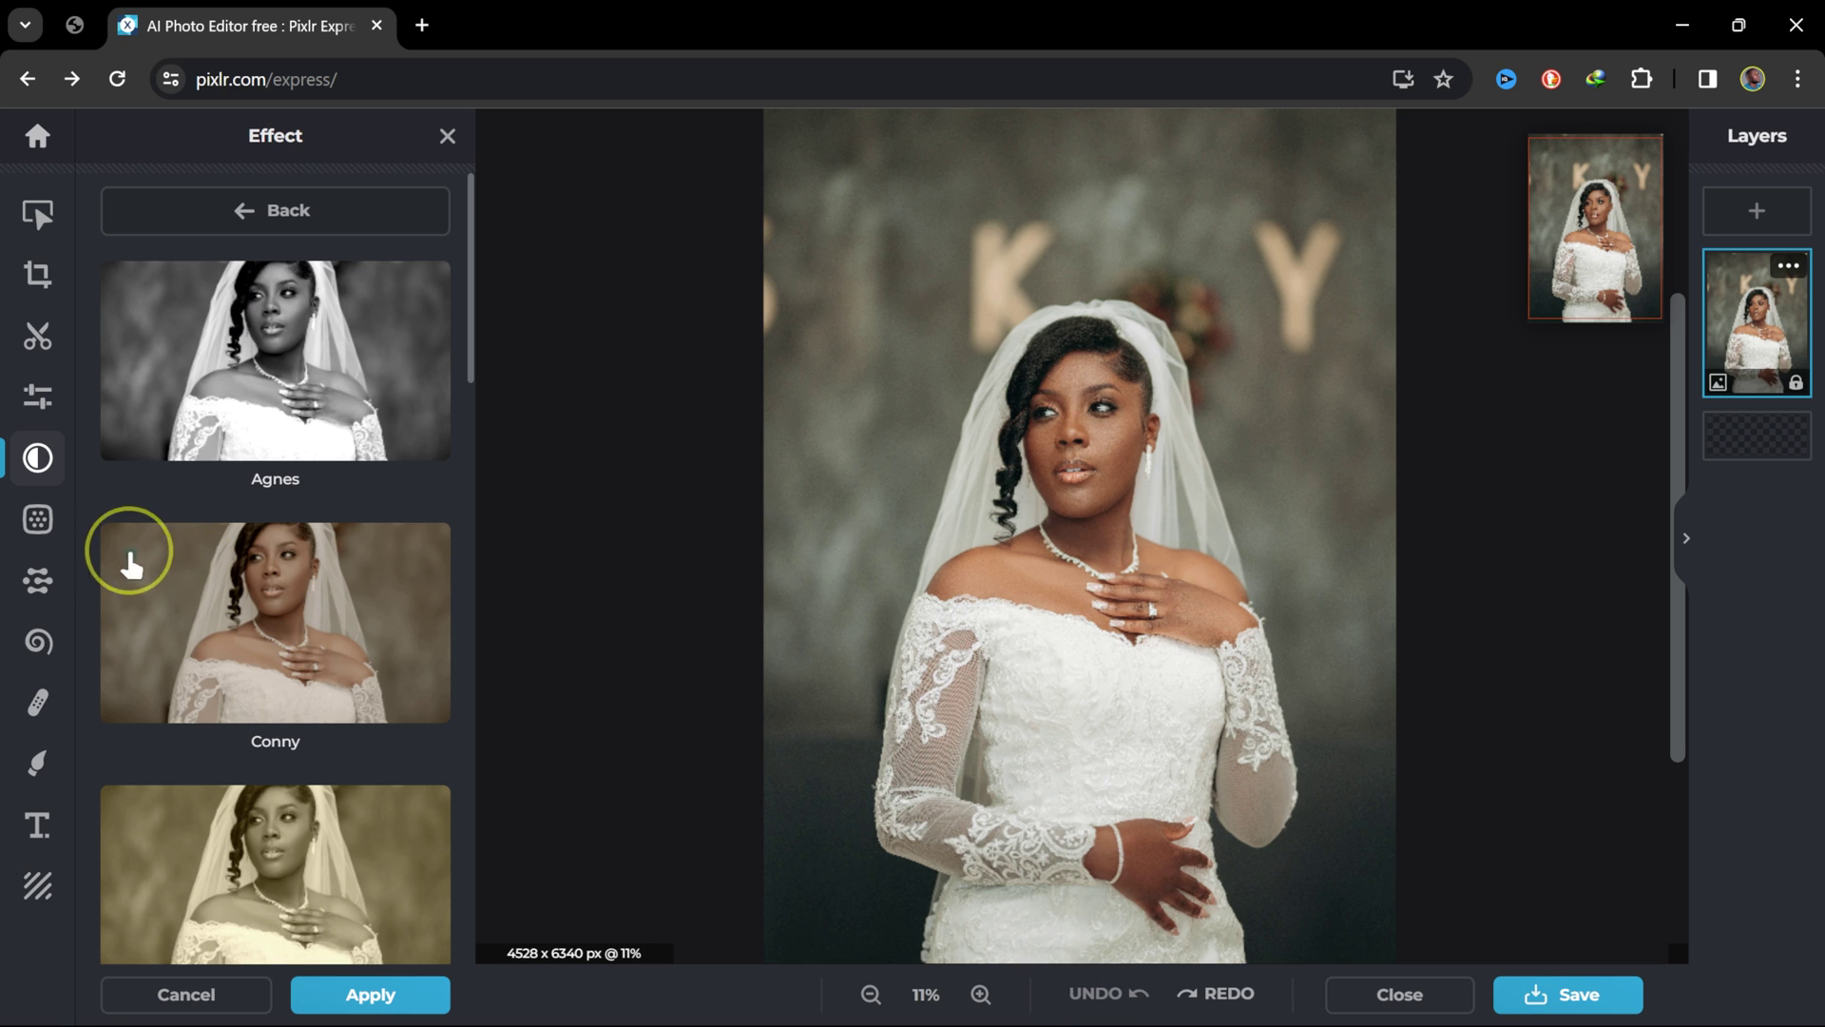
- Start the Dispersion filter and mask the edge of the bride's head, veil and arm on the image's right with a 200 px brush
{"action": "left_click", "coordinate": [38, 519]}
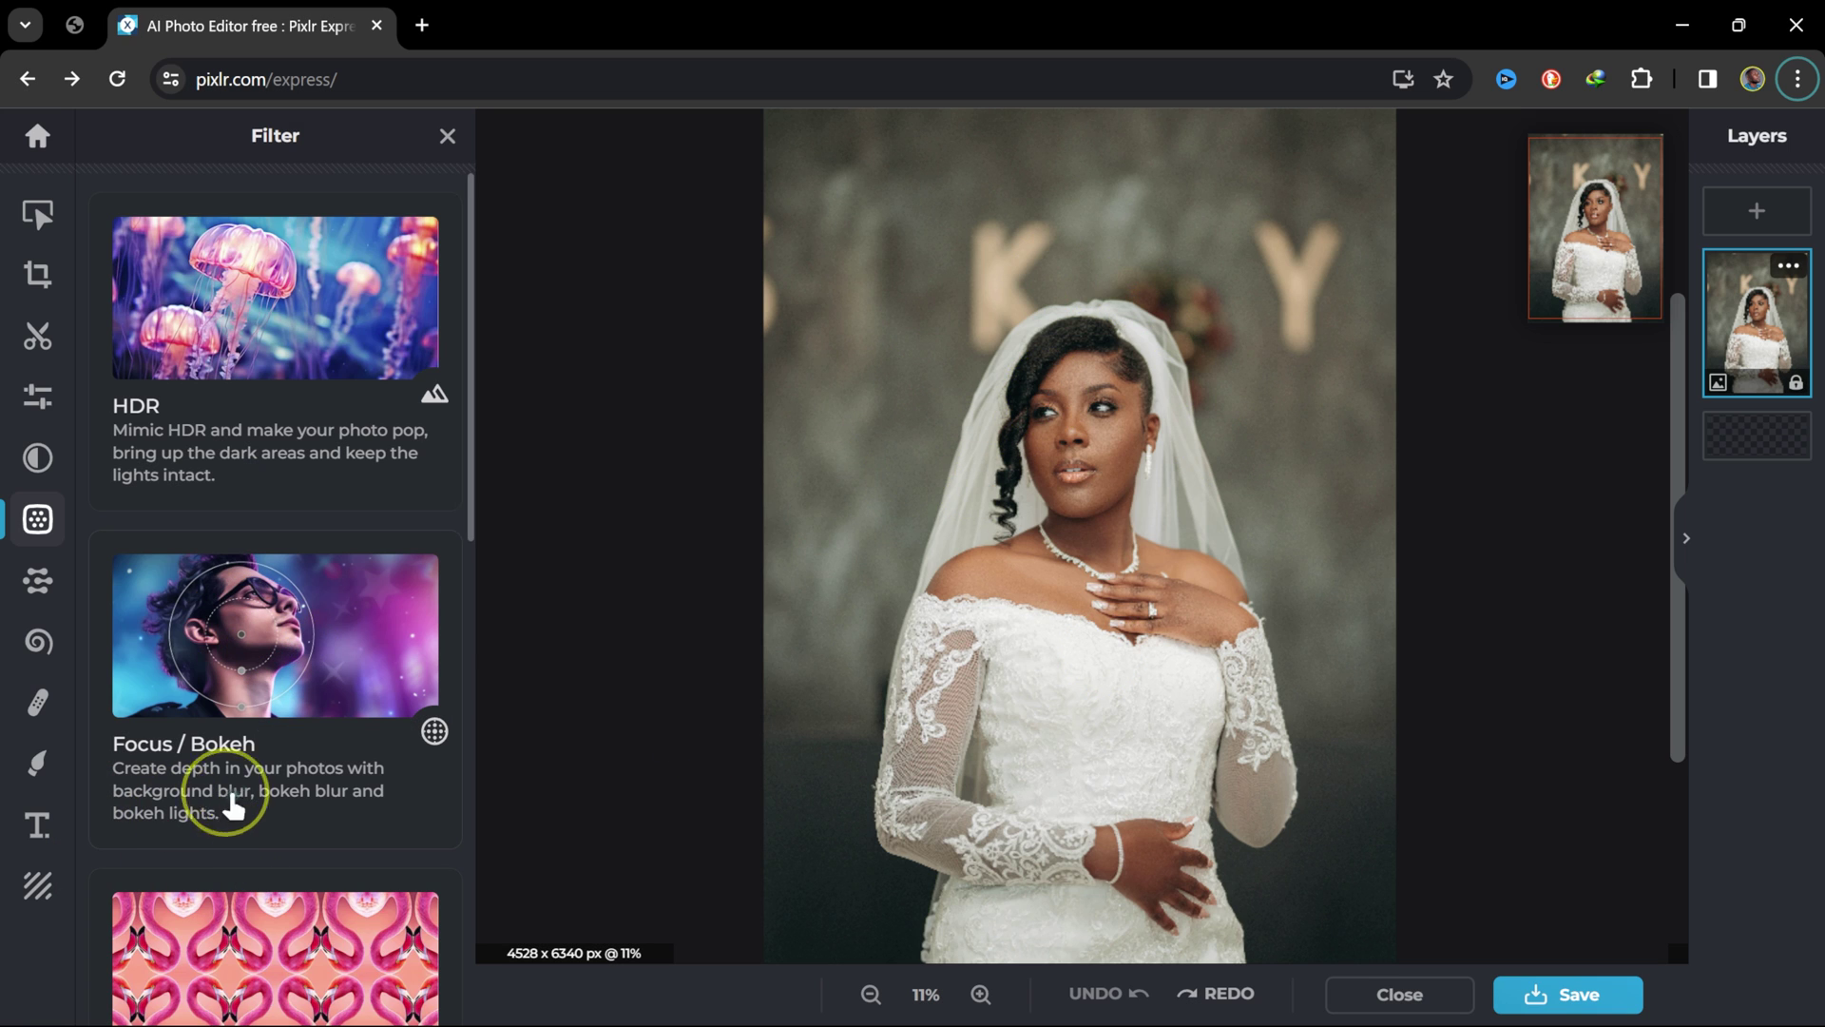
{"action": "scroll", "coordinate": [241, 802], "scroll_direction": "down", "scroll_amount": 6}
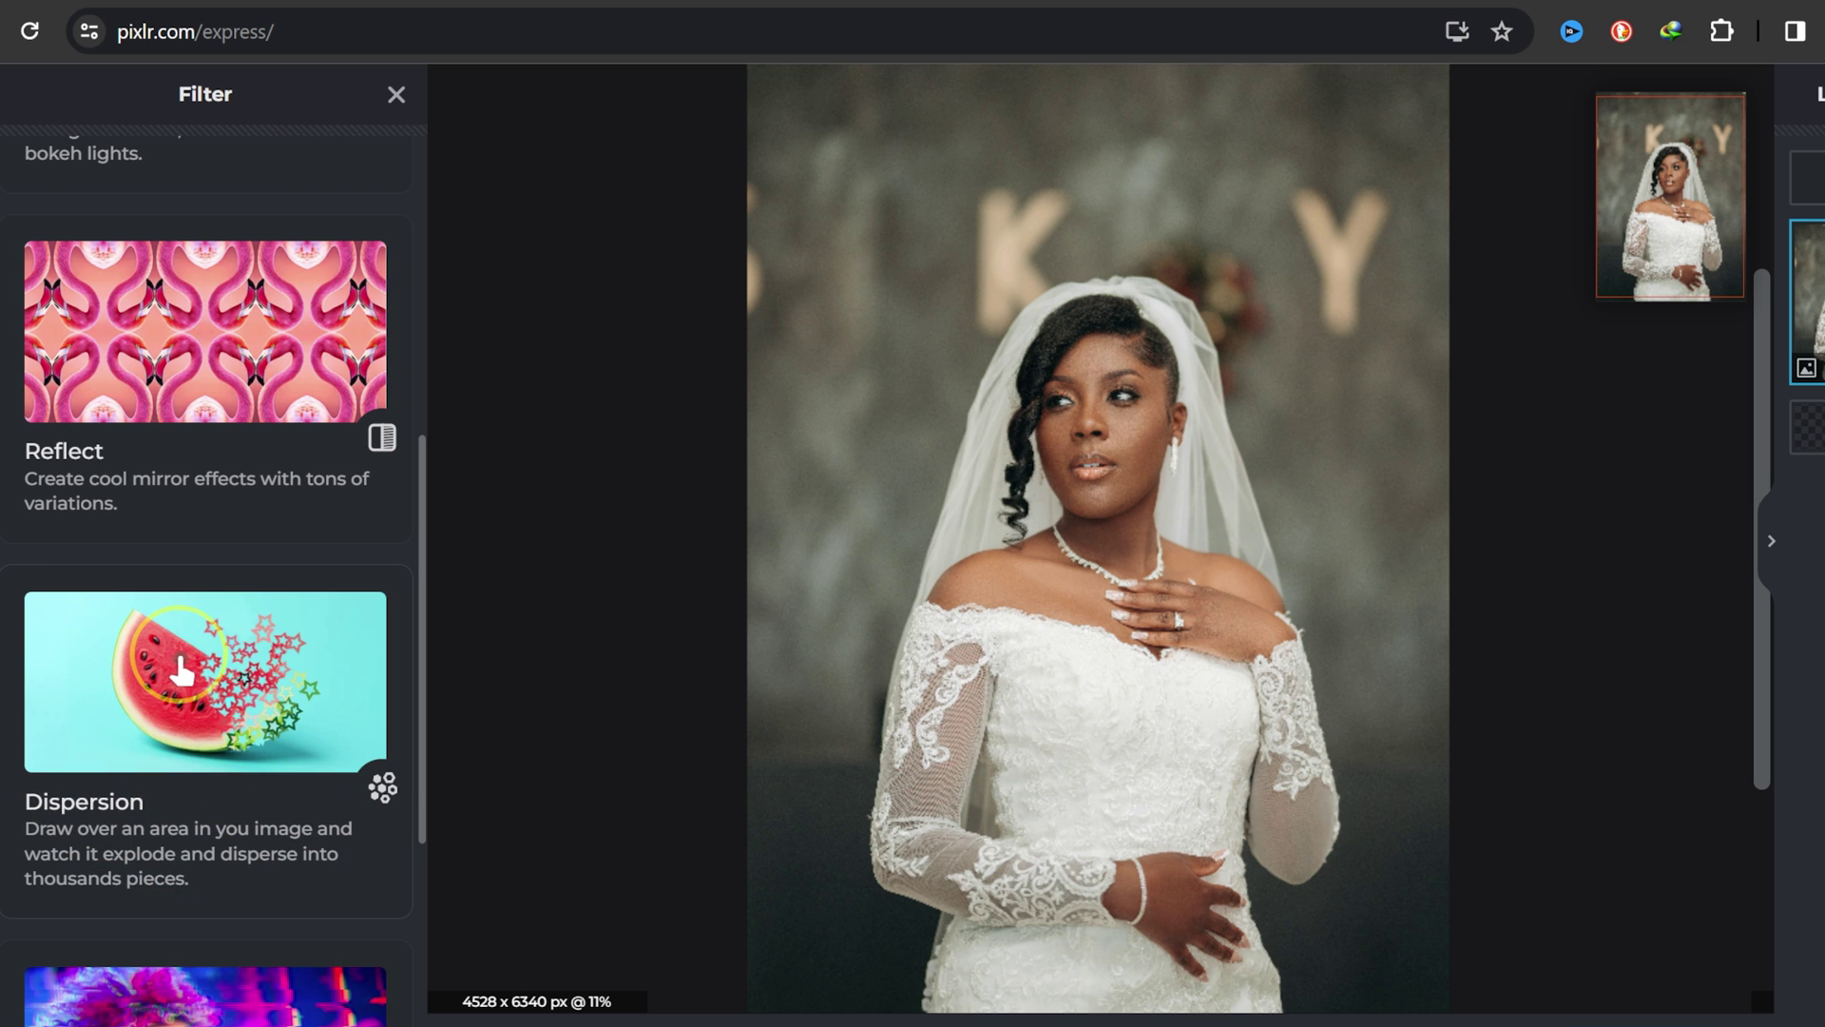
{"action": "left_click", "coordinate": [180, 671]}
{"action": "left_click_drag", "start_coordinate": [119, 388], "coordinate": [374, 390]}
{"action": "mouse_move", "coordinate": [1117, 286]}
{"action": "left_mouse_down"}
{"action": "mouse_move", "coordinate": [1189, 476]}
{"action": "mouse_move", "coordinate": [1295, 933]}
{"action": "mouse_move", "coordinate": [1154, 318]}
{"action": "mouse_move", "coordinate": [1243, 456]}
{"action": "mouse_move", "coordinate": [1146, 260]}
{"action": "mouse_move", "coordinate": [1296, 725]}
{"action": "mouse_move", "coordinate": [1323, 919]}
{"action": "left_mouse_up"}
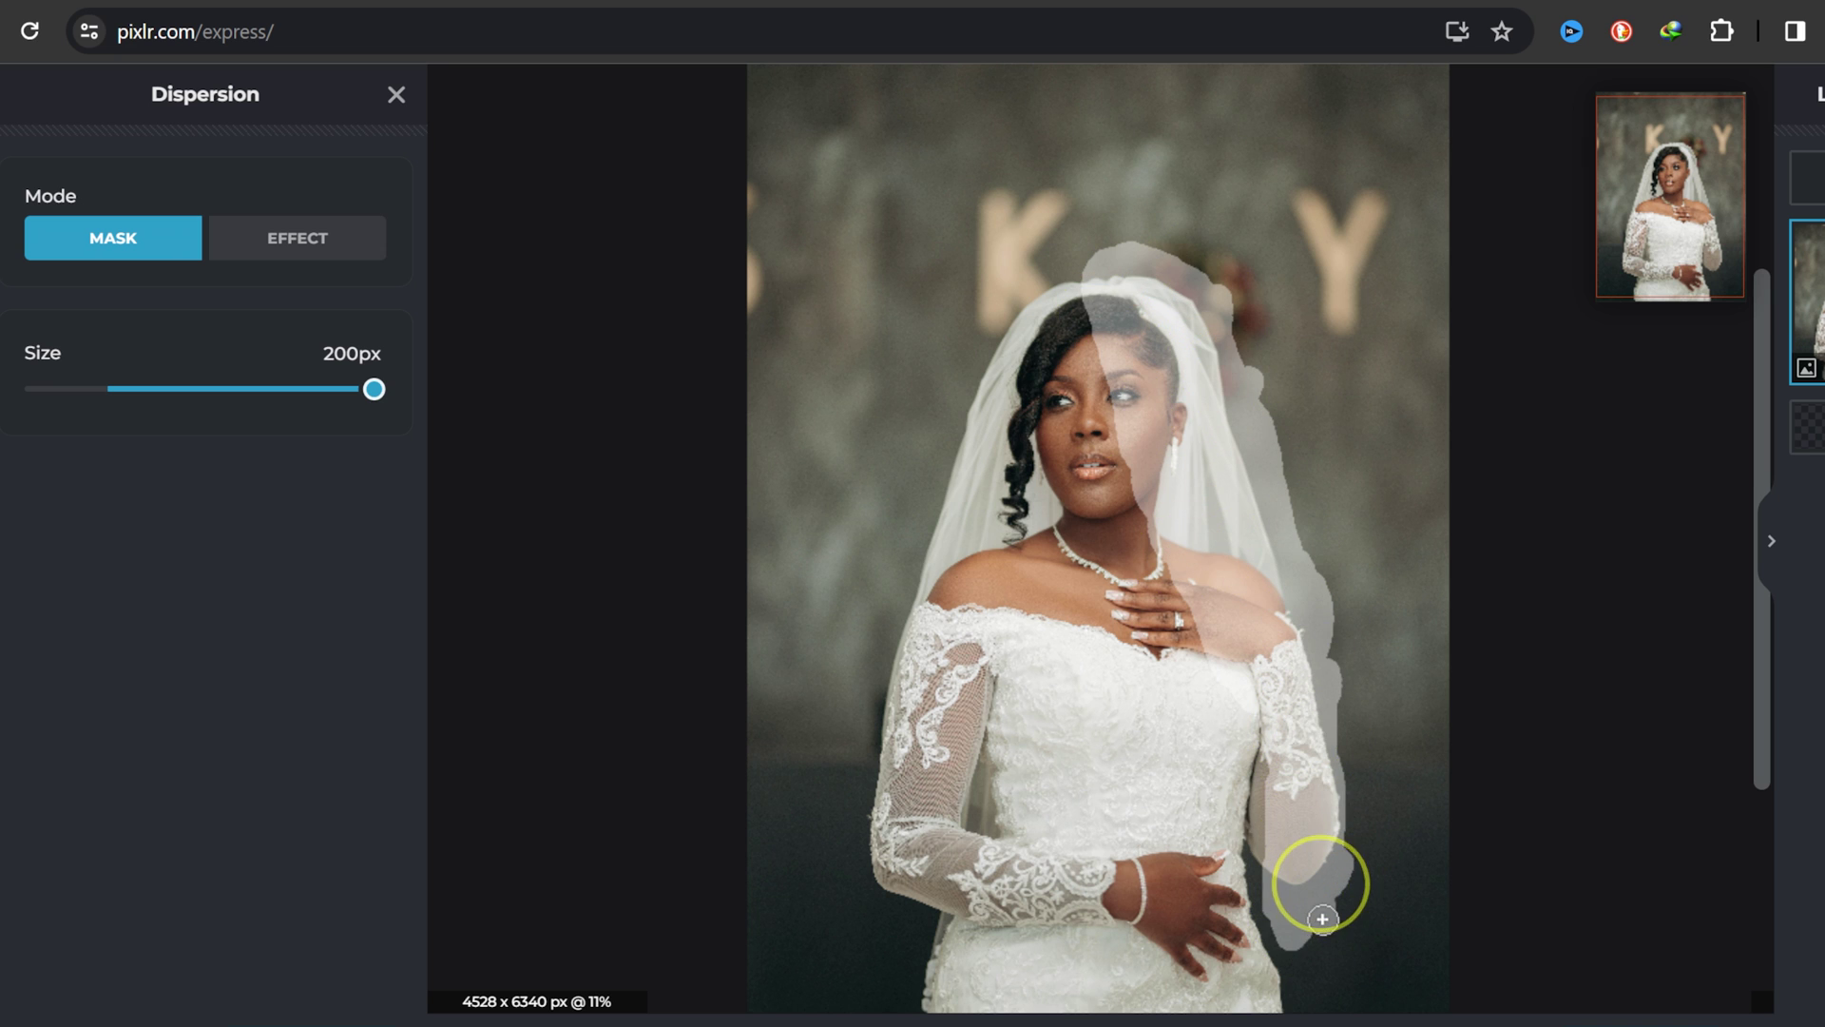
- Try the dispersion with heart shapes, scale 38, amount 27 and stretch 26, and cancel the filter
{"action": "left_click", "coordinate": [247, 243]}
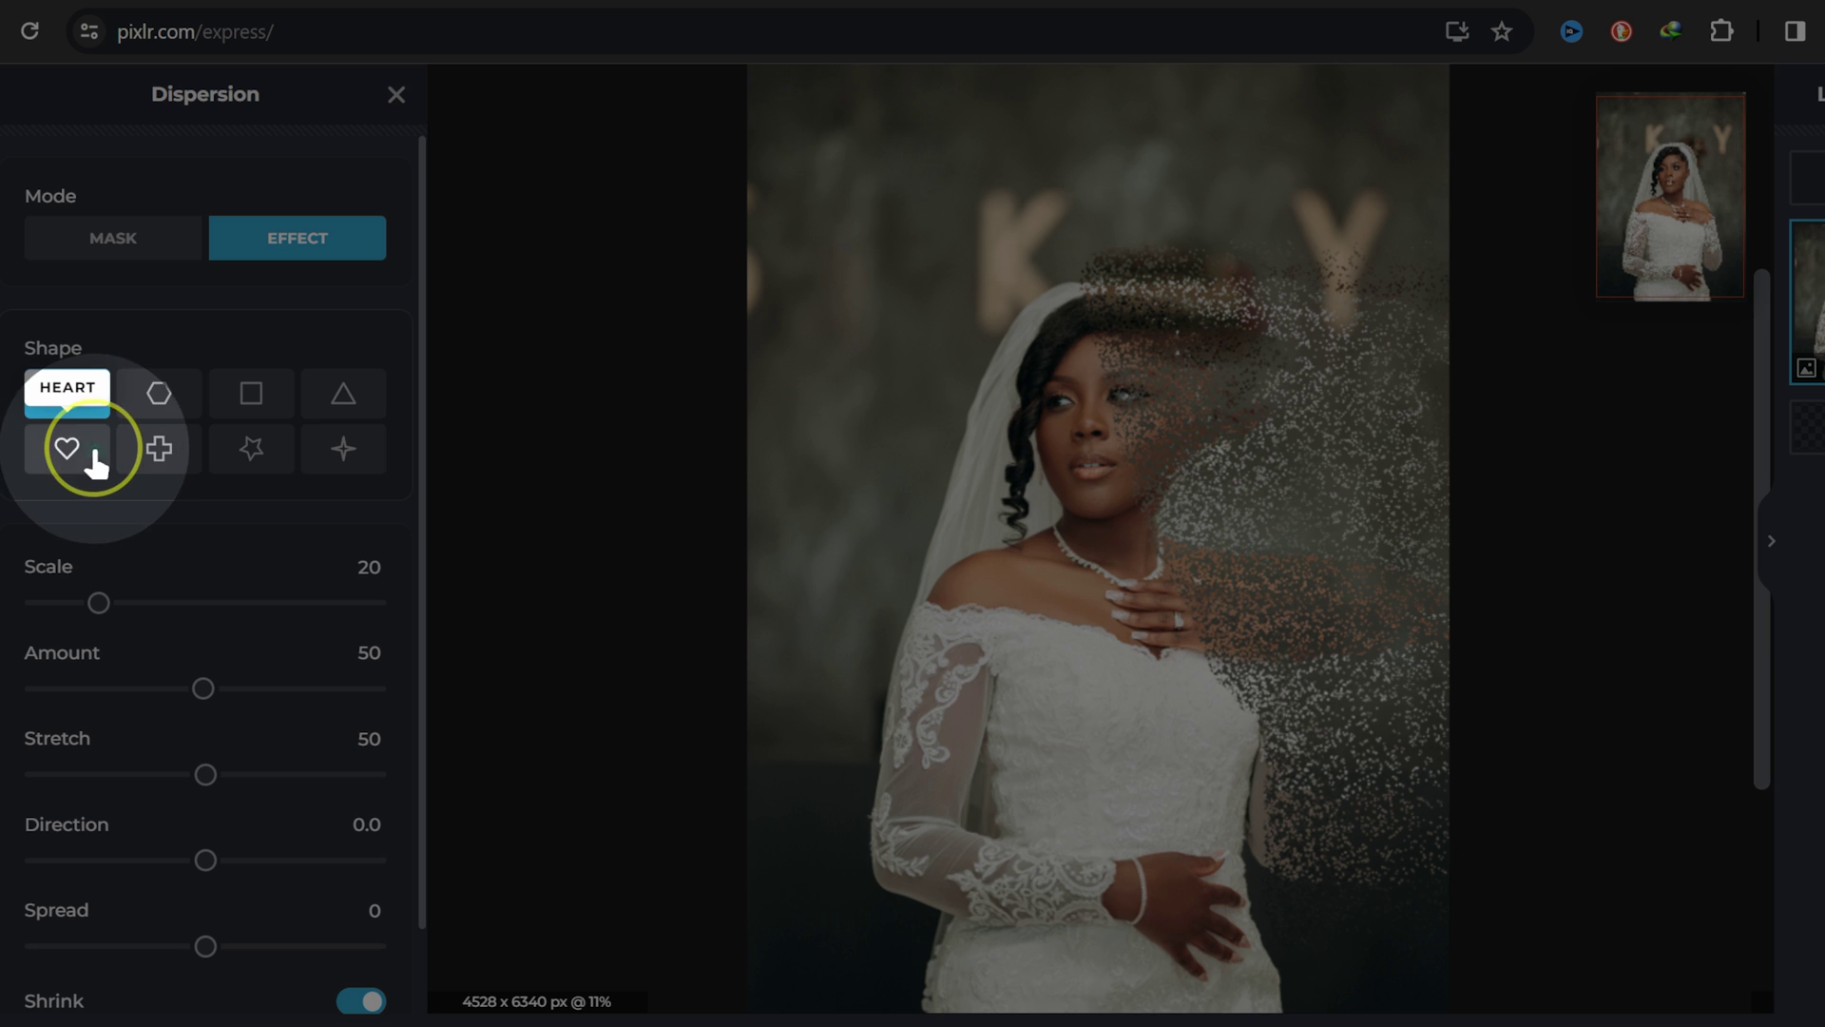
{"action": "left_click", "coordinate": [95, 456]}
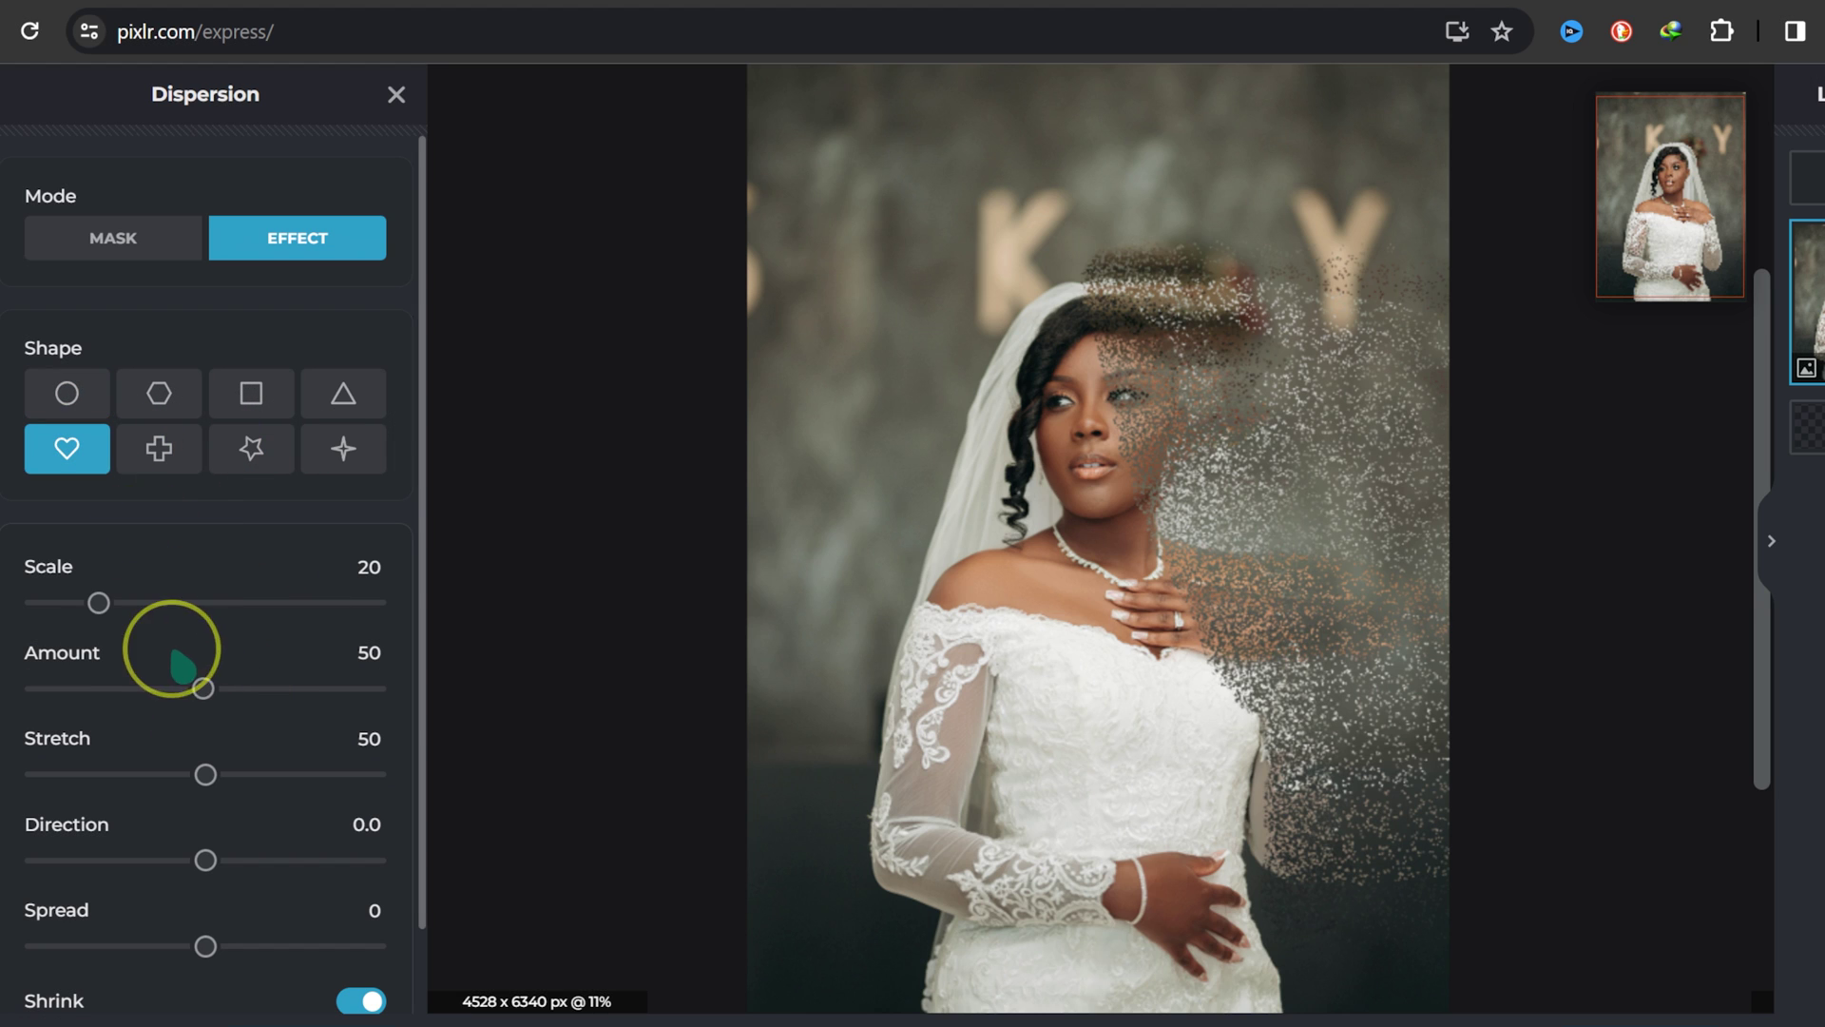
{"action": "left_click_drag", "start_coordinate": [99, 602], "coordinate": [166, 603]}
{"action": "left_click_drag", "start_coordinate": [205, 689], "coordinate": [130, 688]}
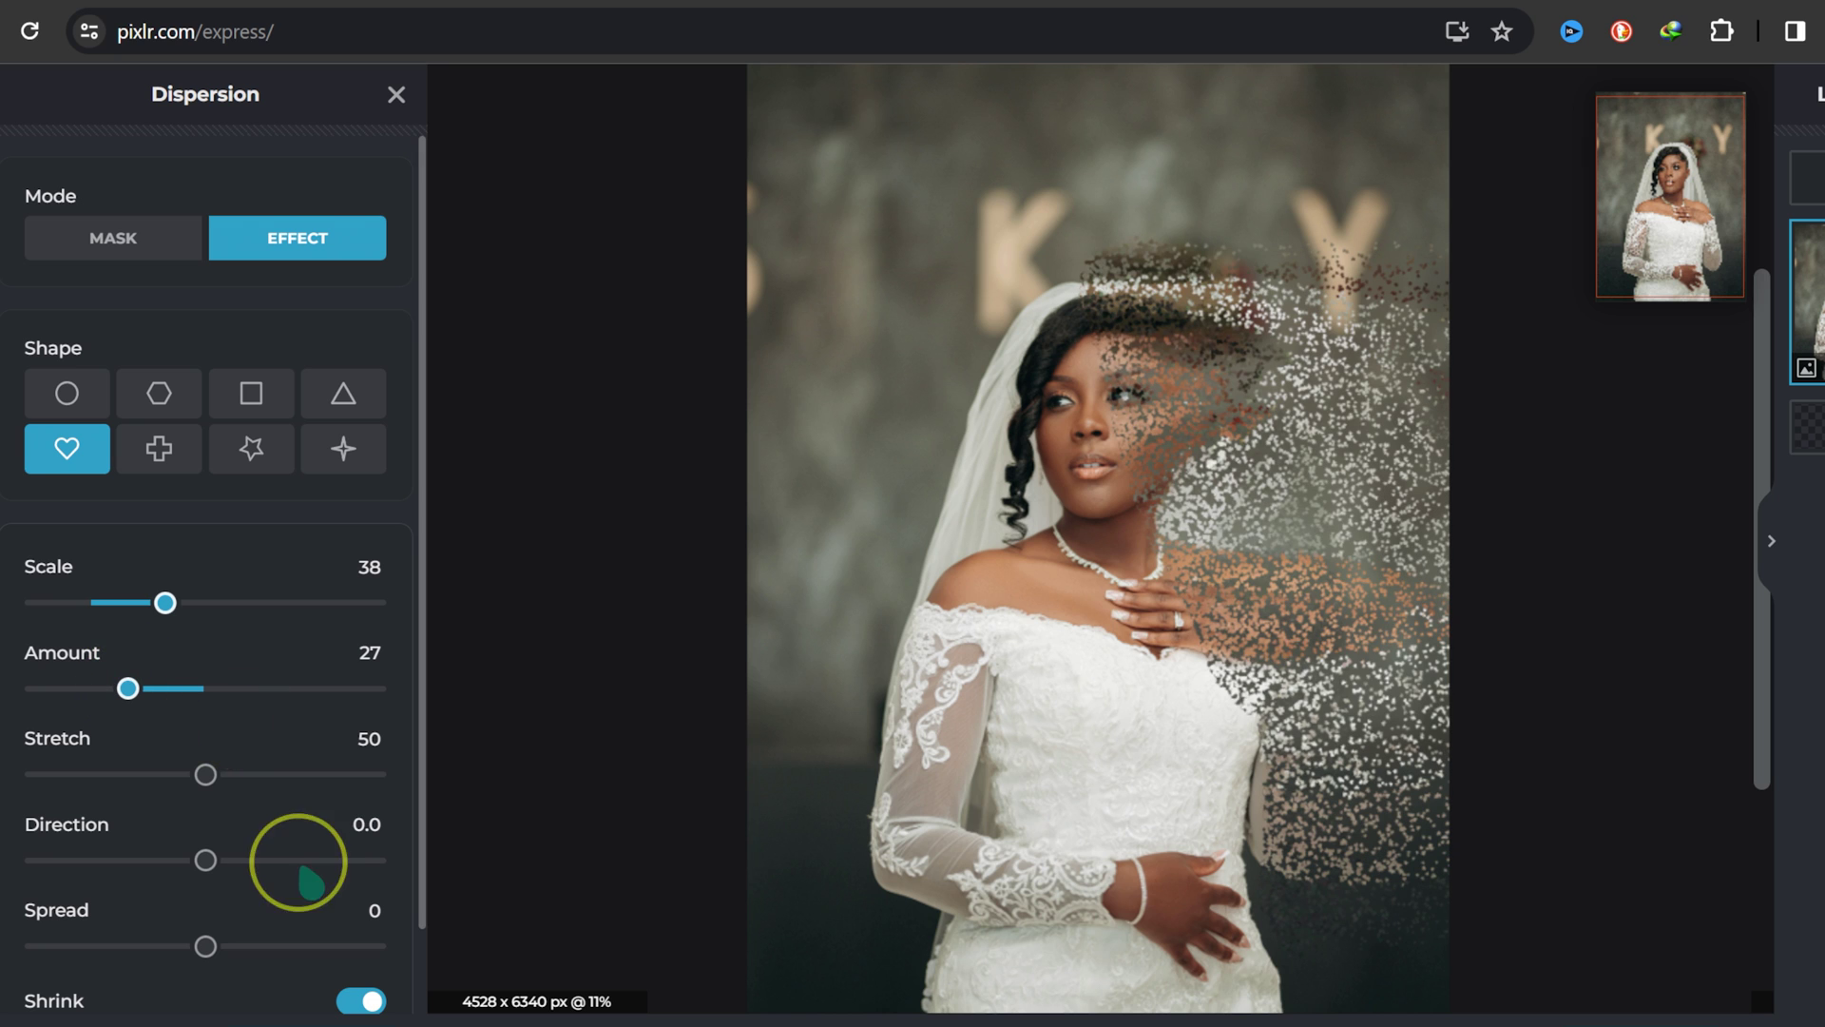
{"action": "left_click_drag", "start_coordinate": [205, 774], "coordinate": [126, 775]}
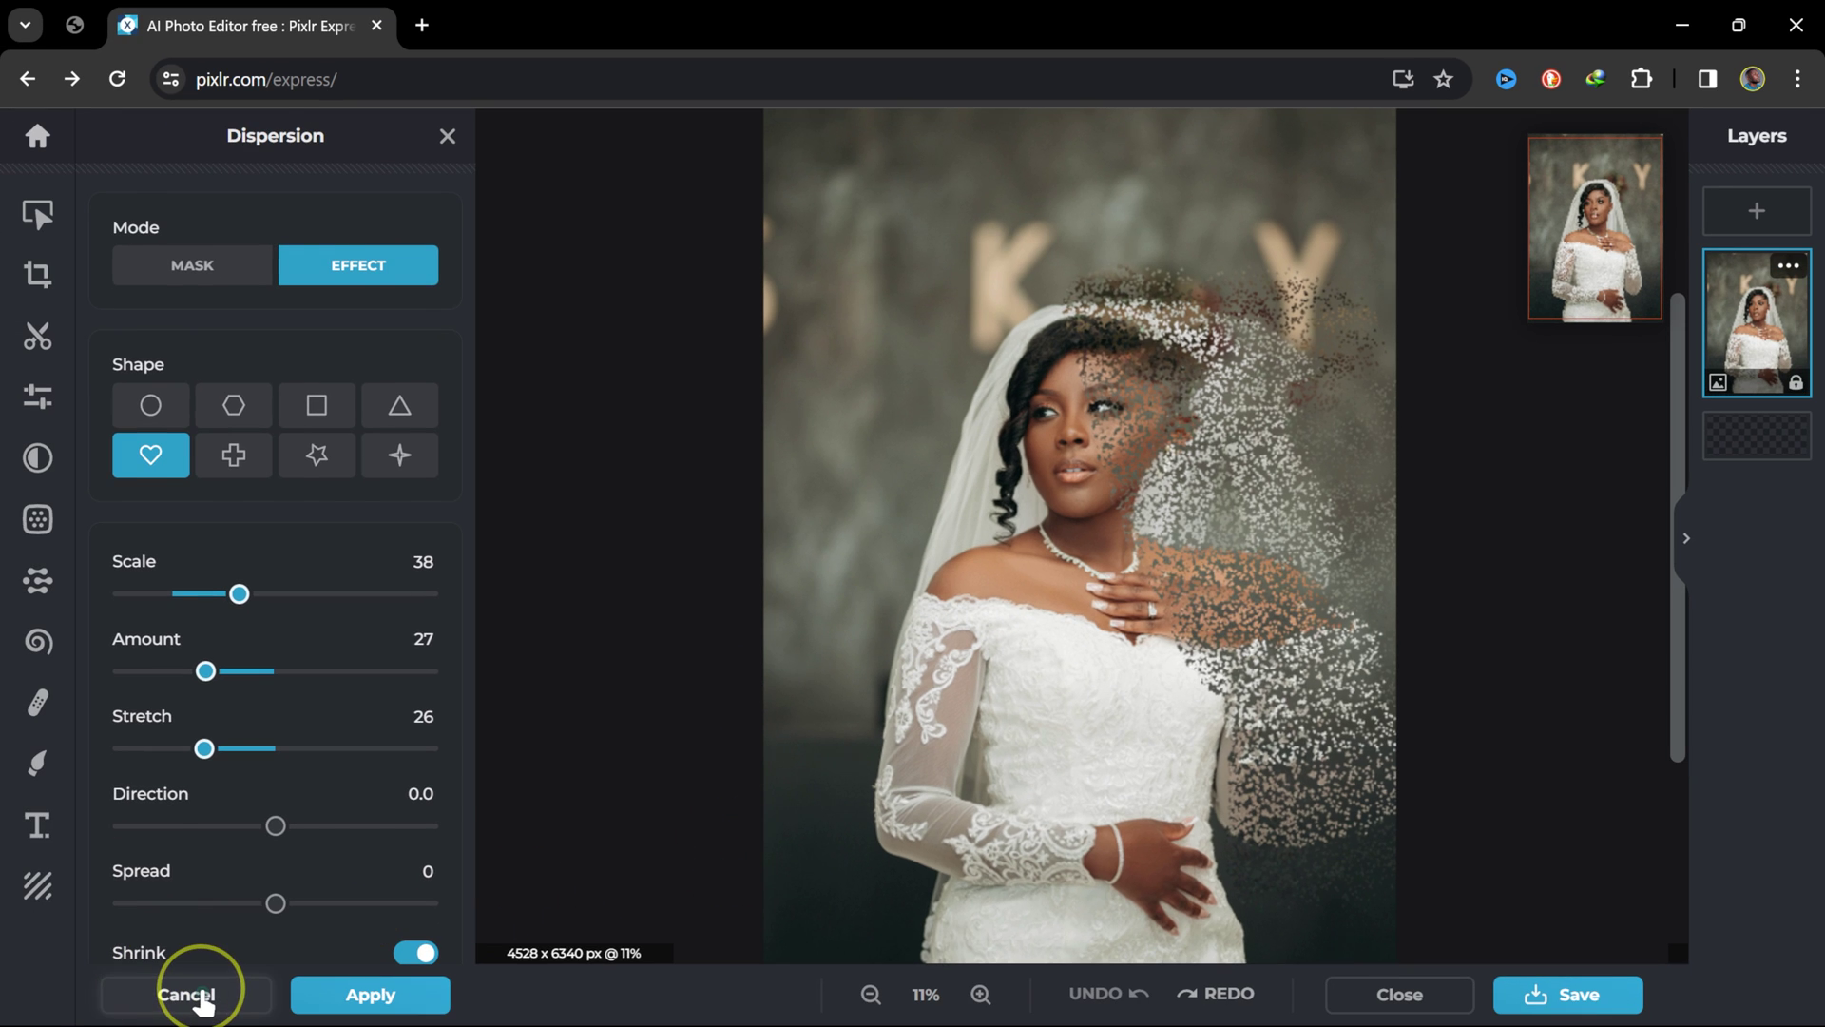
{"action": "left_click", "coordinate": [190, 995]}
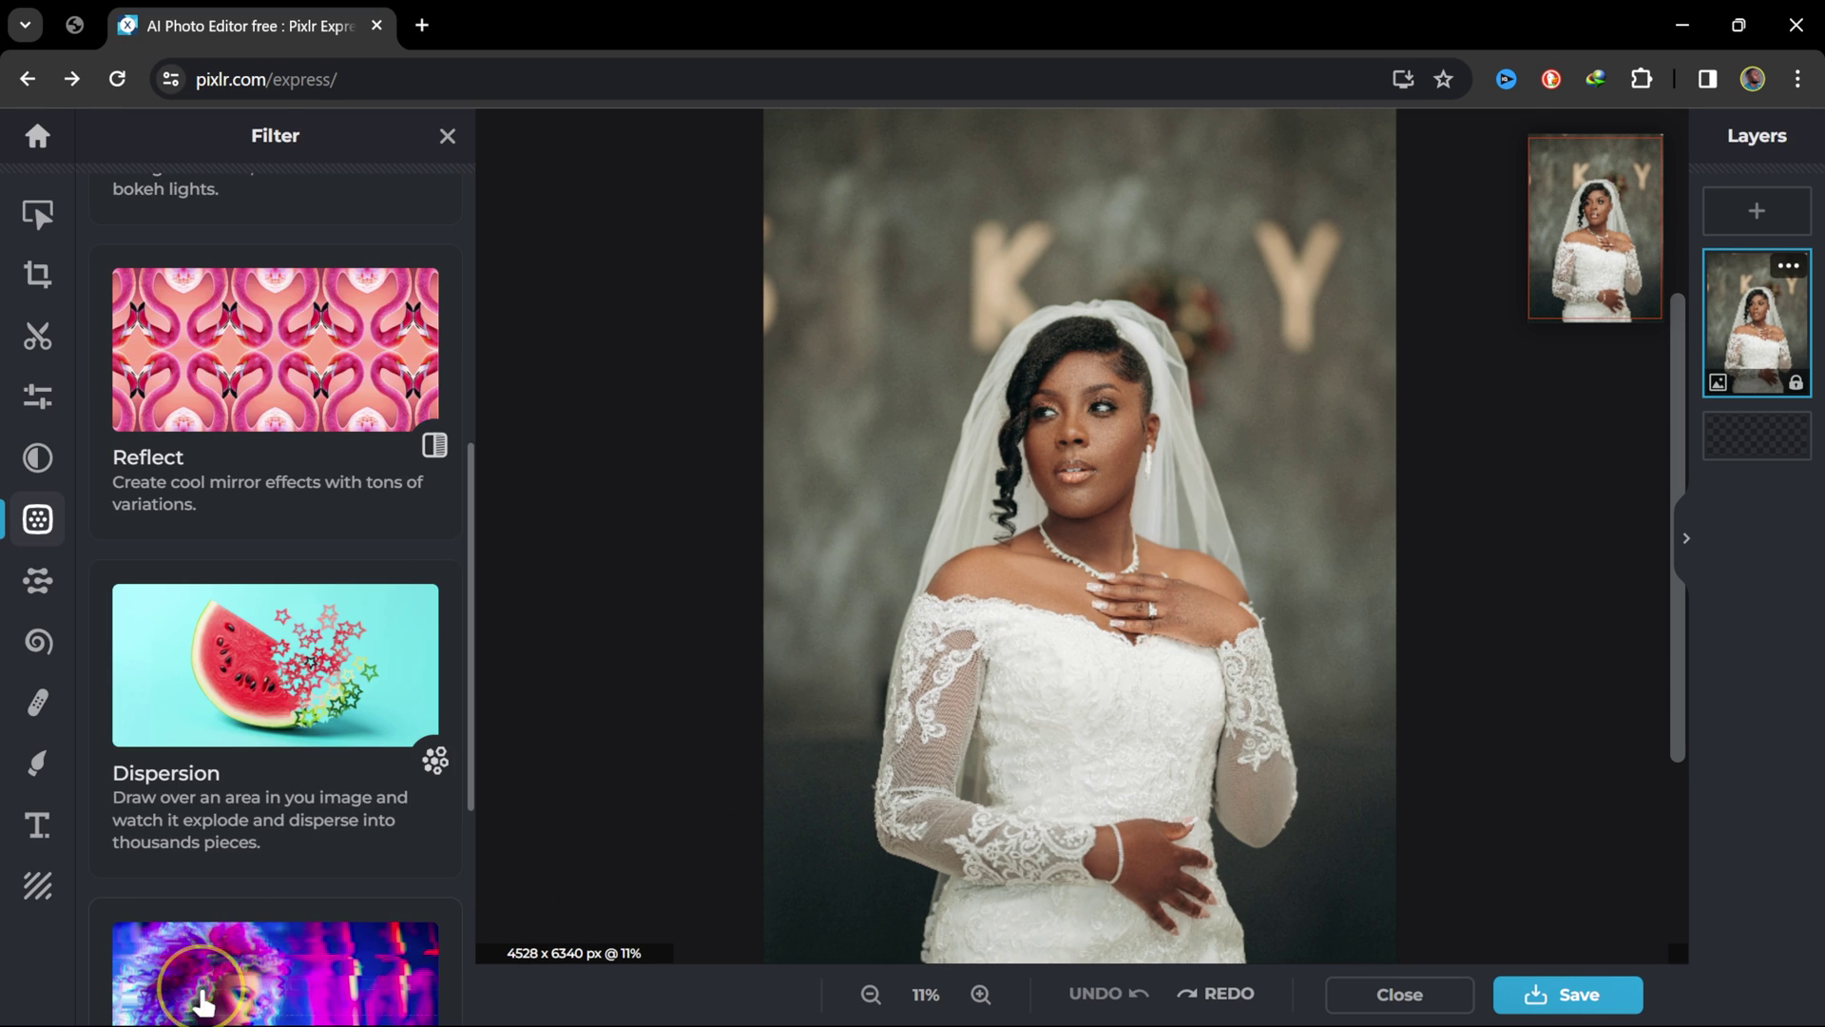
- Try the Glitch filter's GL1, GL3, GL4 and random presets on the bride photo, and undo the glitch
{"action": "scroll", "coordinate": [285, 751], "scroll_direction": "down", "scroll_amount": 3}
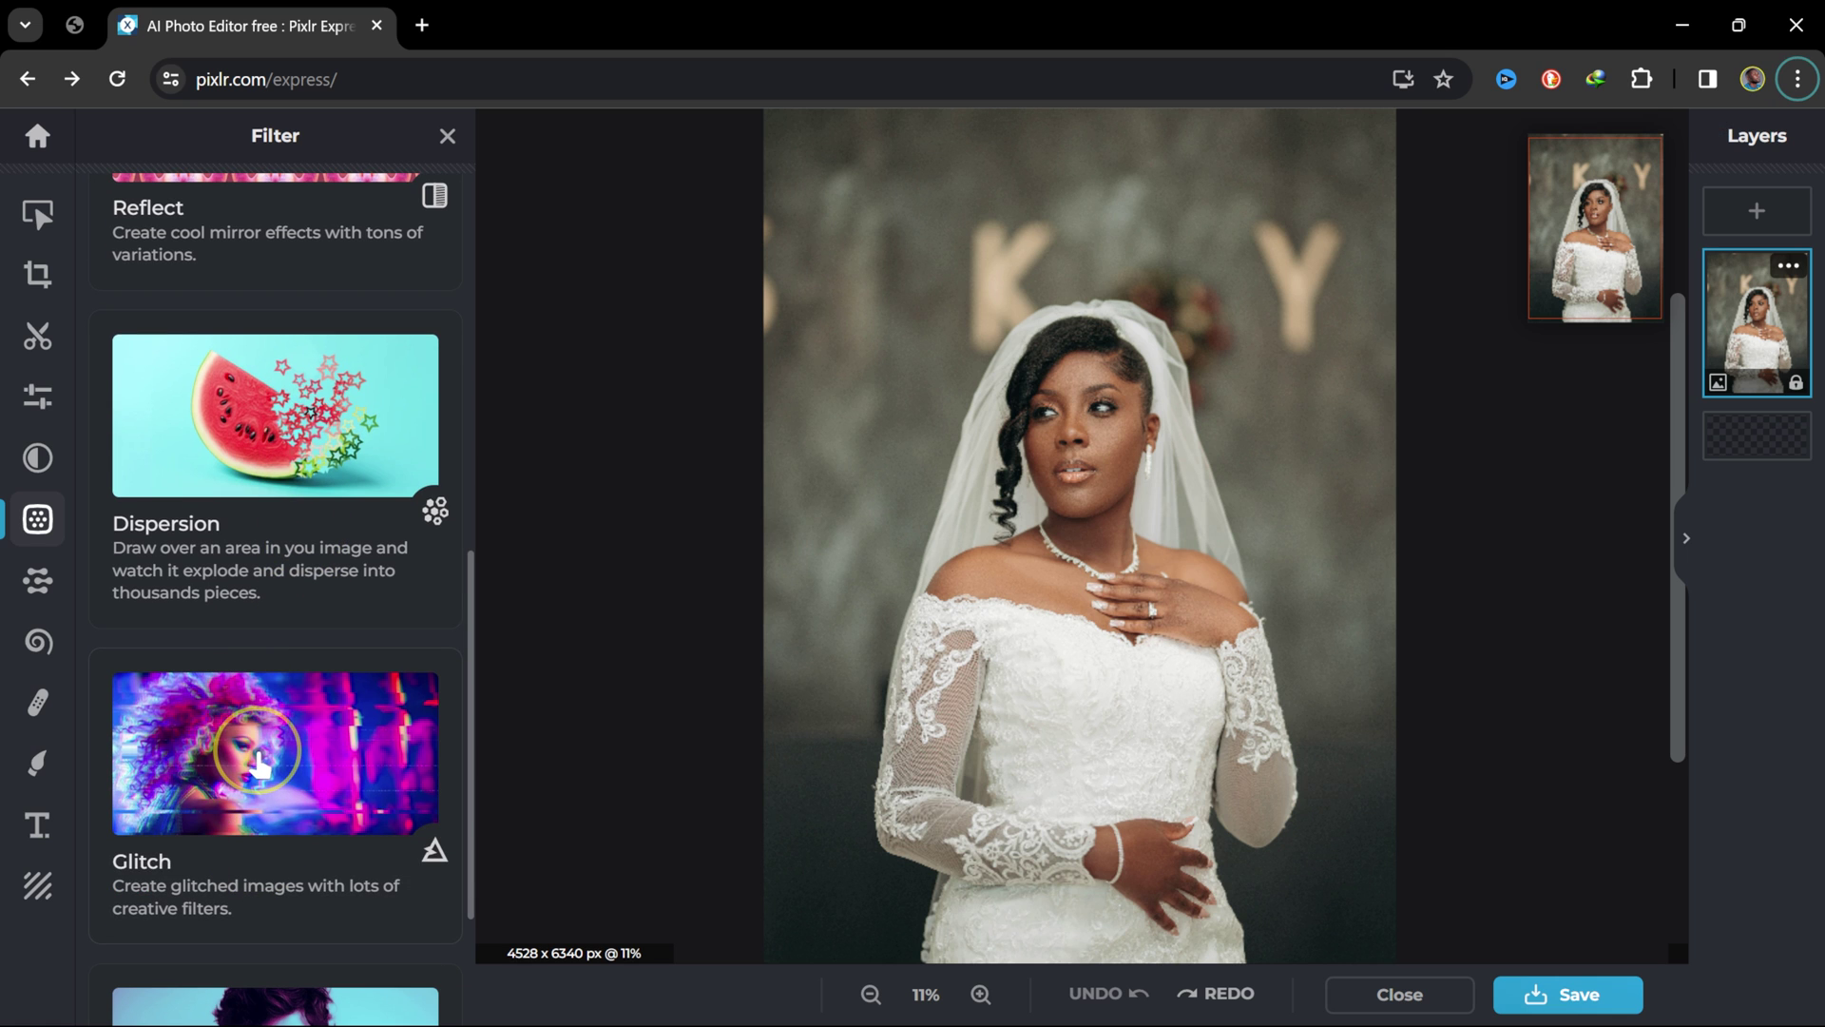
{"action": "left_click", "coordinate": [258, 761]}
{"action": "left_click", "coordinate": [275, 255]}
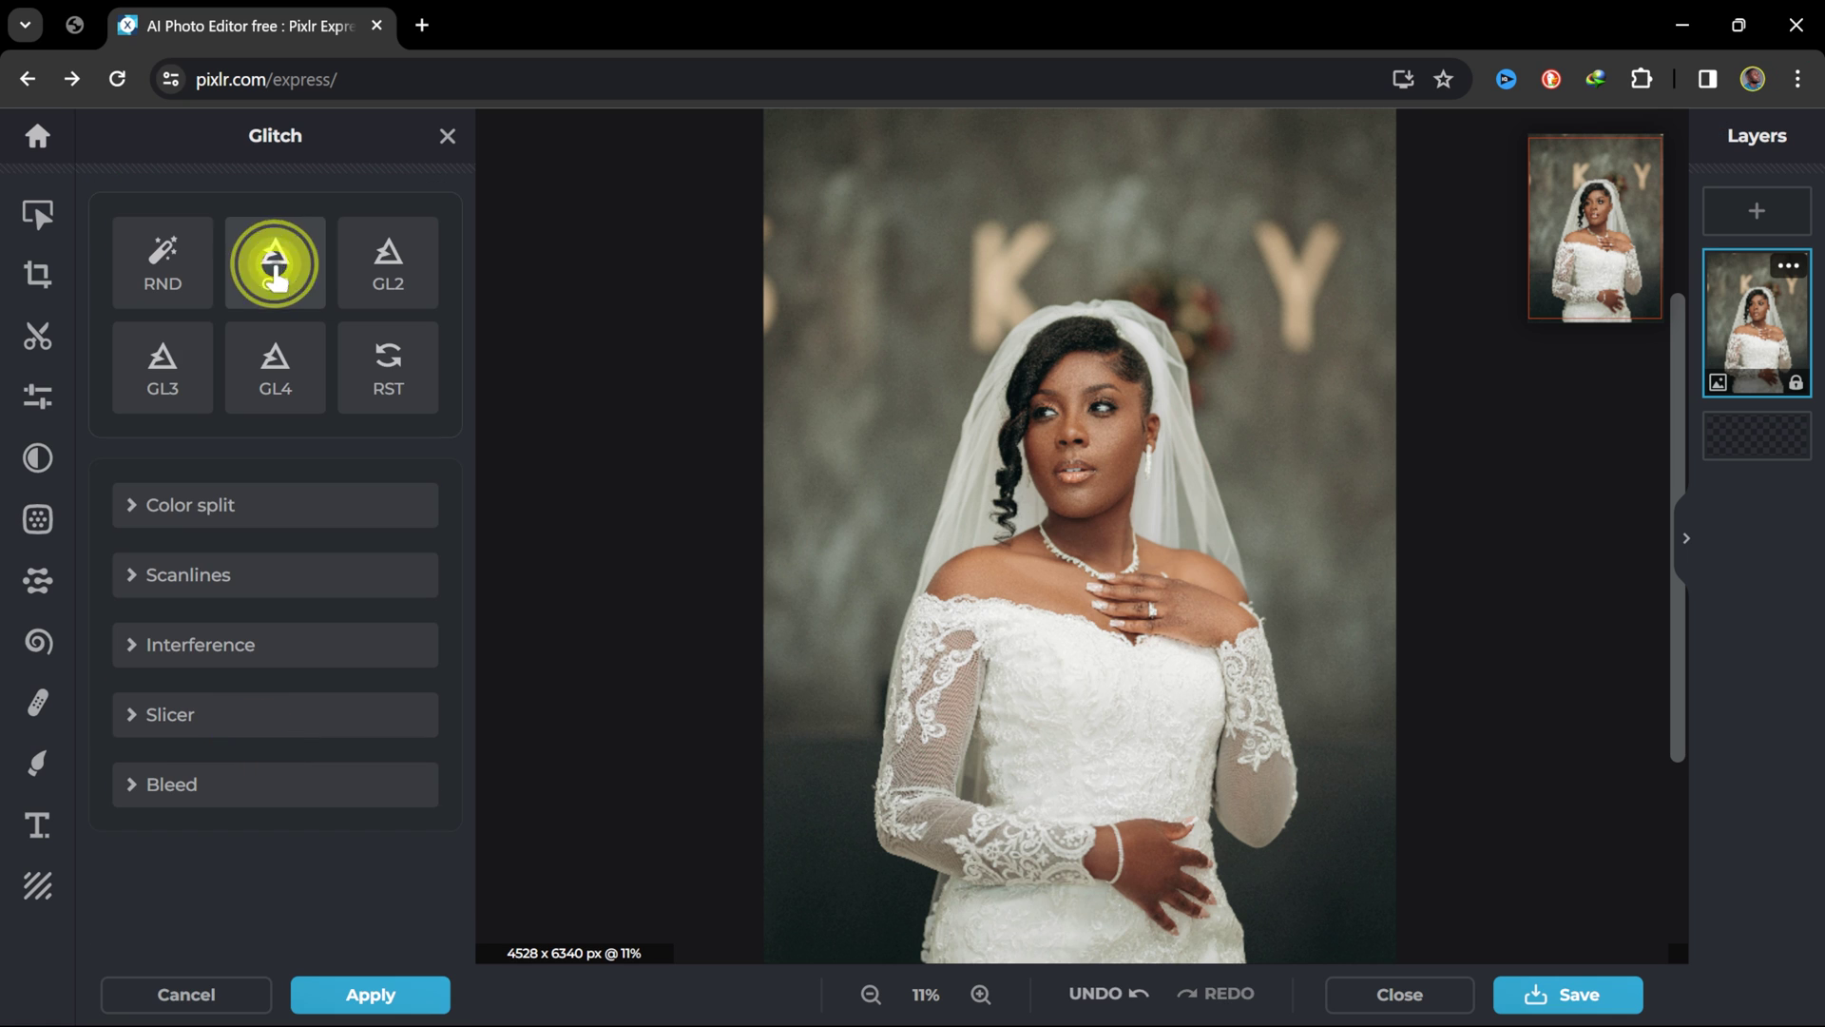
{"action": "left_click", "coordinate": [176, 361]}
{"action": "left_click", "coordinate": [265, 366]}
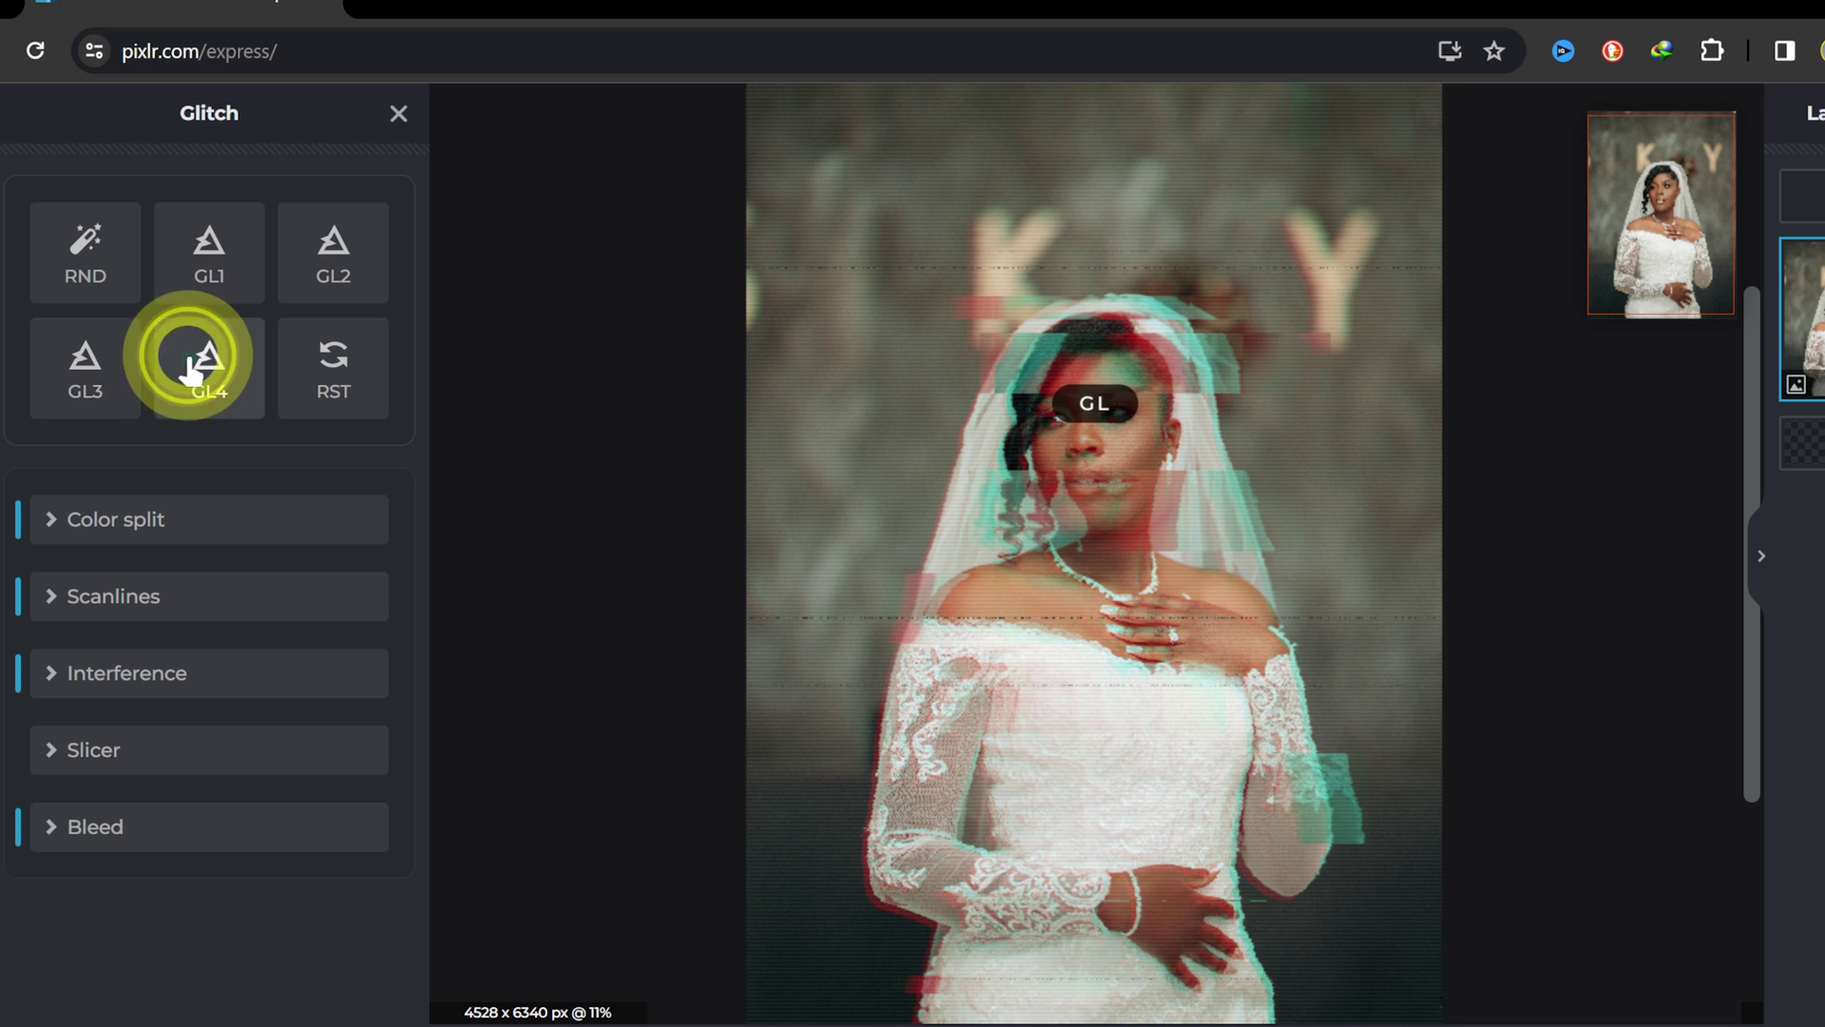
{"action": "left_click", "coordinate": [85, 249]}
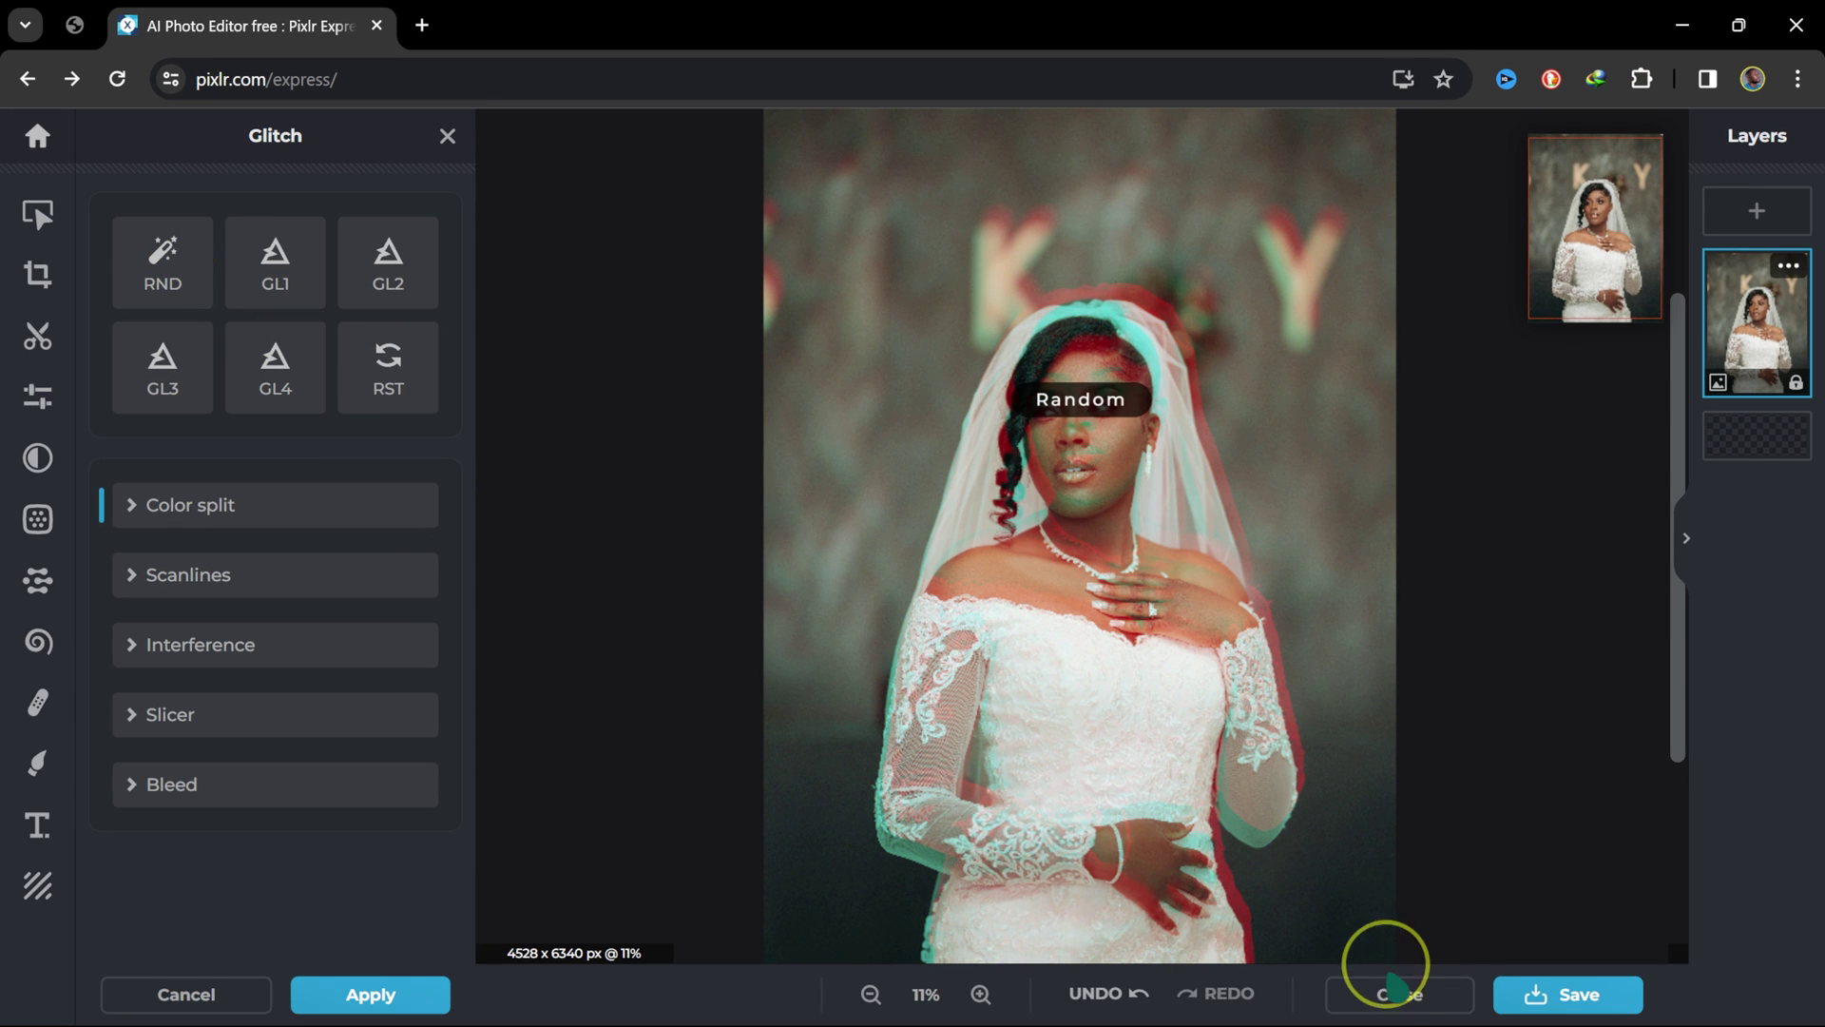
{"action": "left_click", "coordinate": [1096, 994]}
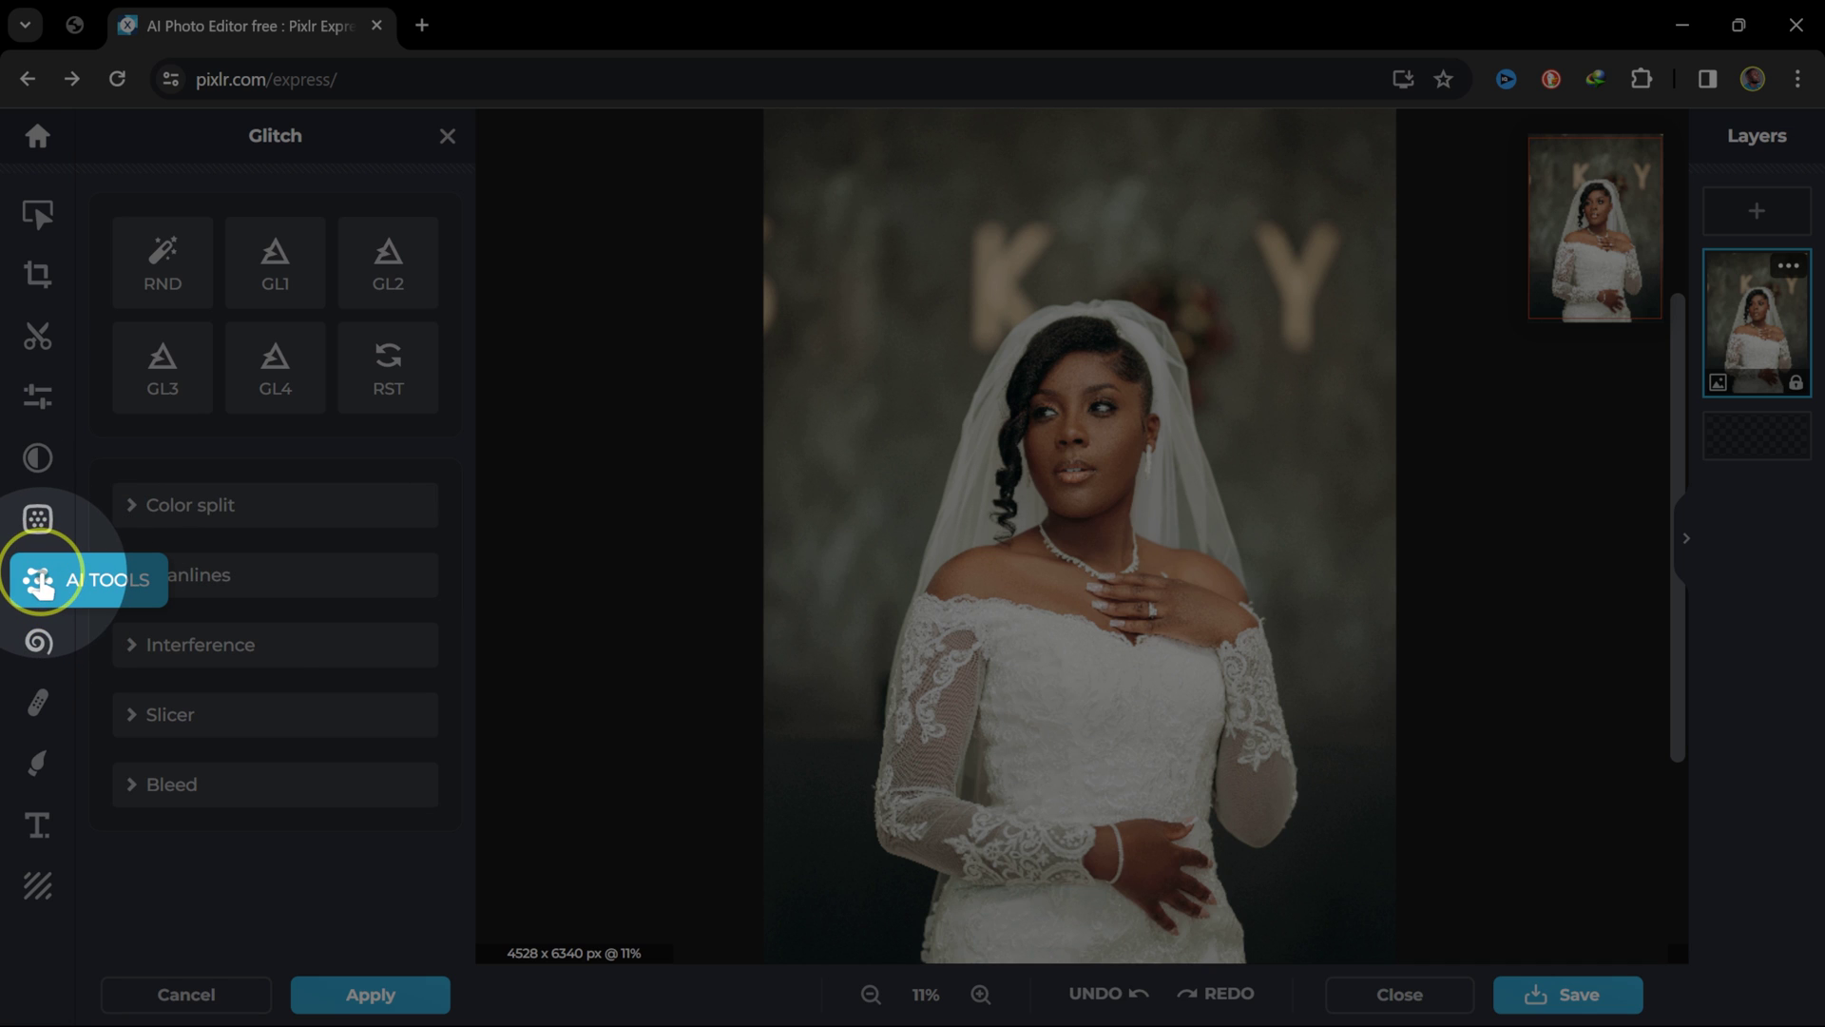
- Start the Backdrop AI tool and try the Splash, Blur, Zoom, Spin, Motion and Poster filters behind the bride
{"action": "left_click", "coordinate": [38, 580]}
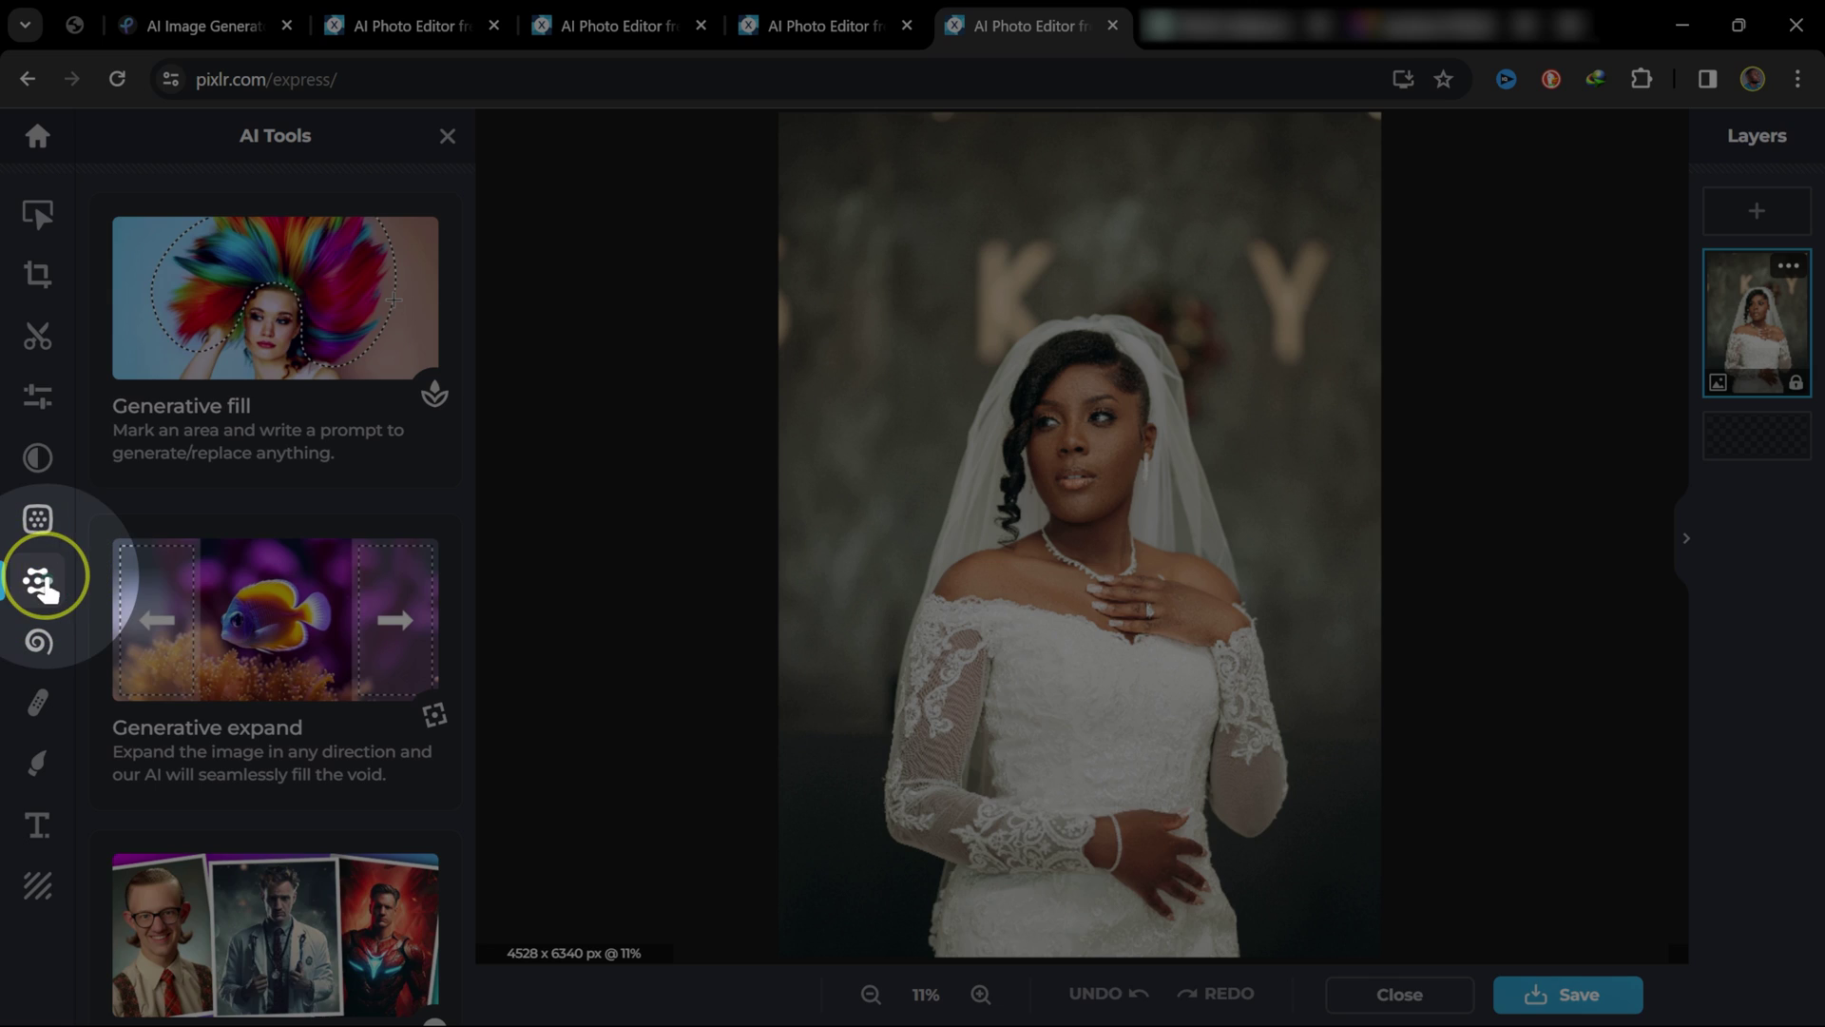
{"action": "scroll", "coordinate": [226, 390], "scroll_direction": "down", "scroll_amount": 12}
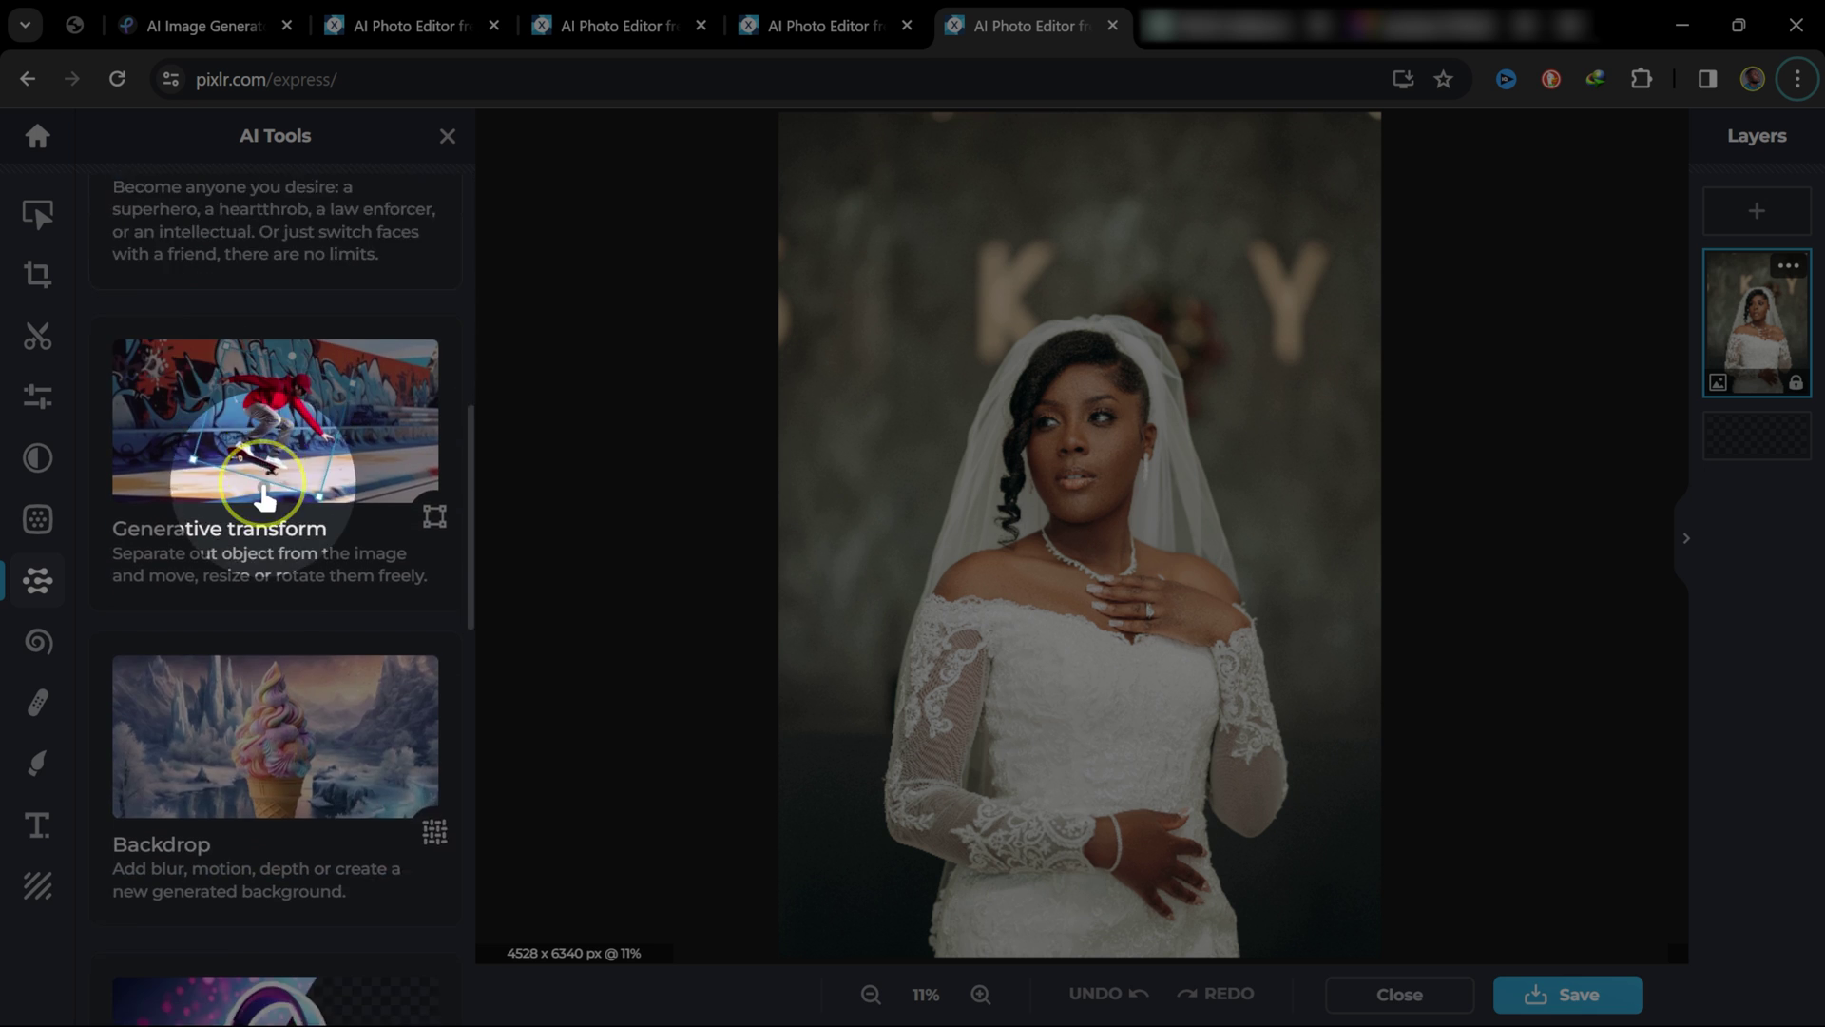
{"action": "left_click", "coordinate": [296, 390]}
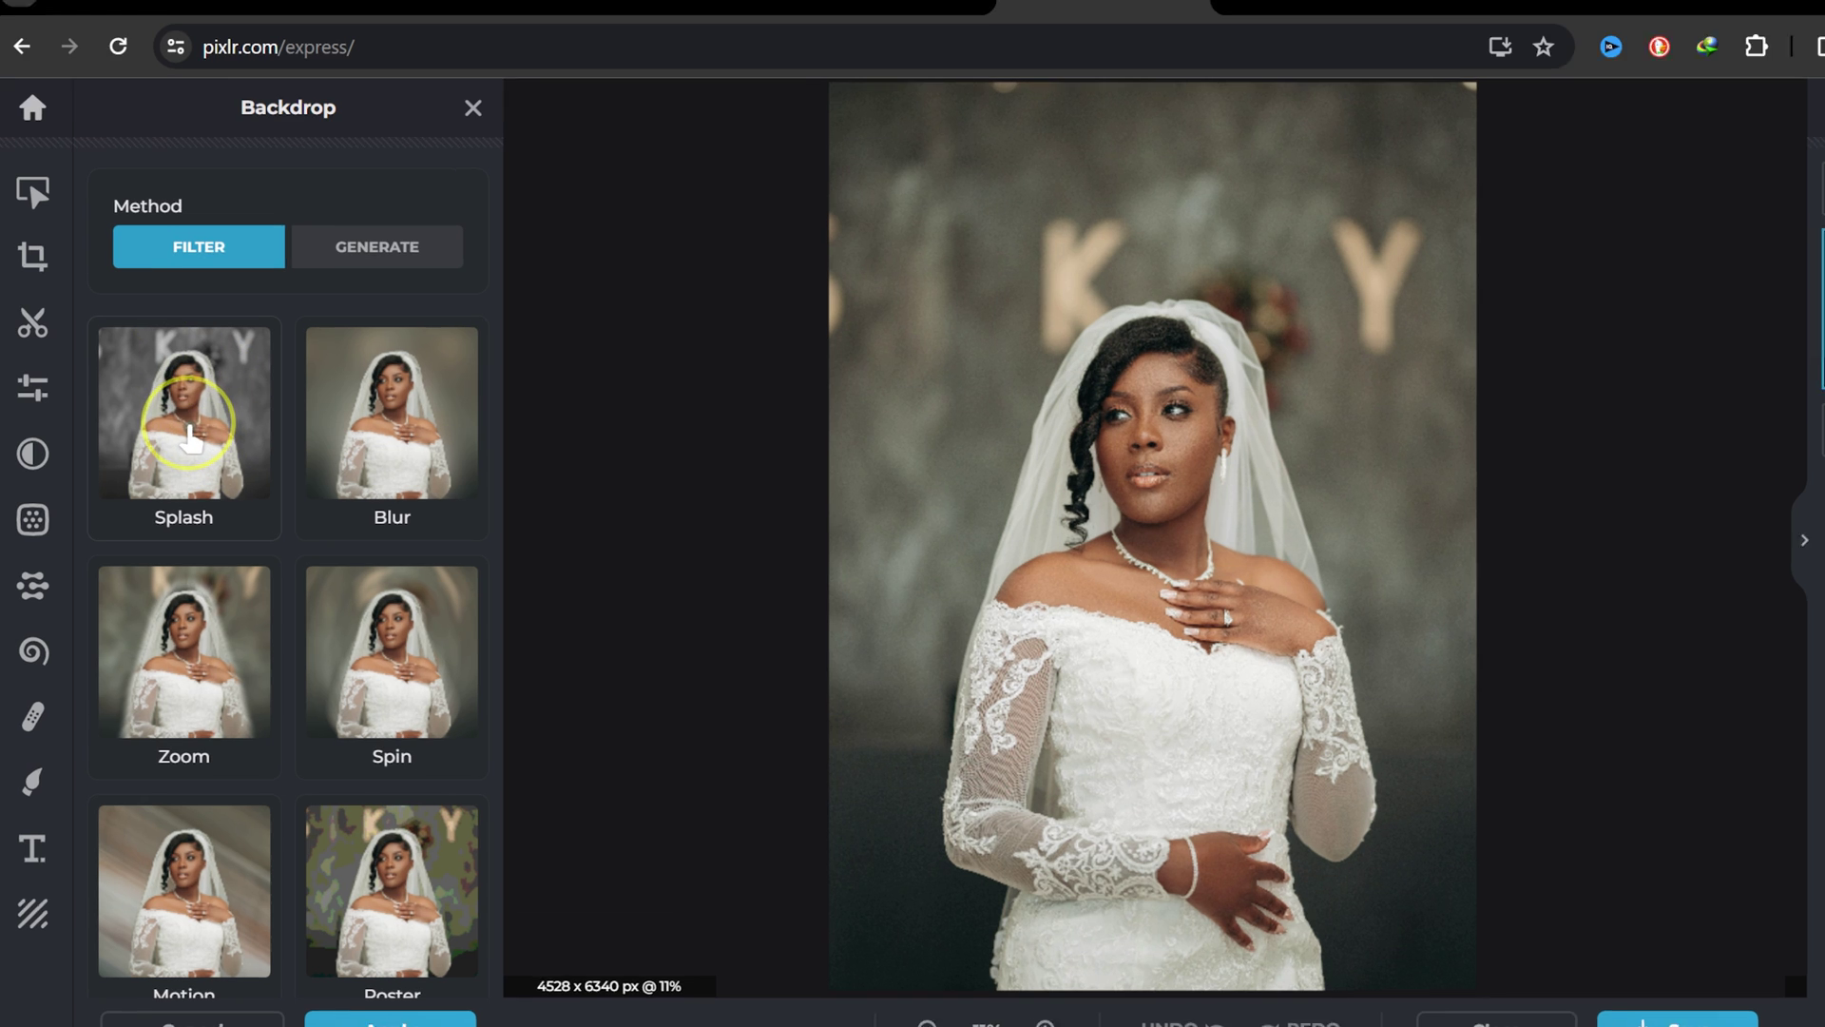
{"action": "left_click", "coordinate": [190, 445]}
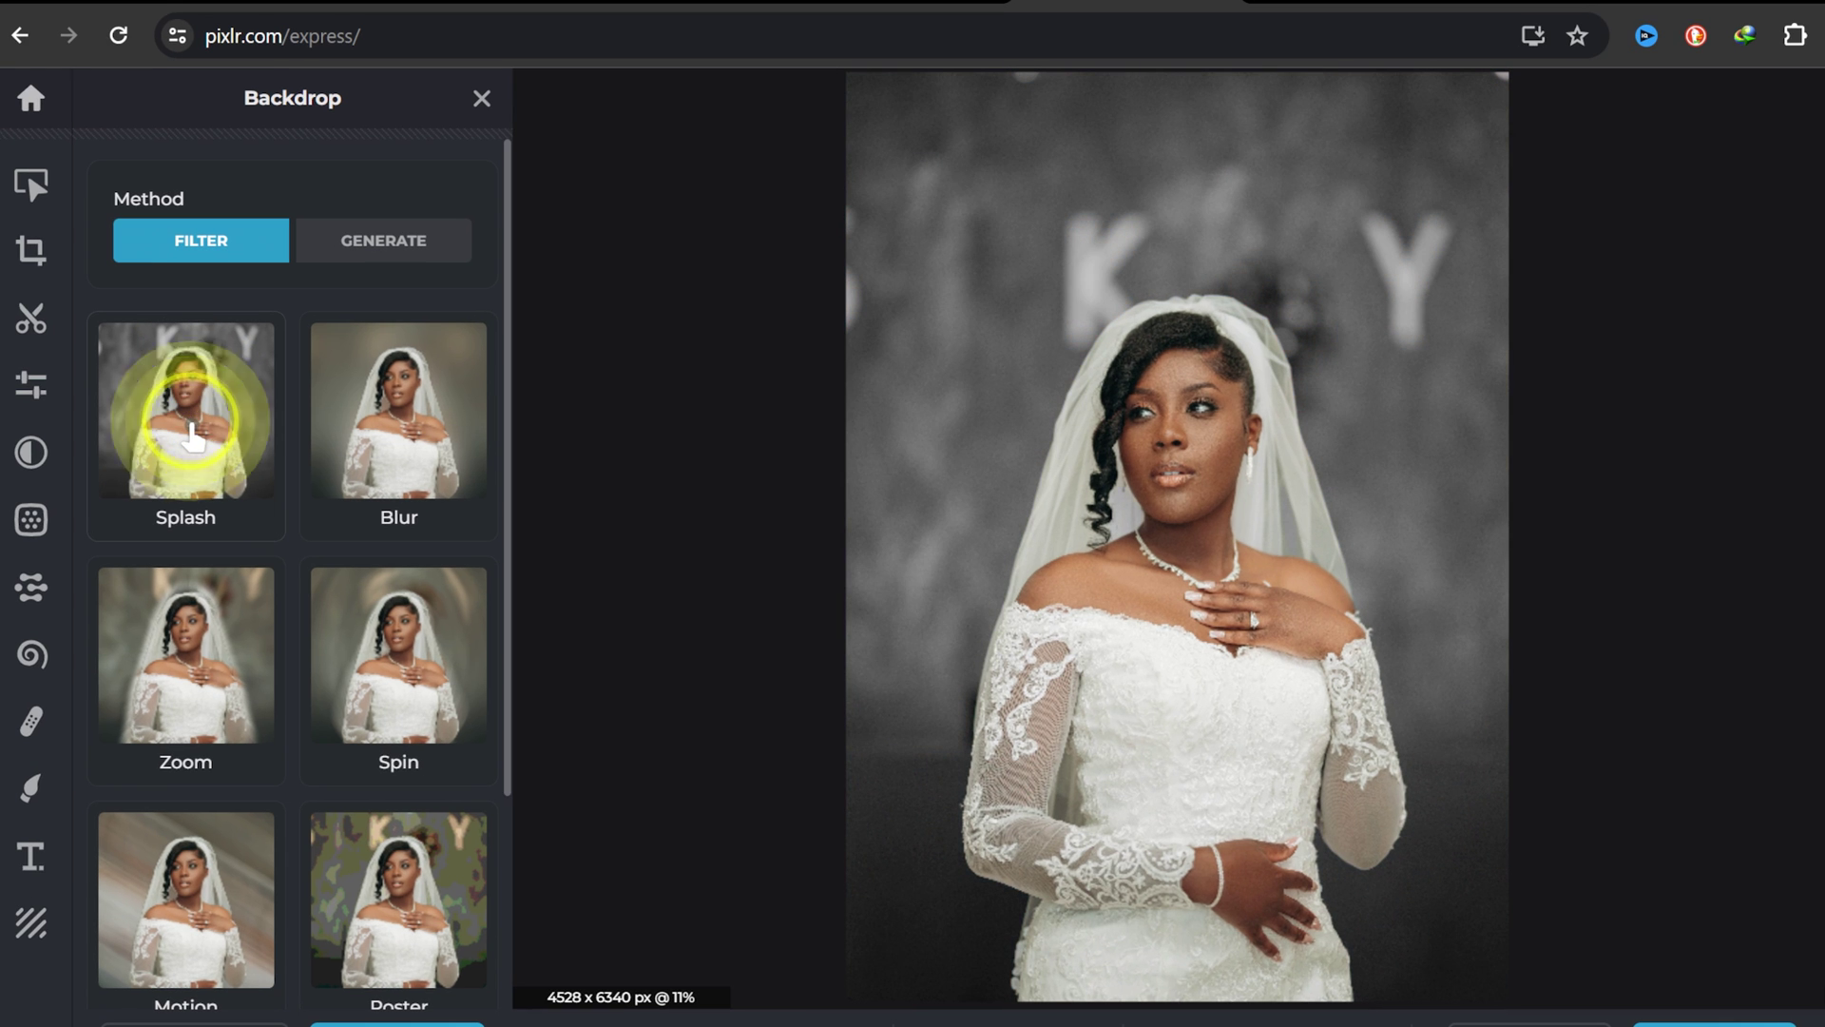
{"action": "left_click", "coordinate": [417, 426]}
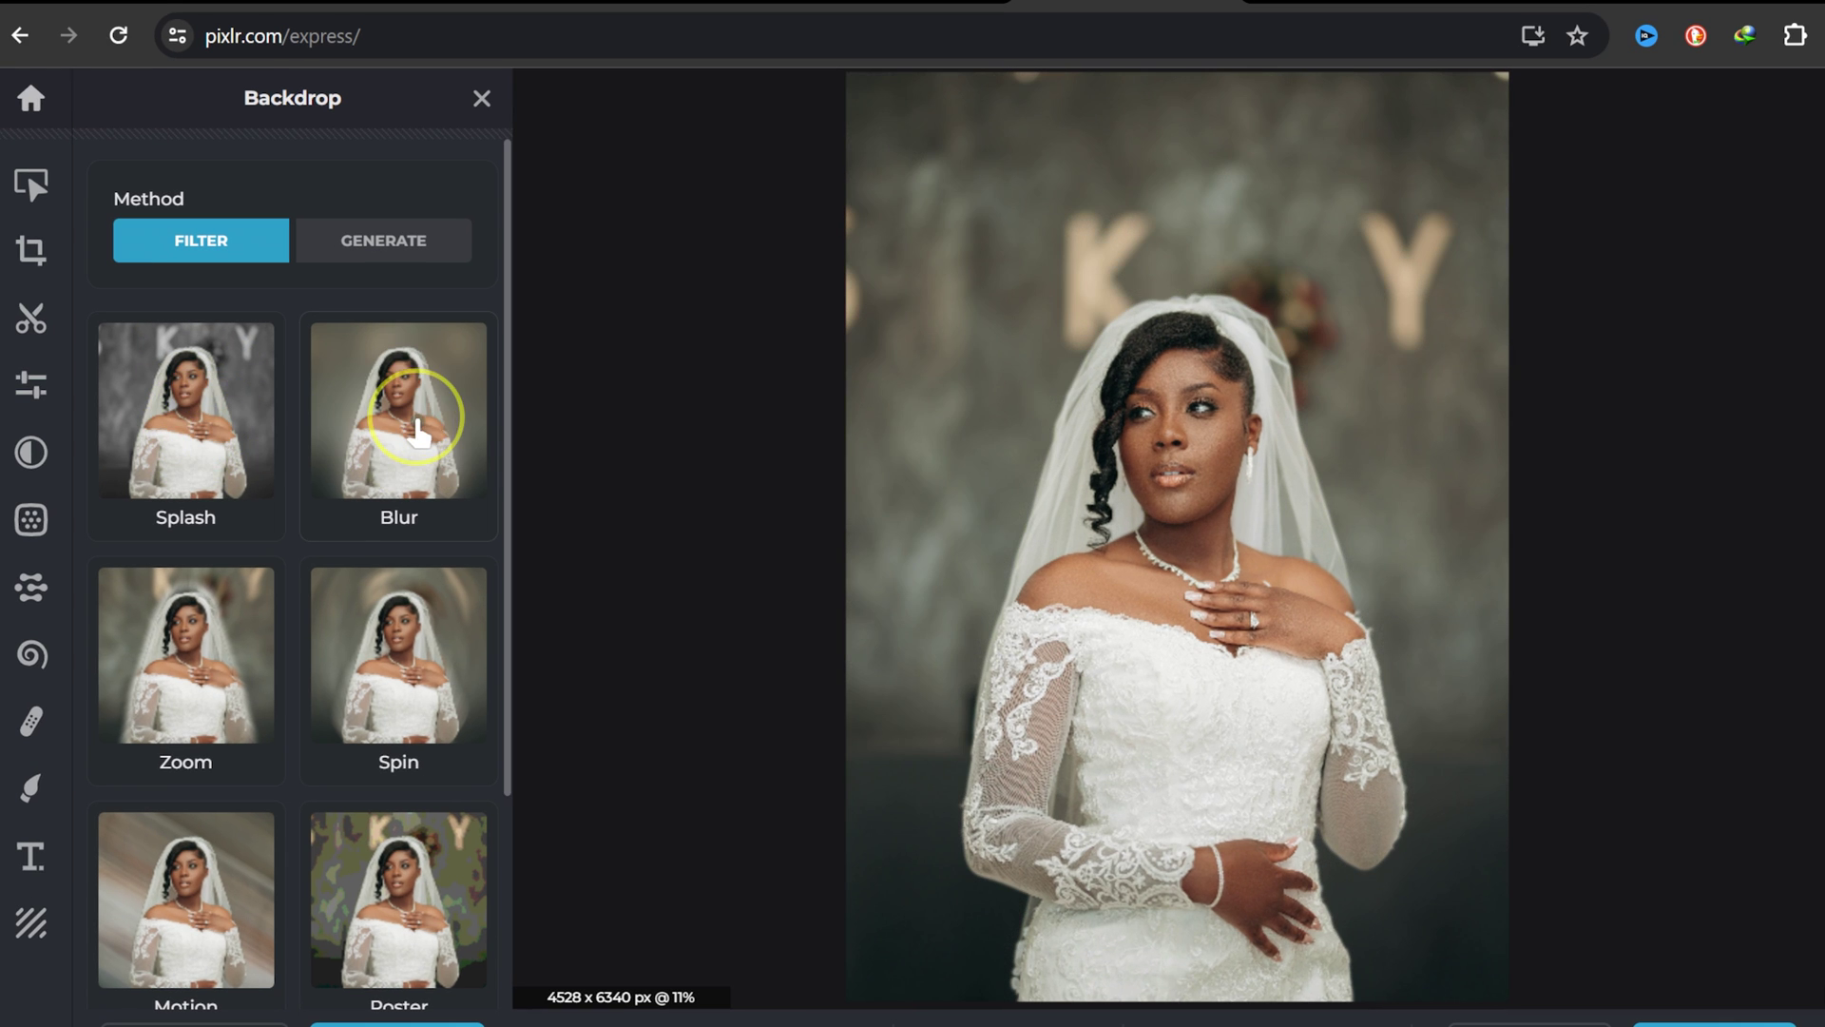
{"action": "left_click", "coordinate": [195, 650]}
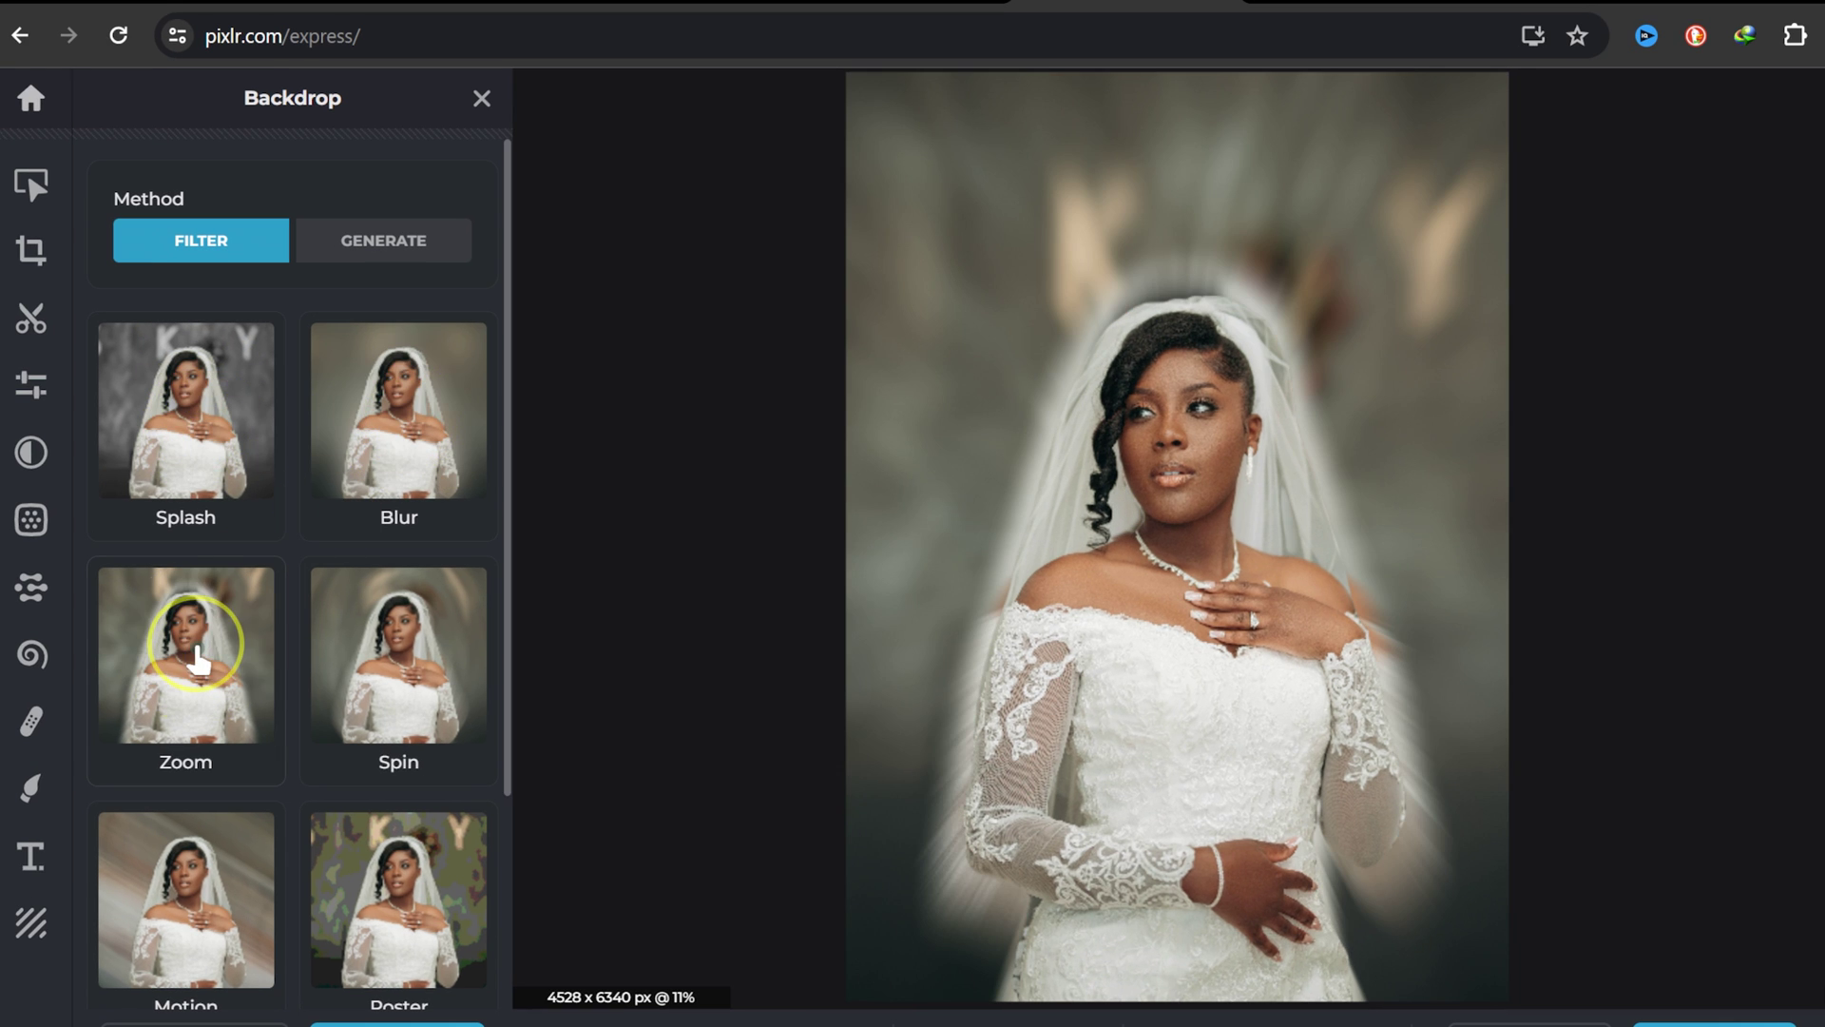
{"action": "left_click", "coordinate": [426, 637]}
{"action": "left_click", "coordinate": [199, 880]}
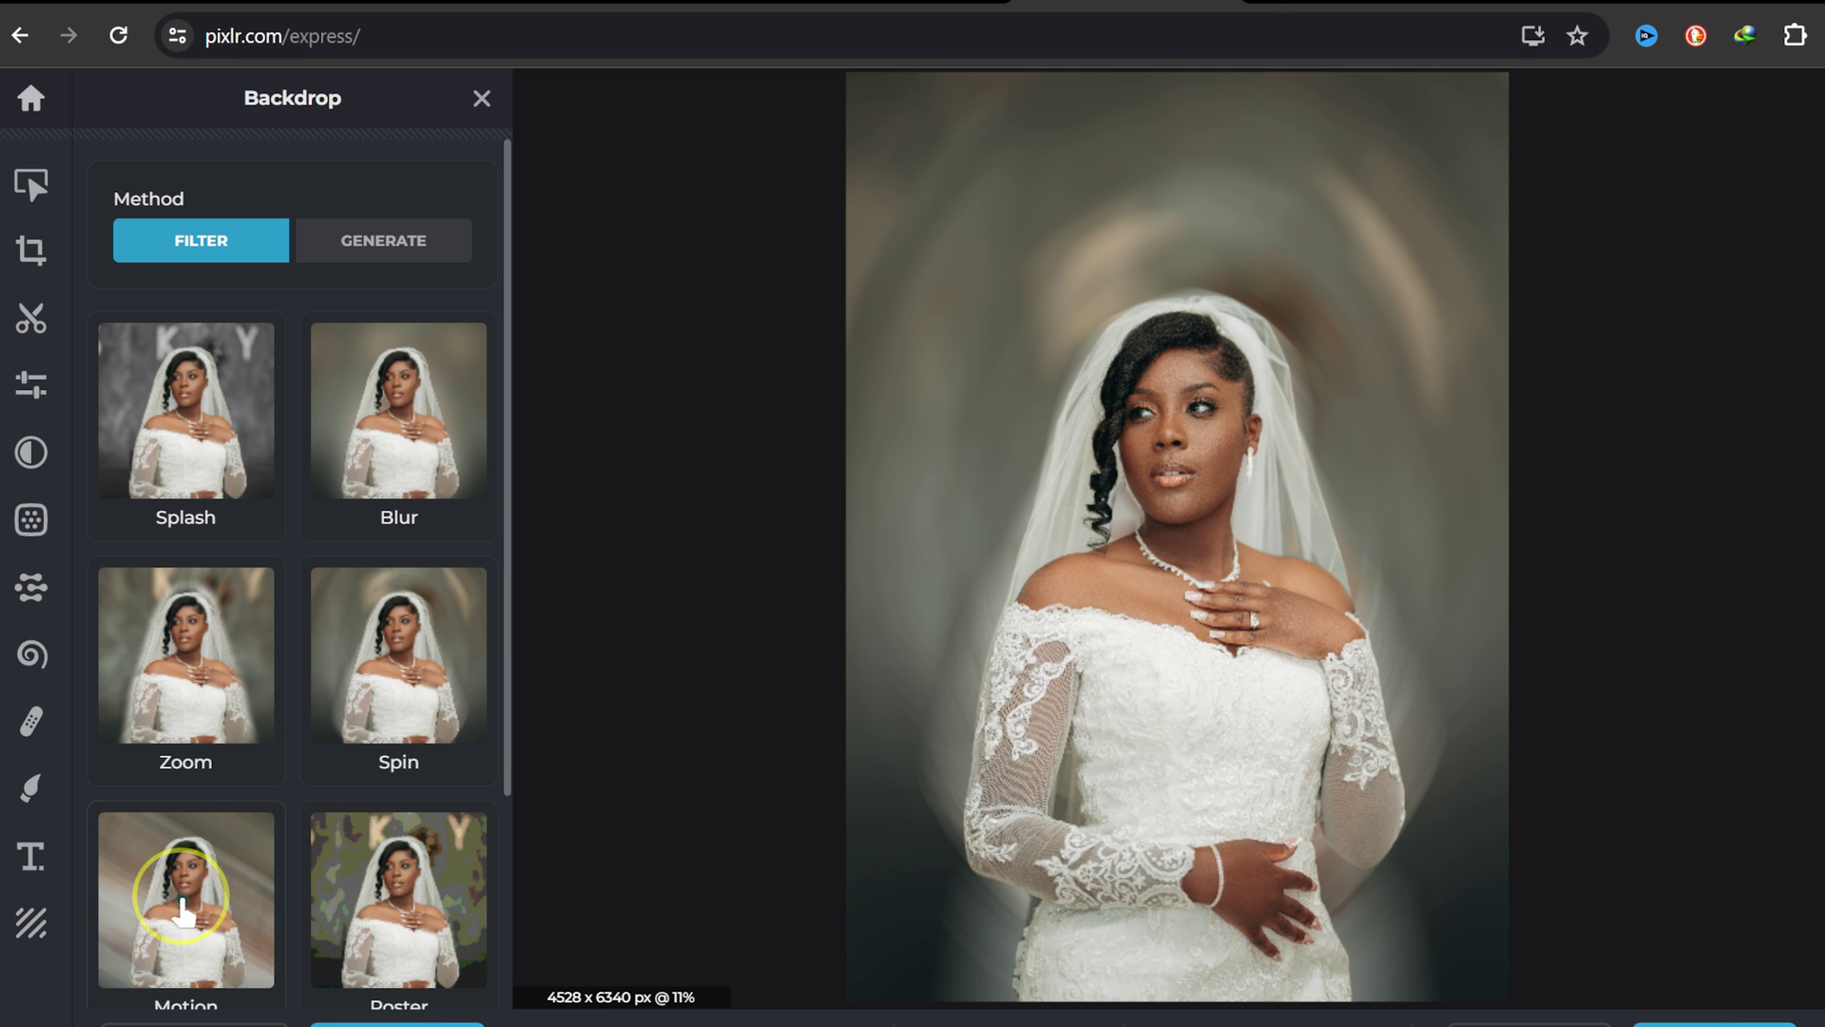
{"action": "left_click", "coordinate": [393, 910]}
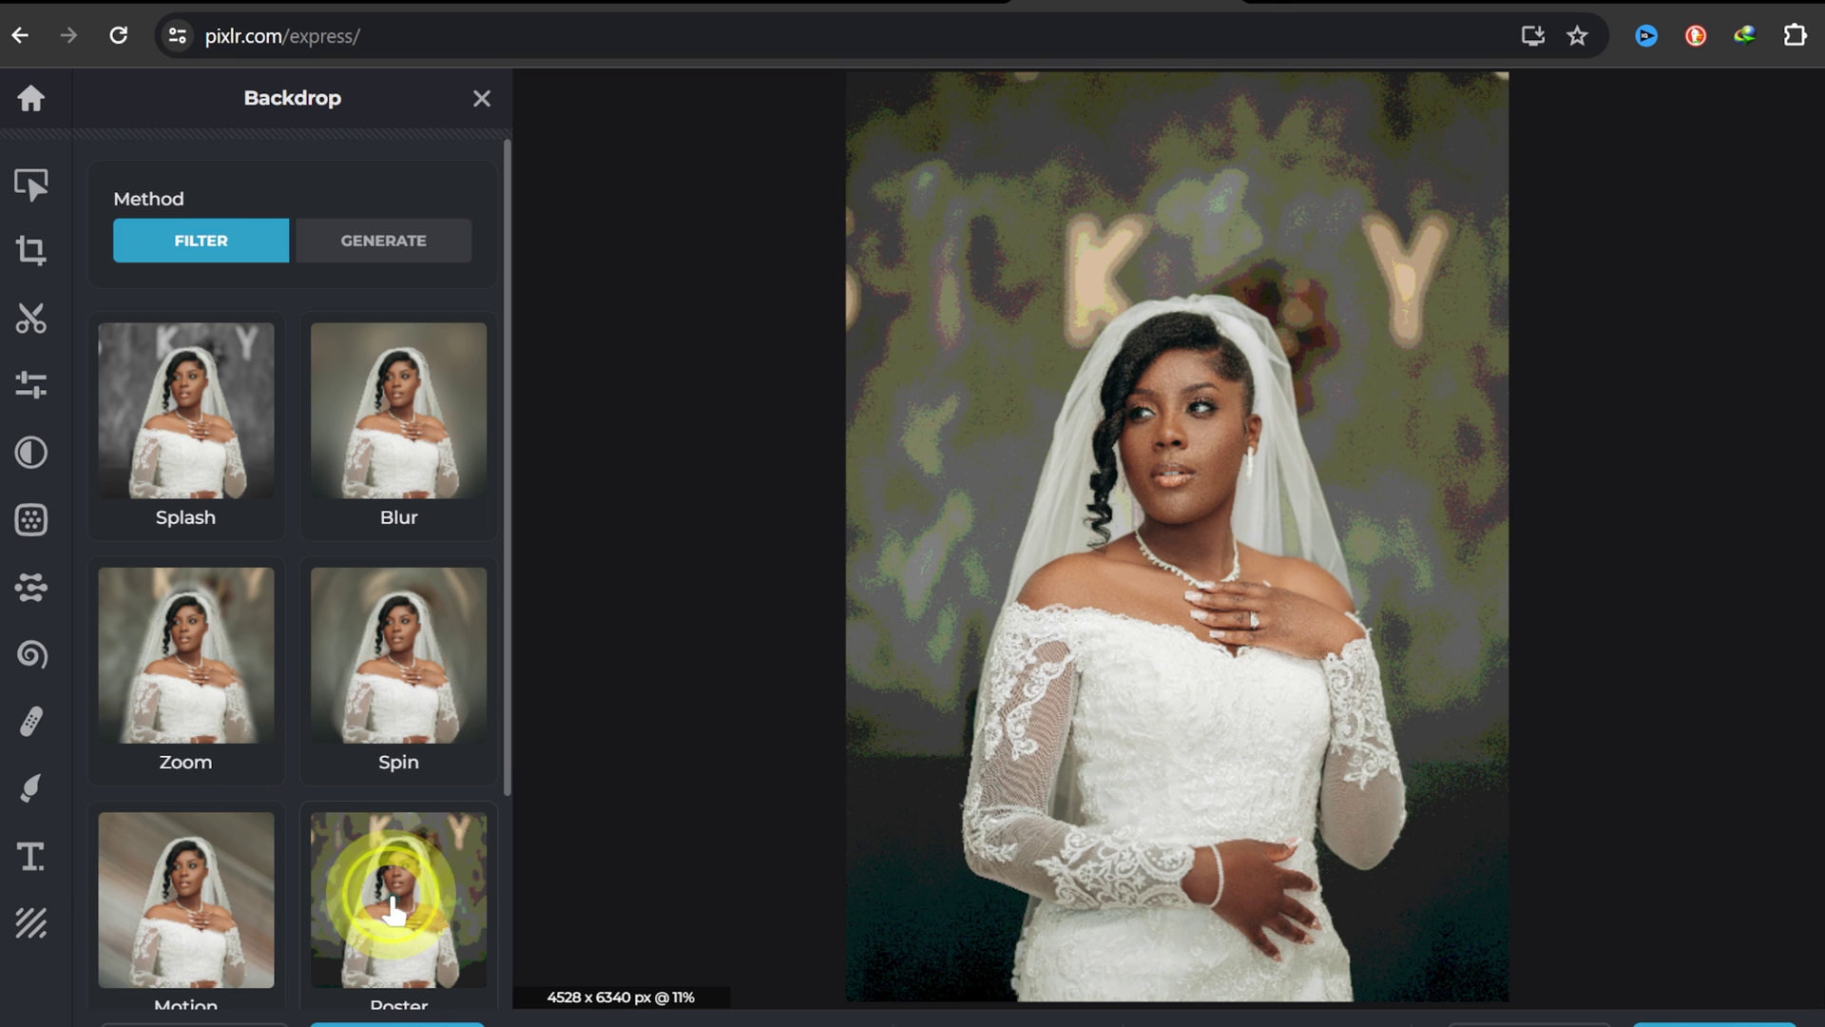
- Try the Mozaik and Pixel backdrop filters on the bride photo
{"action": "scroll", "coordinate": [393, 911], "scroll_direction": "down", "scroll_amount": 3}
{"action": "left_click", "coordinate": [390, 863]}
{"action": "left_click", "coordinate": [200, 884]}
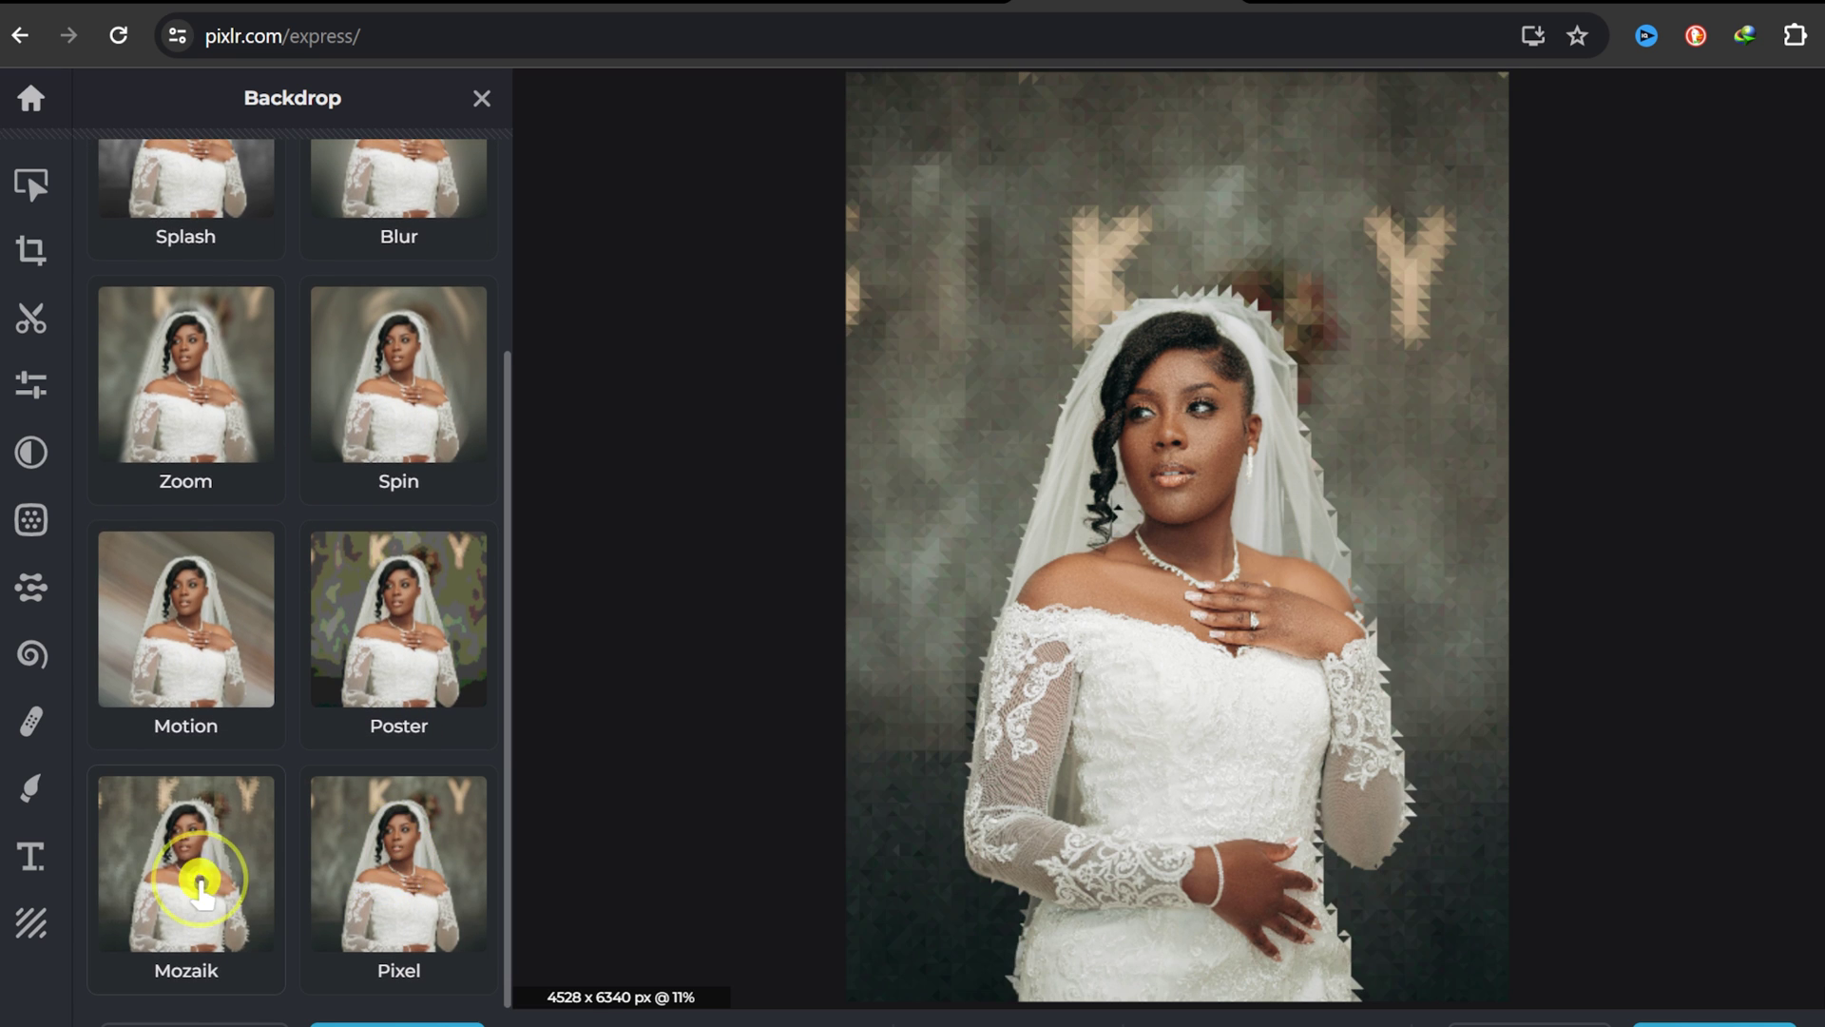
{"action": "left_click", "coordinate": [411, 880]}
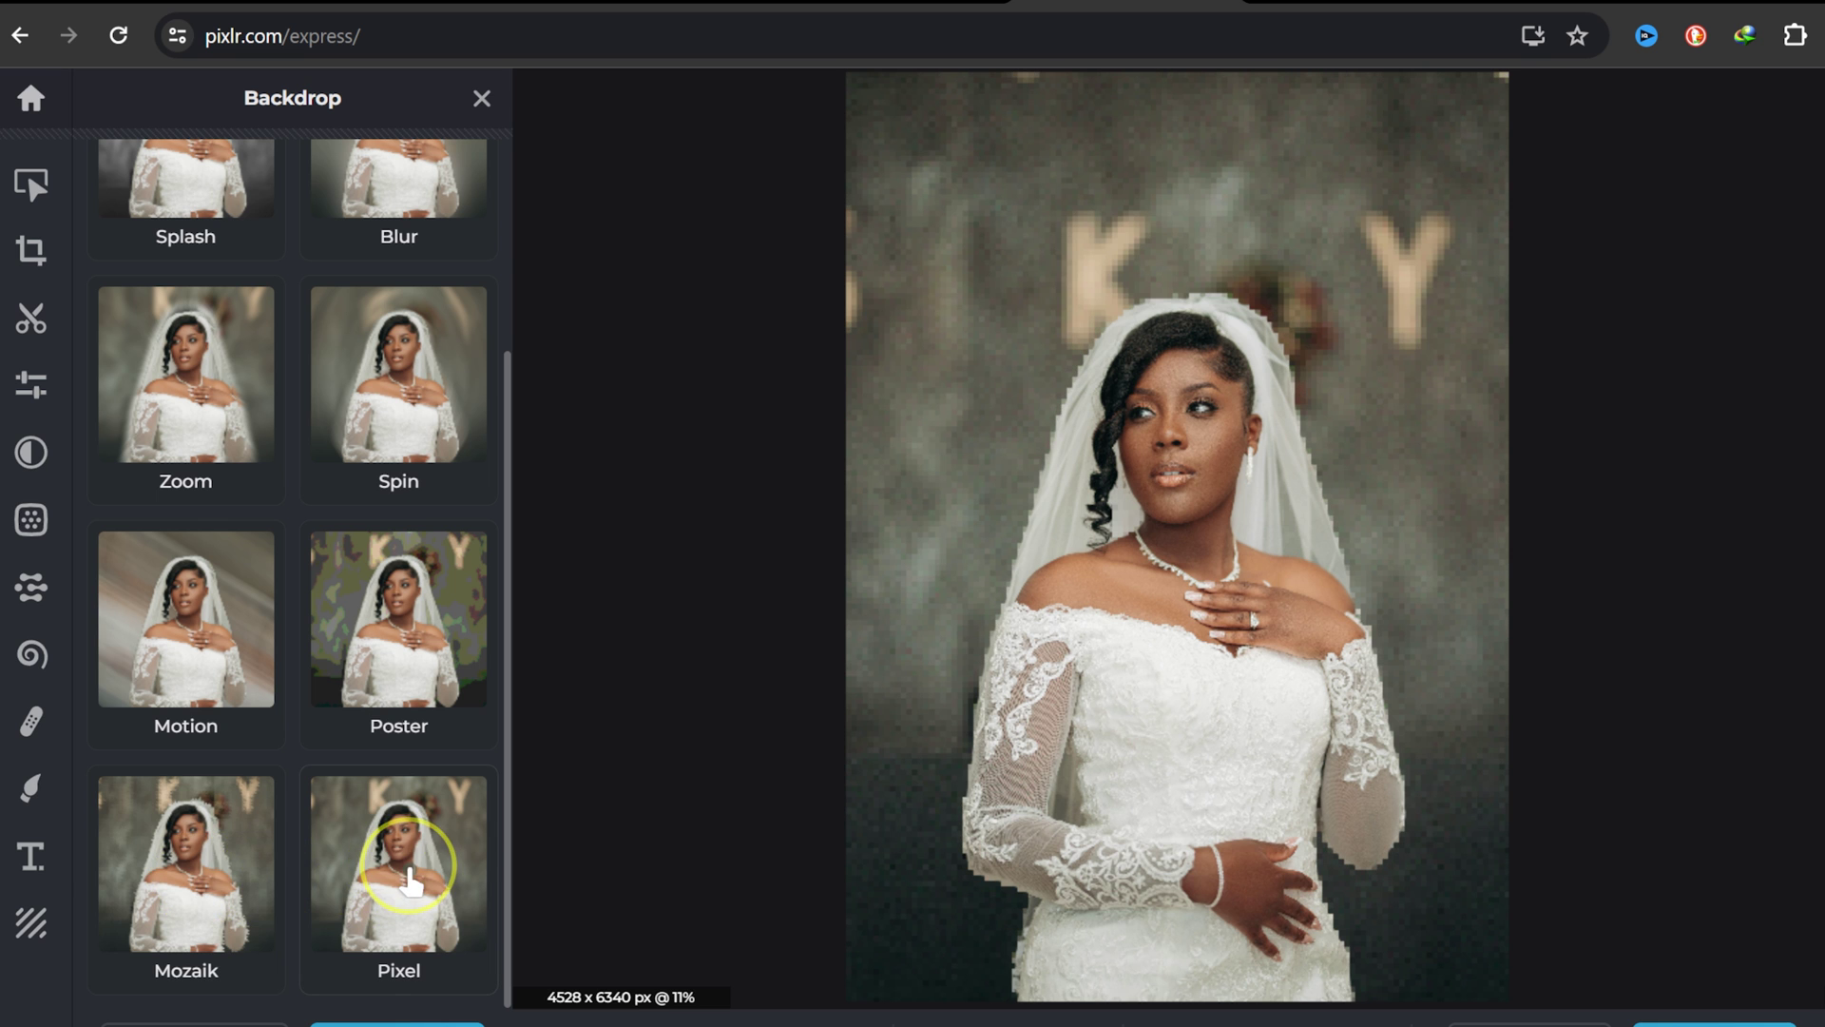
- Generate a new backdrop behind the bride from the prompt "Church" and apply it
{"action": "scroll", "coordinate": [409, 856], "scroll_direction": "up", "scroll_amount": 3}
{"action": "left_click", "coordinate": [393, 271]}
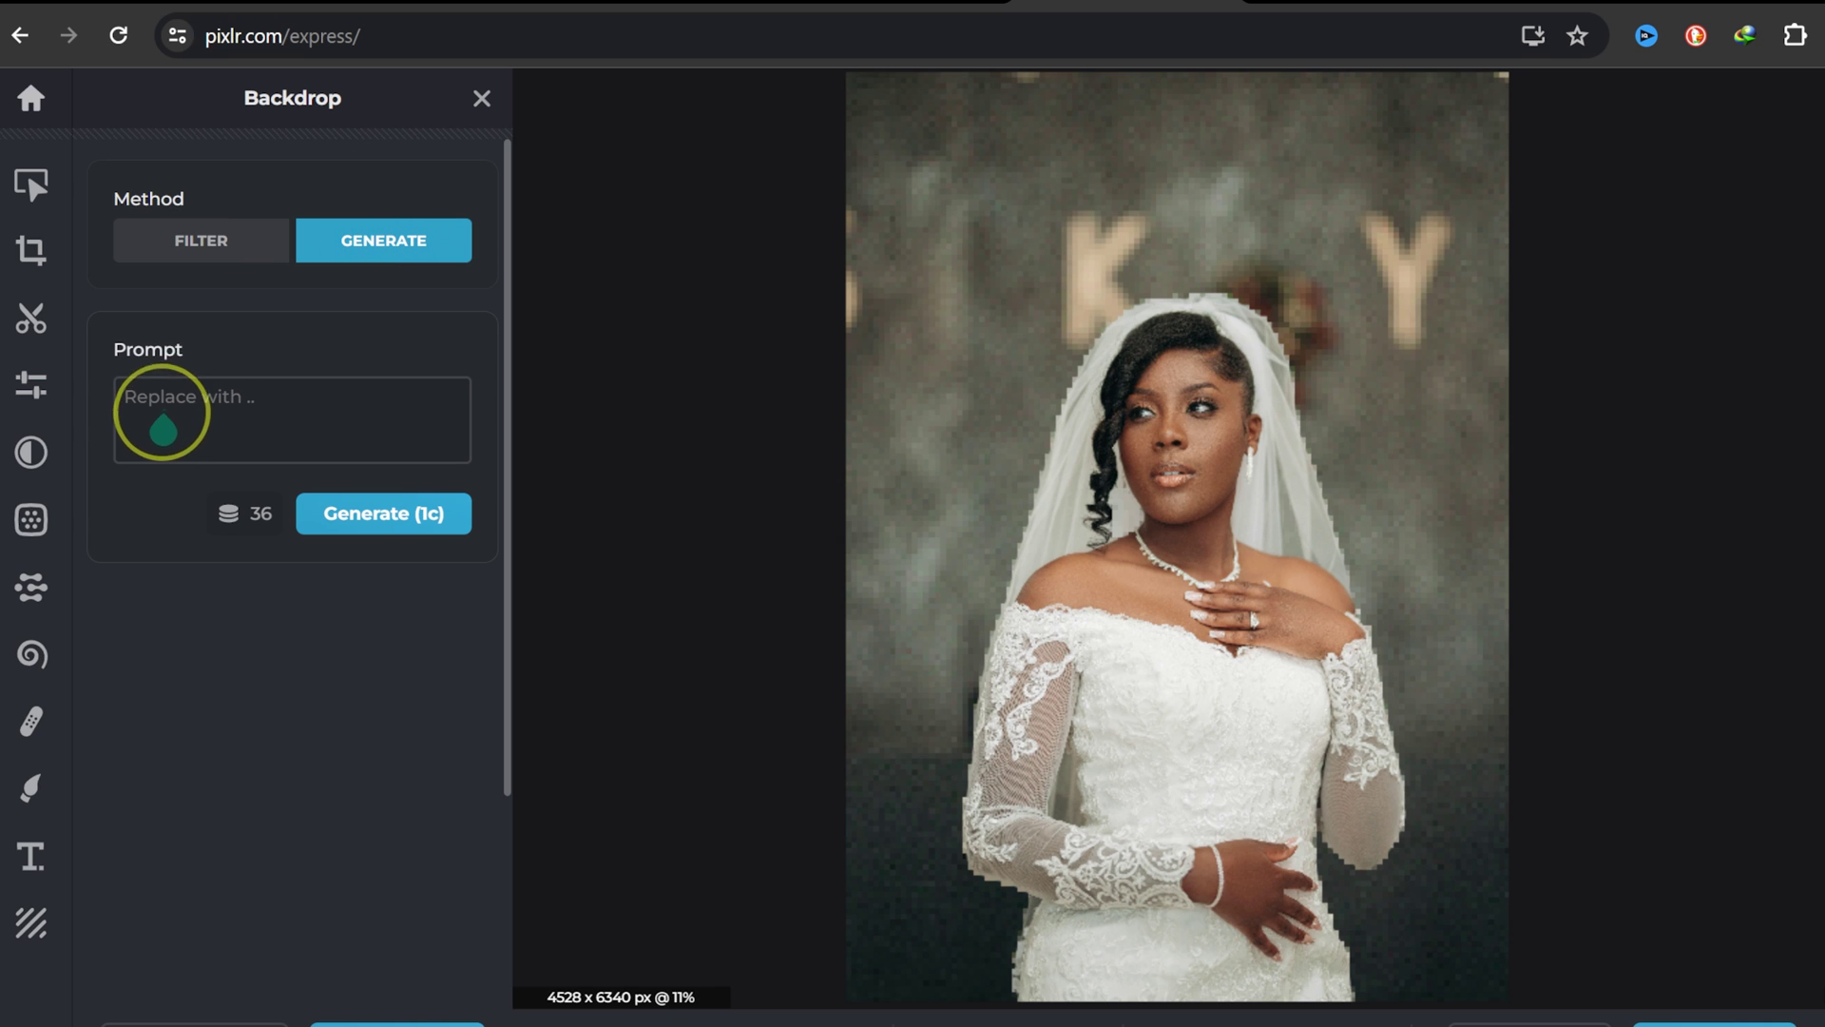
{"action": "left_click", "coordinate": [162, 412]}
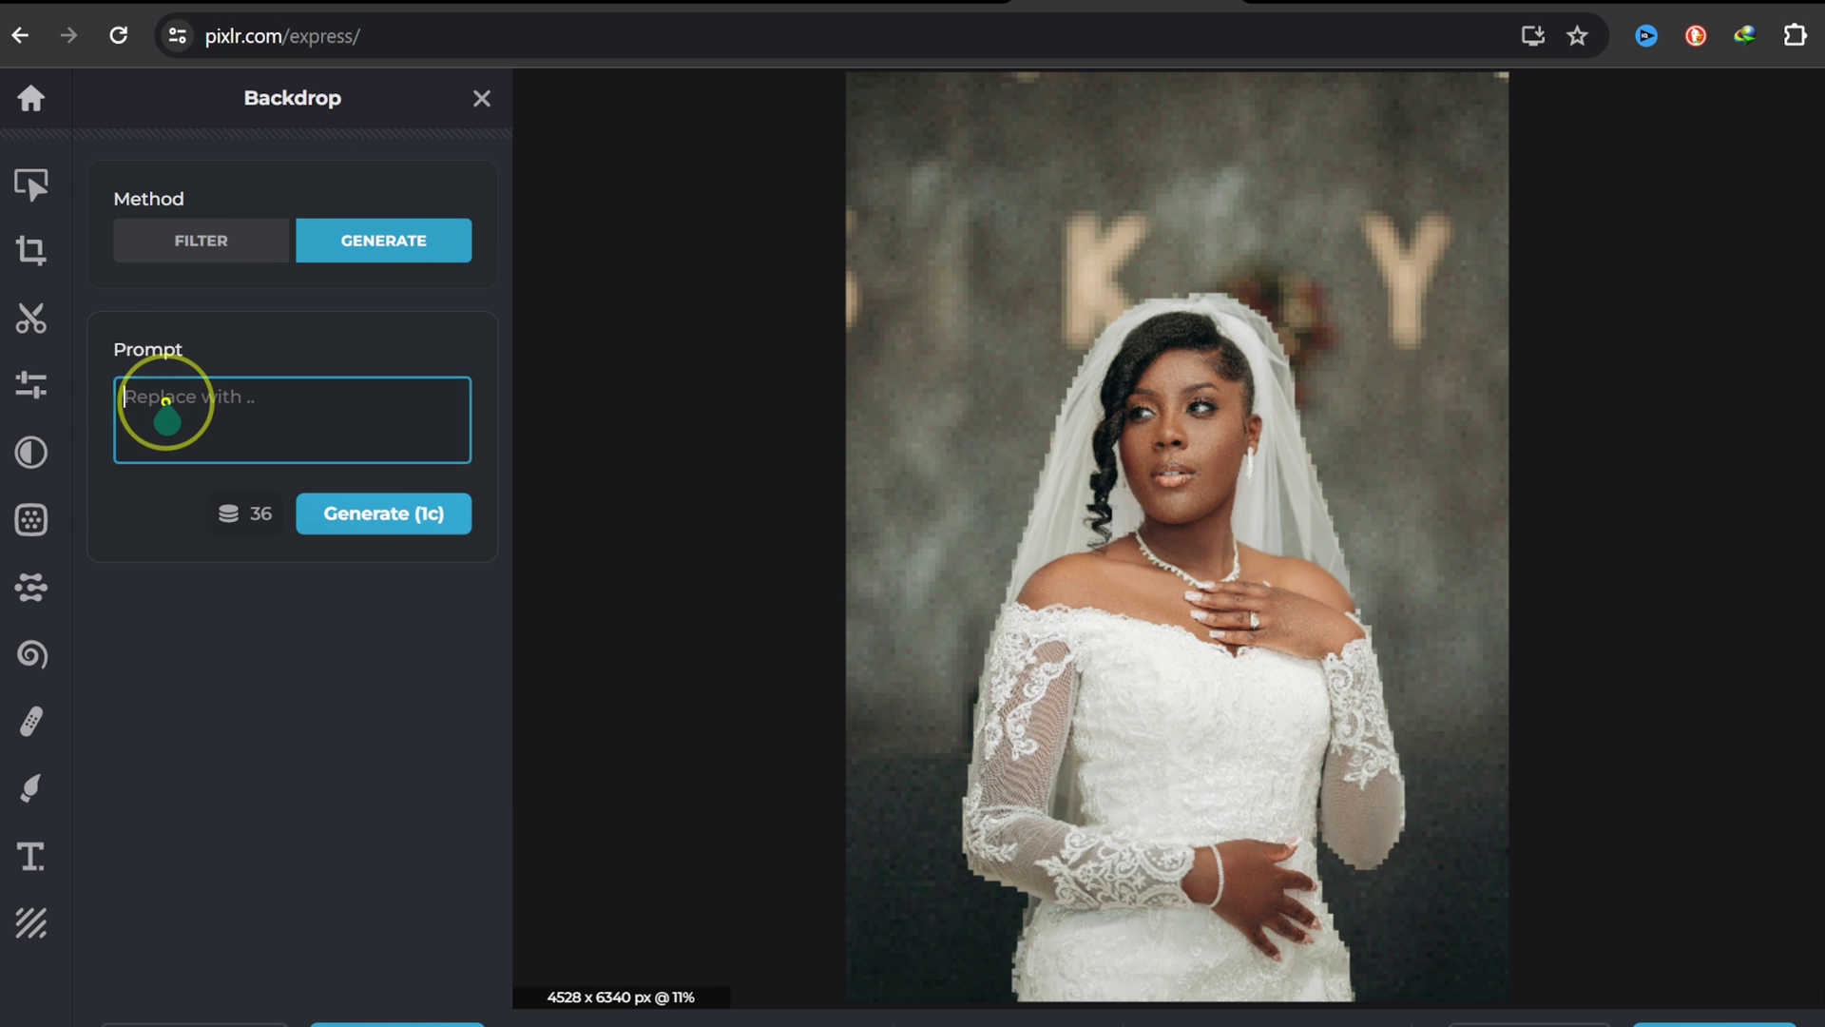
{"action": "type", "text": "ch"}
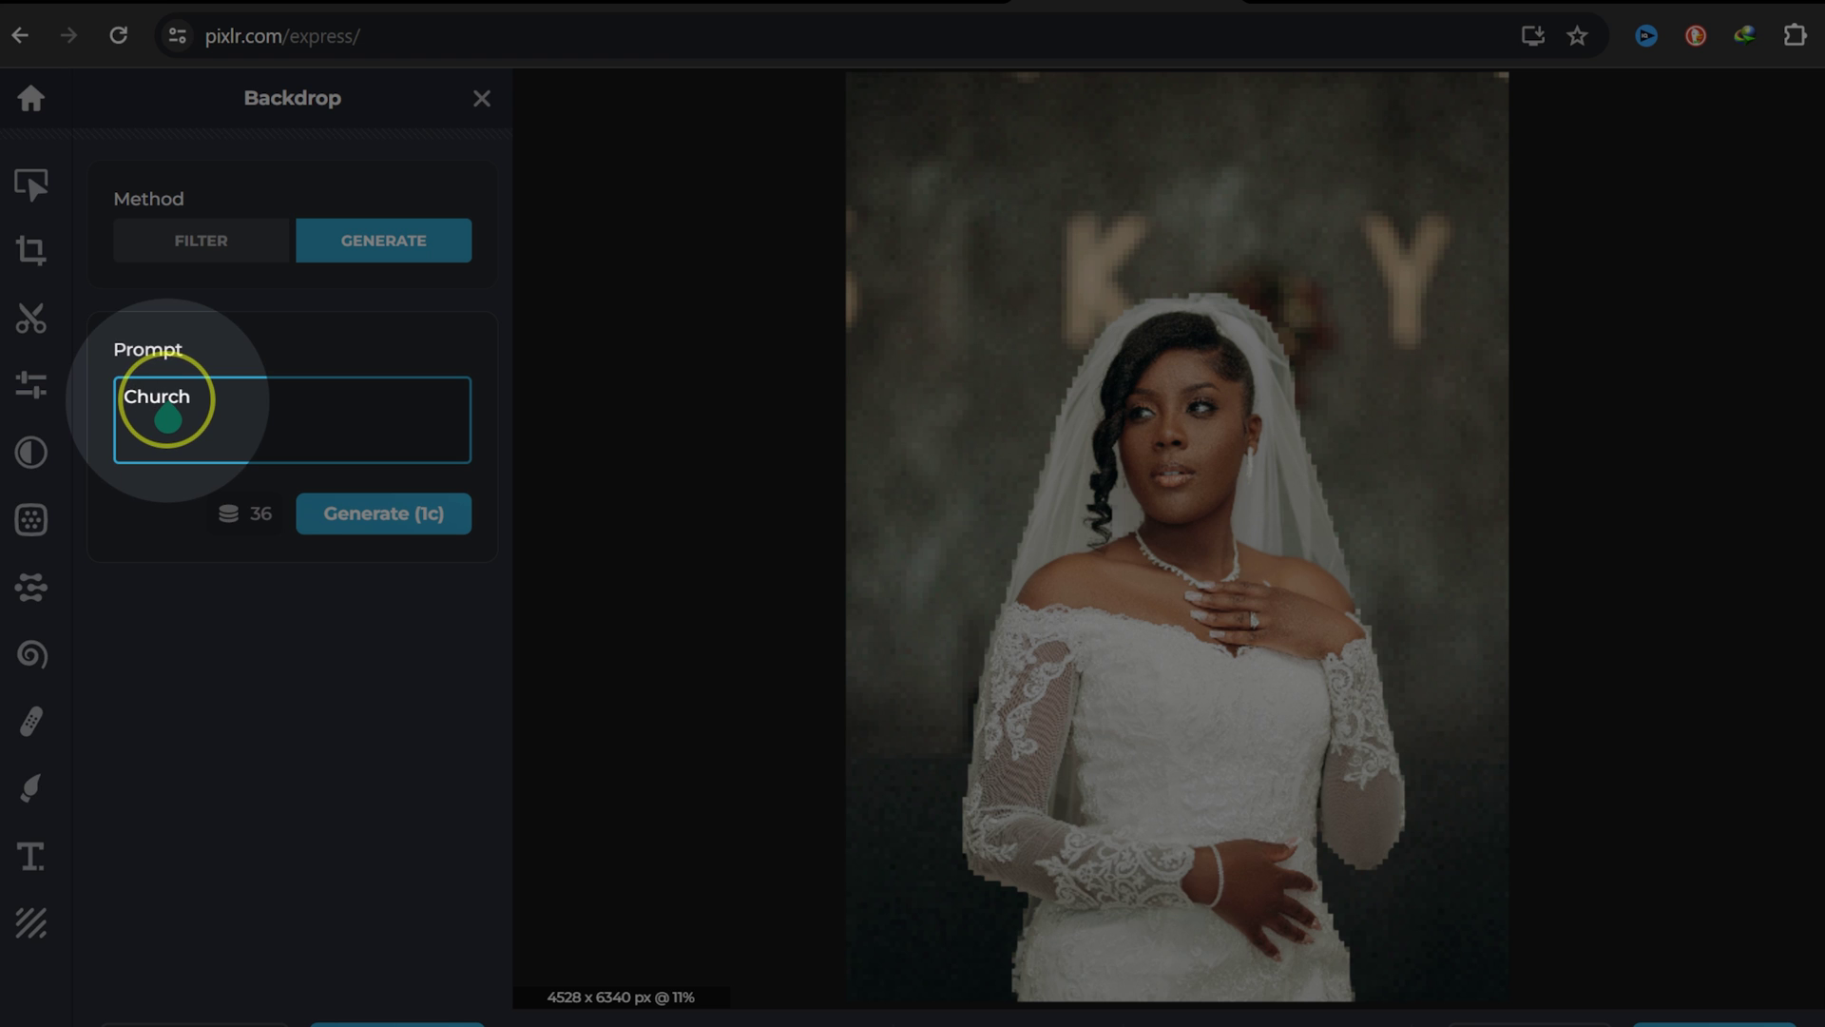
{"action": "left_click", "coordinate": [388, 521]}
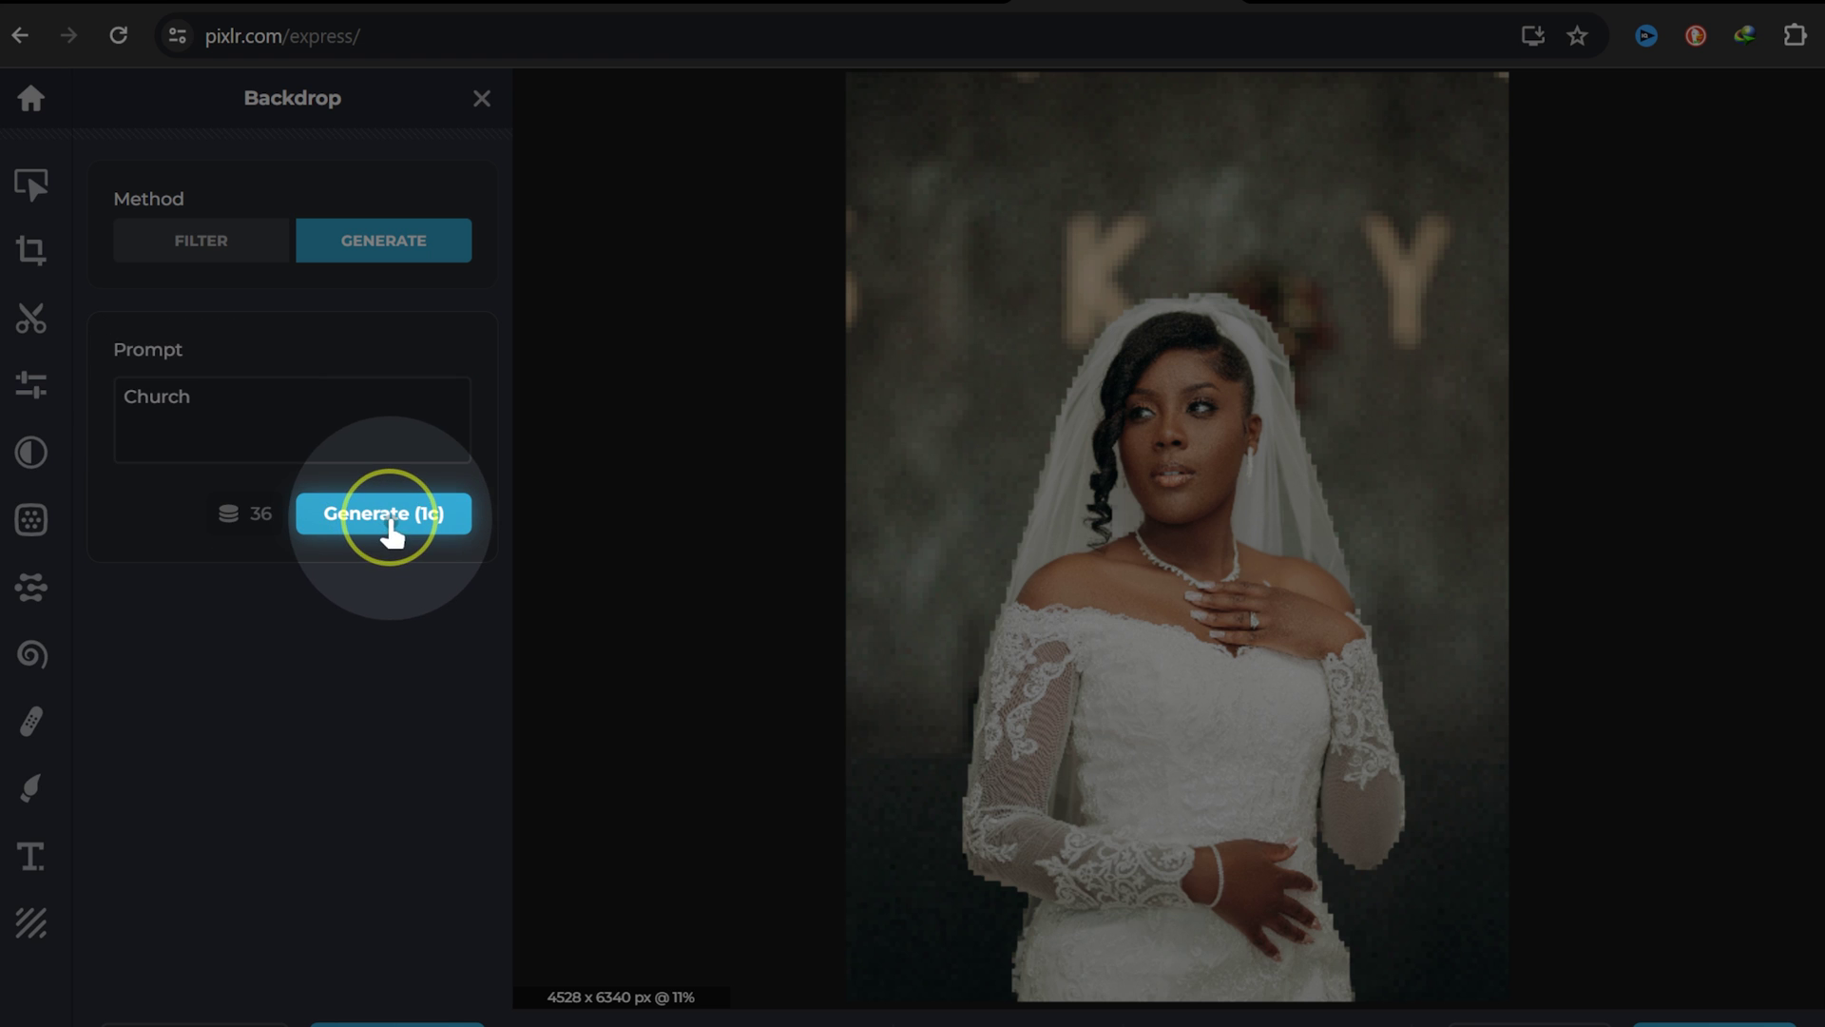
{"action": "left_click", "coordinate": [389, 518]}
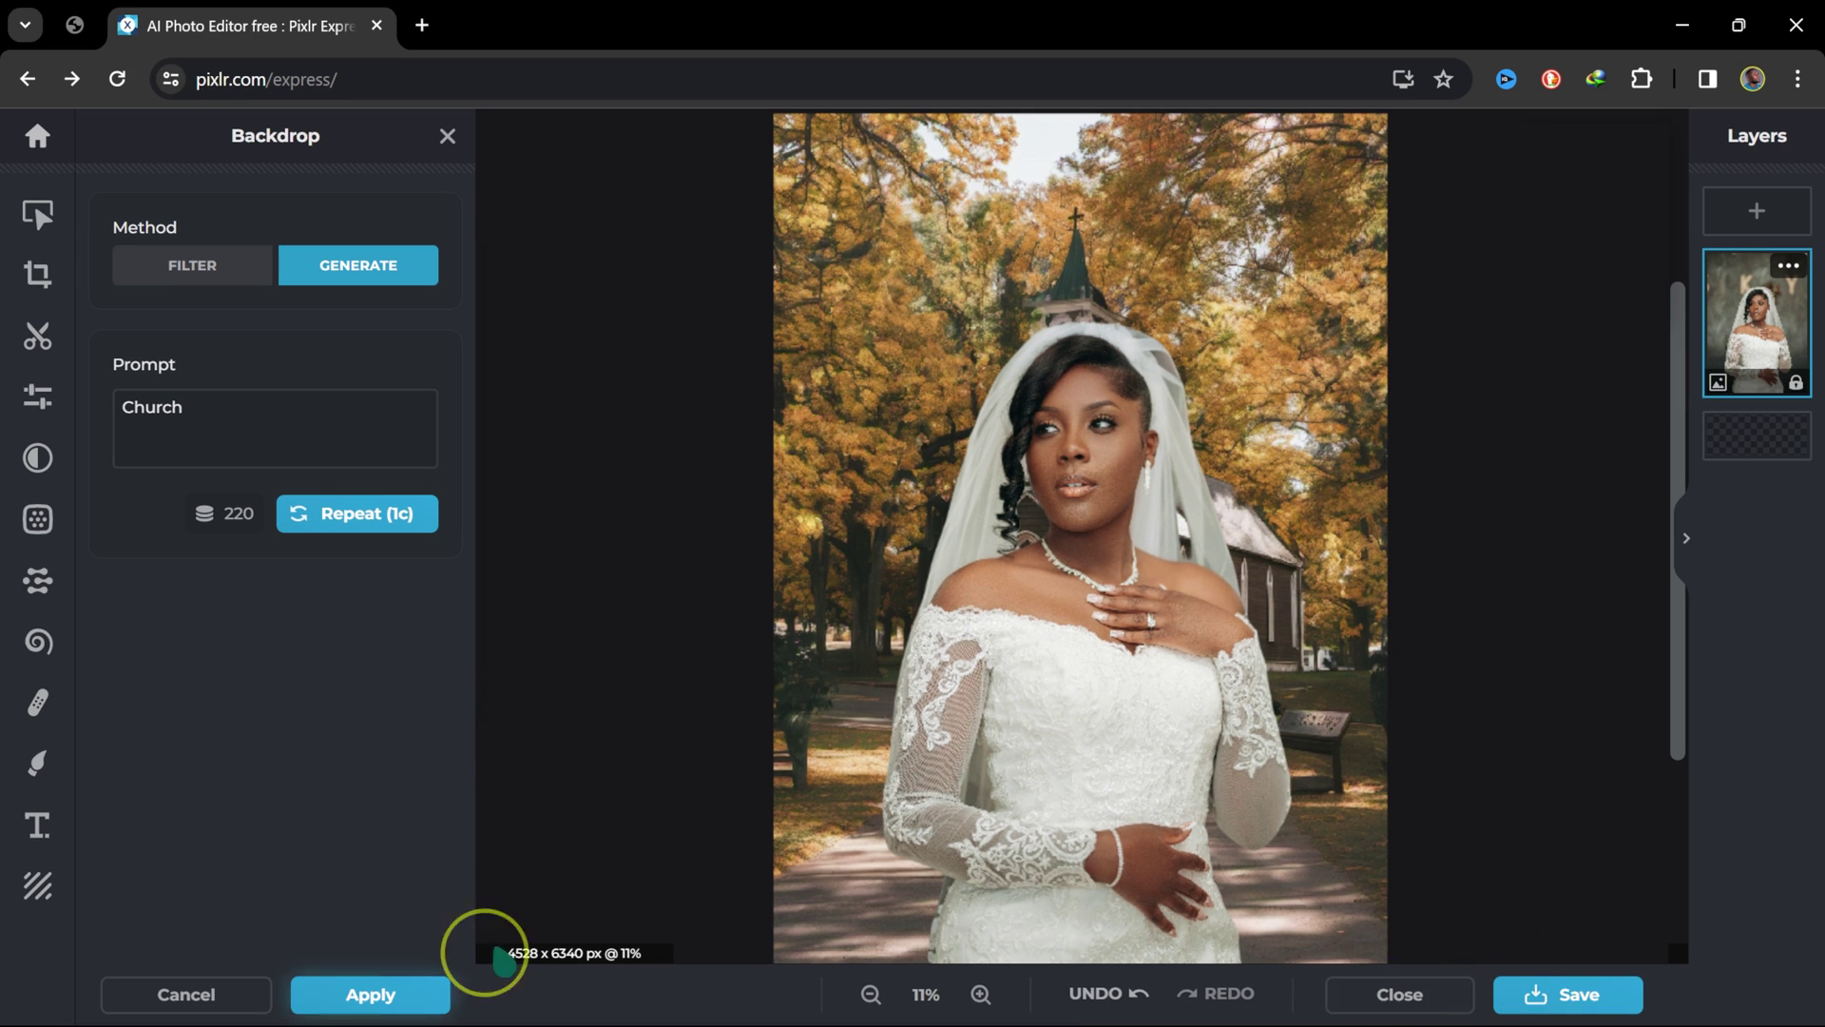
{"action": "left_click", "coordinate": [404, 1026]}
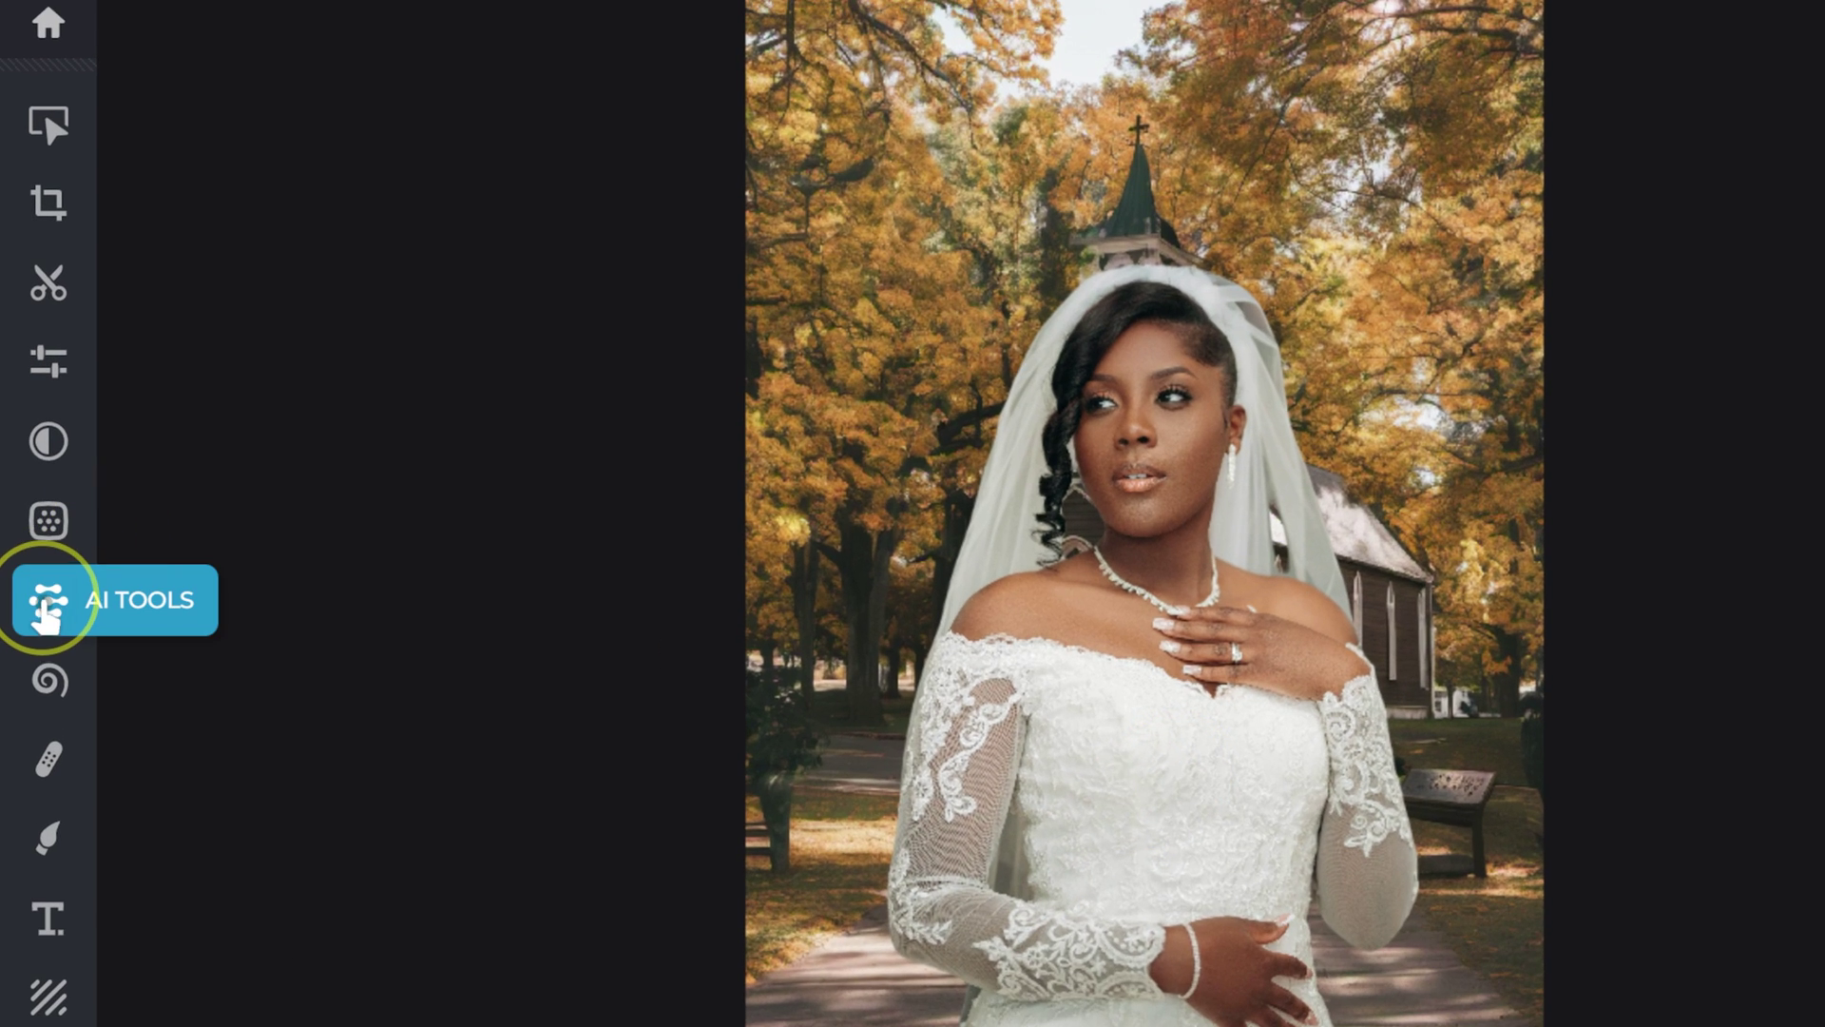
- With Generative fill, lasso the area above the bride's head and generate a "wedding crown" there using model V3
{"action": "left_click", "coordinate": [37, 580]}
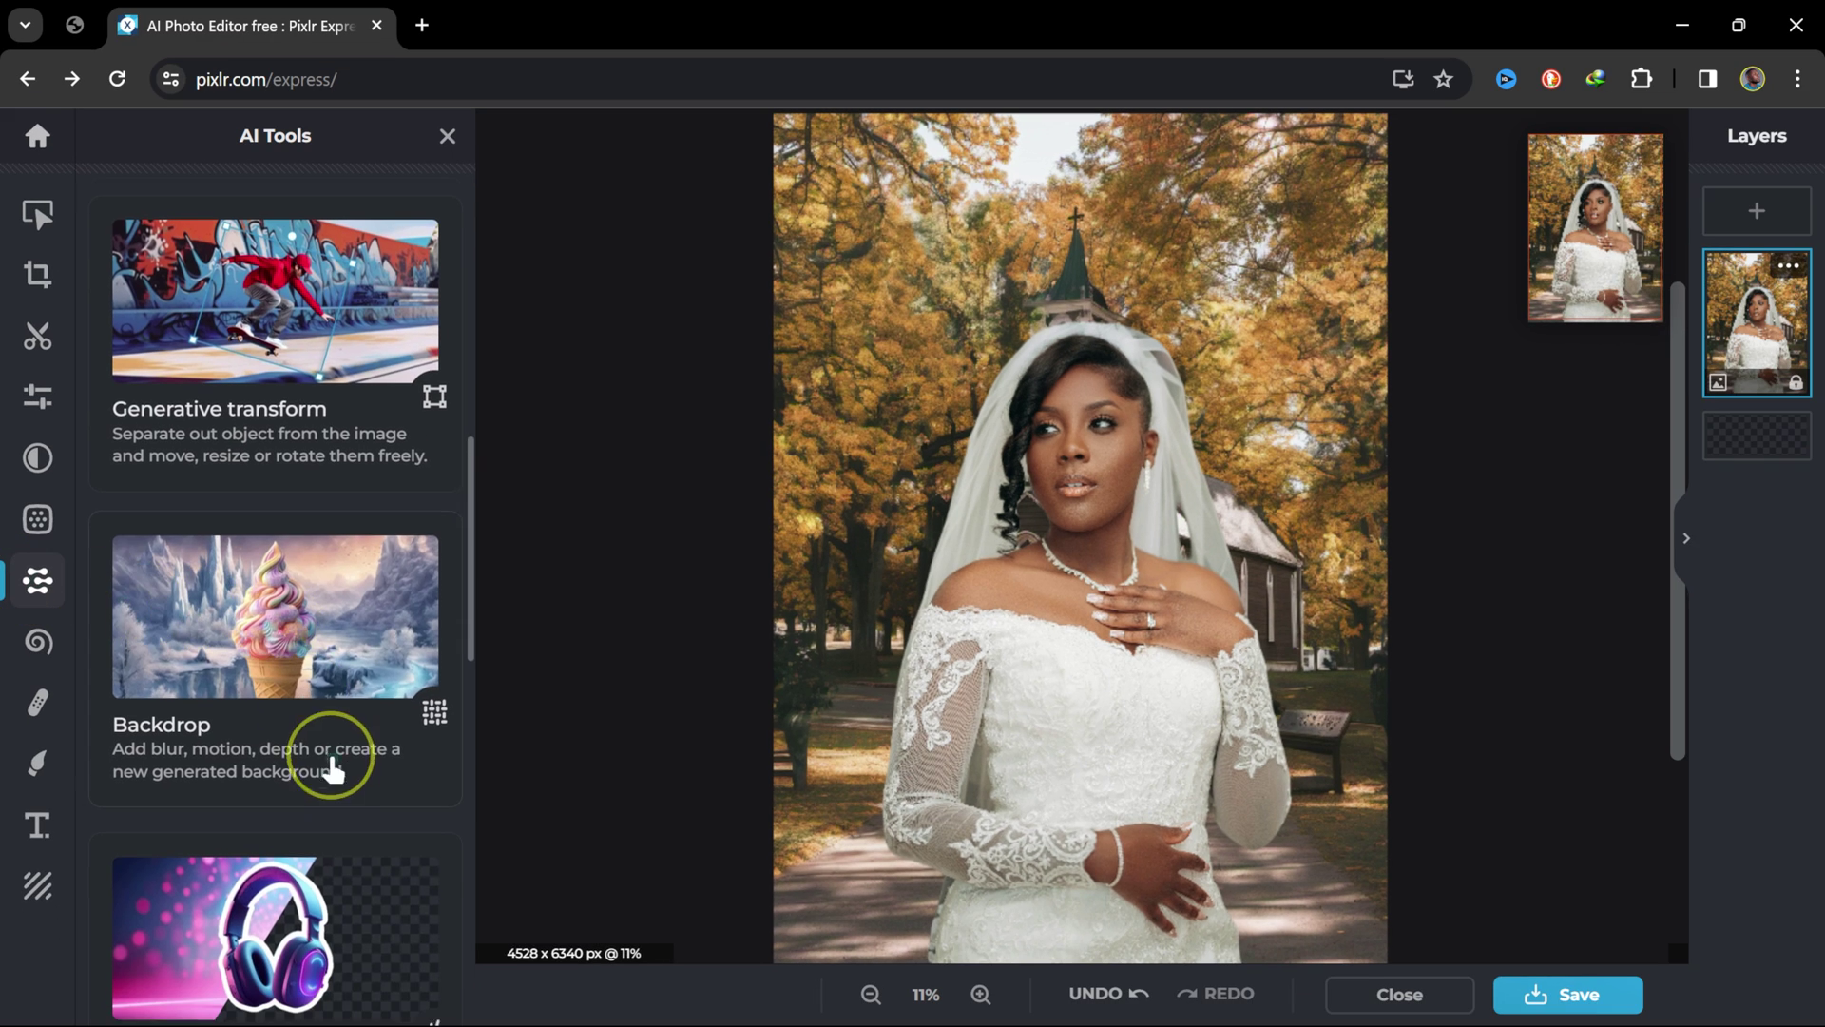
{"action": "scroll", "coordinate": [430, 842], "scroll_direction": "down", "scroll_amount": 5}
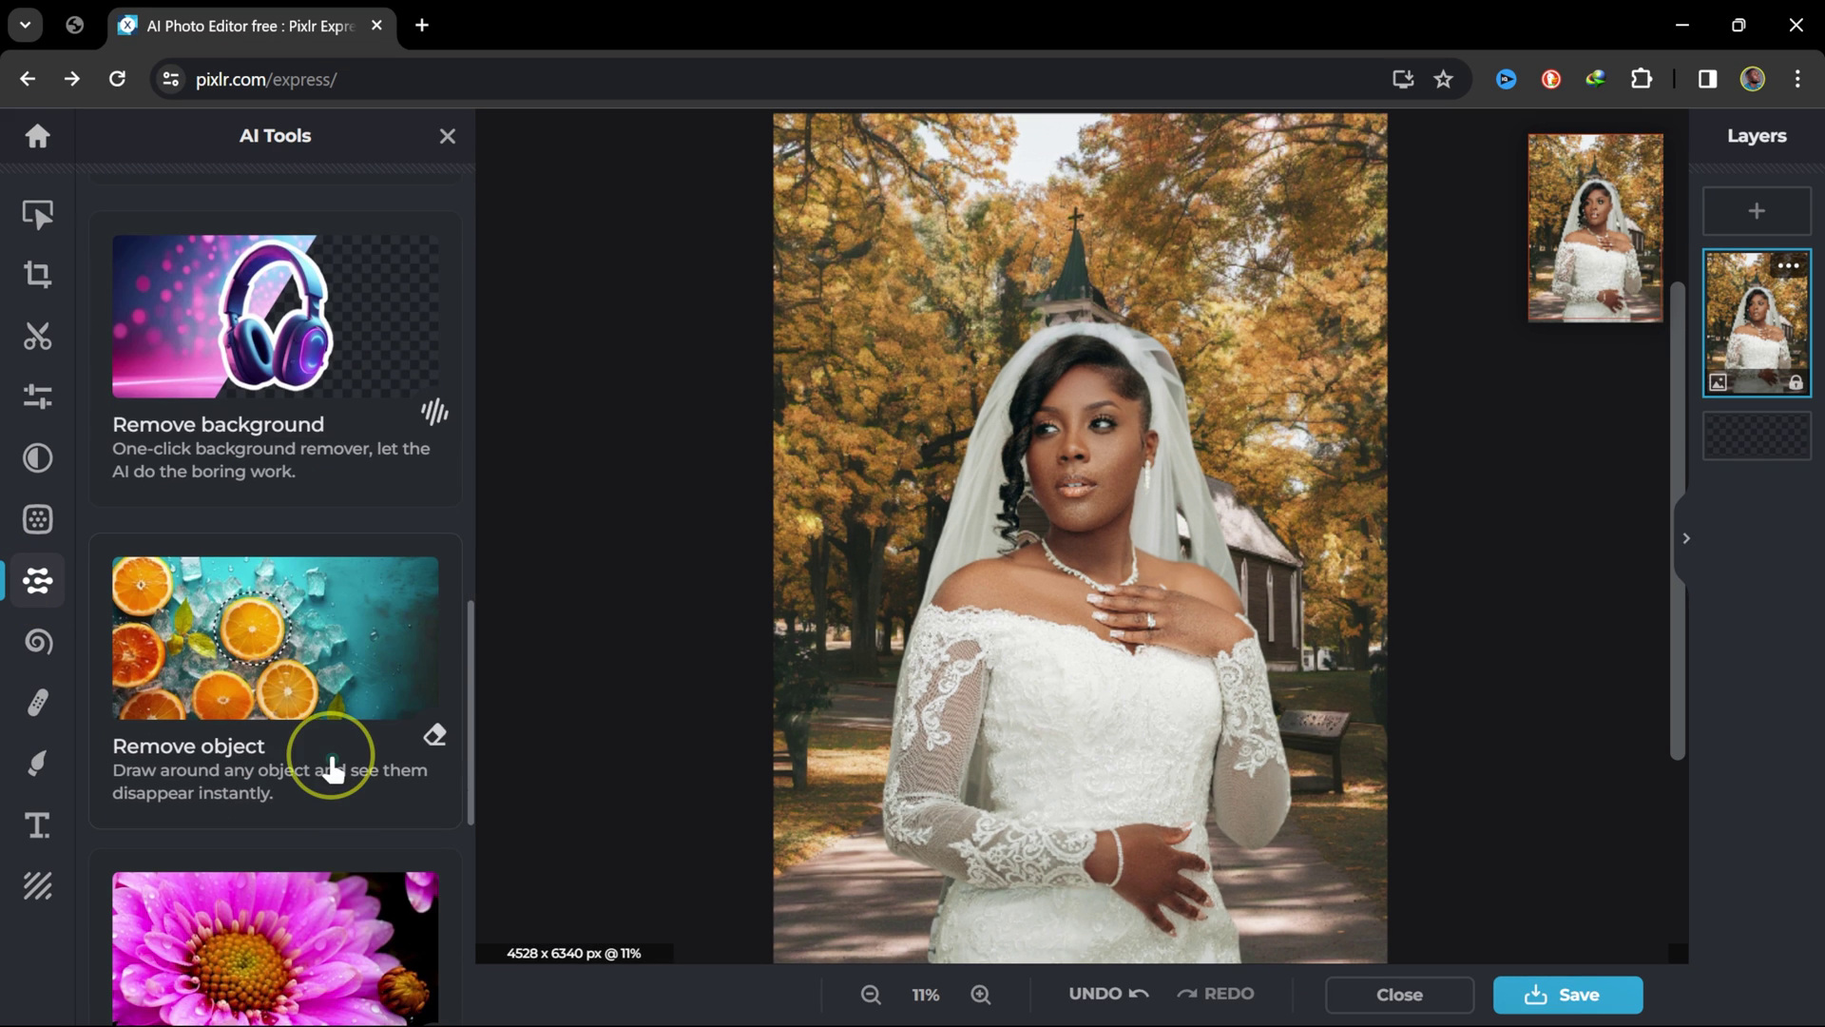
{"action": "scroll", "coordinate": [314, 789], "scroll_direction": "down", "scroll_amount": 4}
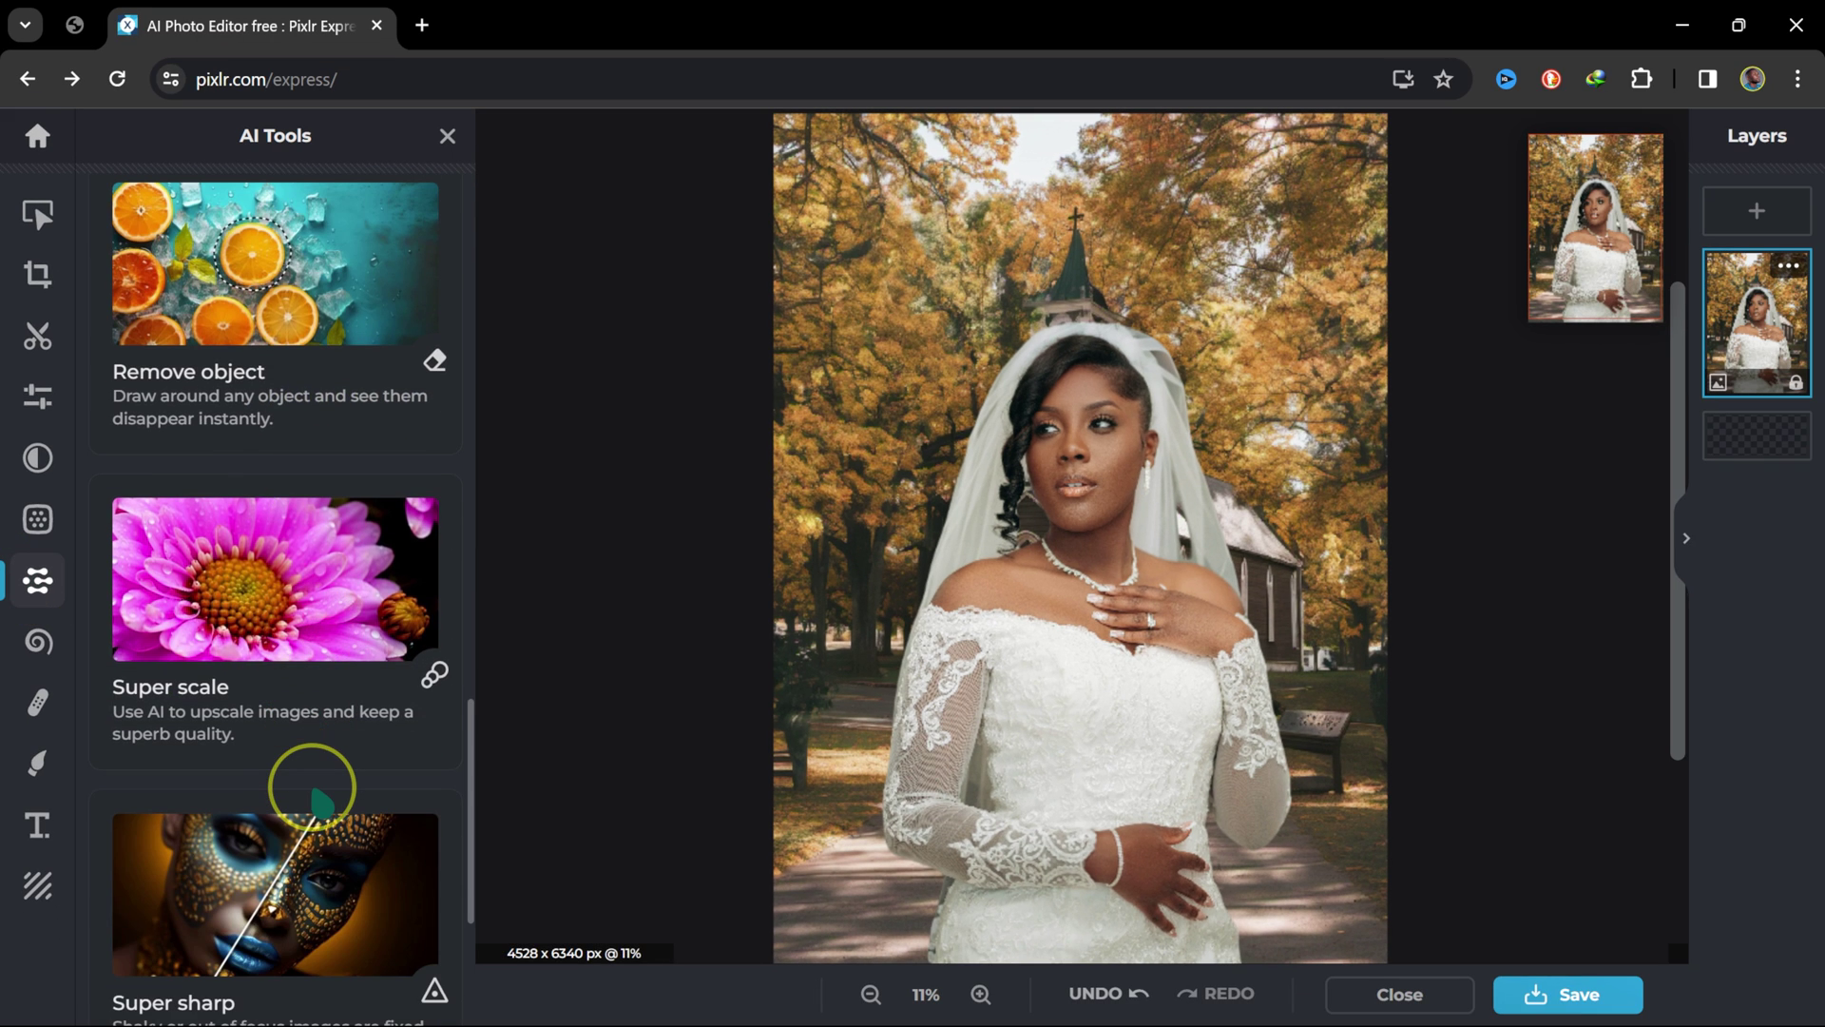
{"action": "scroll", "coordinate": [312, 787], "scroll_direction": "down", "scroll_amount": 4}
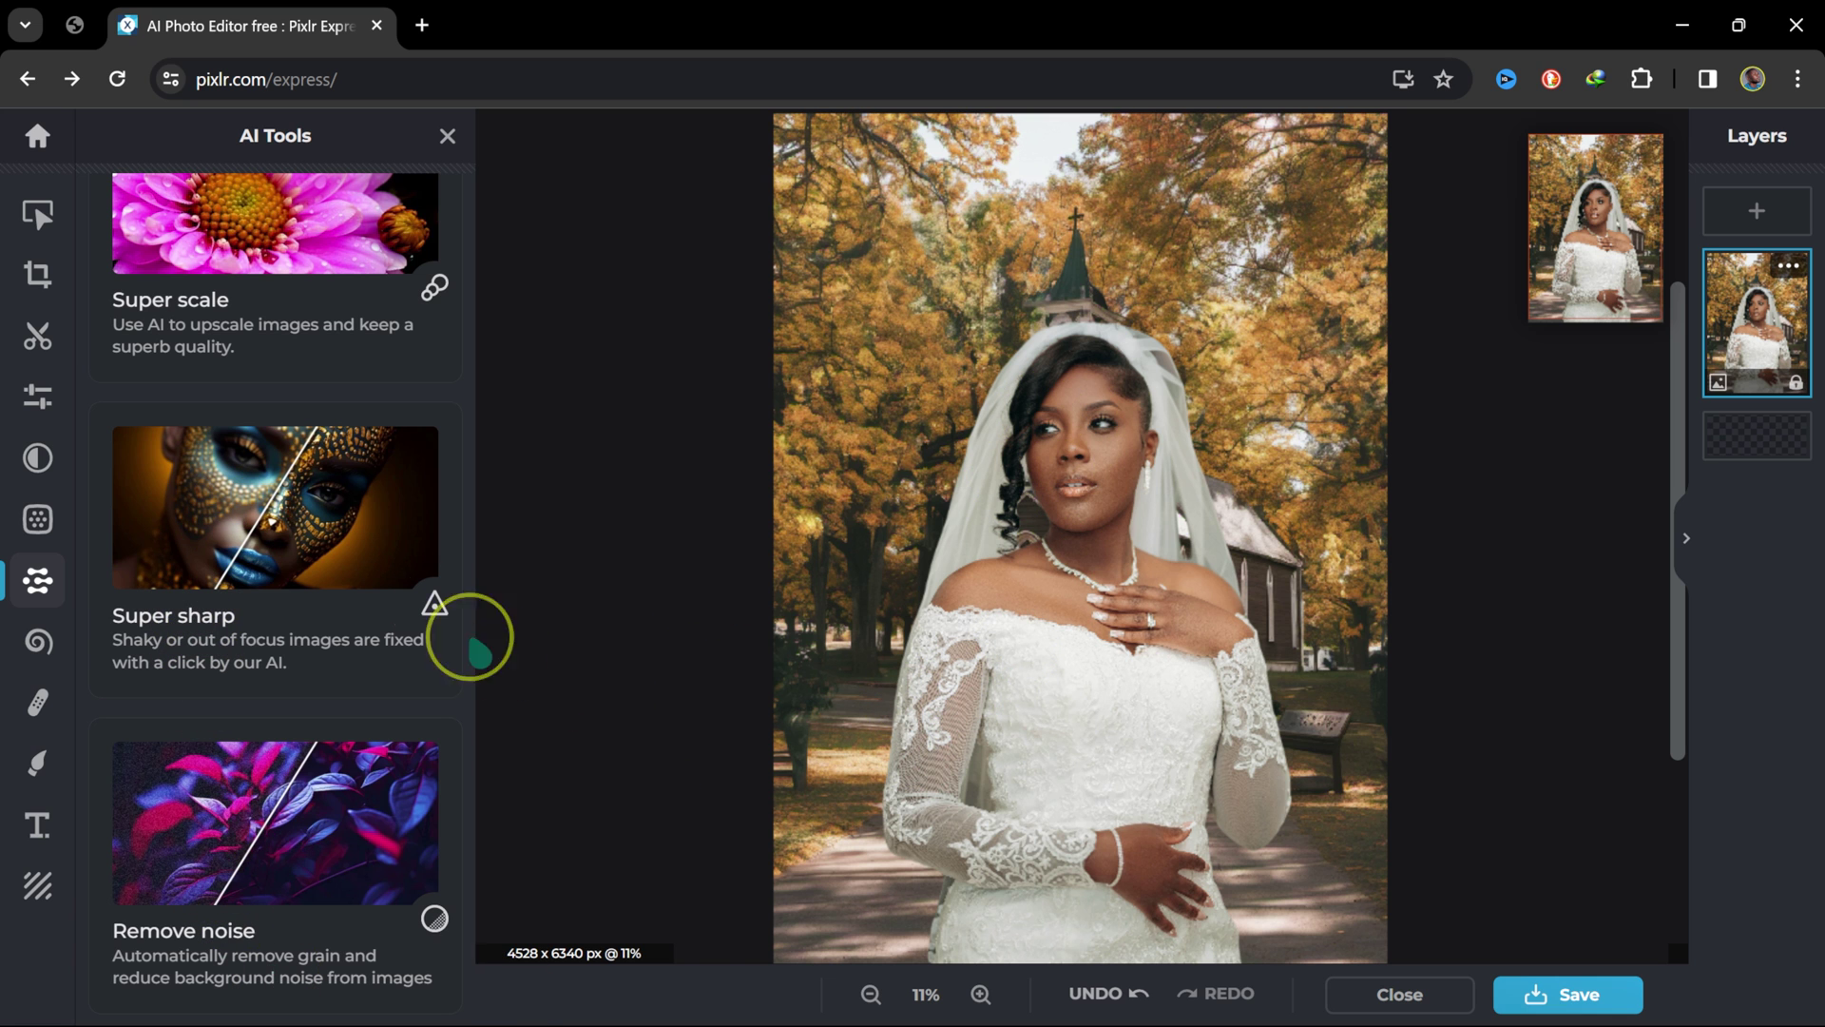
{"action": "scroll", "coordinate": [337, 547], "scroll_direction": "up", "scroll_amount": 20}
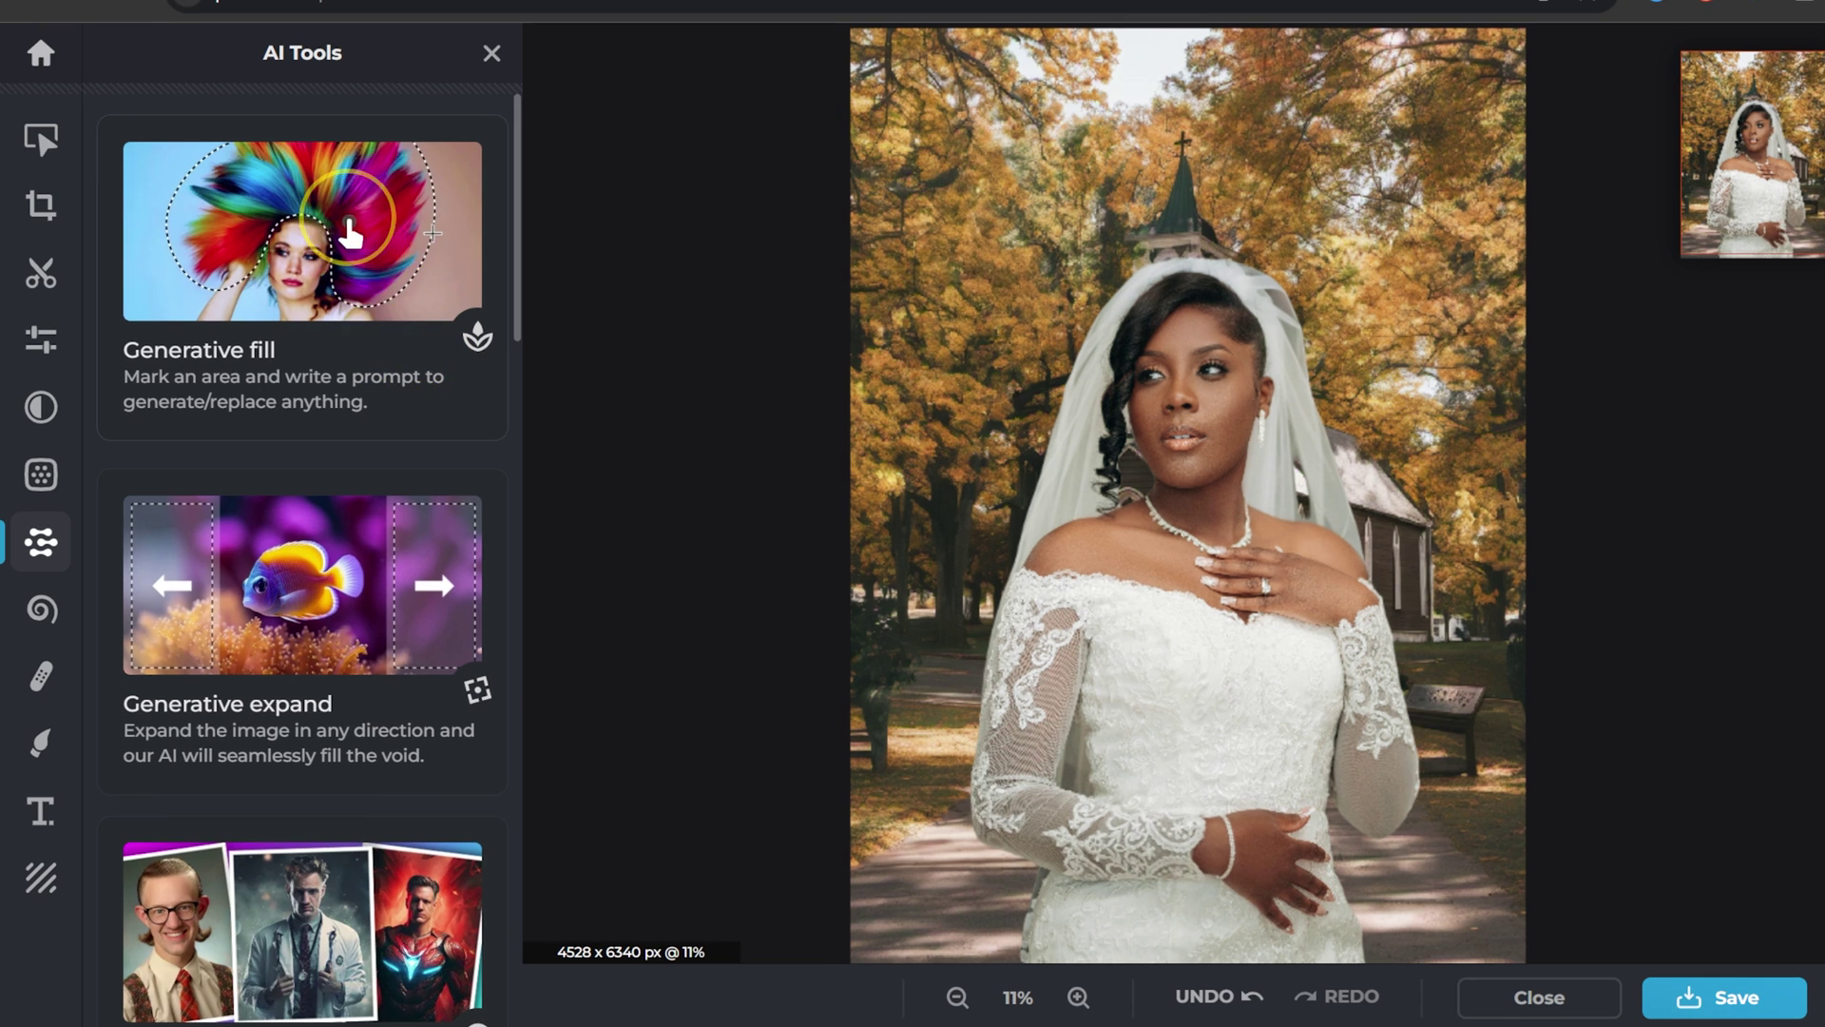
{"action": "left_click", "coordinate": [342, 338]}
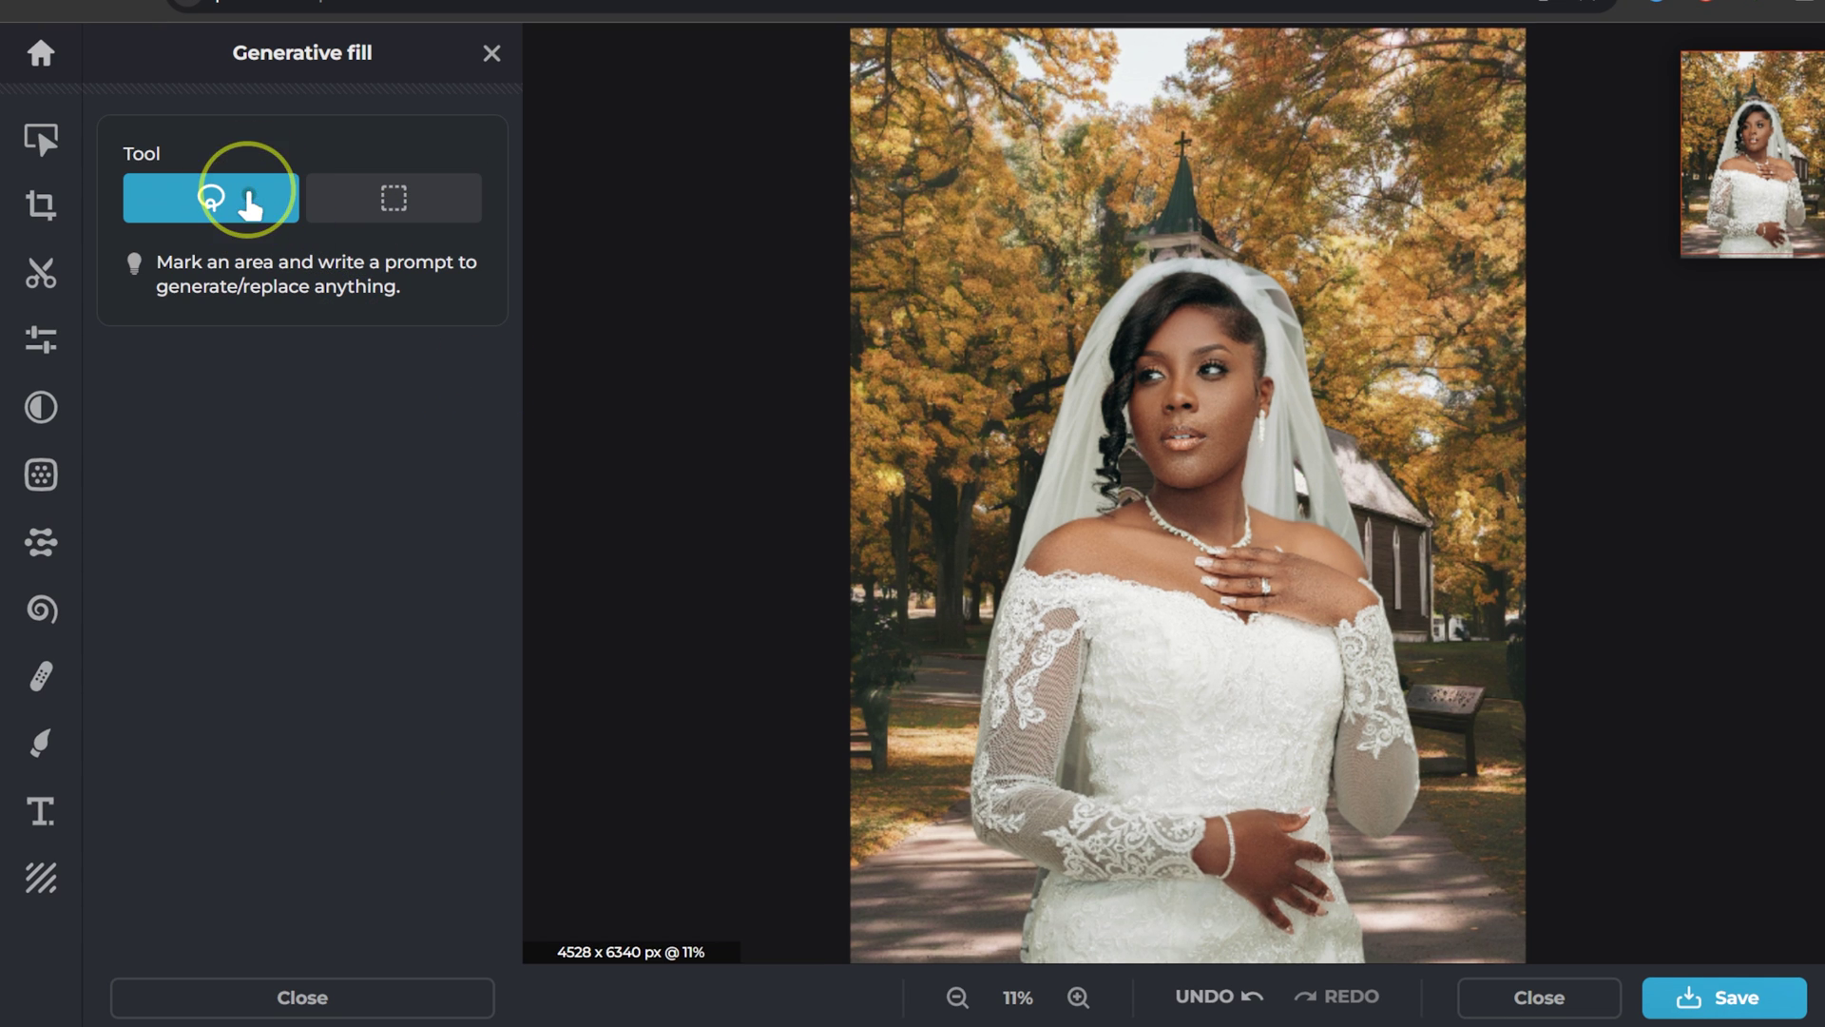
{"action": "mouse_move", "coordinate": [1317, 127]}
{"action": "left_mouse_down"}
{"action": "mouse_move", "coordinate": [1155, 109]}
{"action": "mouse_move", "coordinate": [1102, 294]}
{"action": "mouse_move", "coordinate": [1327, 142]}
{"action": "left_mouse_up"}
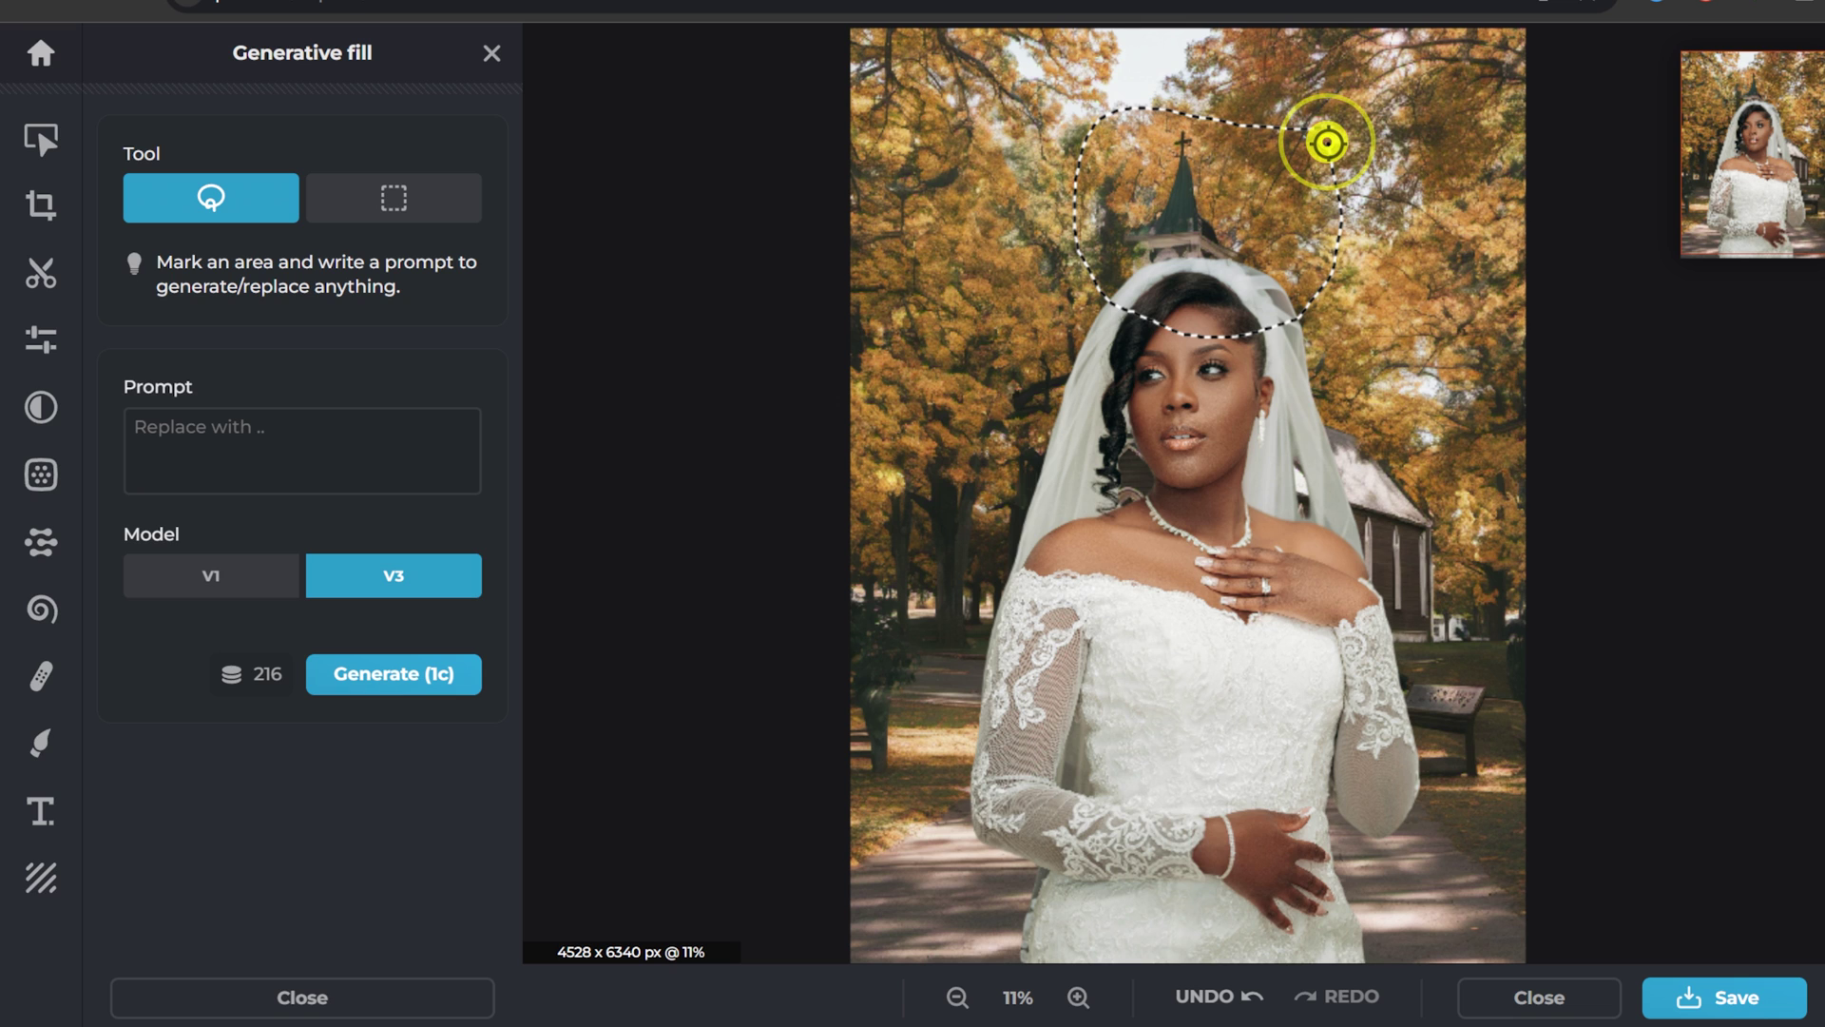
{"action": "left_click_drag", "start_coordinate": [1327, 143], "coordinate": [1321, 133]}
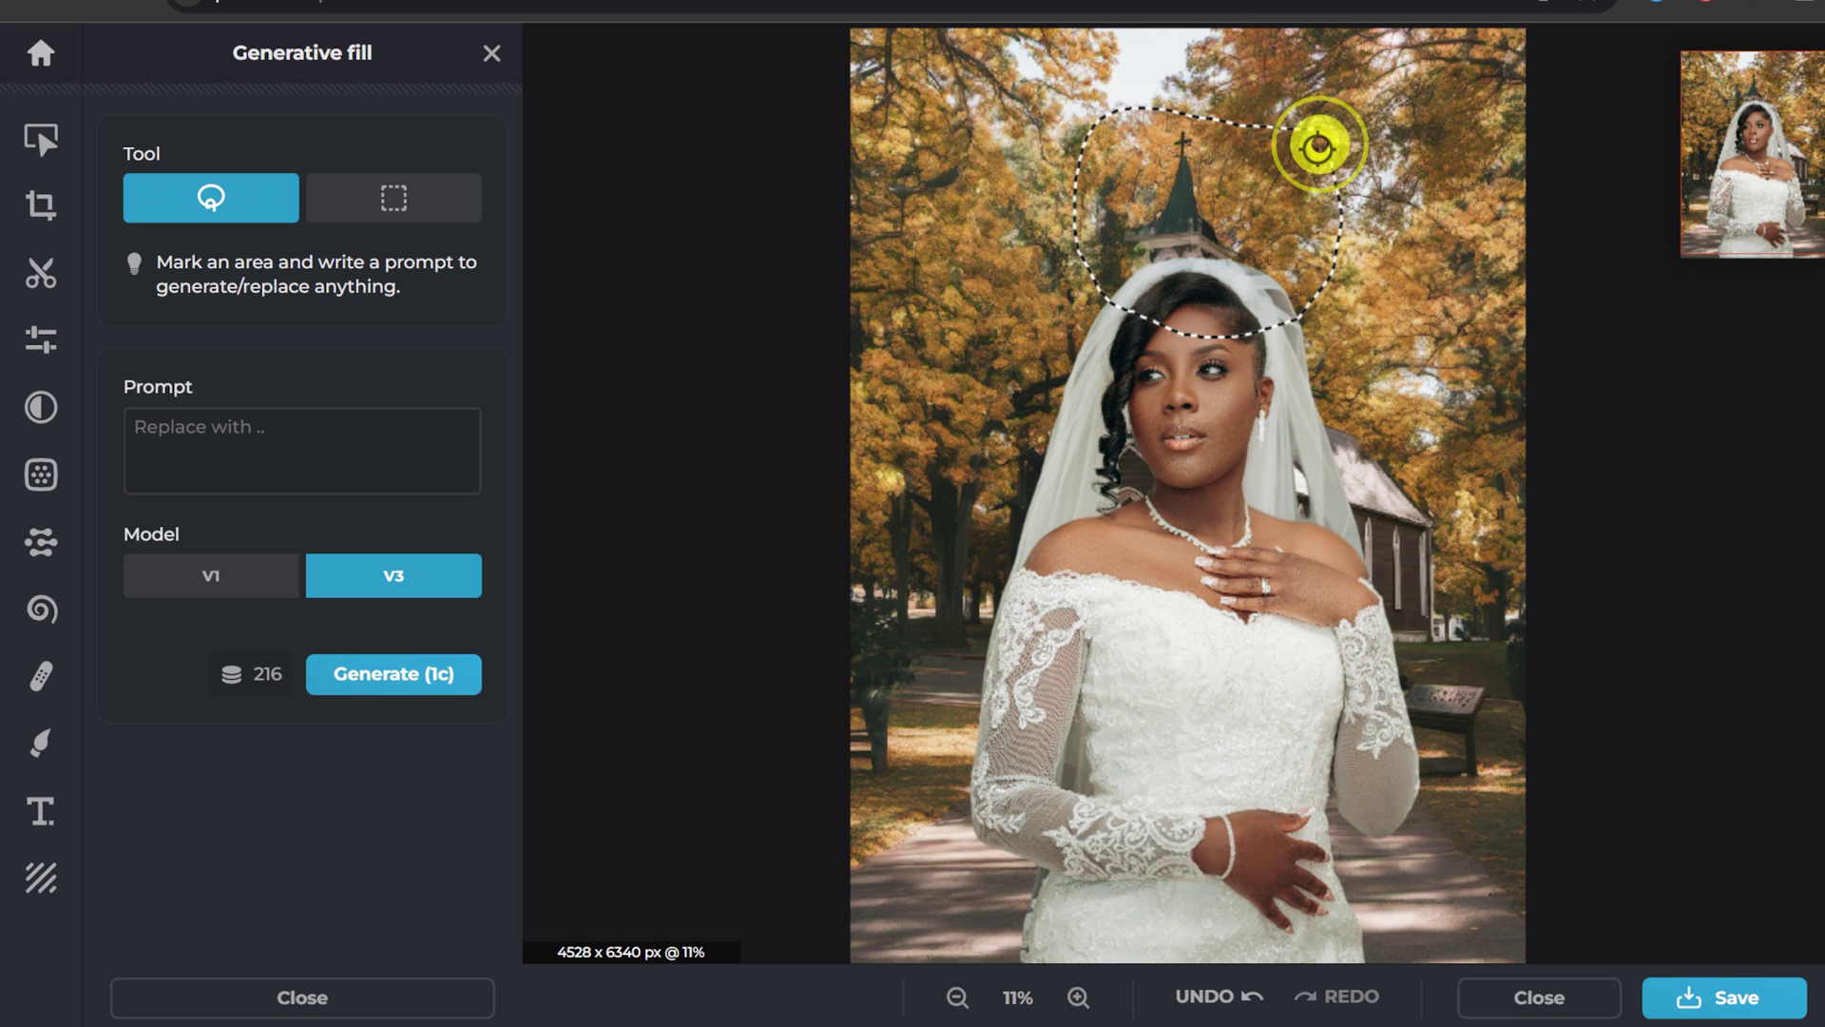
{"action": "left_click", "coordinate": [245, 448]}
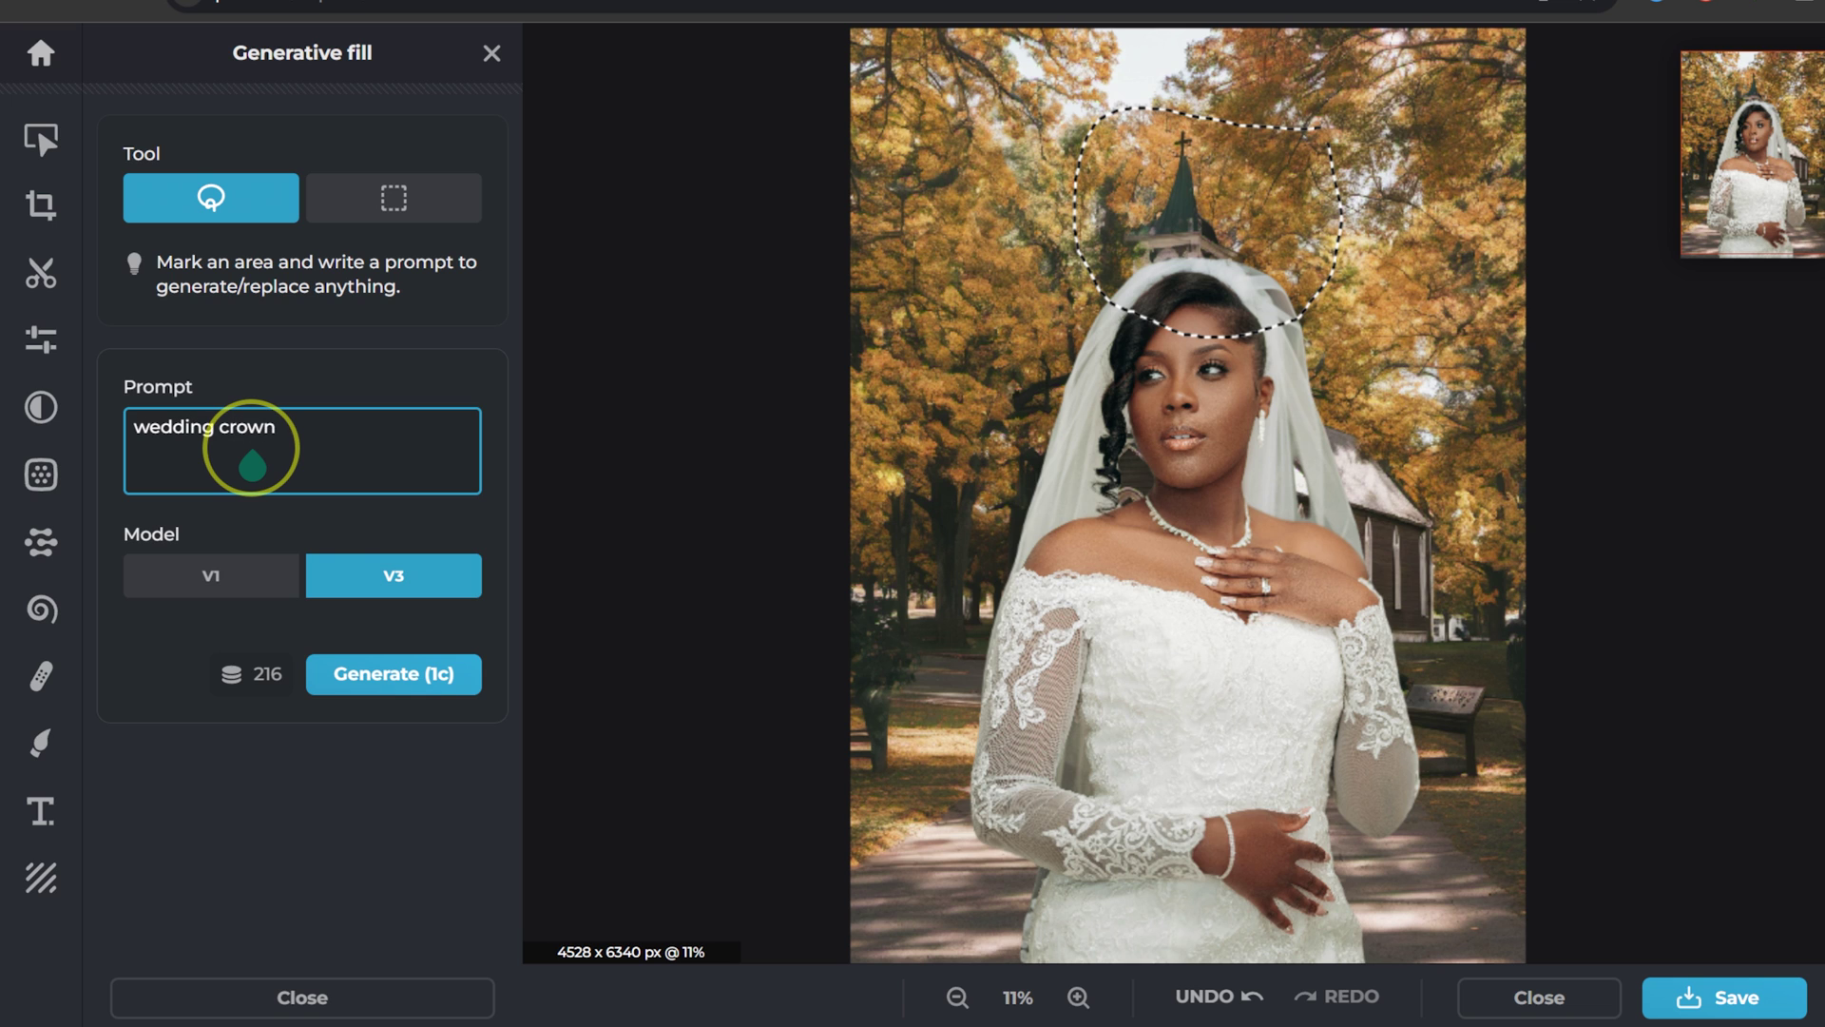
{"action": "left_click", "coordinate": [445, 669]}
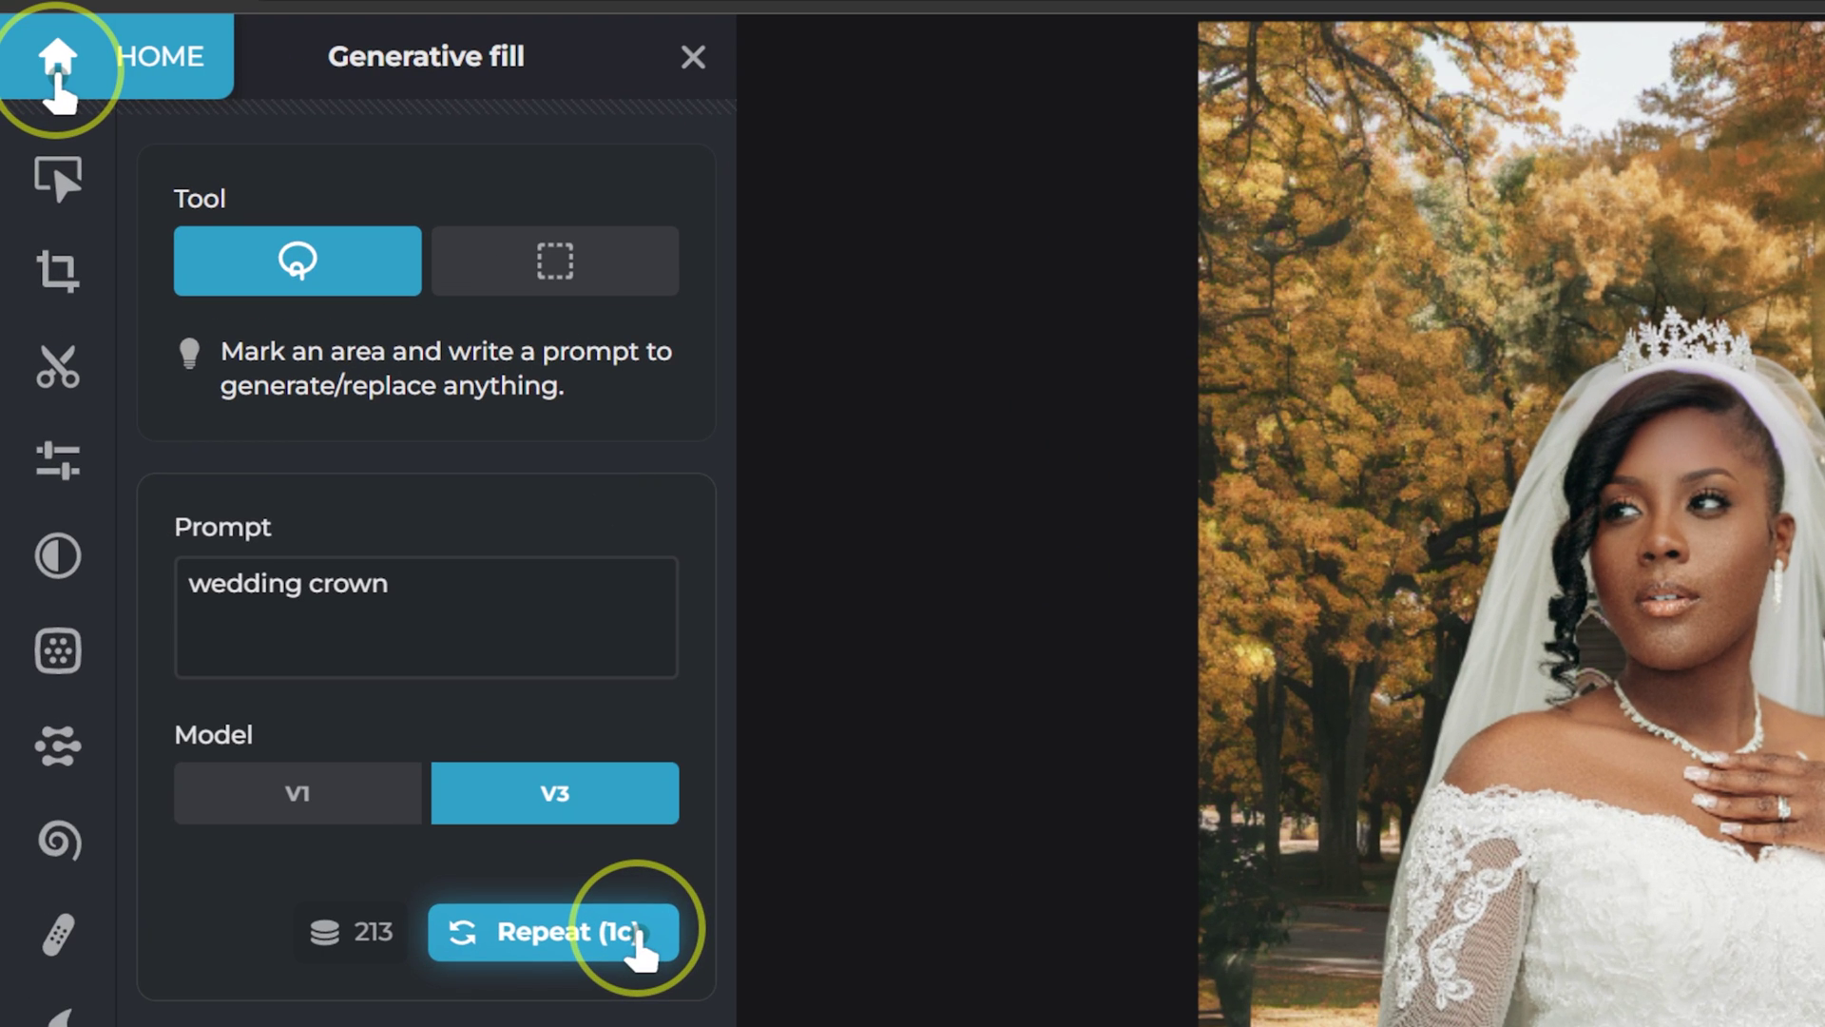
- Open the Example (6) photo as a new document at its original size of 3456 x 5184 px
{"action": "left_click", "coordinate": [57, 71]}
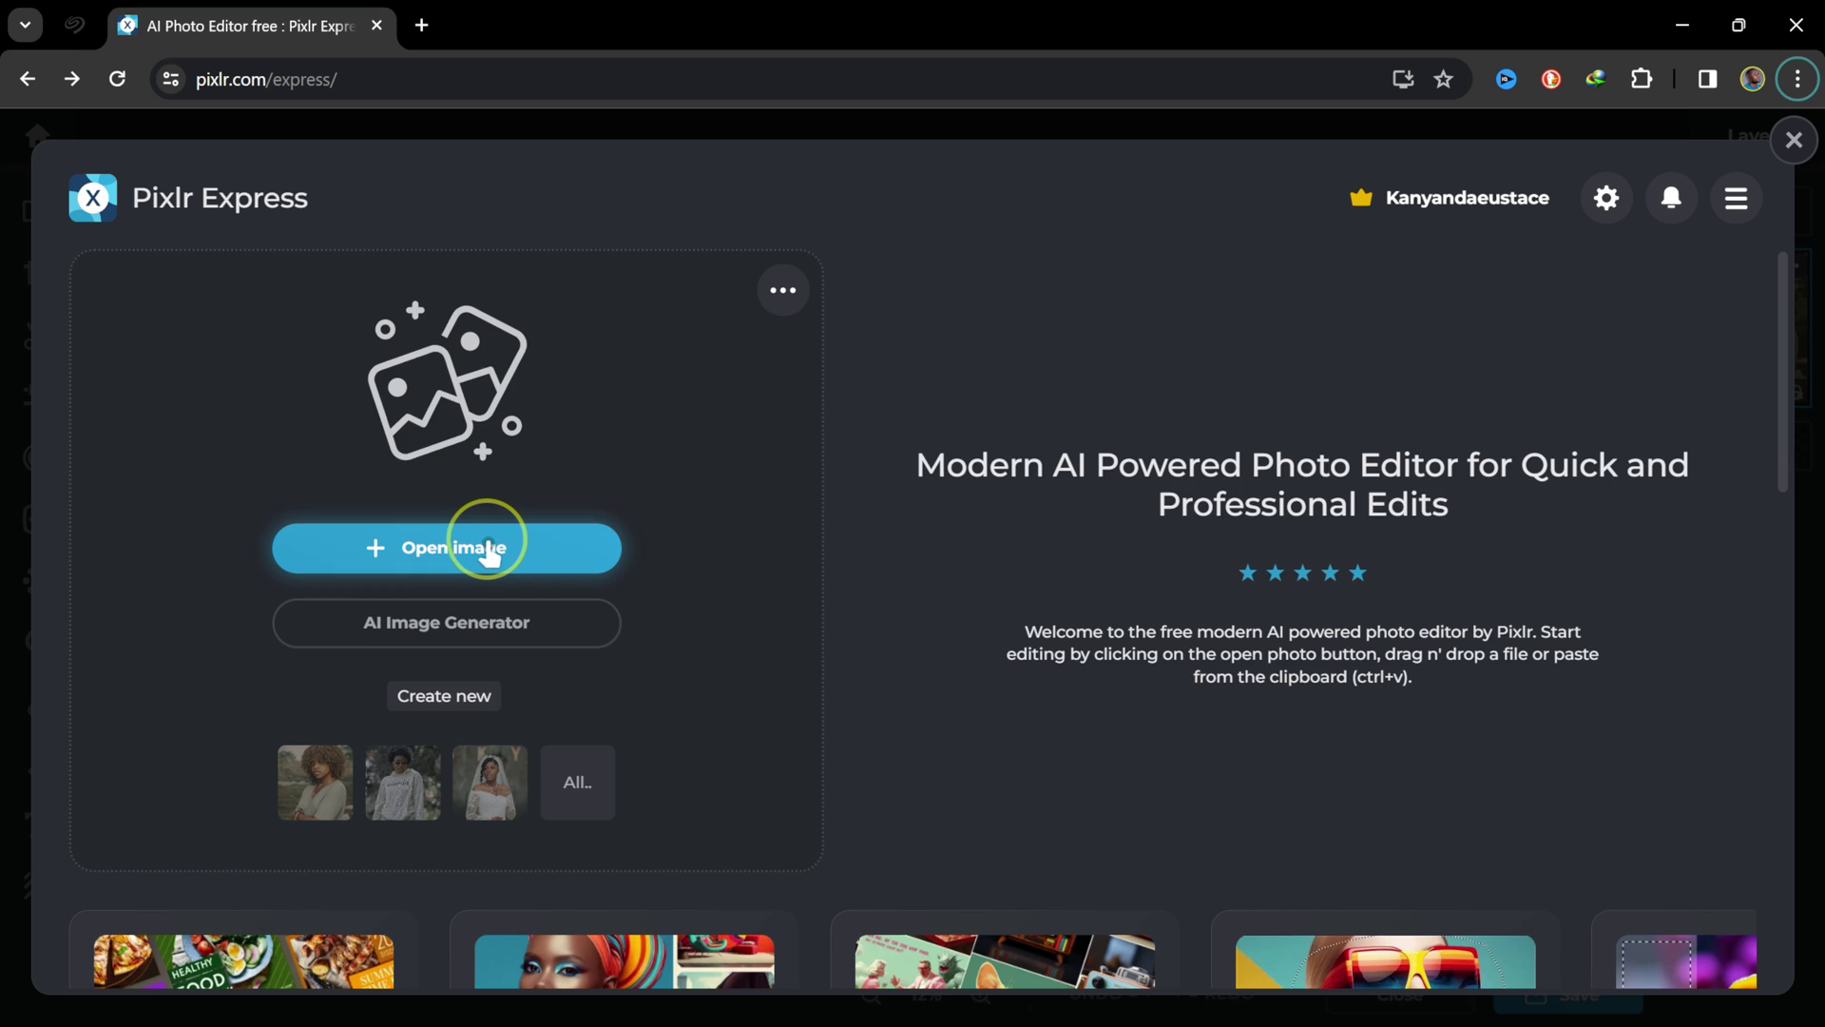
{"action": "left_click", "coordinate": [488, 551]}
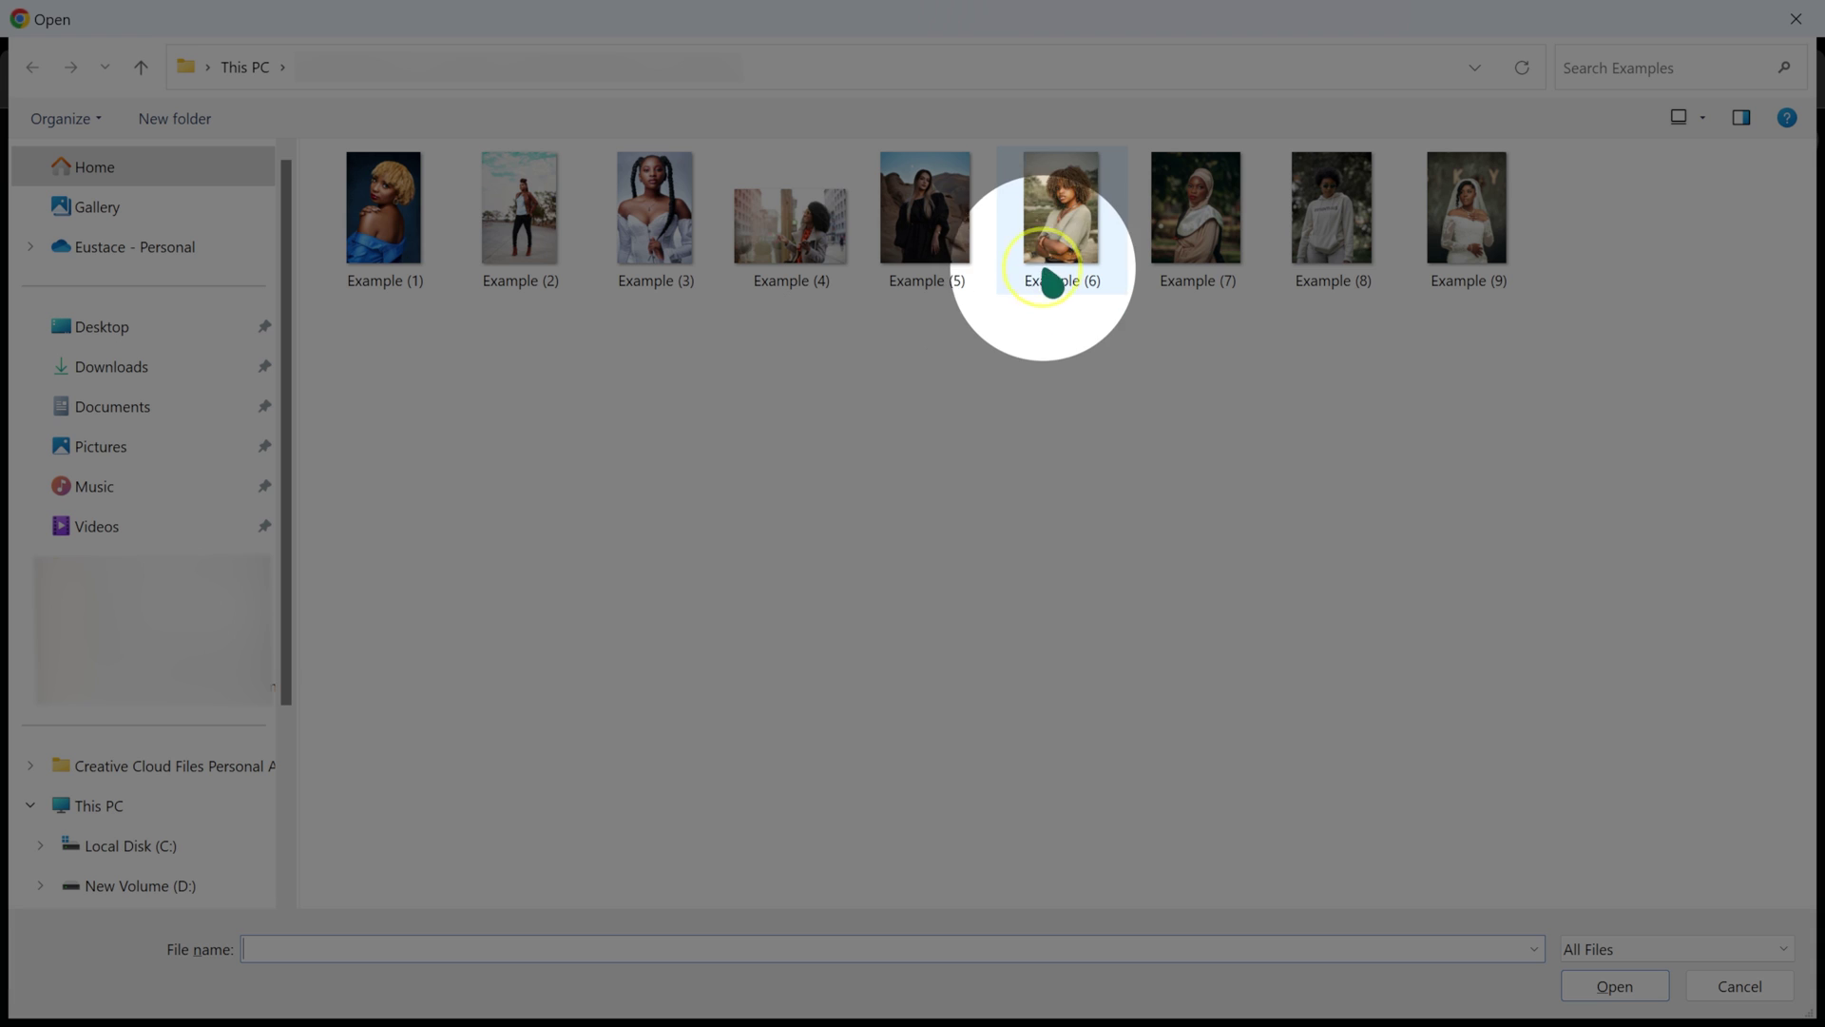
{"action": "left_click", "coordinate": [1060, 226]}
{"action": "double_click", "coordinate": [1060, 226]}
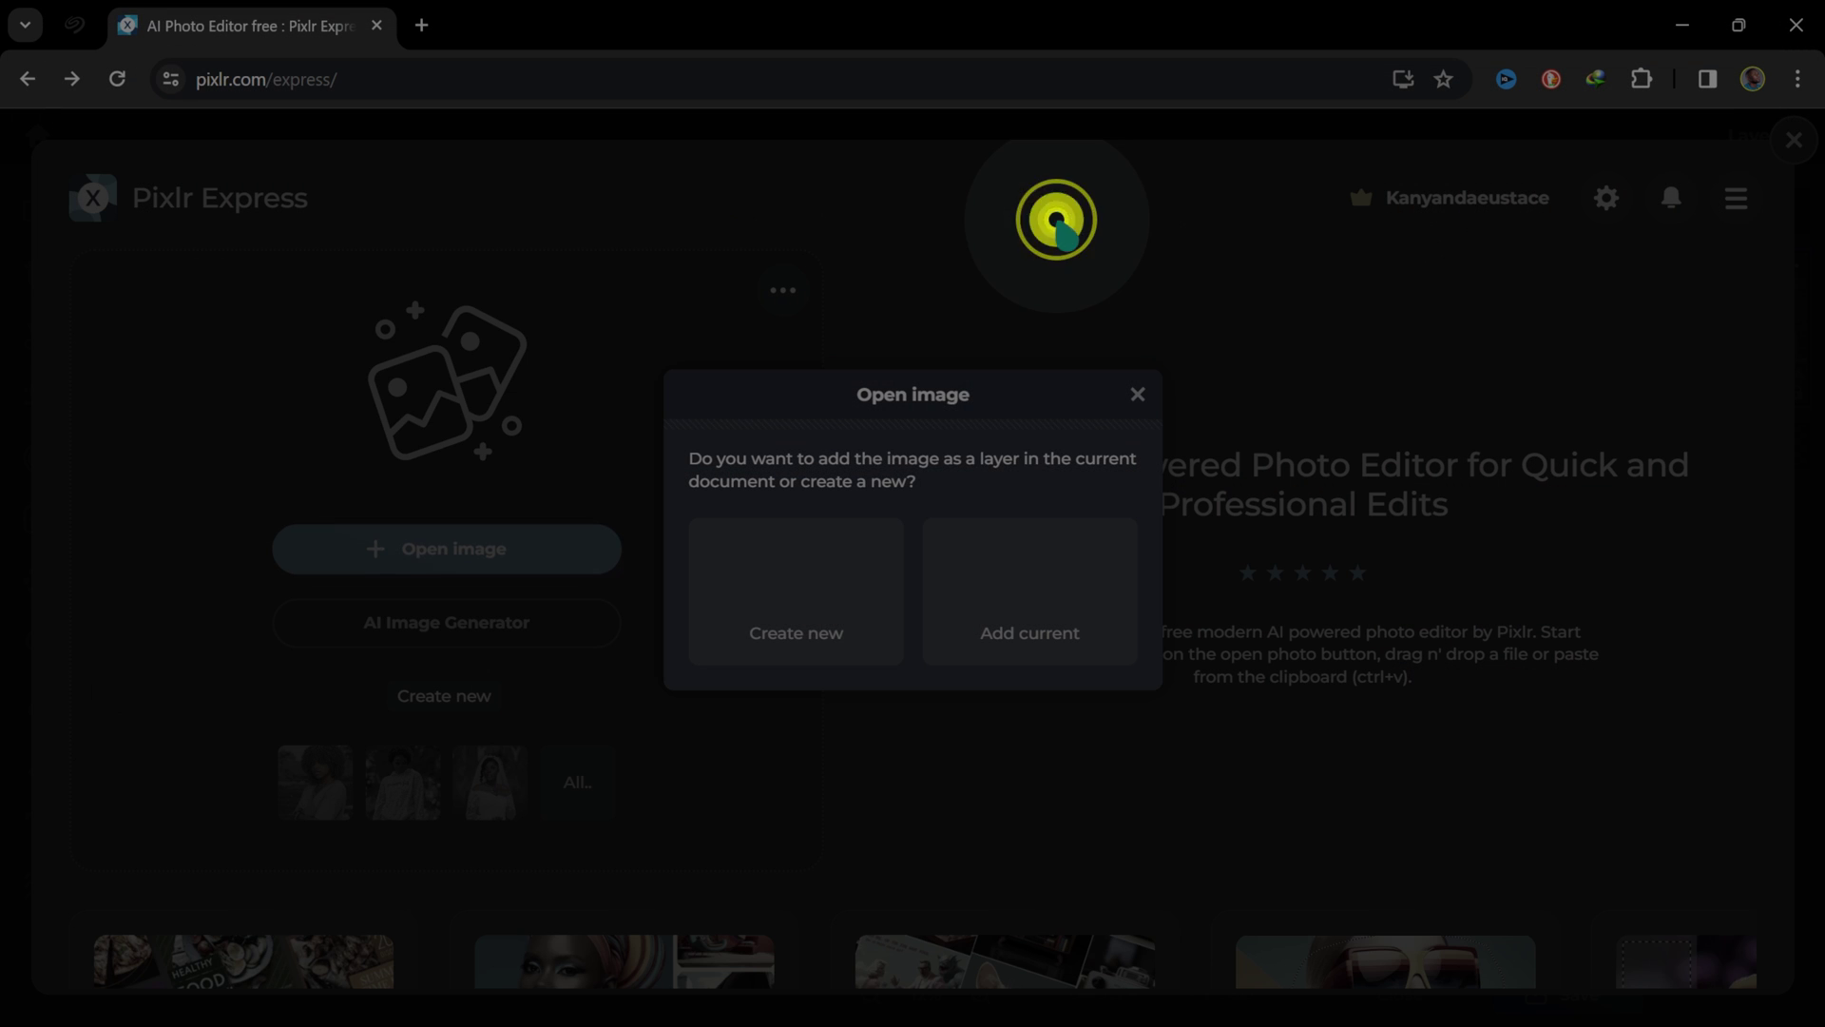
{"action": "left_click", "coordinate": [806, 594]}
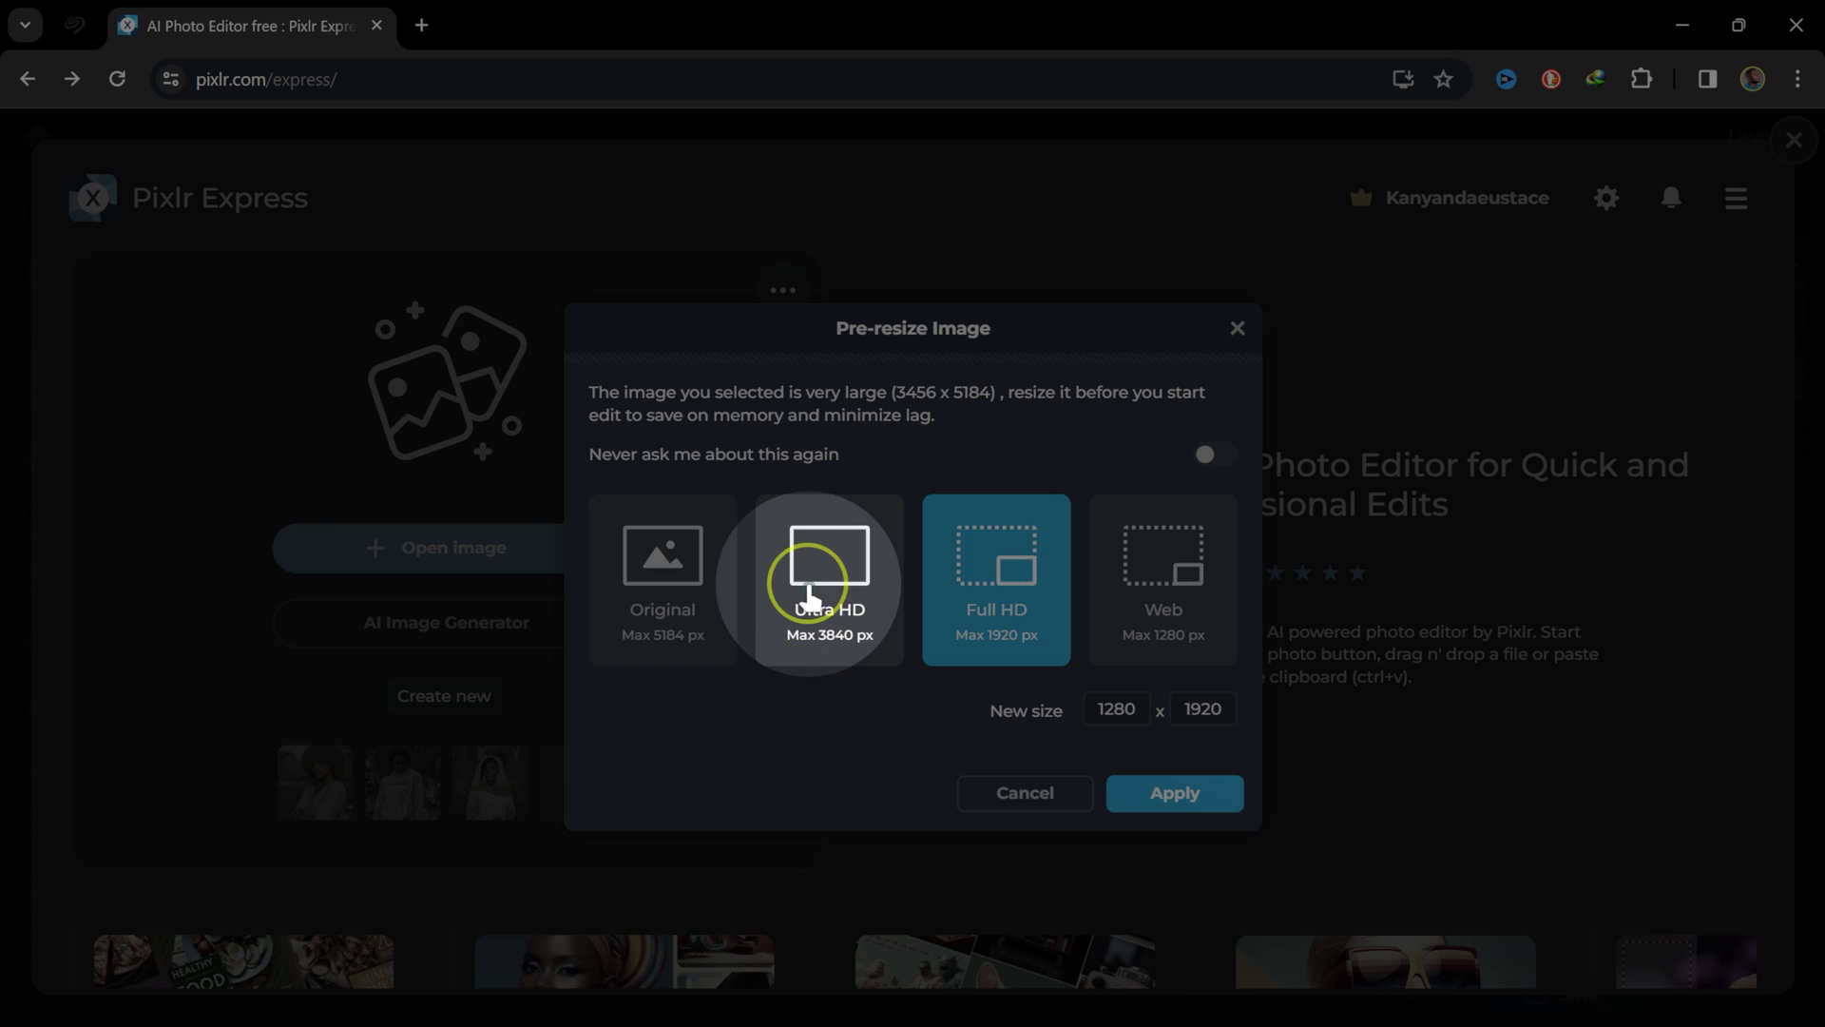
{"action": "left_click", "coordinate": [664, 575]}
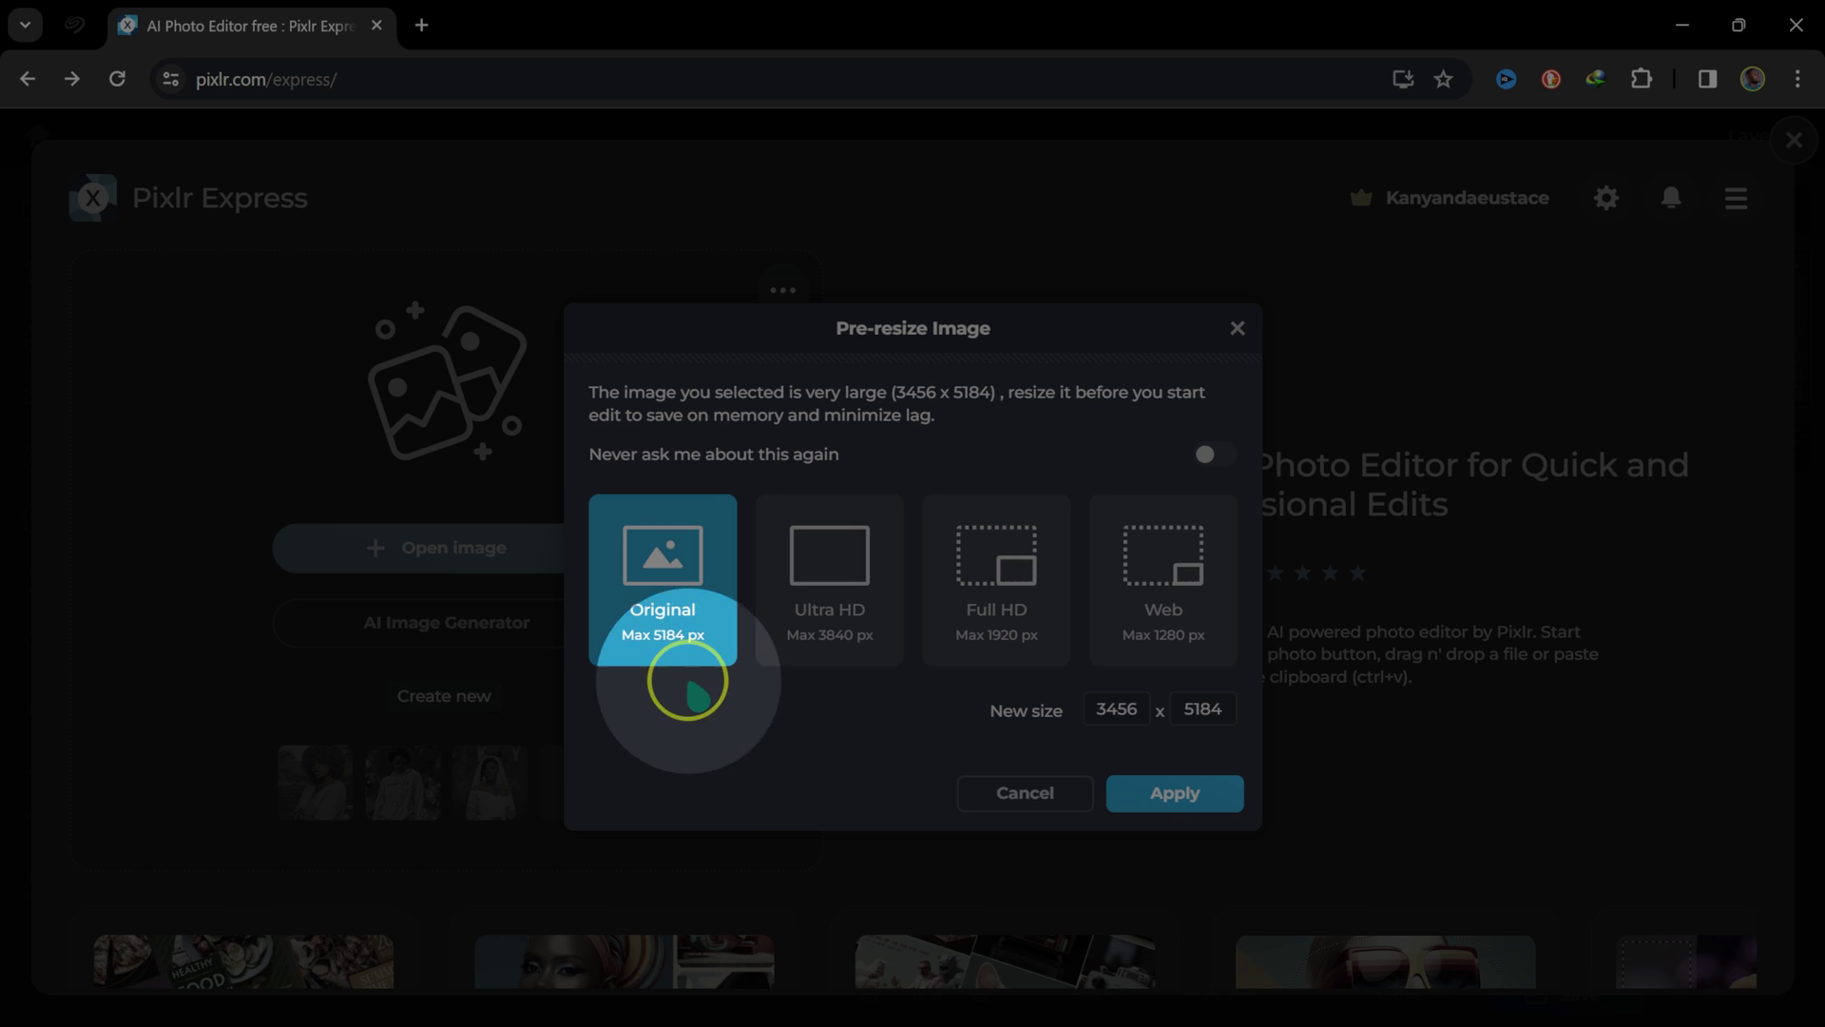
{"action": "left_click", "coordinate": [1172, 793]}
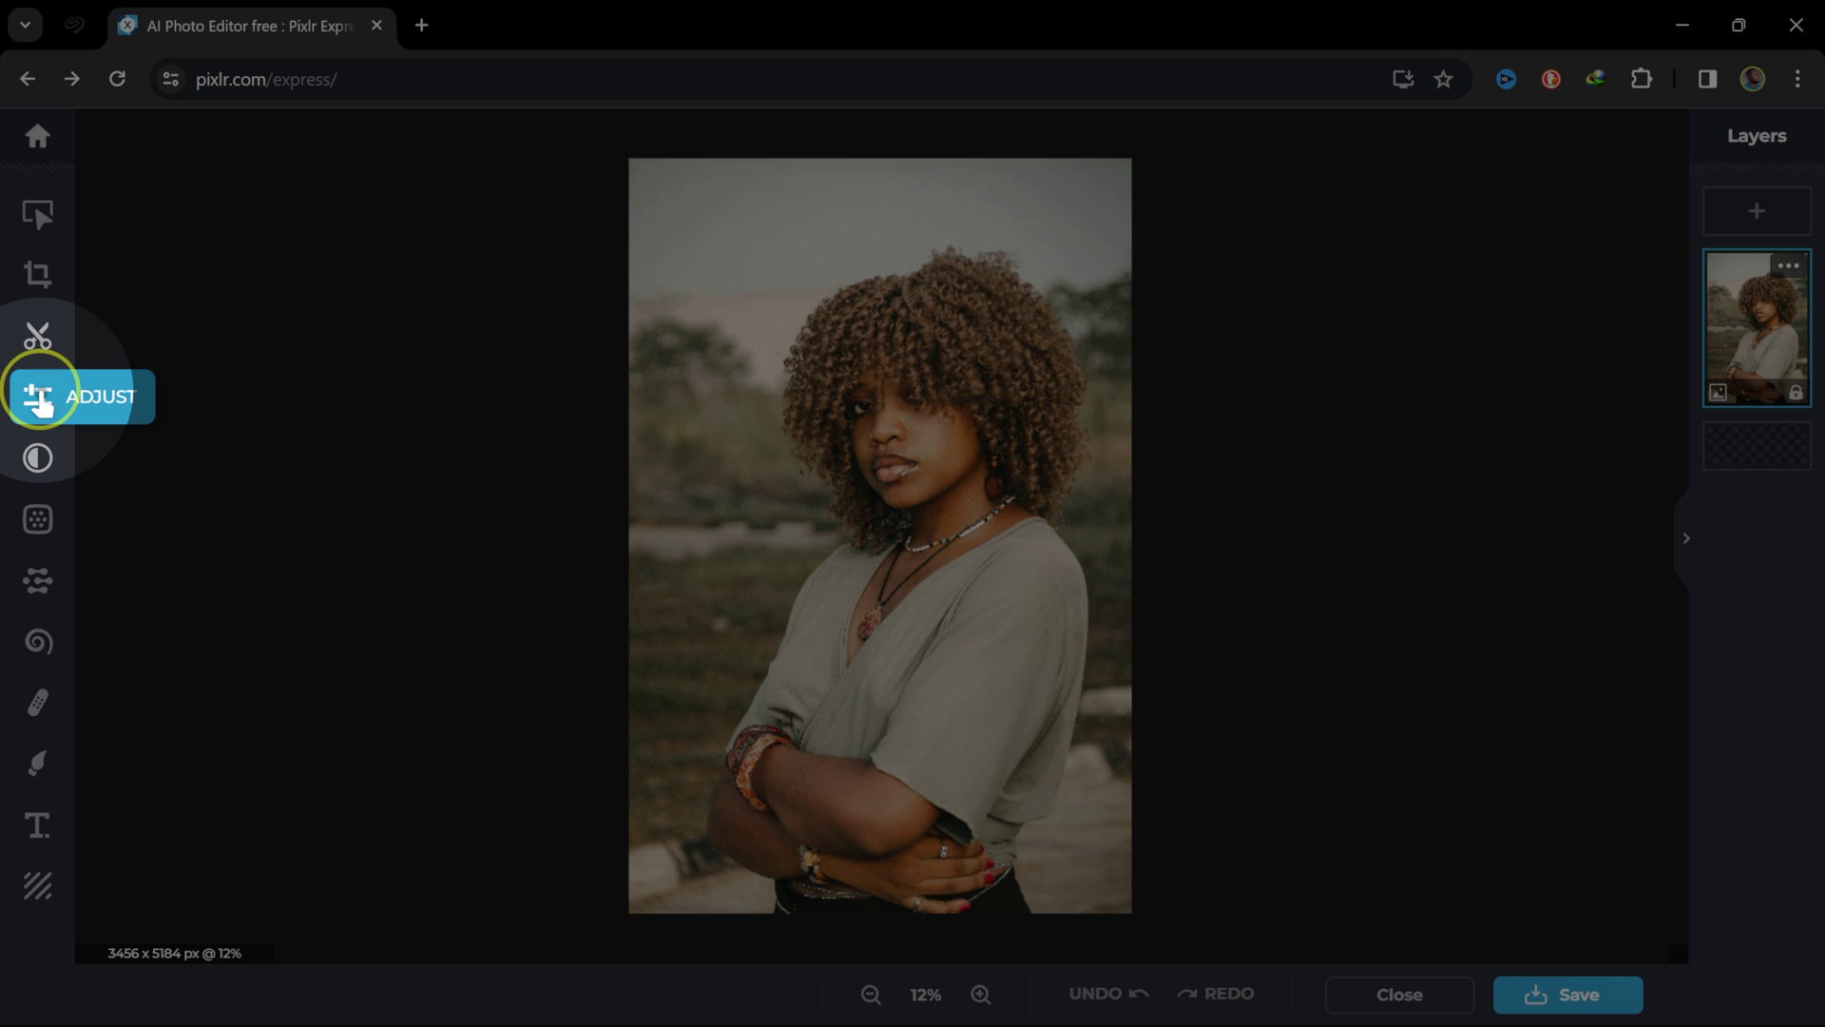
- In the Adjust tool, set Vibrance to 55, Saturation to 10, Temperature to -20 and Tint to -5, and reset Contrast to 0
{"action": "left_click", "coordinate": [38, 397]}
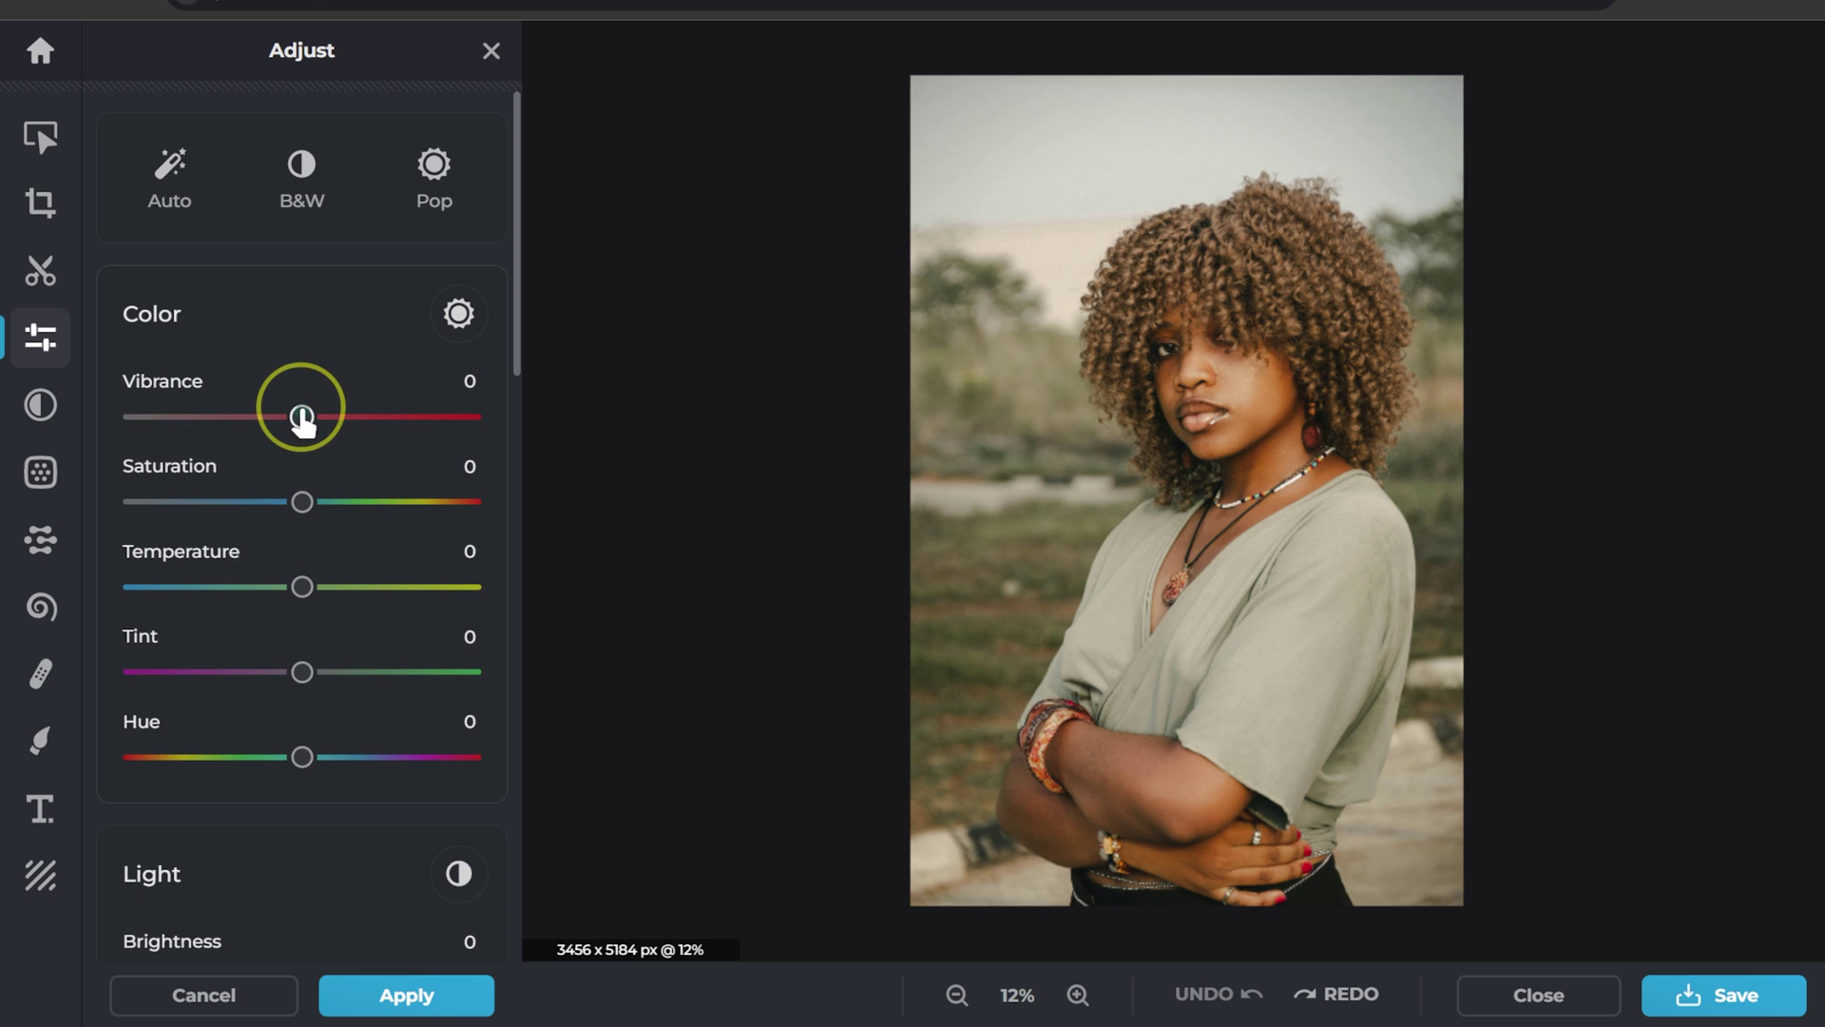
{"action": "left_click_drag", "start_coordinate": [301, 418], "coordinate": [394, 416]}
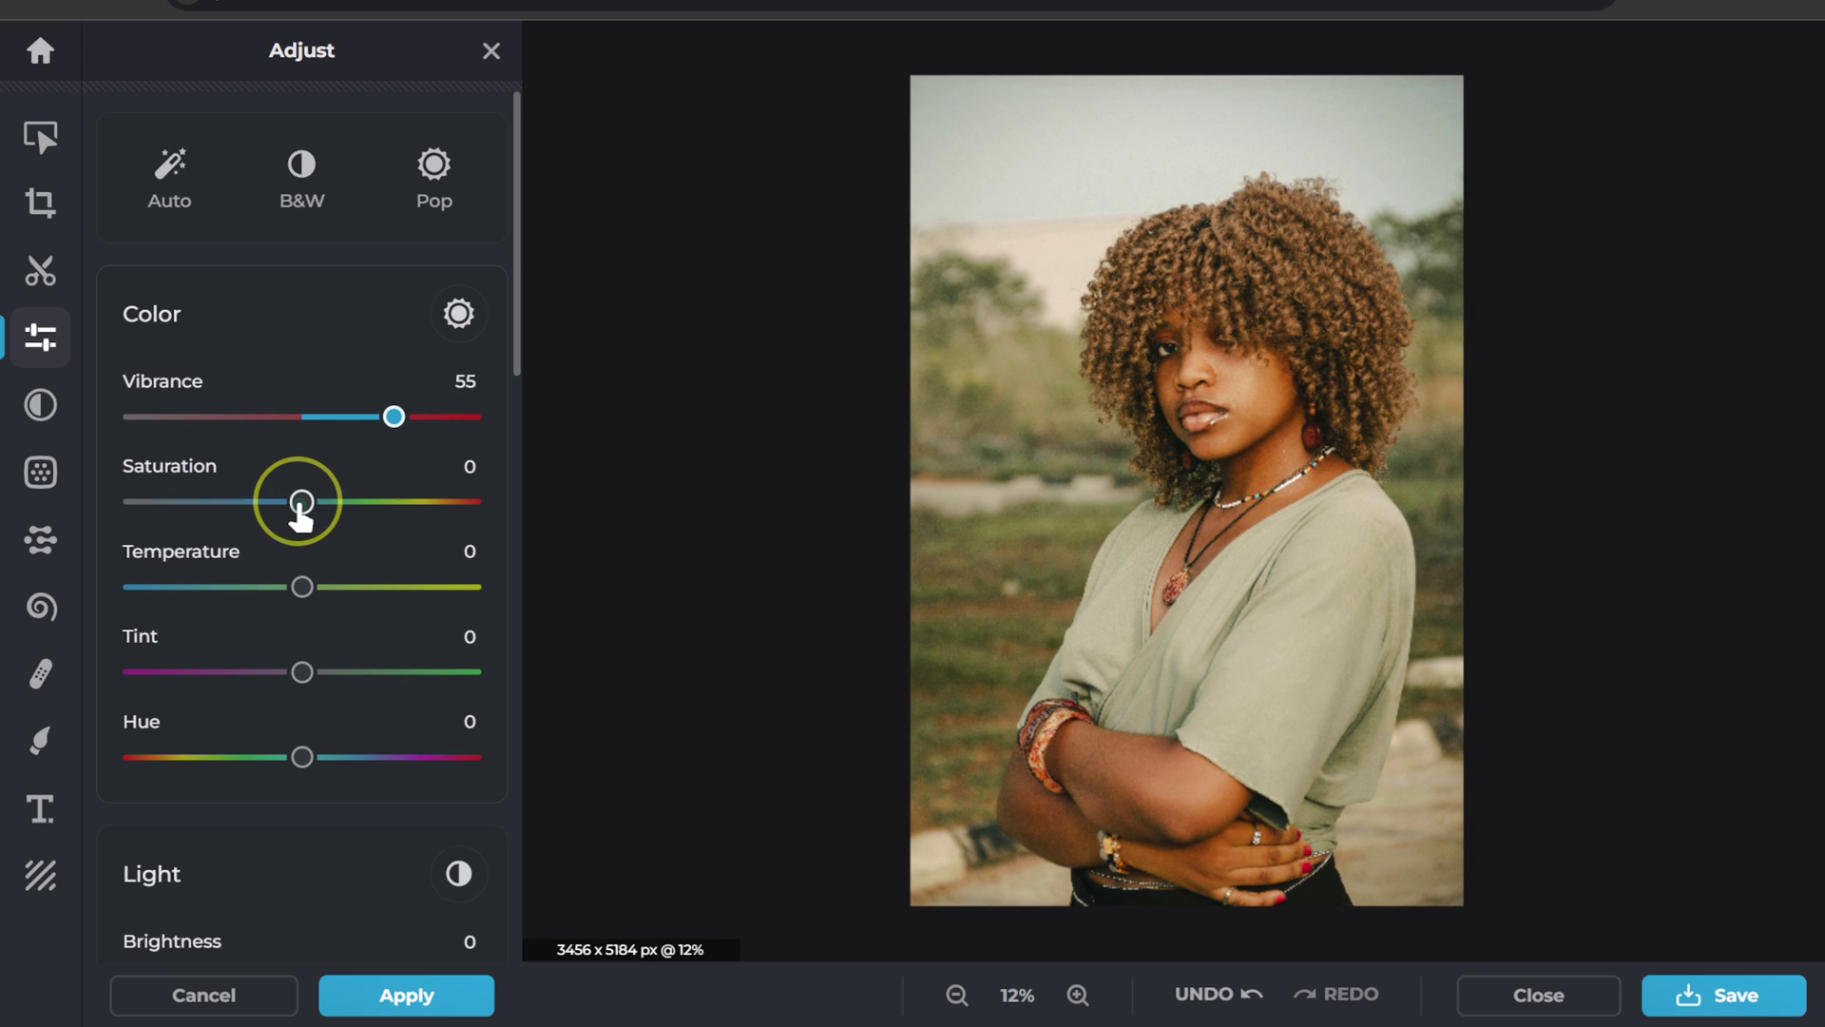
{"action": "left_click_drag", "start_coordinate": [300, 503], "coordinate": [268, 589]}
{"action": "mouse_move", "coordinate": [301, 673]}
{"action": "left_mouse_down"}
{"action": "mouse_move", "coordinate": [266, 674]}
{"action": "mouse_move", "coordinate": [287, 673]}
{"action": "left_mouse_up"}
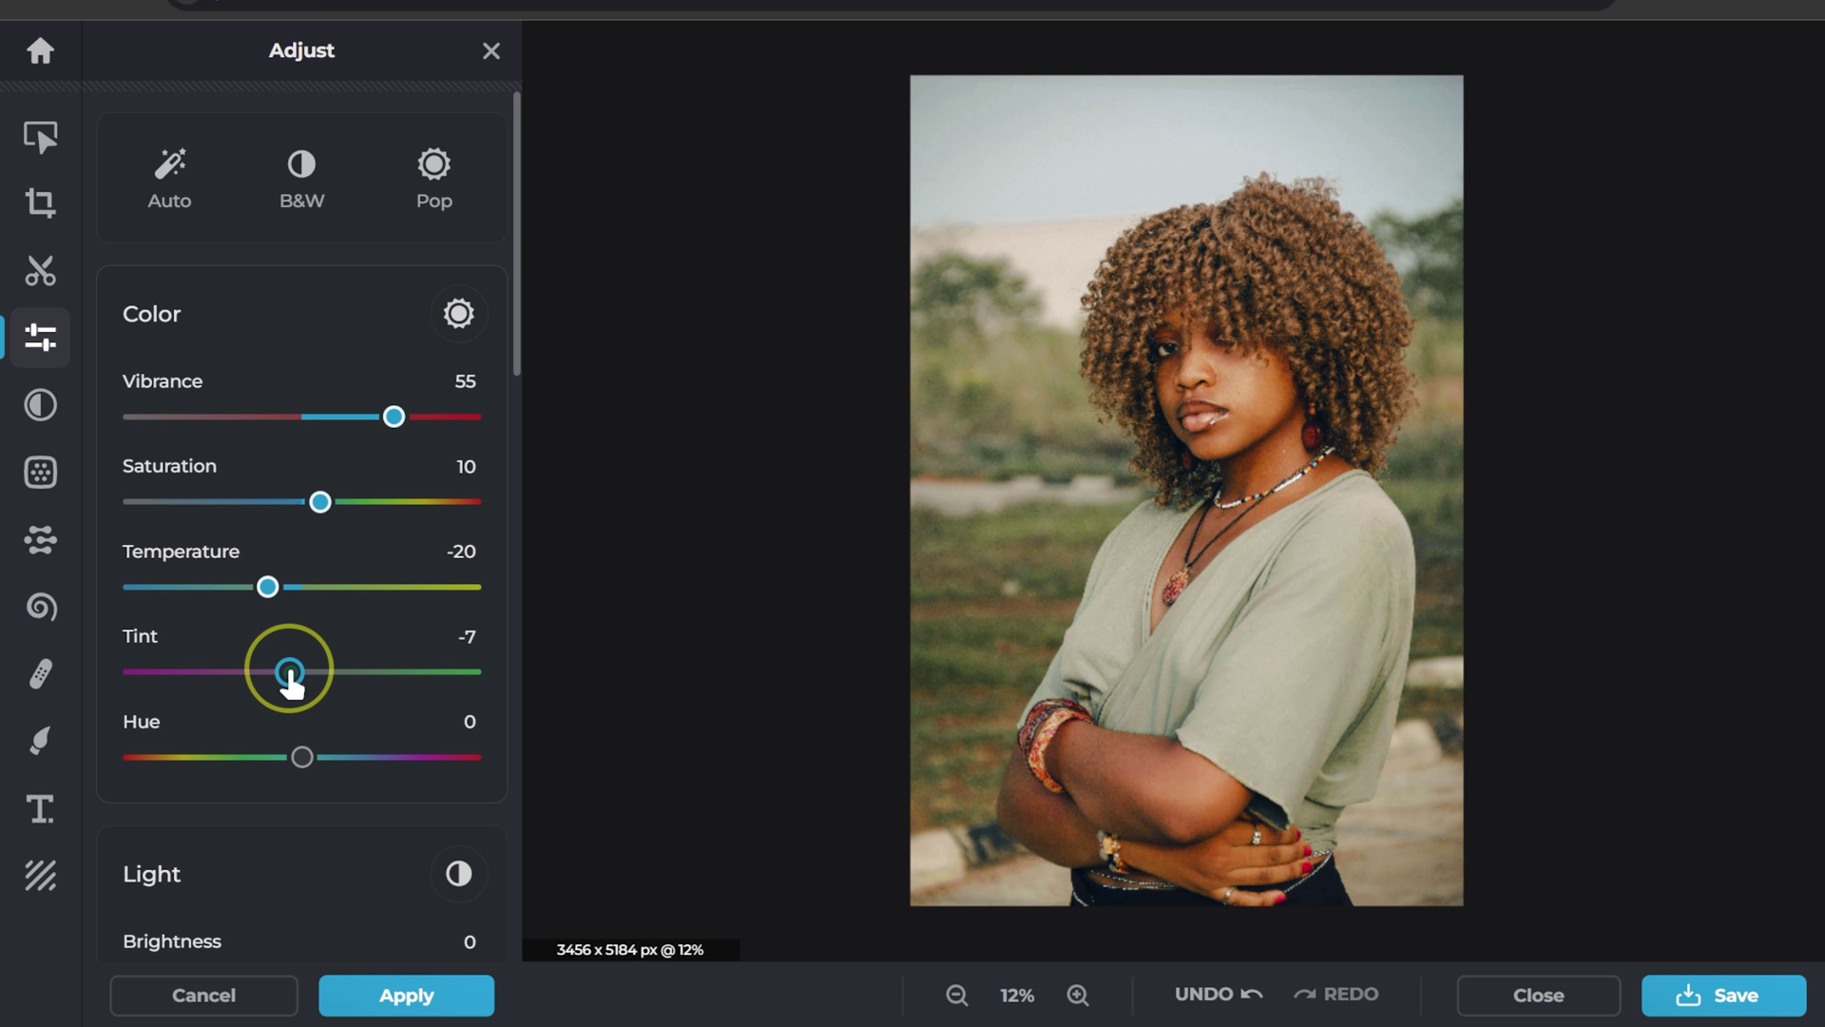
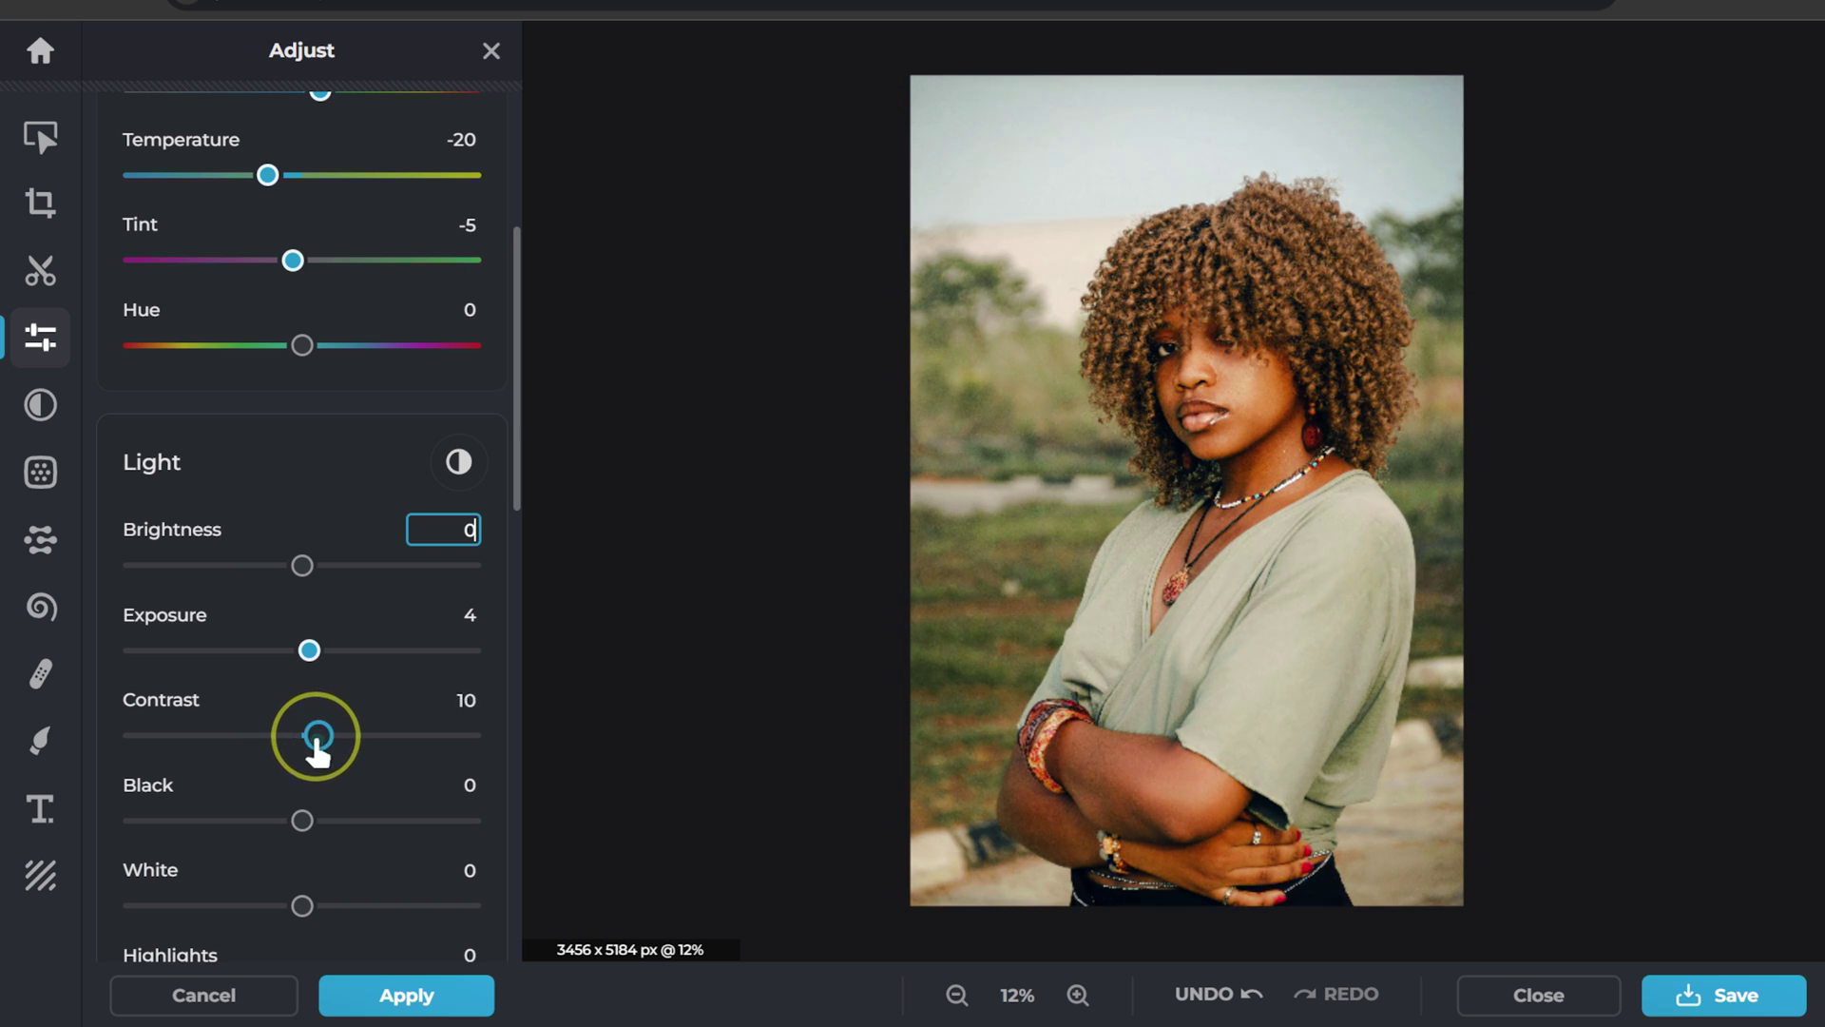
{"action": "double_click", "coordinate": [311, 735]}
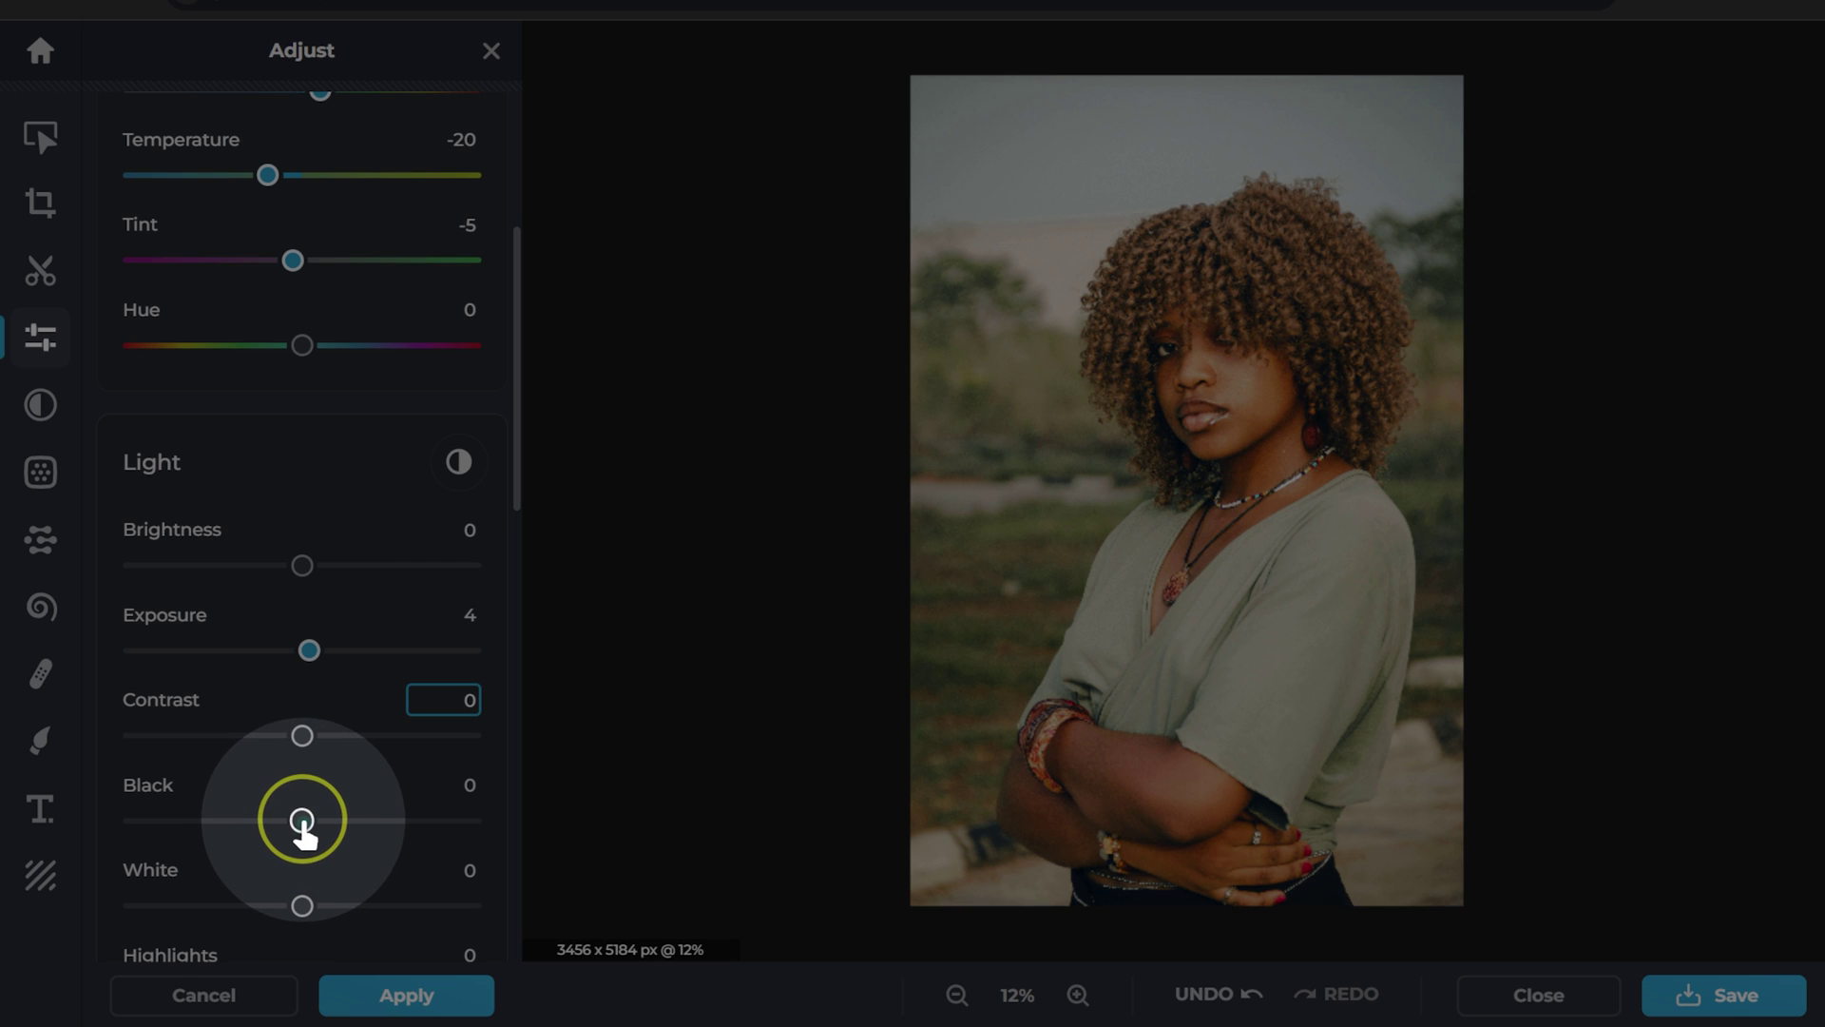
- Try Black at 10 and White at 2, returning each one to 0
{"action": "mouse_move", "coordinate": [301, 826]}
{"action": "left_mouse_down"}
{"action": "mouse_move", "coordinate": [363, 831]}
{"action": "mouse_move", "coordinate": [276, 827]}
{"action": "mouse_move", "coordinate": [320, 827]}
{"action": "left_mouse_up"}
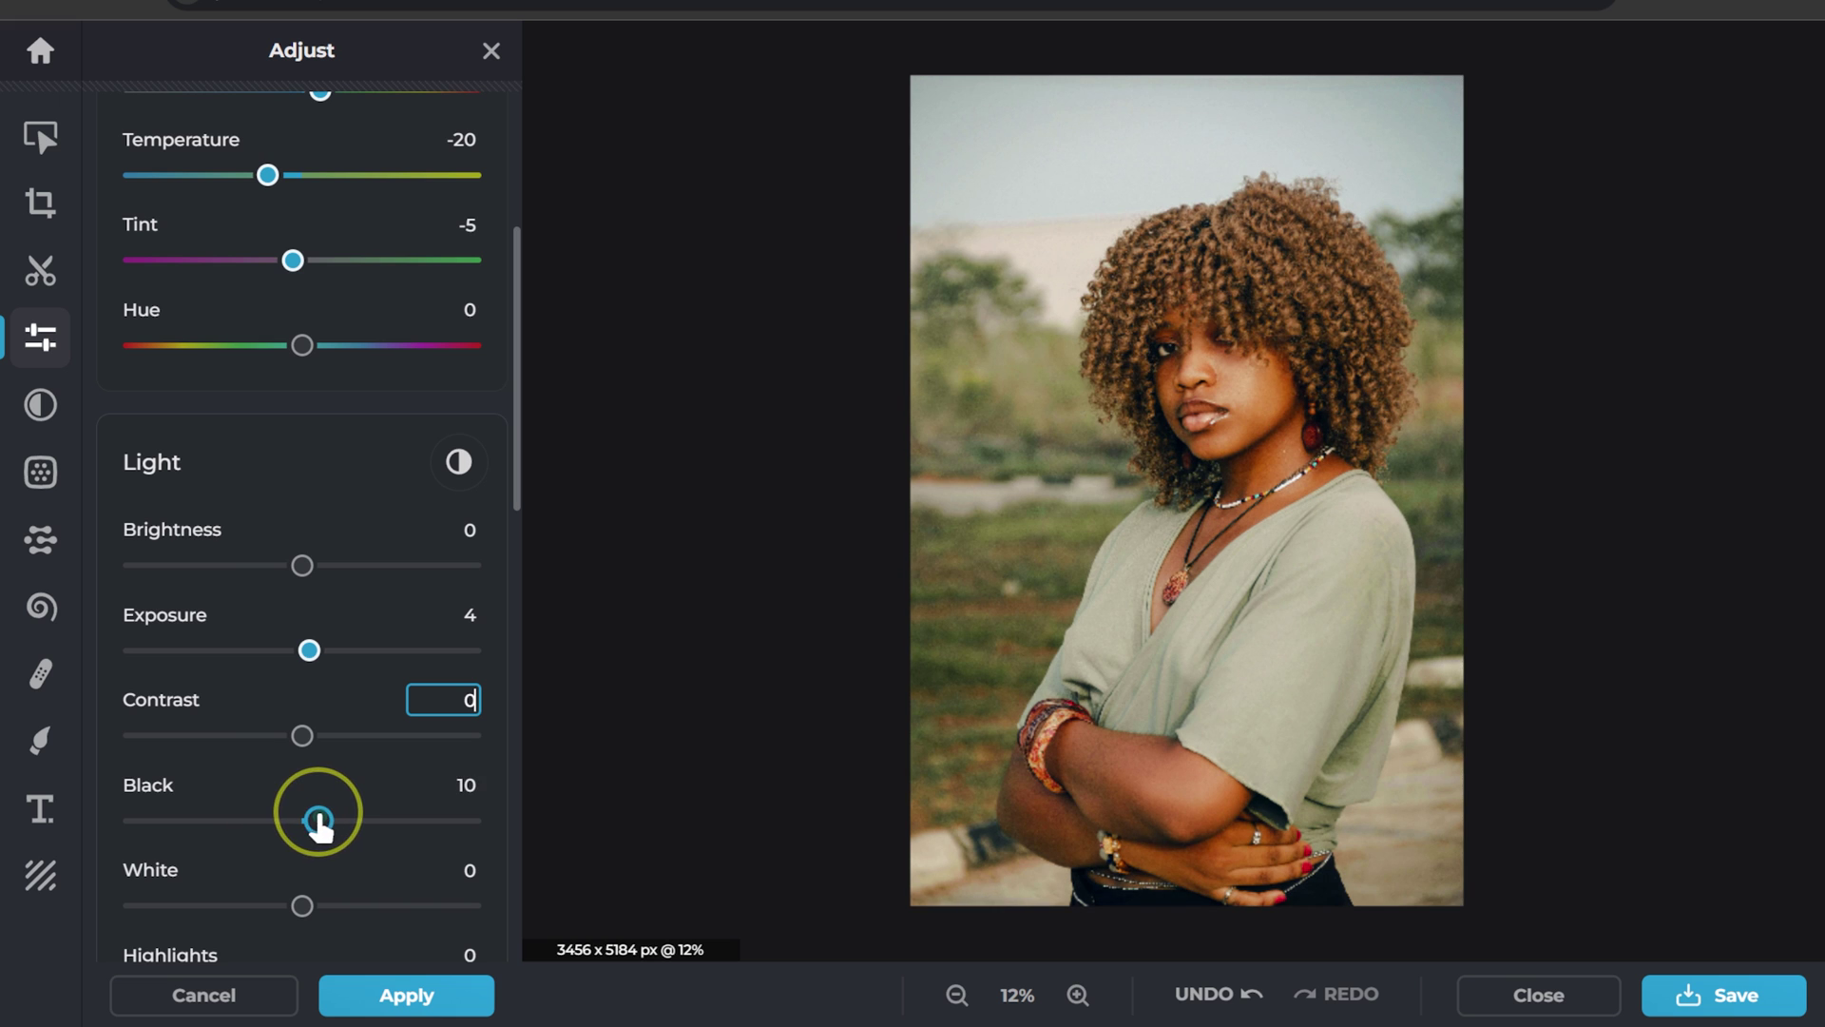
{"action": "left_click", "coordinate": [466, 783]}
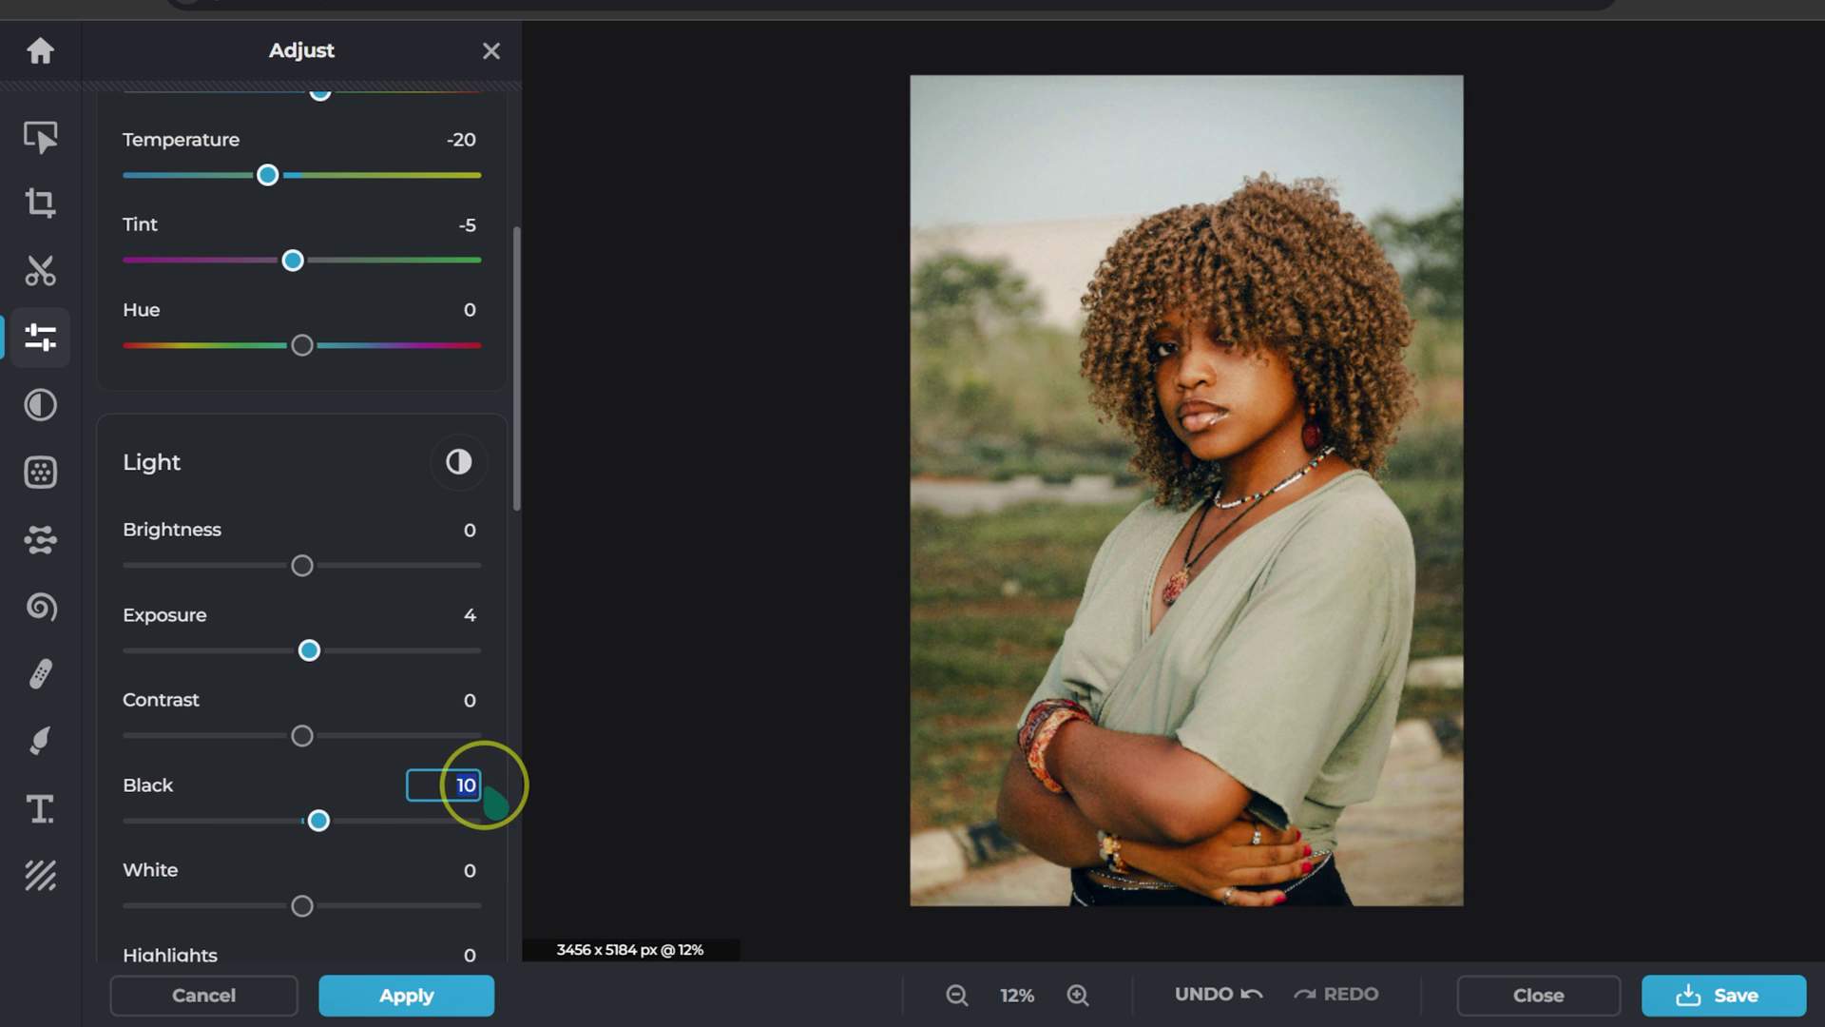
{"action": "type", "text": "0"}
{"action": "key", "text": "Return"}
{"action": "scroll", "coordinate": [358, 808], "scroll_direction": "down", "scroll_amount": 3}
{"action": "scroll", "coordinate": [359, 820], "scroll_direction": "down", "scroll_amount": 2}
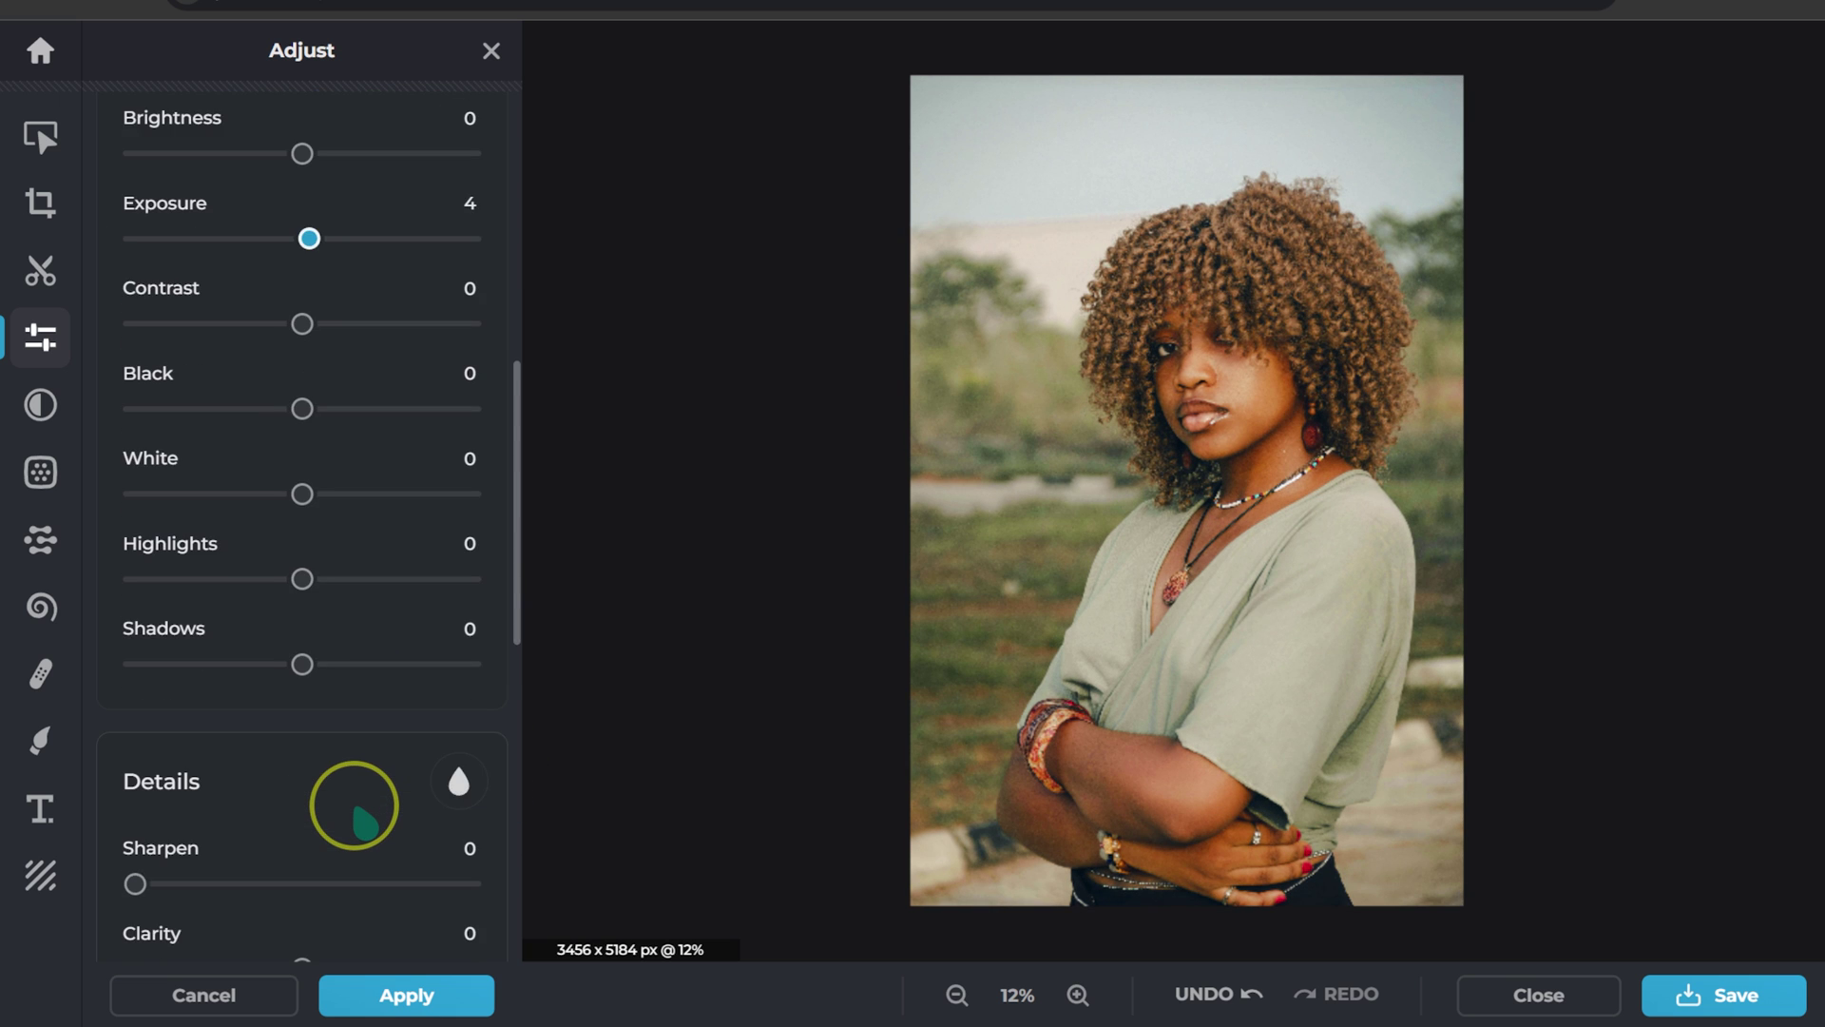
{"action": "scroll", "coordinate": [364, 820], "scroll_direction": "up", "scroll_amount": 2}
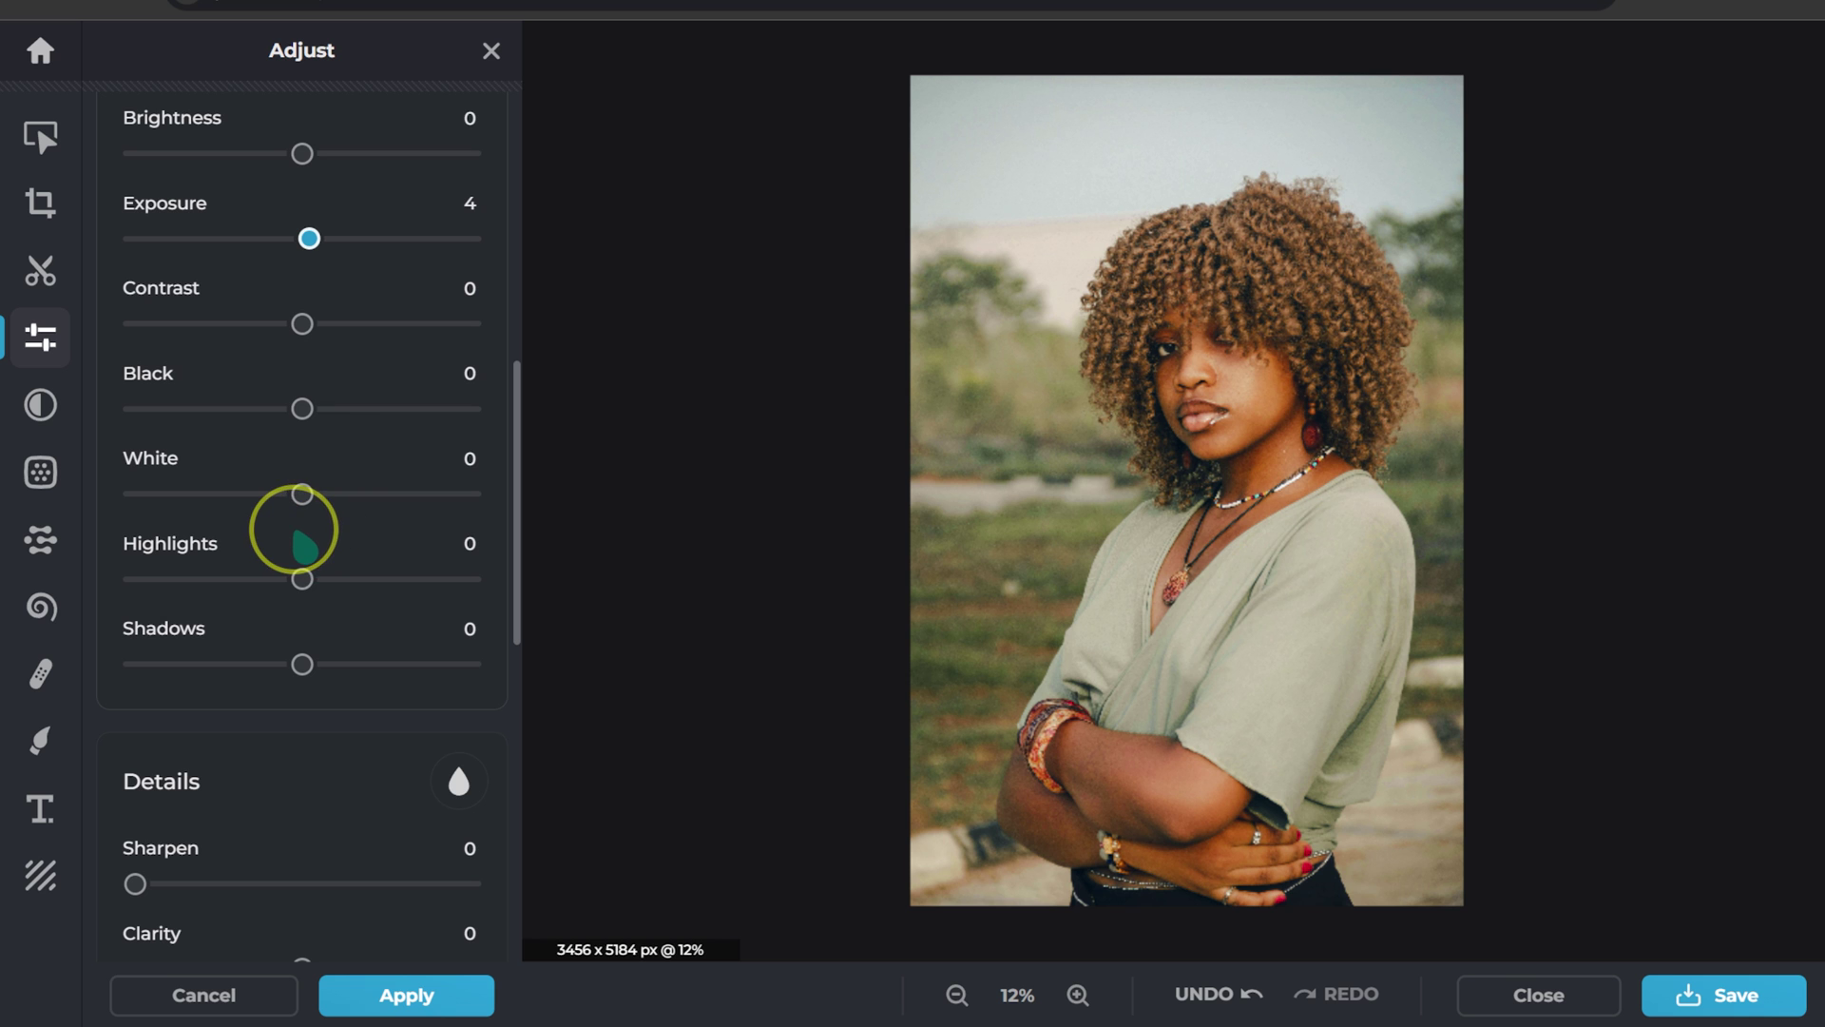
{"action": "mouse_move", "coordinate": [304, 495]}
{"action": "left_mouse_down"}
{"action": "mouse_move", "coordinate": [364, 496]}
{"action": "mouse_move", "coordinate": [259, 495]}
{"action": "mouse_move", "coordinate": [307, 495]}
{"action": "left_mouse_up"}
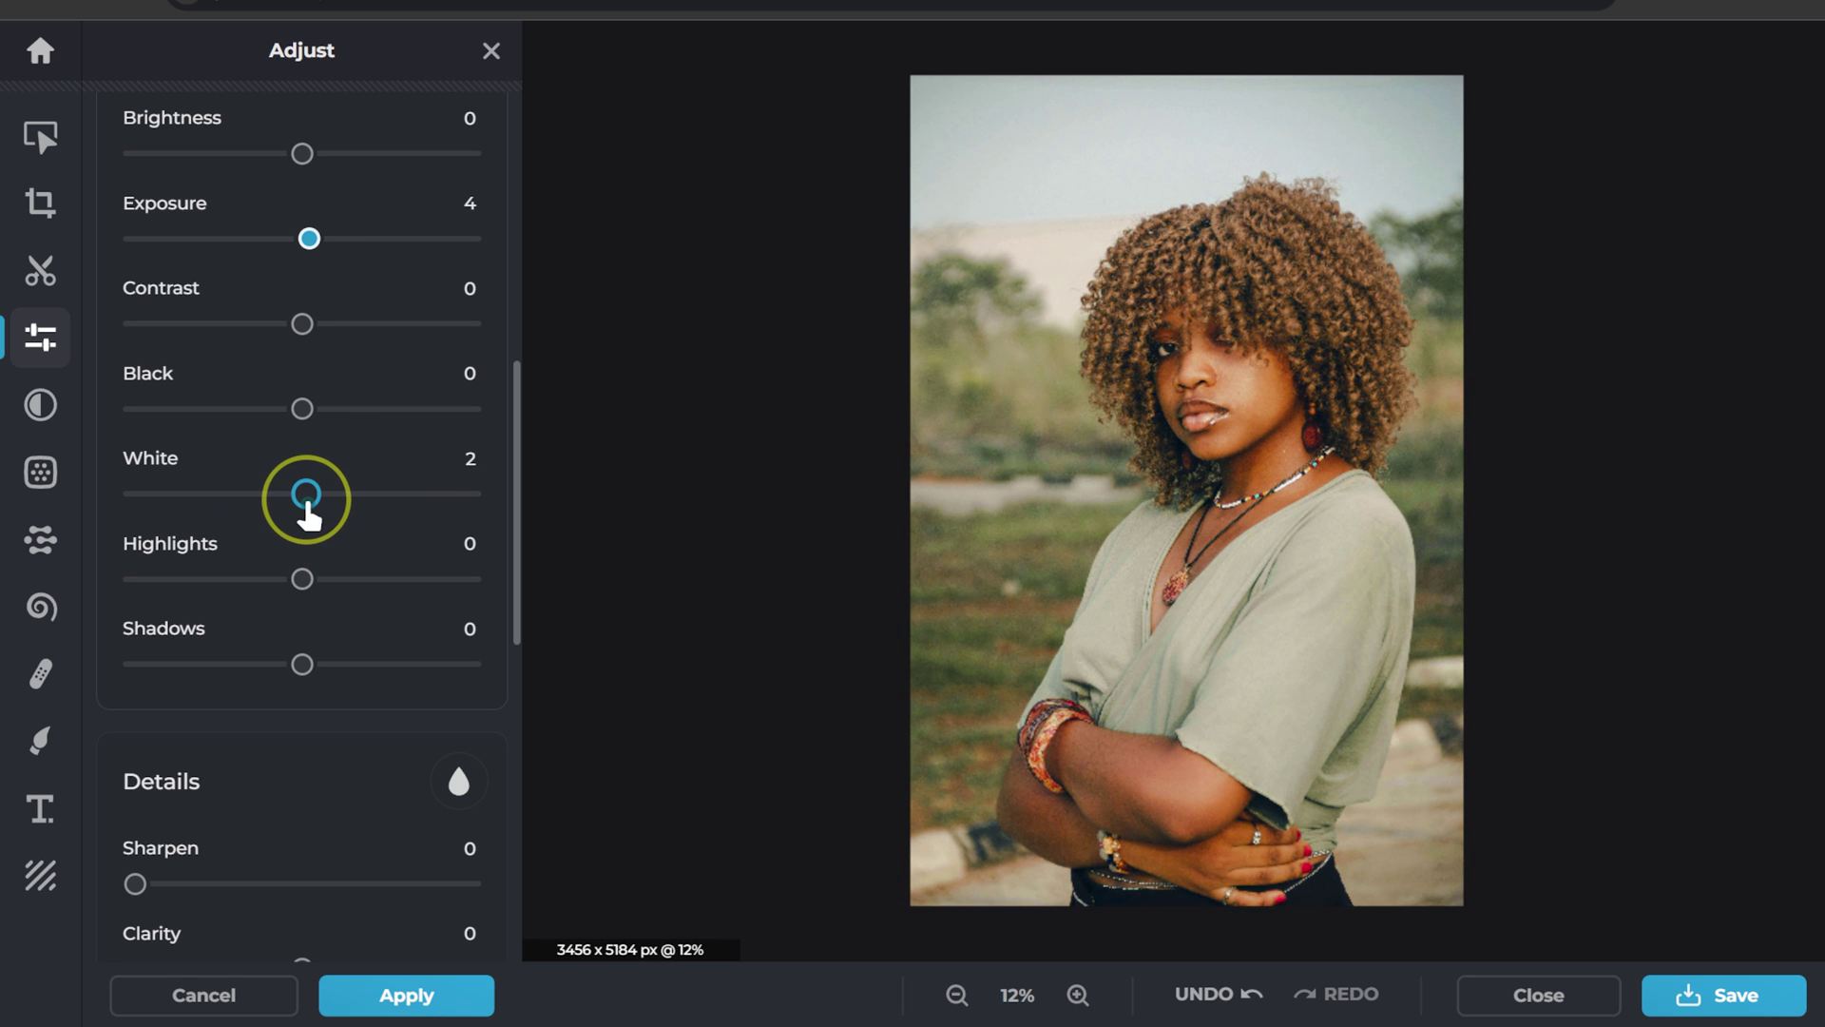
{"action": "key", "text": "ctrl+z"}
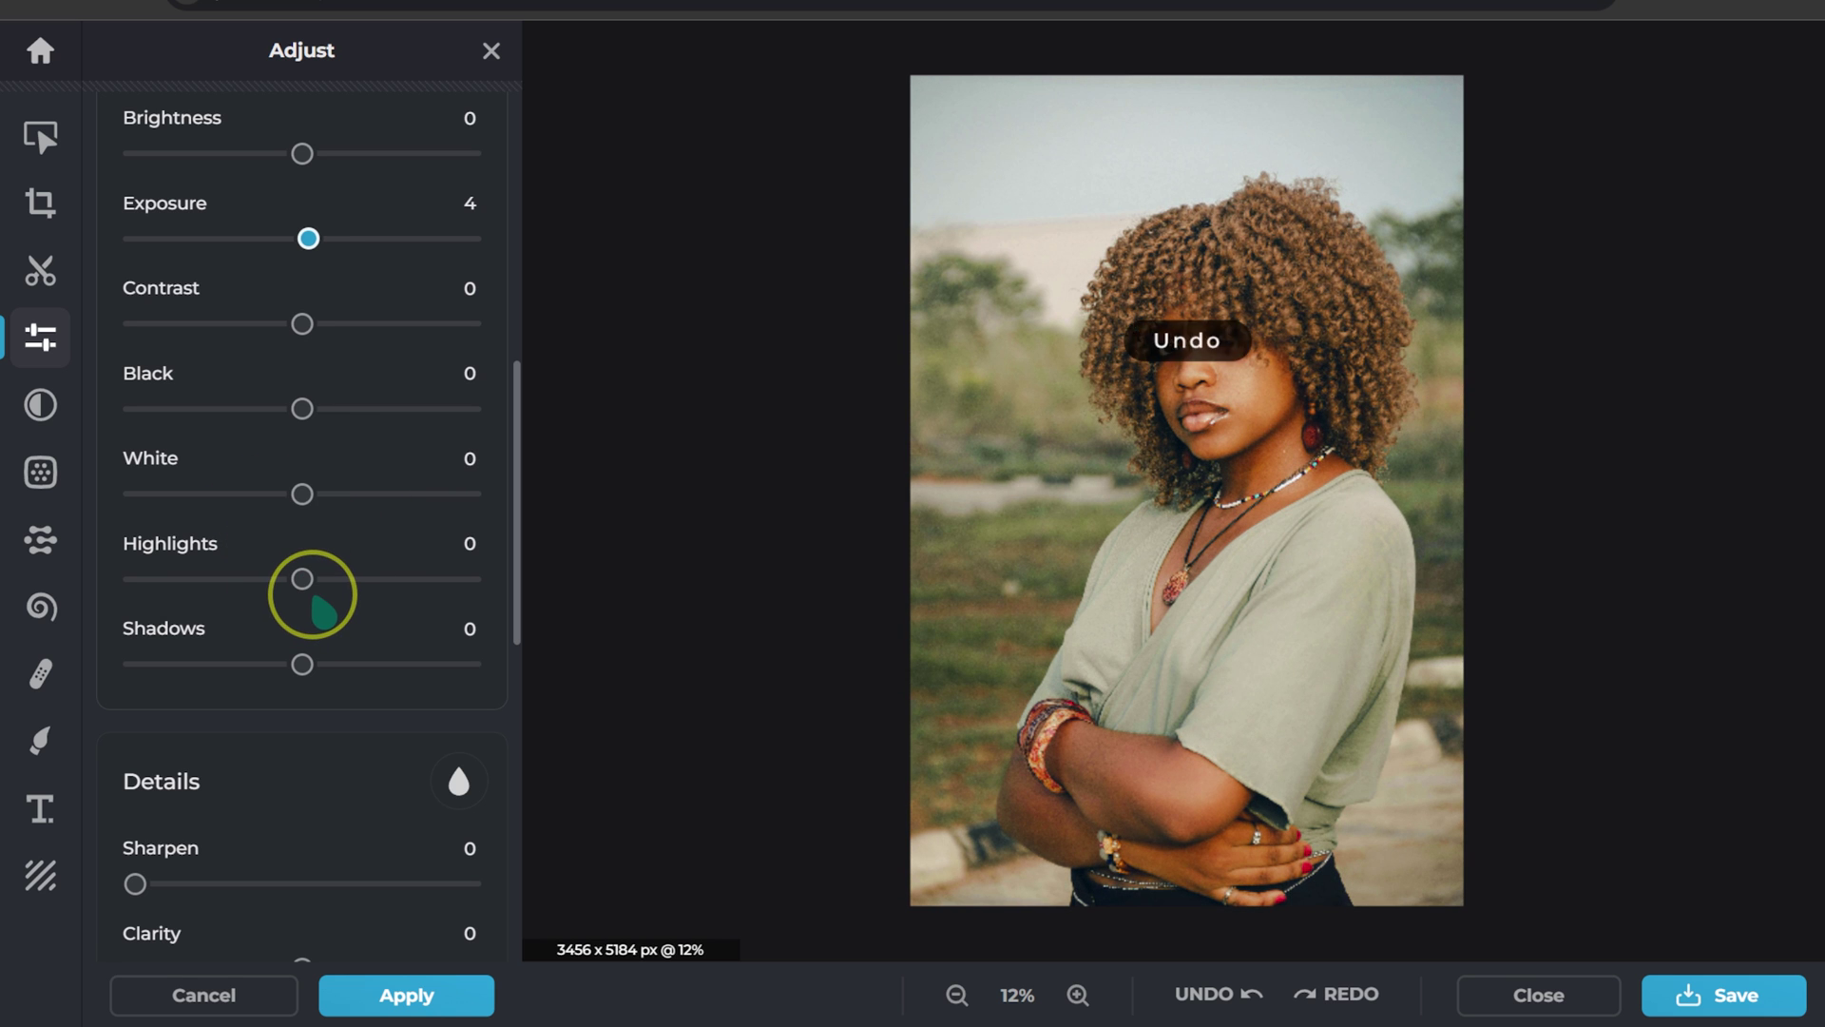
- Set Highlights and Shadows to -5 and Sharpen to 5
{"action": "mouse_move", "coordinate": [303, 579]}
{"action": "left_mouse_down"}
{"action": "mouse_move", "coordinate": [378, 579]}
{"action": "mouse_move", "coordinate": [231, 579]}
{"action": "mouse_move", "coordinate": [381, 579]}
{"action": "mouse_move", "coordinate": [291, 579]}
{"action": "left_mouse_up"}
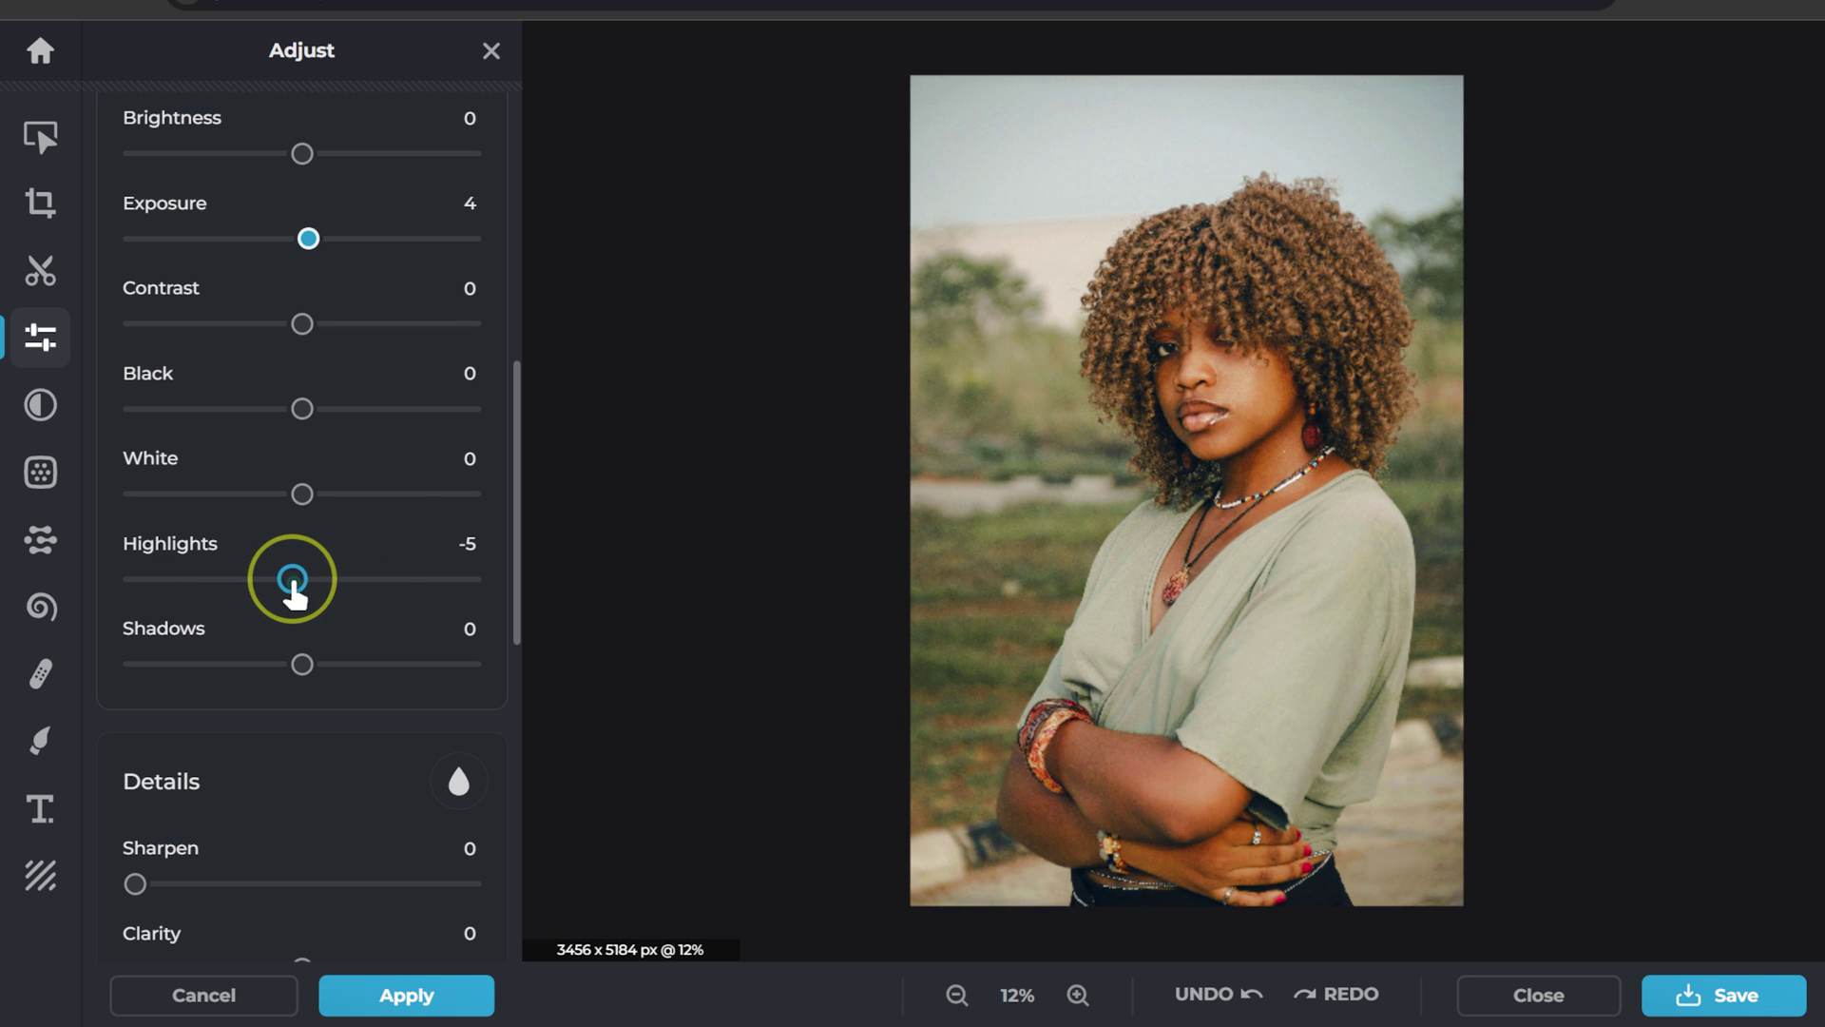
{"action": "left_click", "coordinate": [301, 666]}
{"action": "mouse_move", "coordinate": [300, 666]}
{"action": "left_mouse_down"}
{"action": "mouse_move", "coordinate": [261, 665]}
{"action": "mouse_move", "coordinate": [287, 683]}
{"action": "left_mouse_up"}
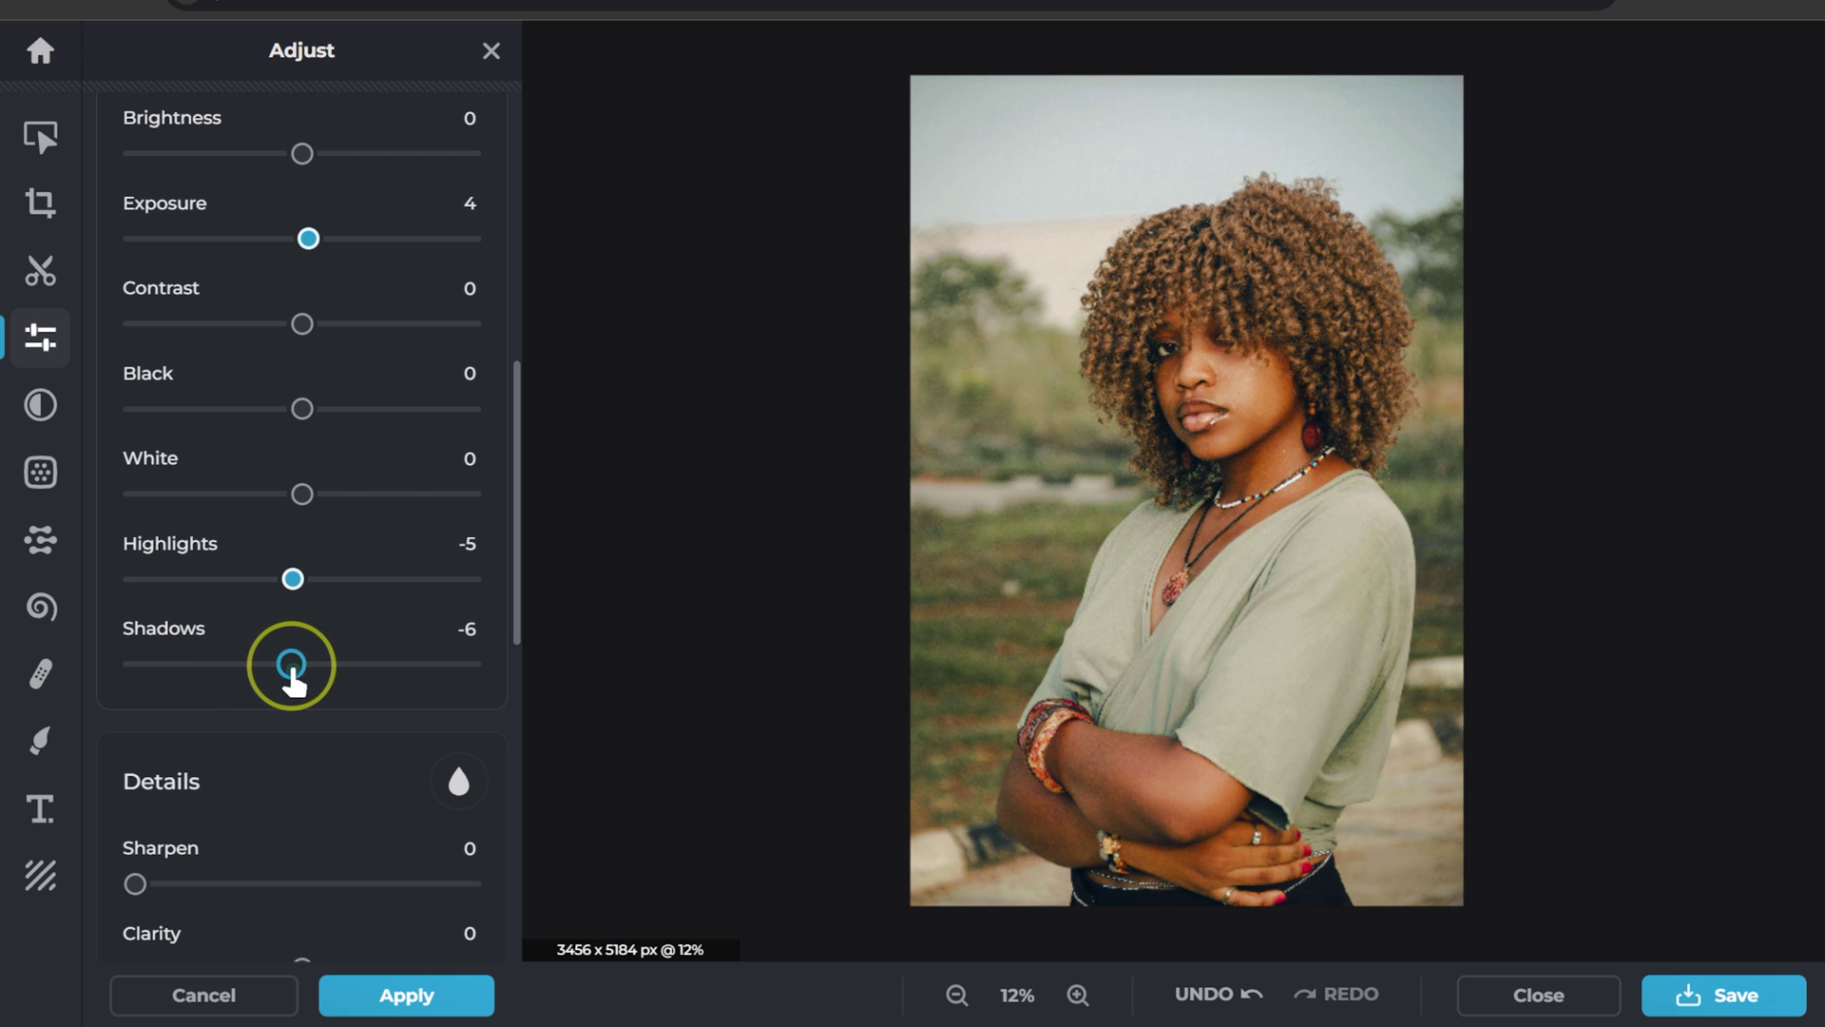
{"action": "scroll", "coordinate": [190, 665], "scroll_direction": "down", "scroll_amount": 3}
{"action": "mouse_move", "coordinate": [134, 611]}
{"action": "left_mouse_down"}
{"action": "mouse_move", "coordinate": [187, 611]}
{"action": "mouse_move", "coordinate": [153, 613]}
{"action": "left_mouse_up"}
{"action": "scroll", "coordinate": [285, 766], "scroll_direction": "down", "scroll_amount": 3}
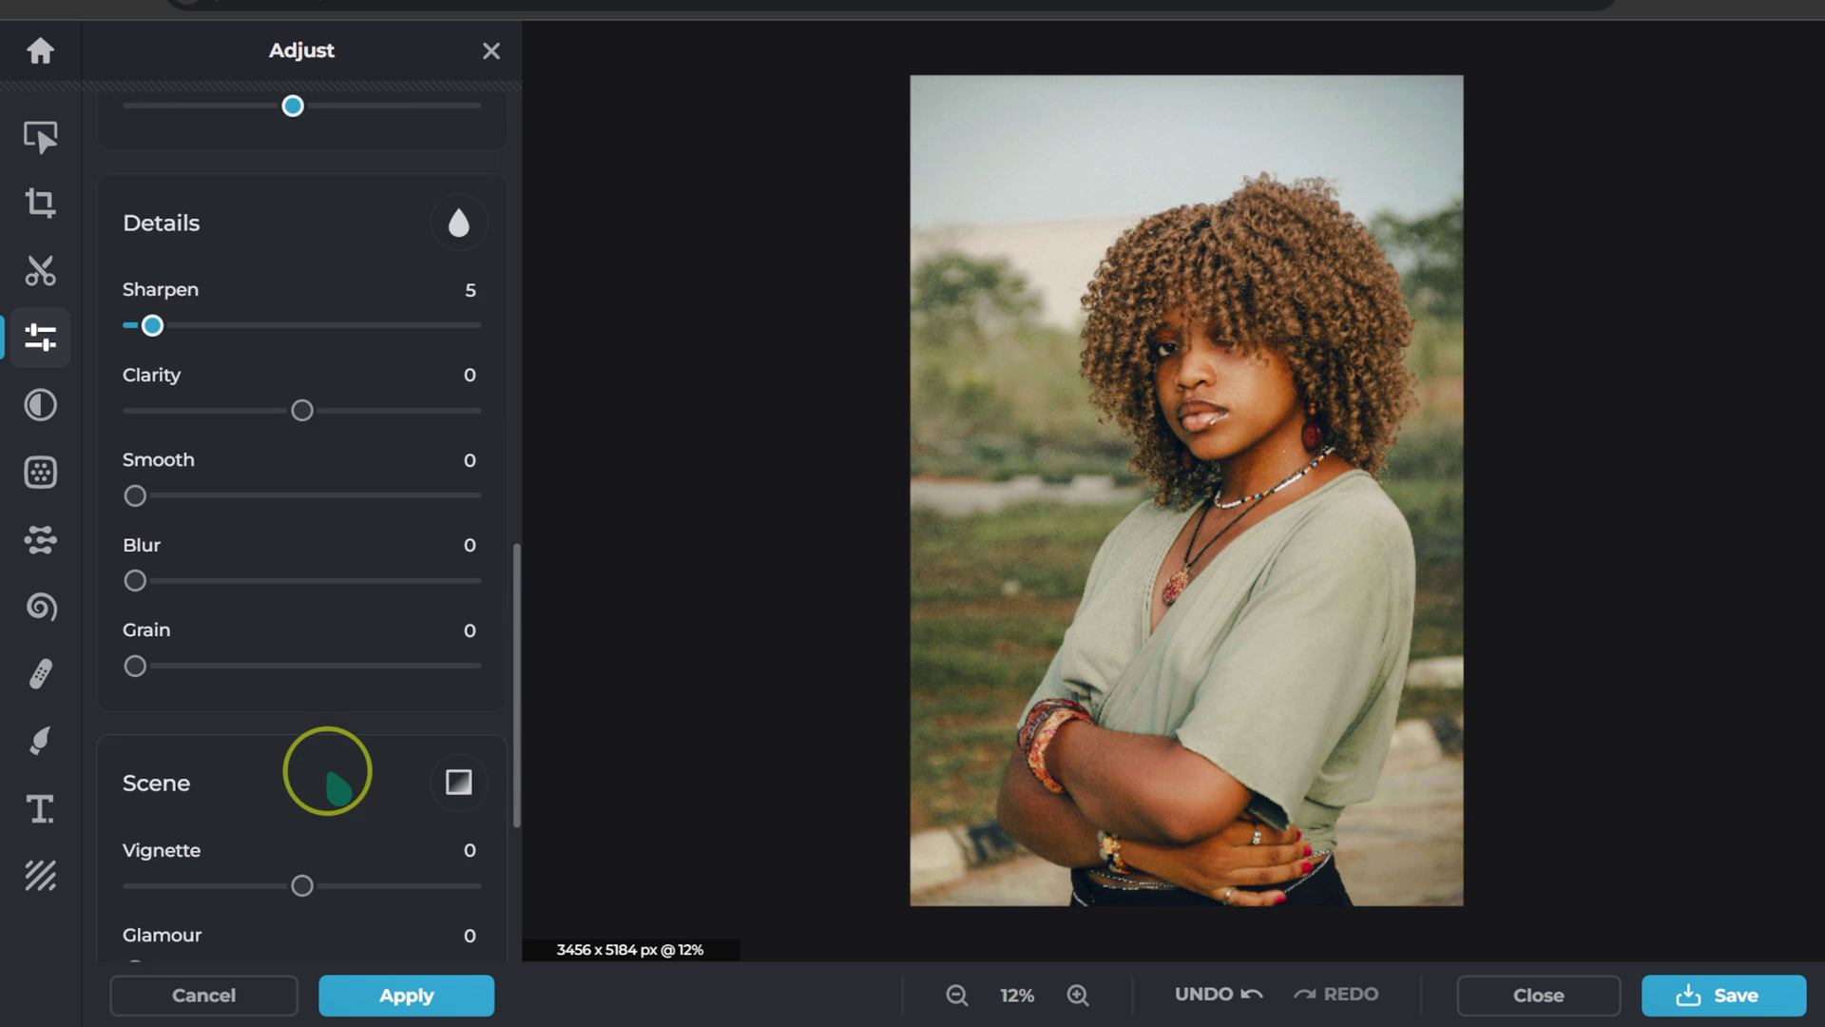
- In the Scene adjustments, set Vignette to 50 and Dehaze to 5
{"action": "scroll", "coordinate": [271, 646], "scroll_direction": "down", "scroll_amount": 4}
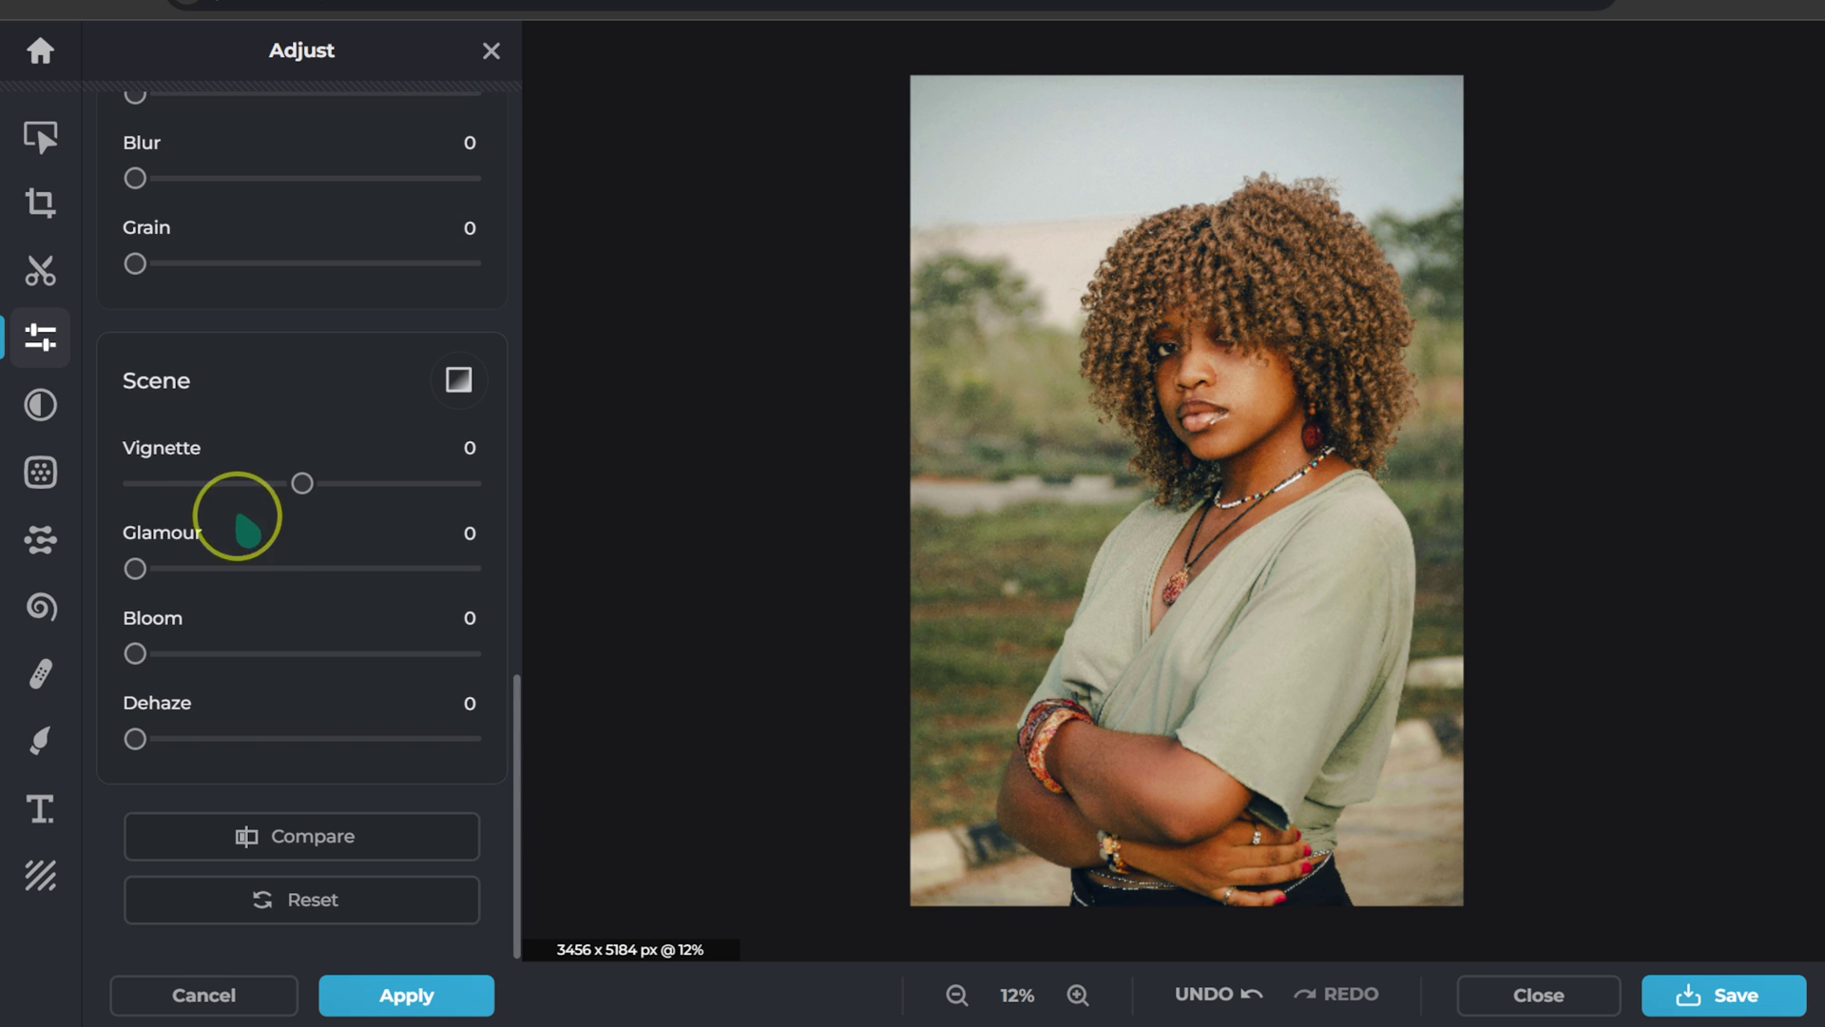
{"action": "left_click_drag", "start_coordinate": [305, 480], "coordinate": [390, 483]}
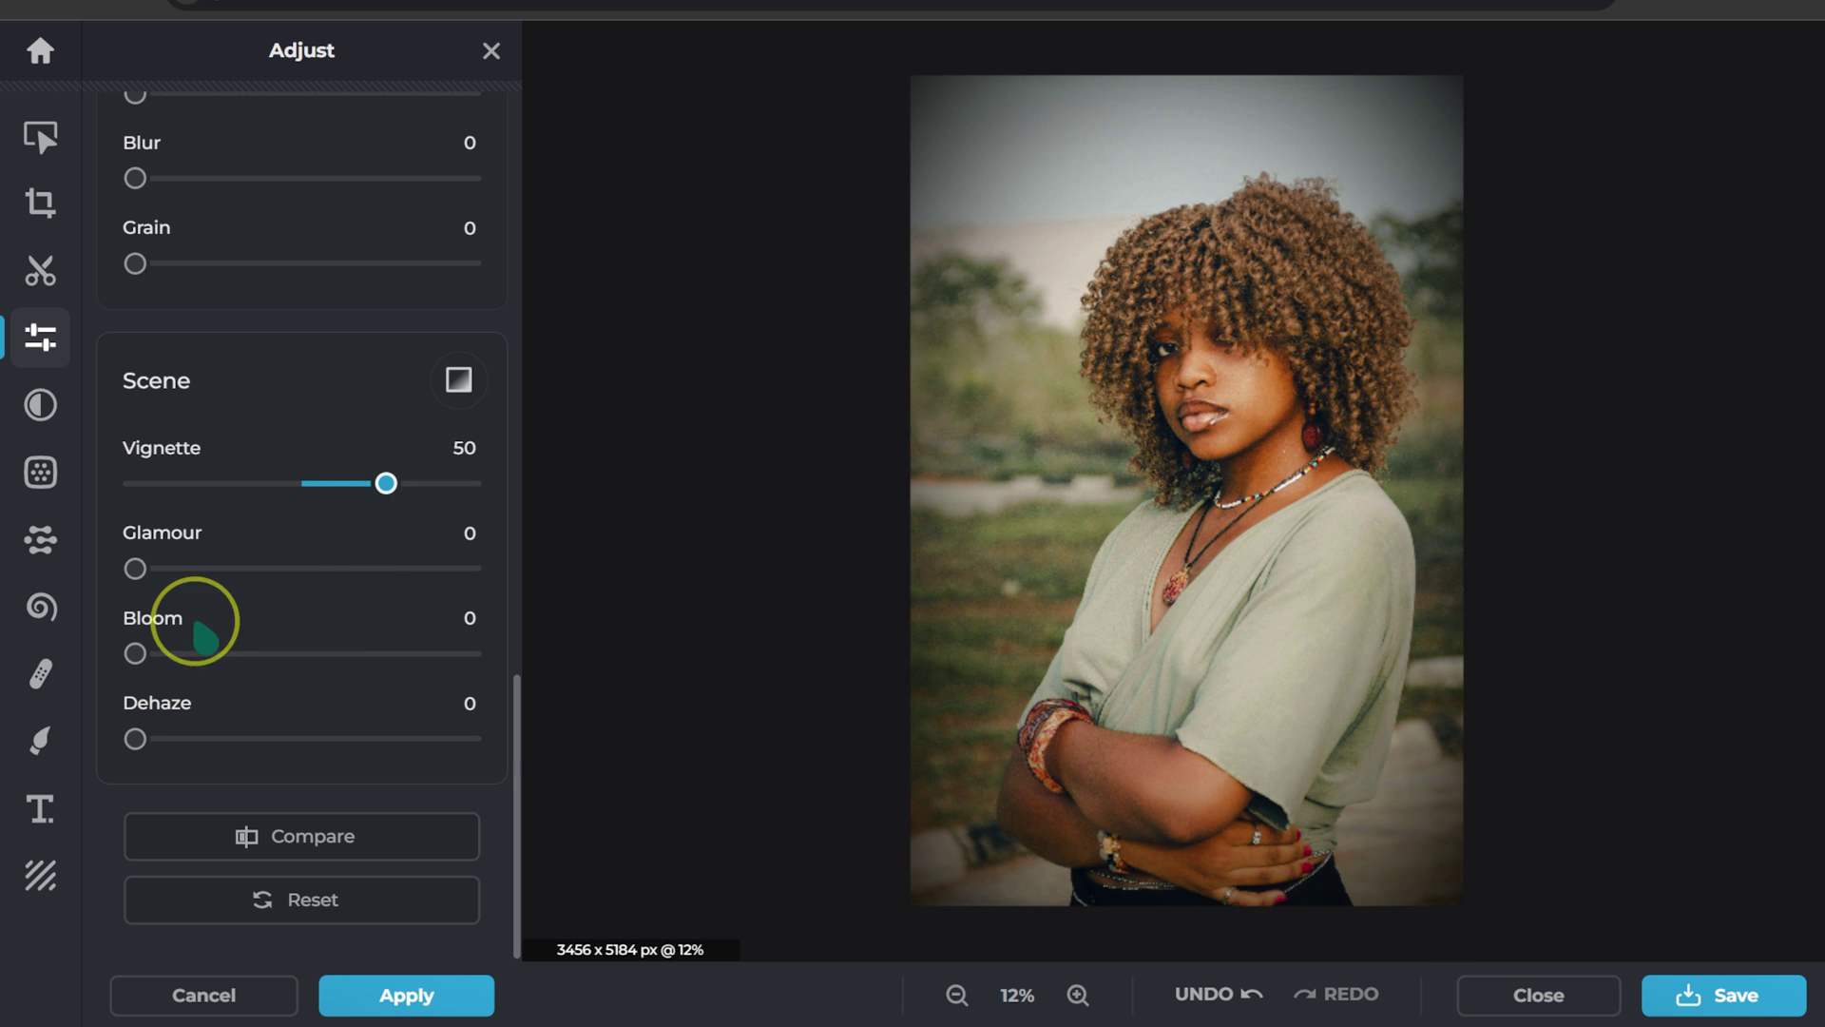
{"action": "mouse_move", "coordinate": [138, 737]}
{"action": "left_mouse_down"}
{"action": "mouse_move", "coordinate": [326, 737]}
{"action": "mouse_move", "coordinate": [152, 739]}
{"action": "left_mouse_up"}
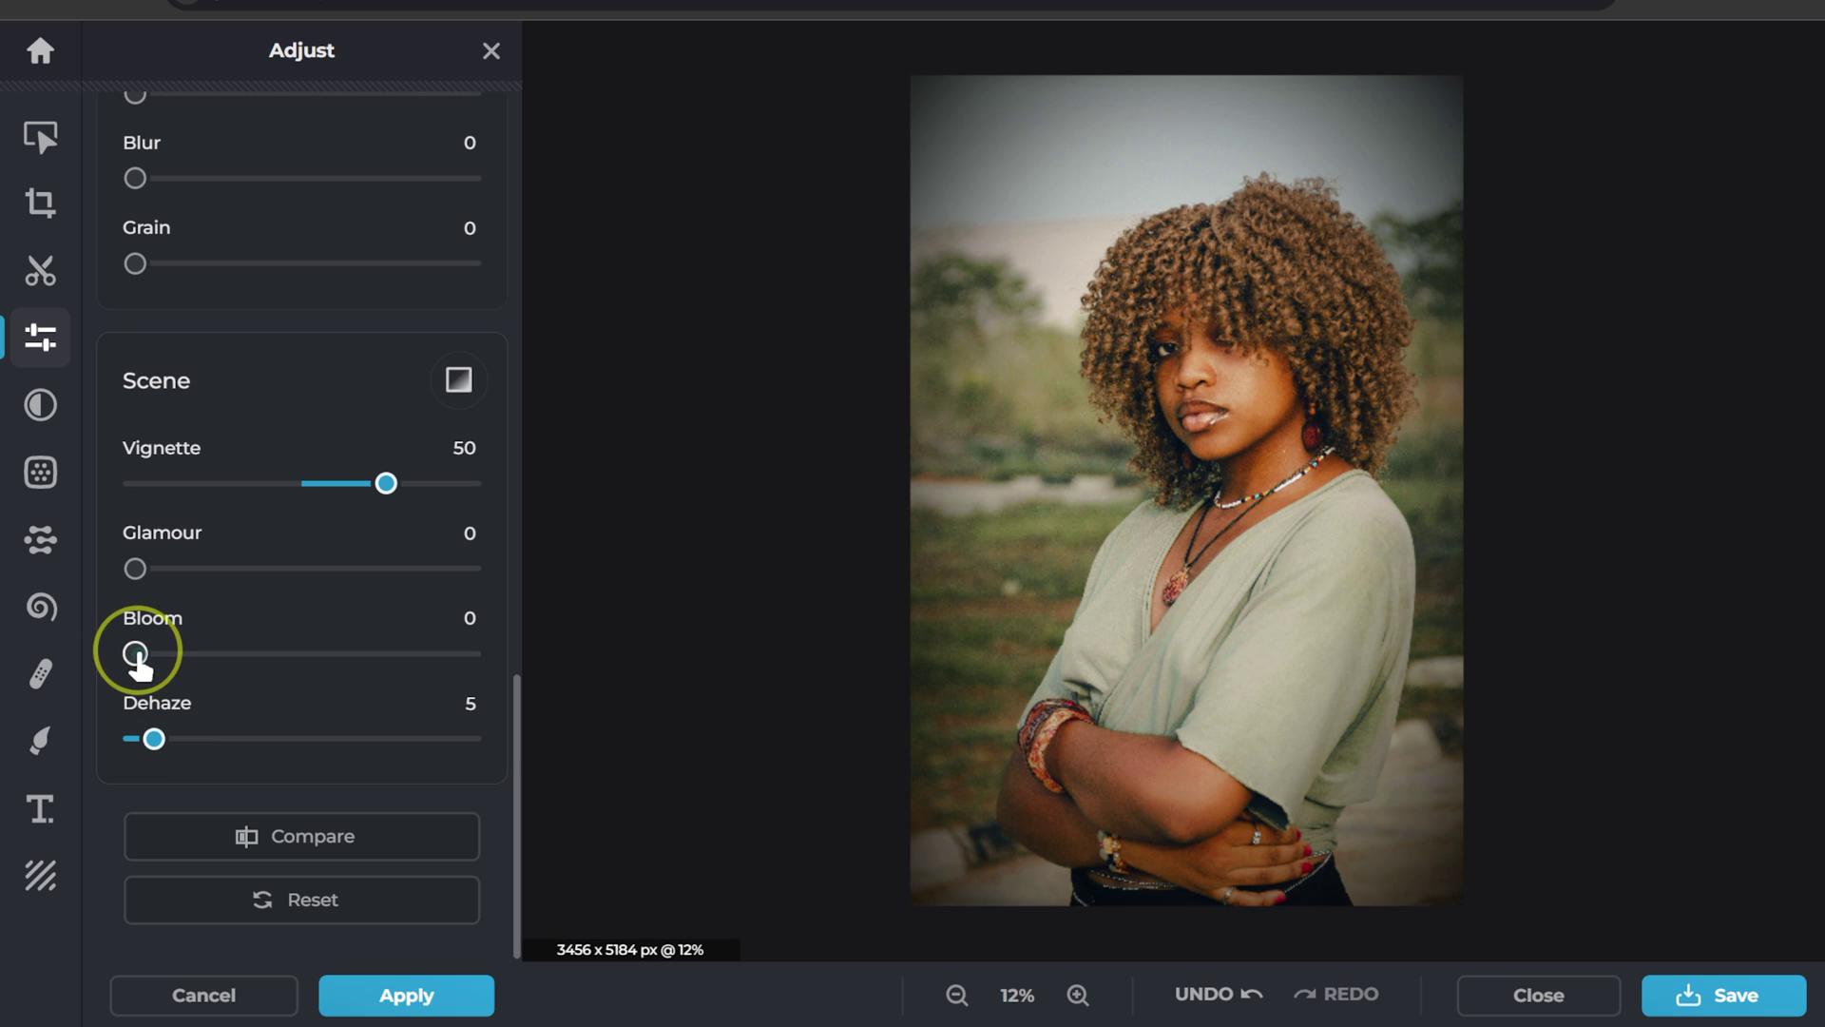
- Try Bloom at 41, then return it to 0
{"action": "left_click_drag", "start_coordinate": [134, 653], "coordinate": [273, 653]}
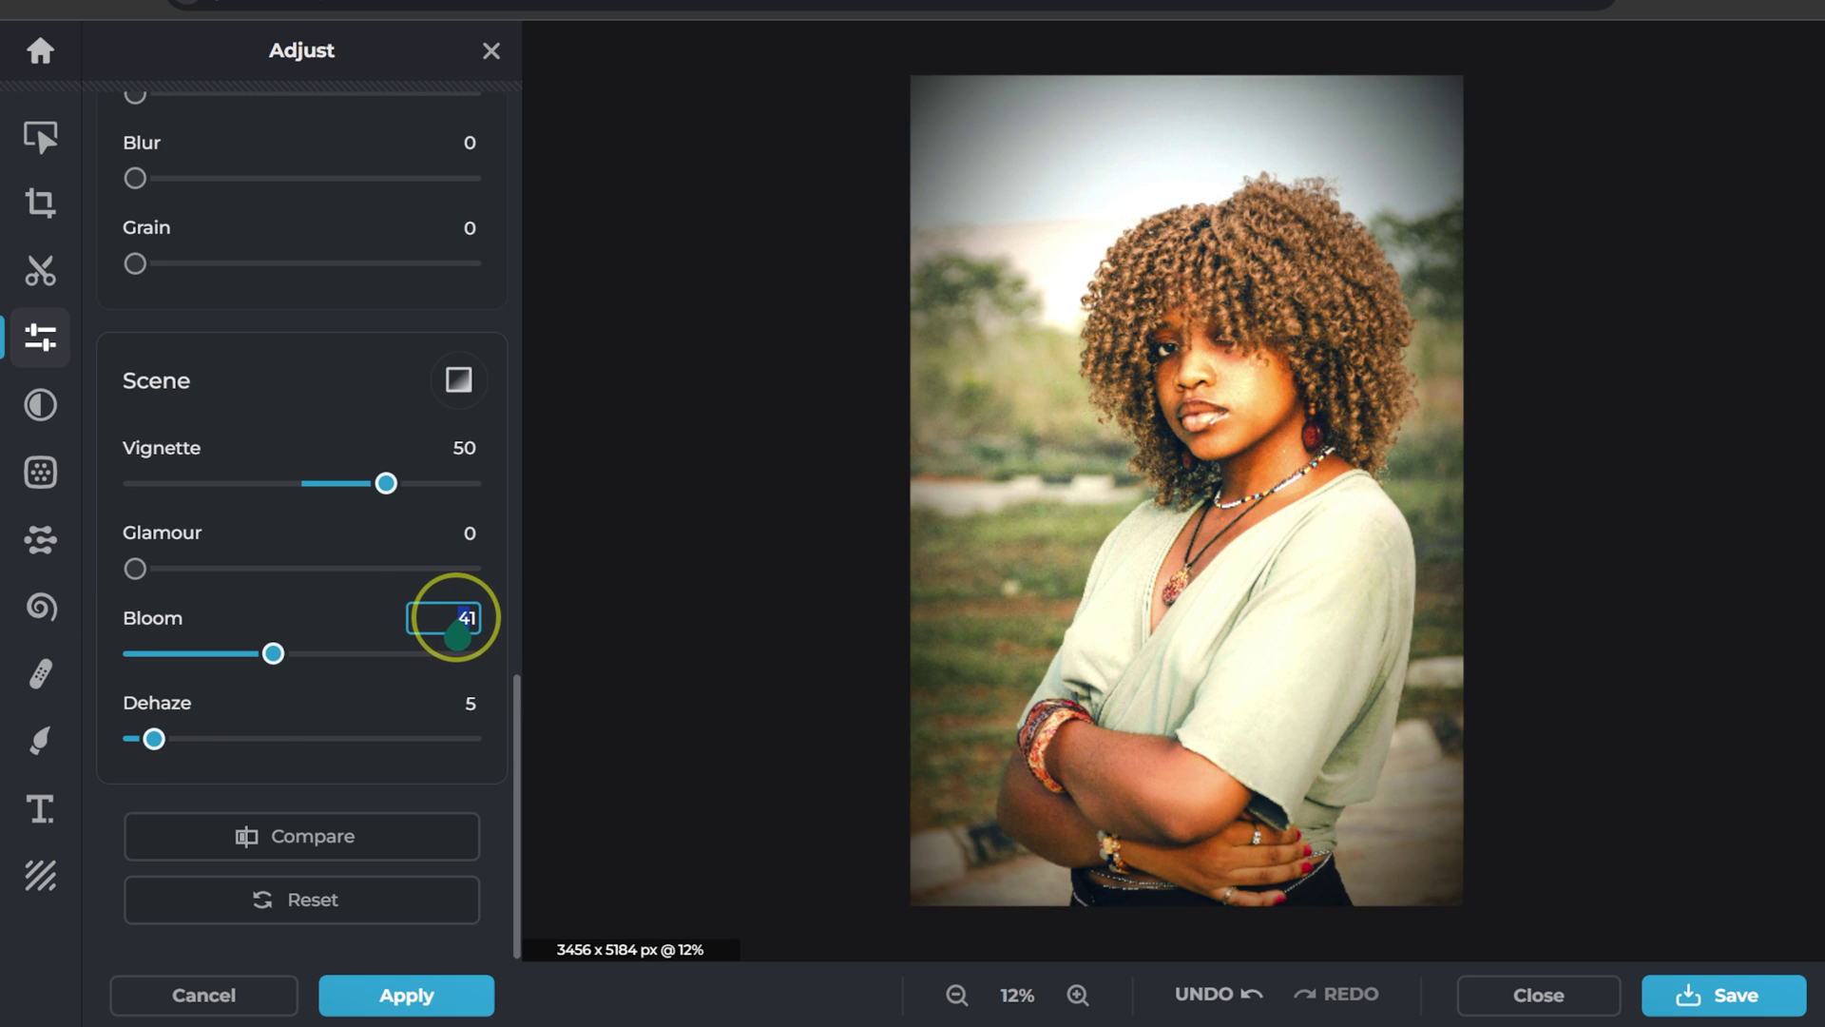
{"action": "left_click", "coordinate": [480, 618]}
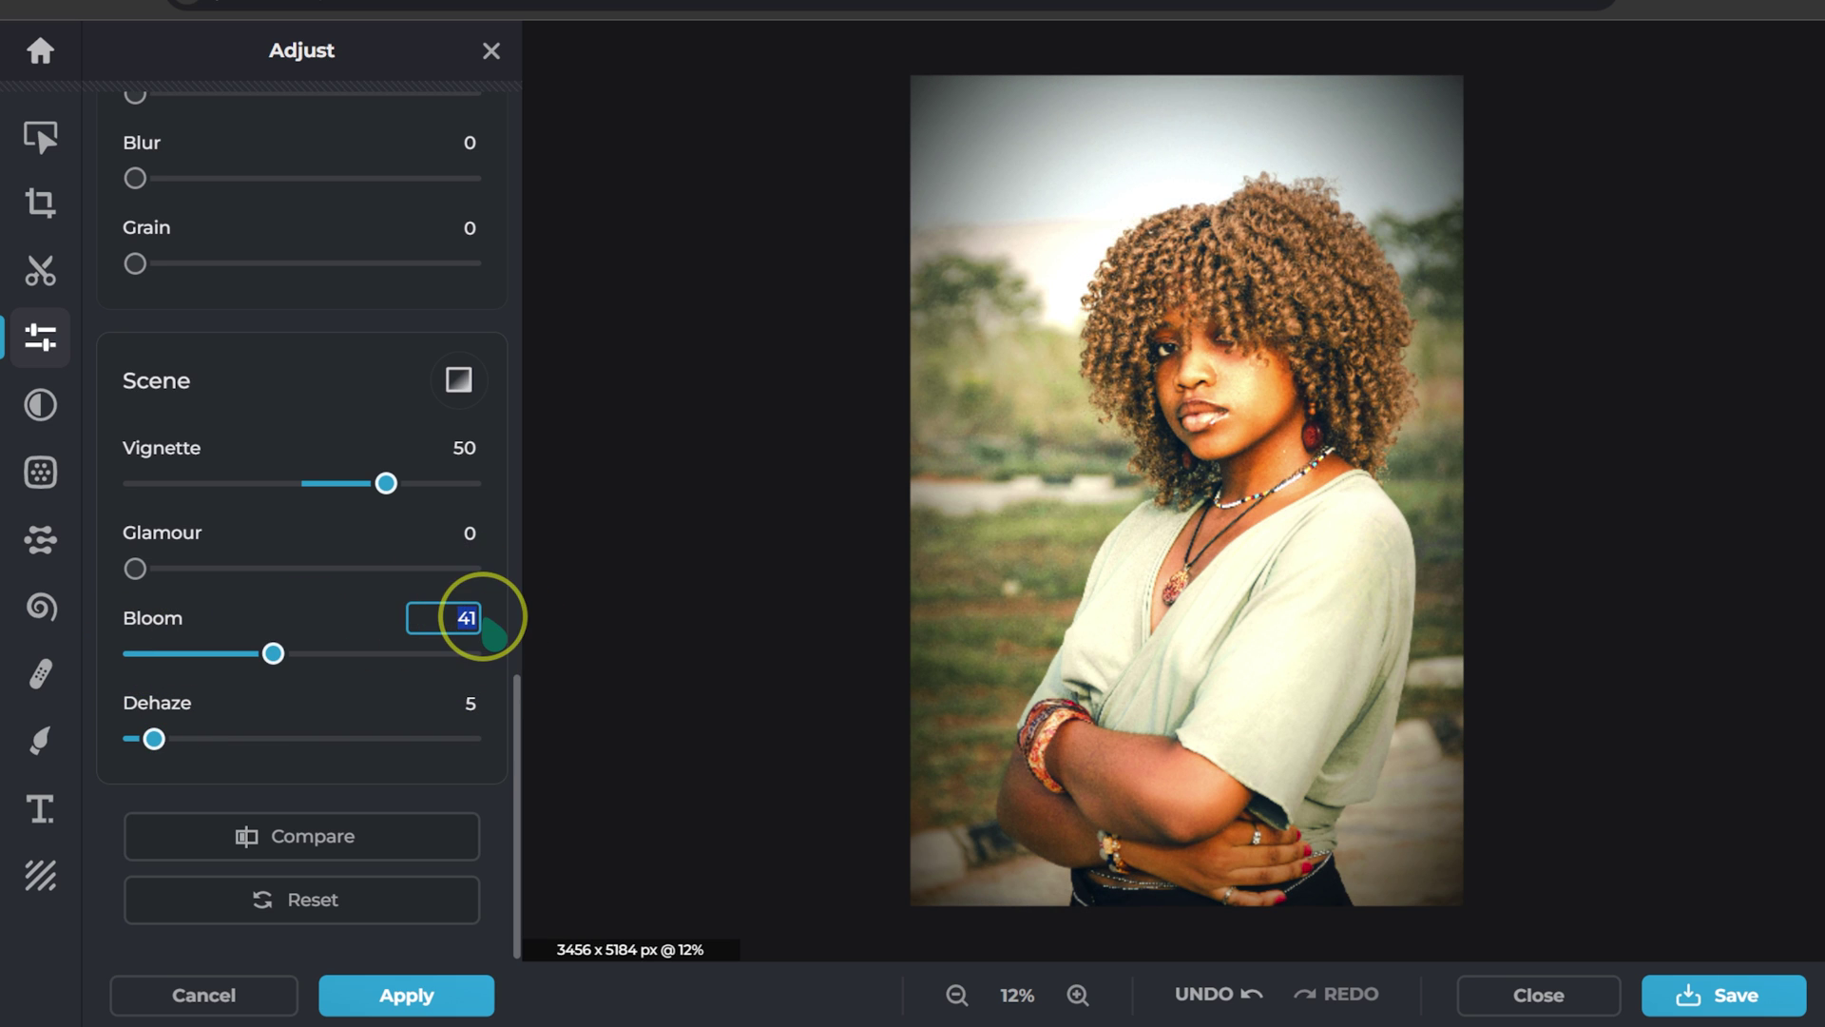
{"action": "type", "text": "0"}
{"action": "key", "text": "Return"}
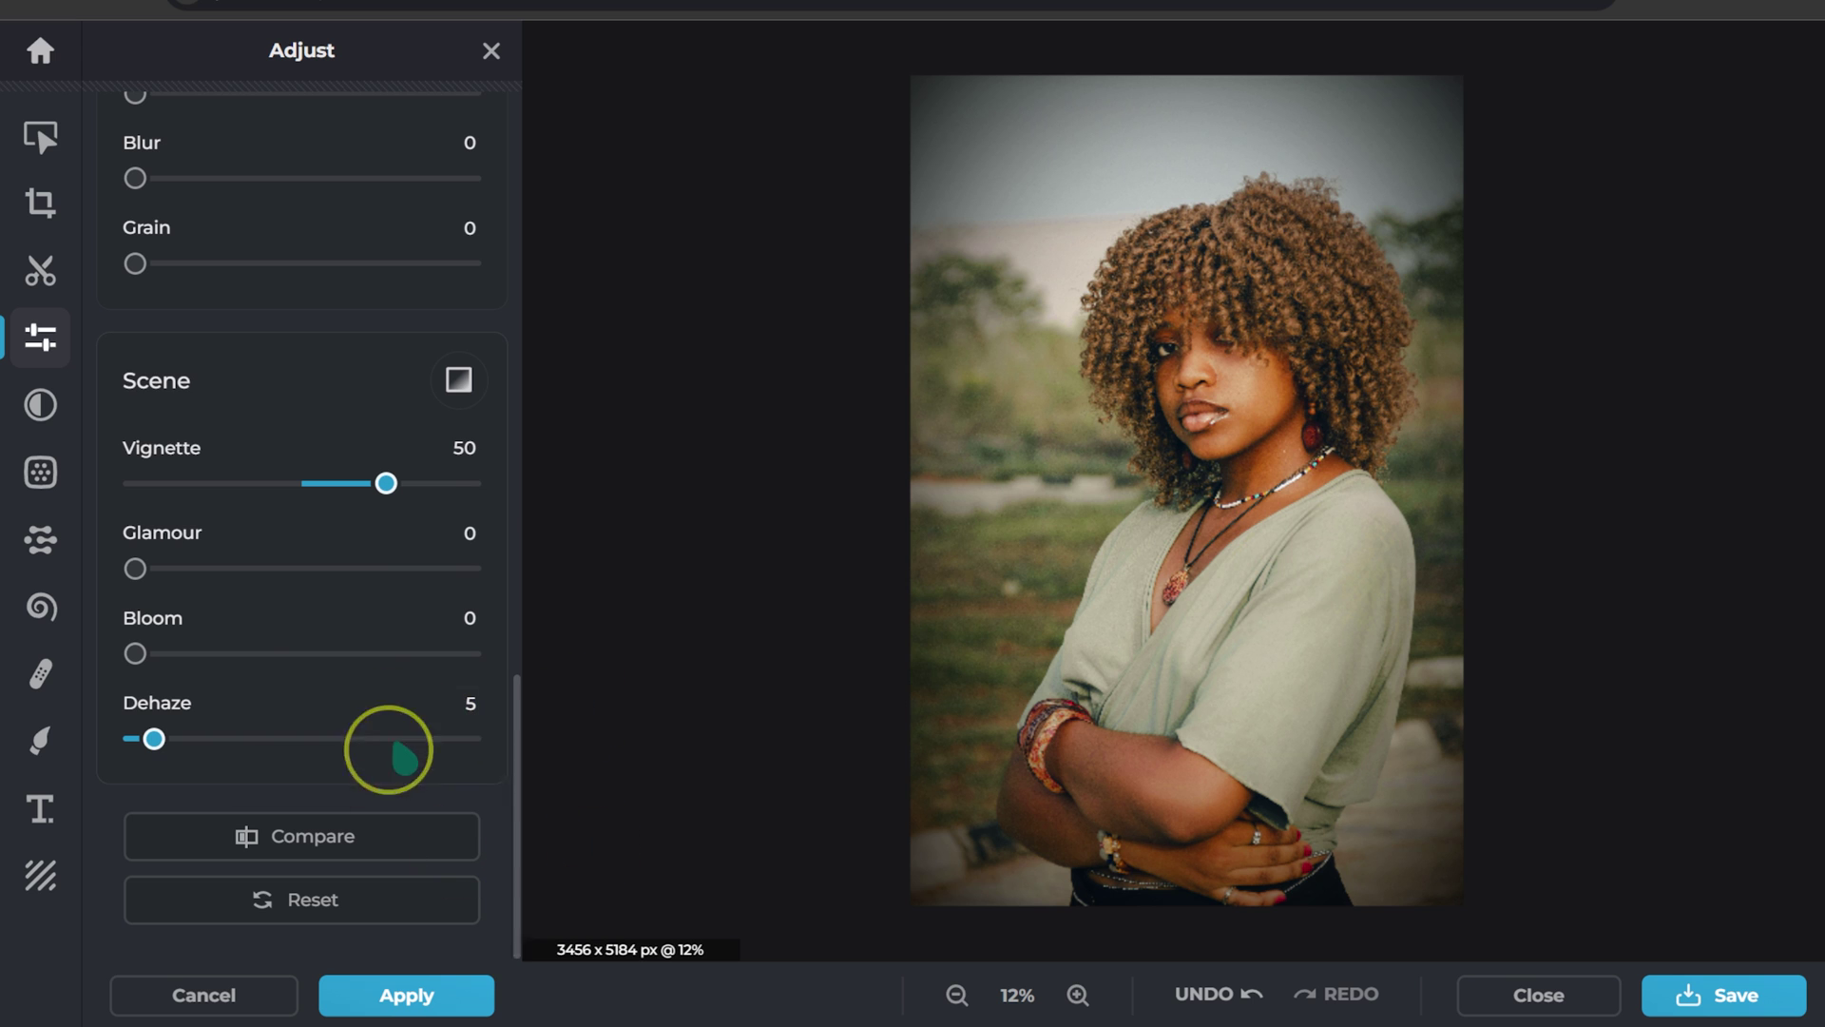
- Reduce Vignette to 10, compare the edited photo with the original, and apply the adjustments
{"action": "left_click_drag", "start_coordinate": [385, 483], "coordinate": [320, 485]}
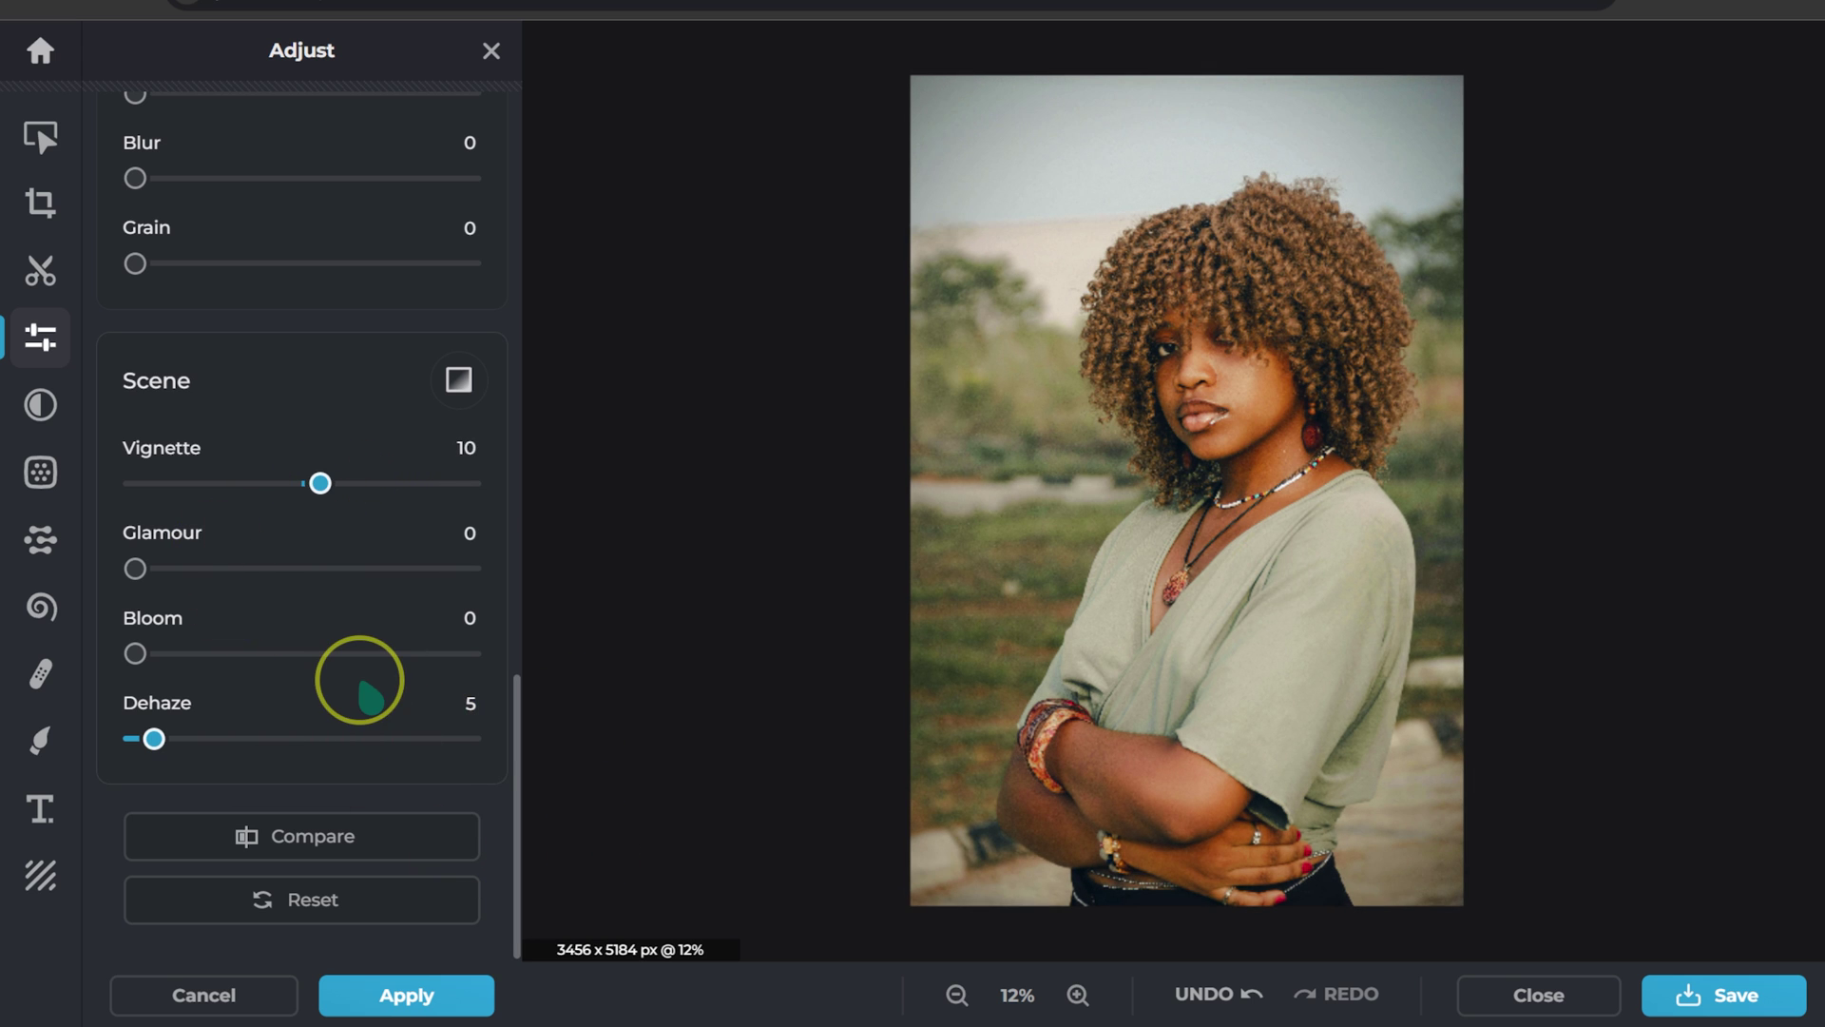
{"action": "left_click", "coordinate": [382, 842]}
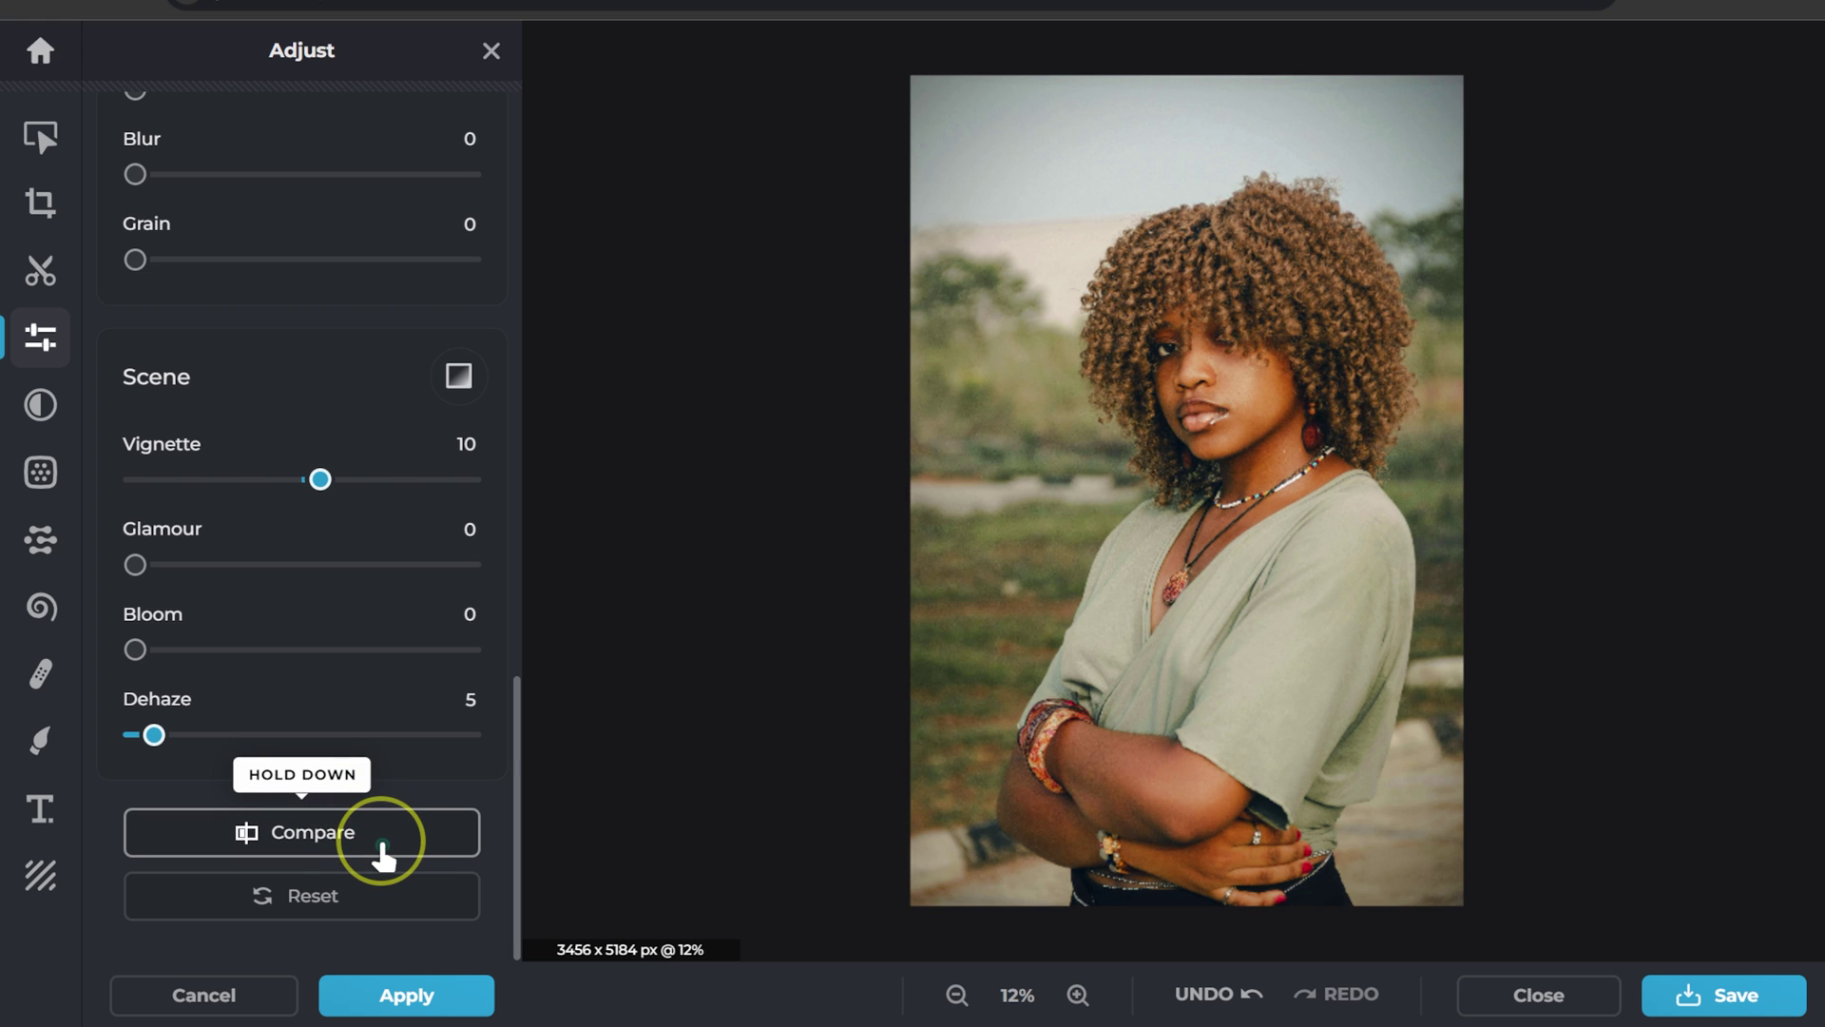
{"action": "left_click", "coordinate": [382, 841]}
{"action": "scroll", "coordinate": [367, 693], "scroll_direction": "up", "scroll_amount": 10}
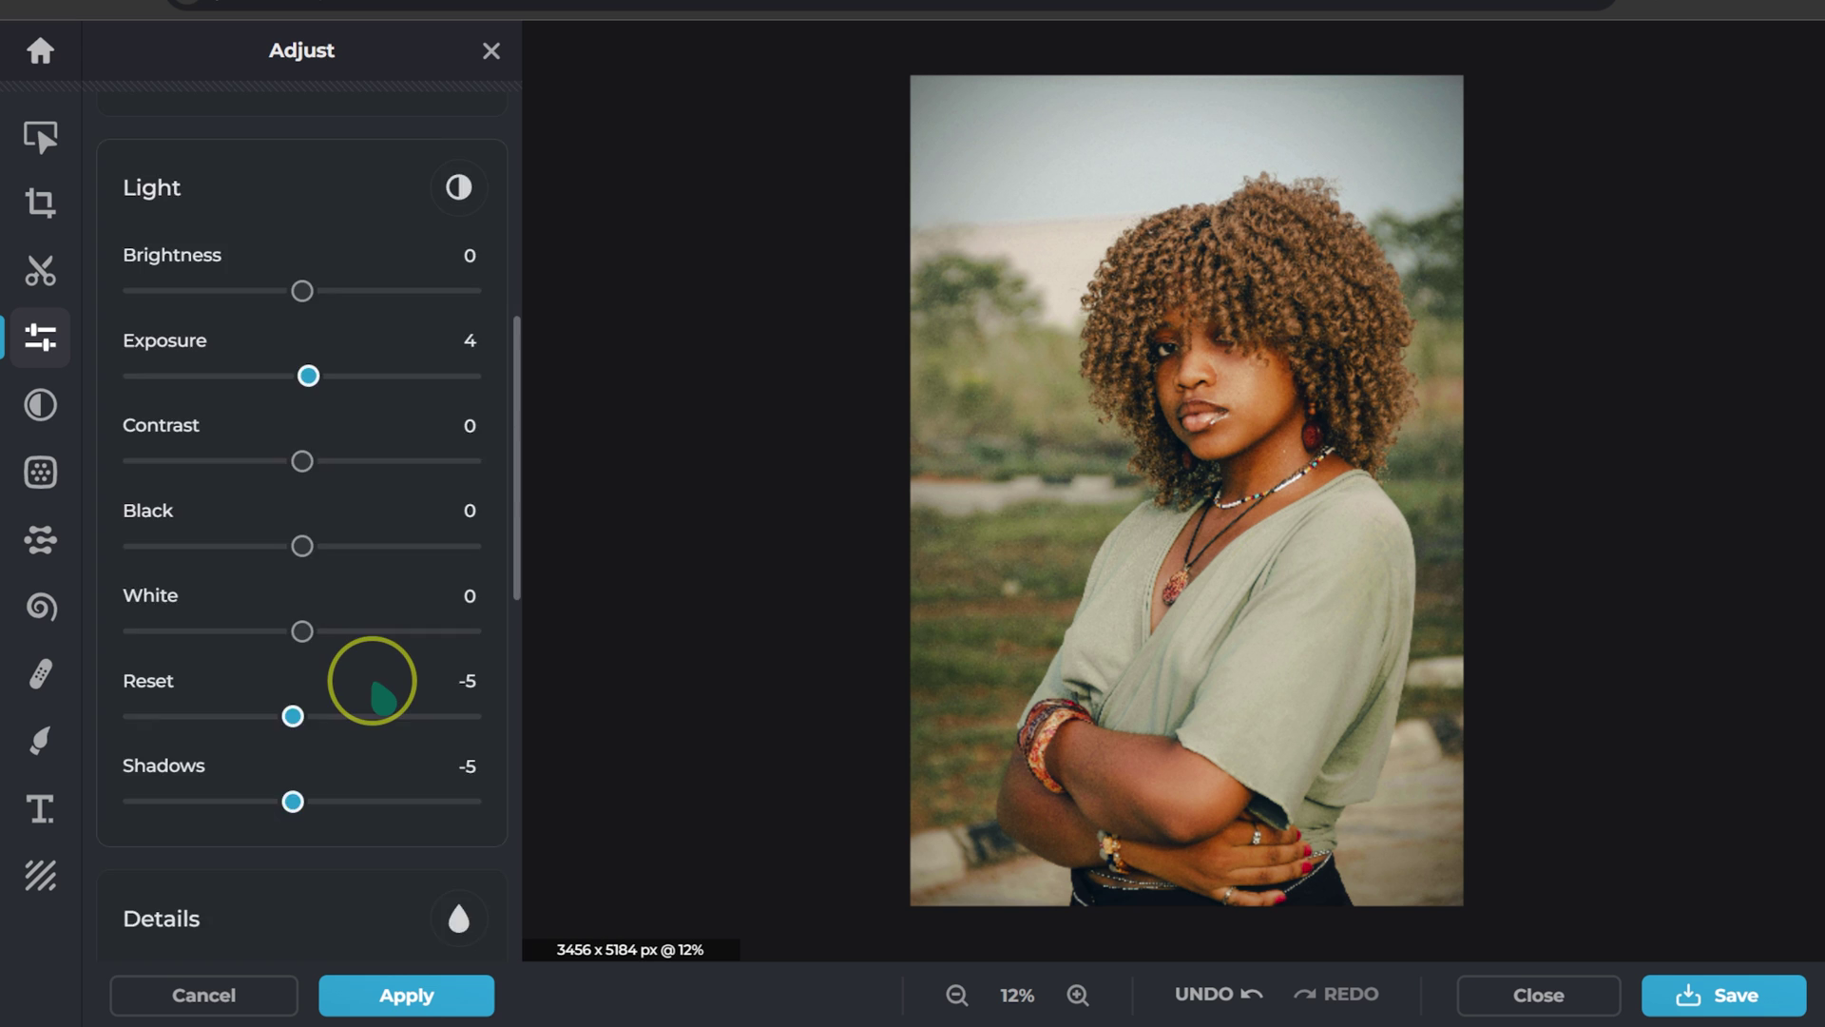
{"action": "scroll", "coordinate": [371, 685], "scroll_direction": "down", "scroll_amount": 10}
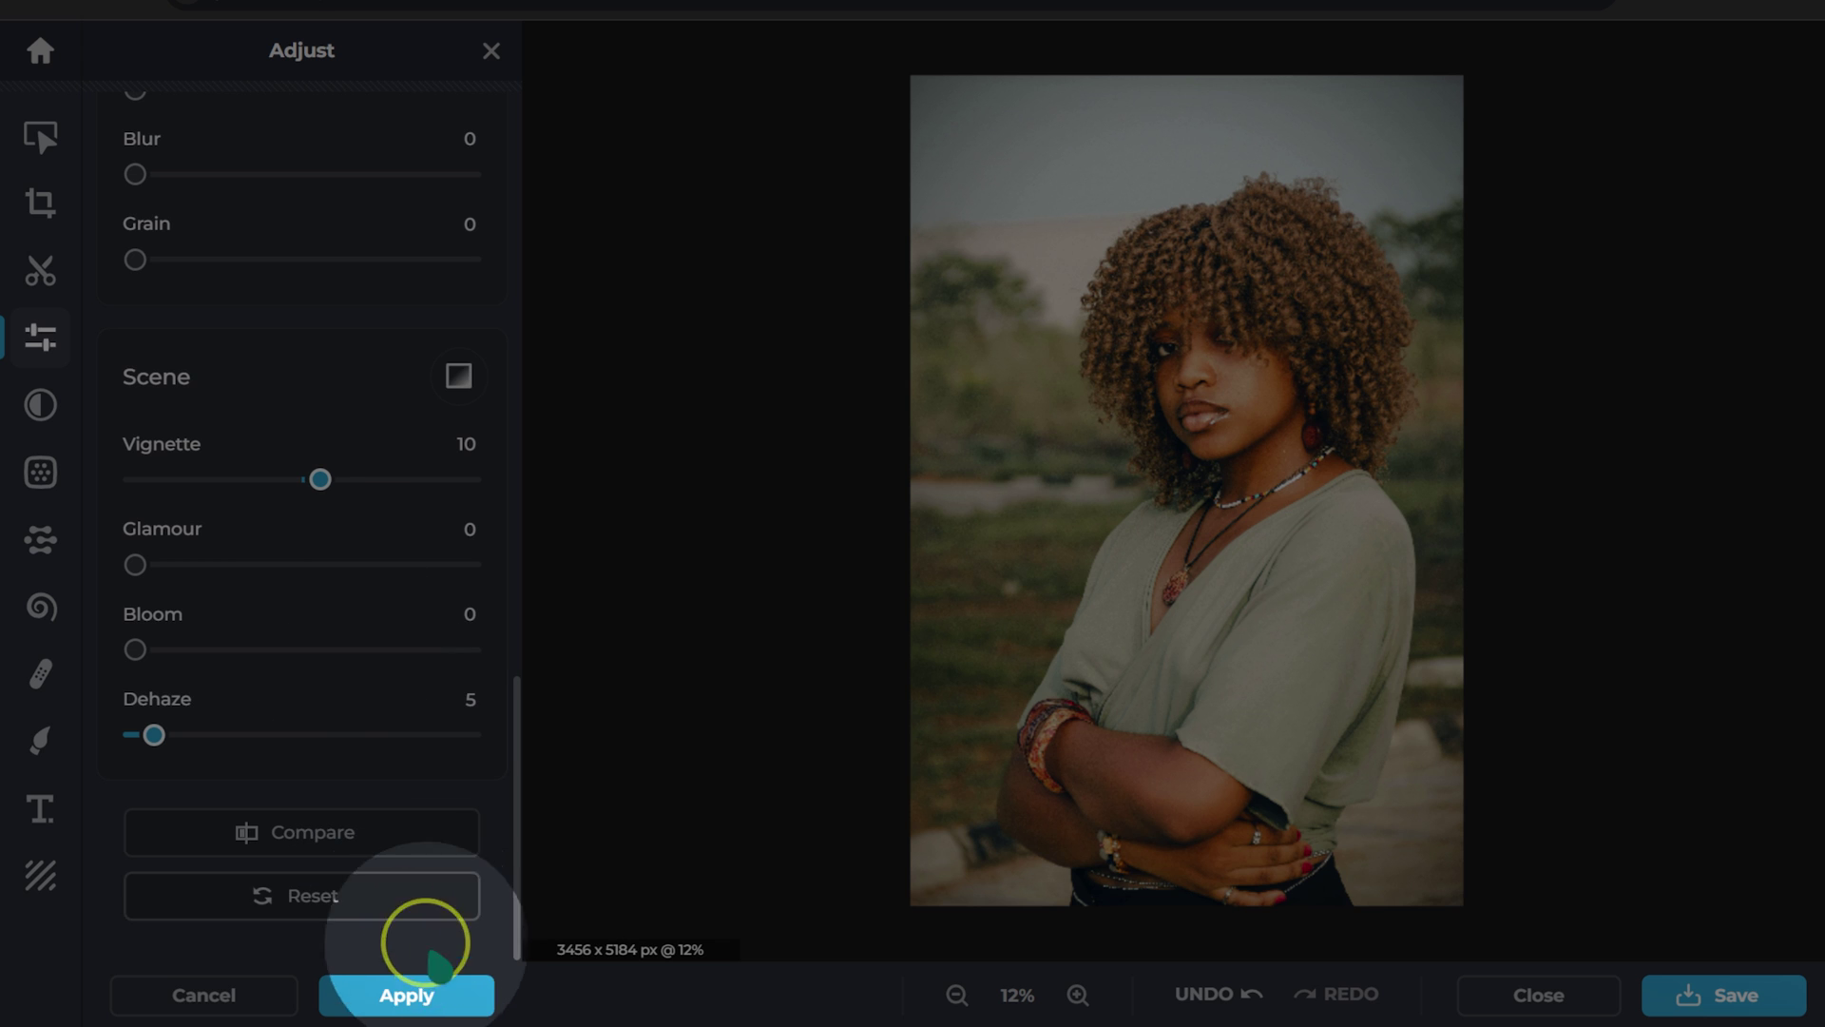
{"action": "left_click", "coordinate": [418, 993]}
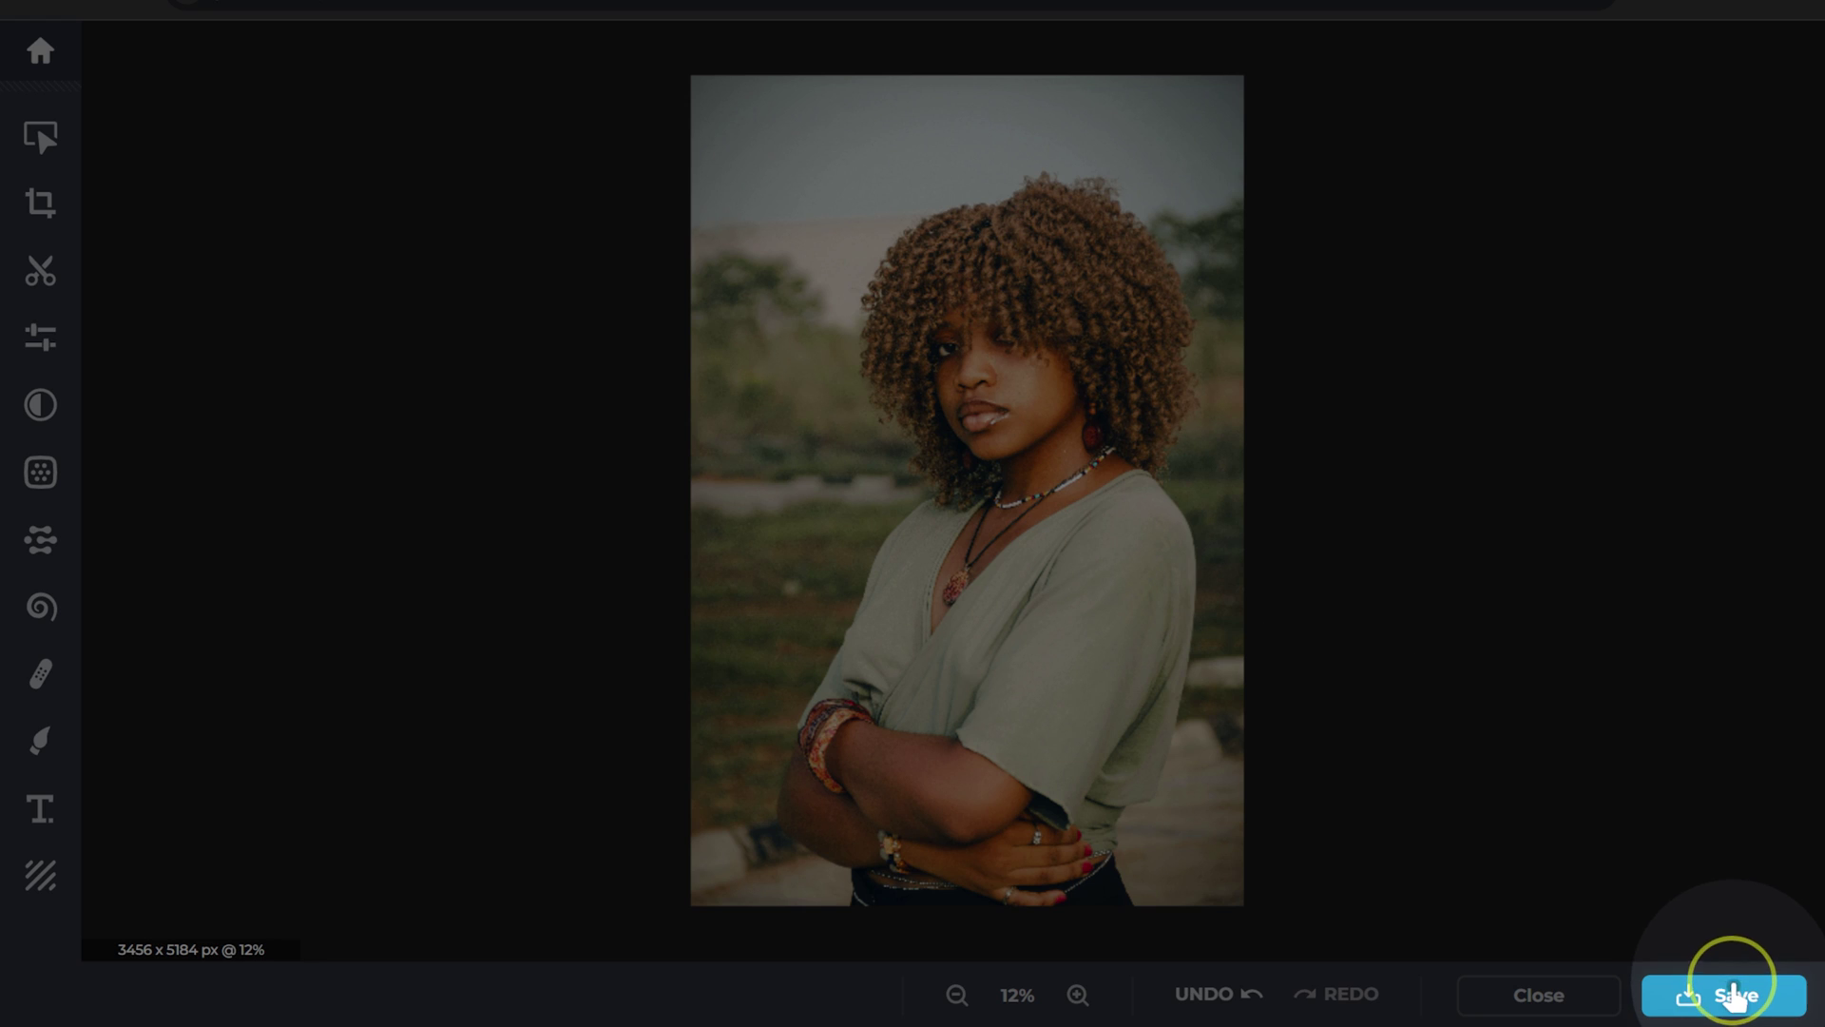
- Save the edited photo as a JPG at 100% quality on the Desktop under the file name Example (6)
{"action": "left_click", "coordinate": [1729, 992]}
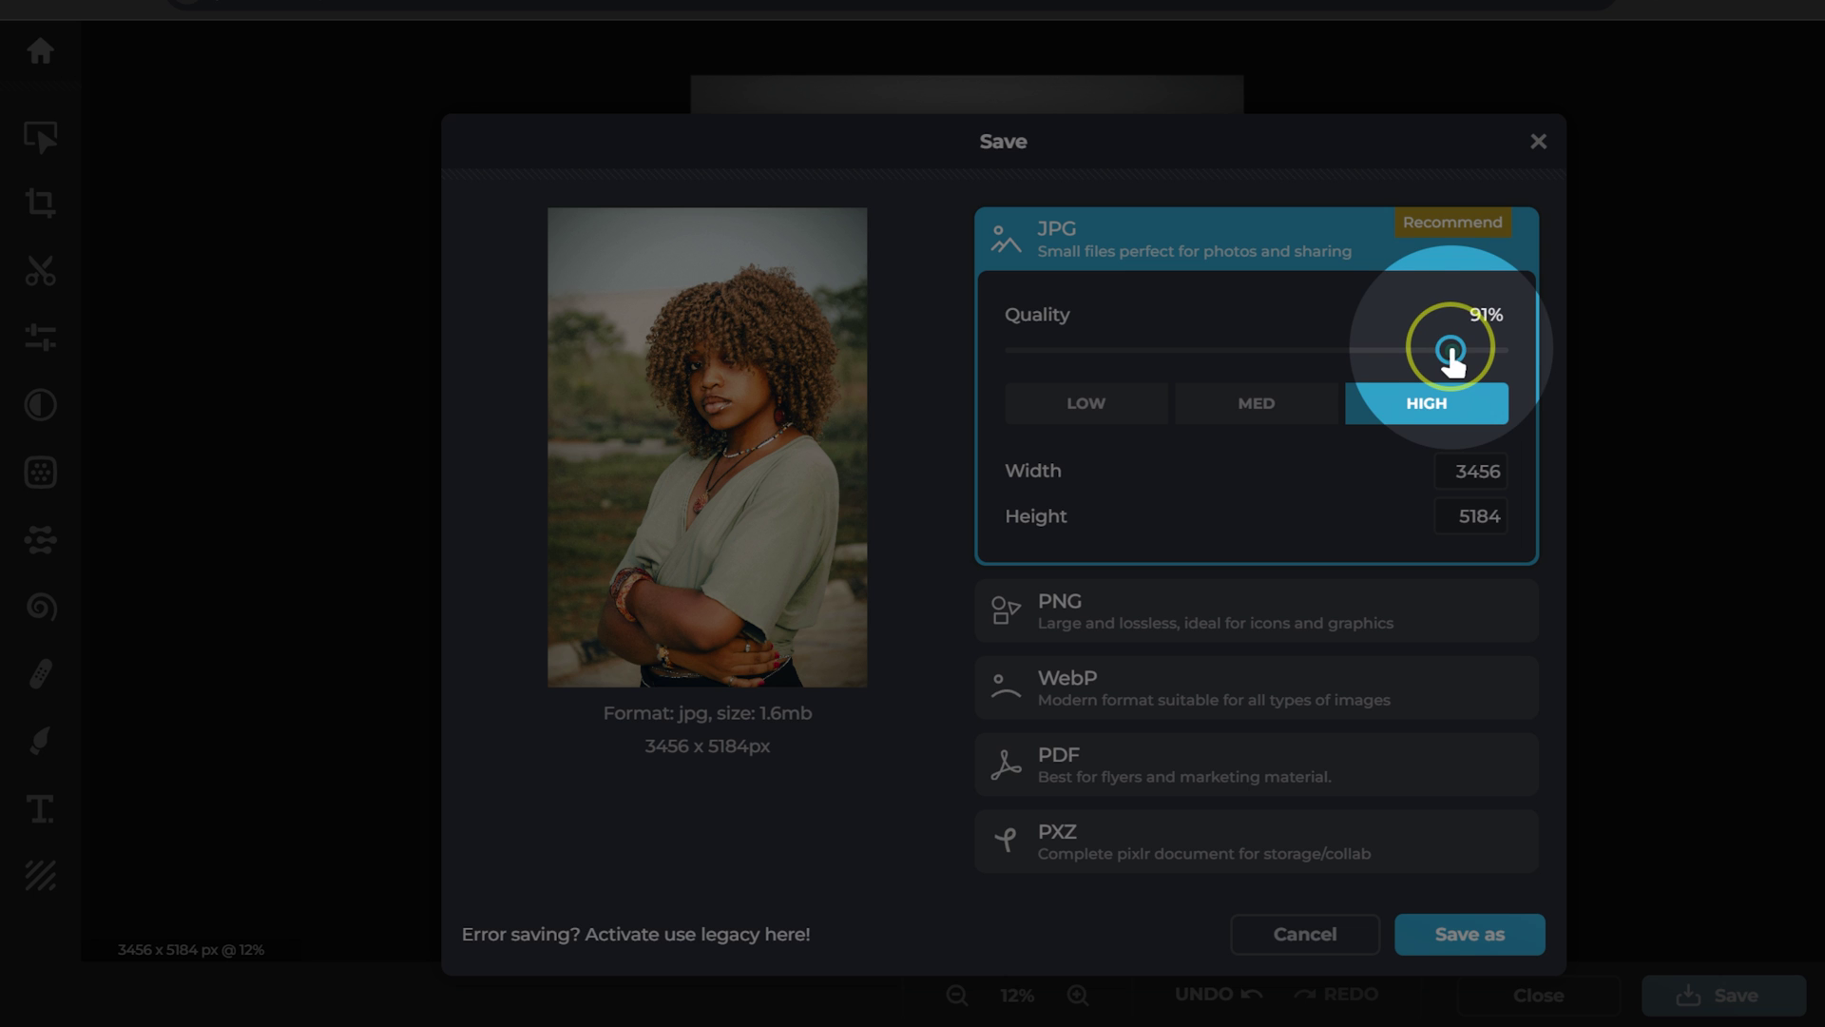
{"action": "left_click_drag", "start_coordinate": [1448, 350], "coordinate": [1511, 350]}
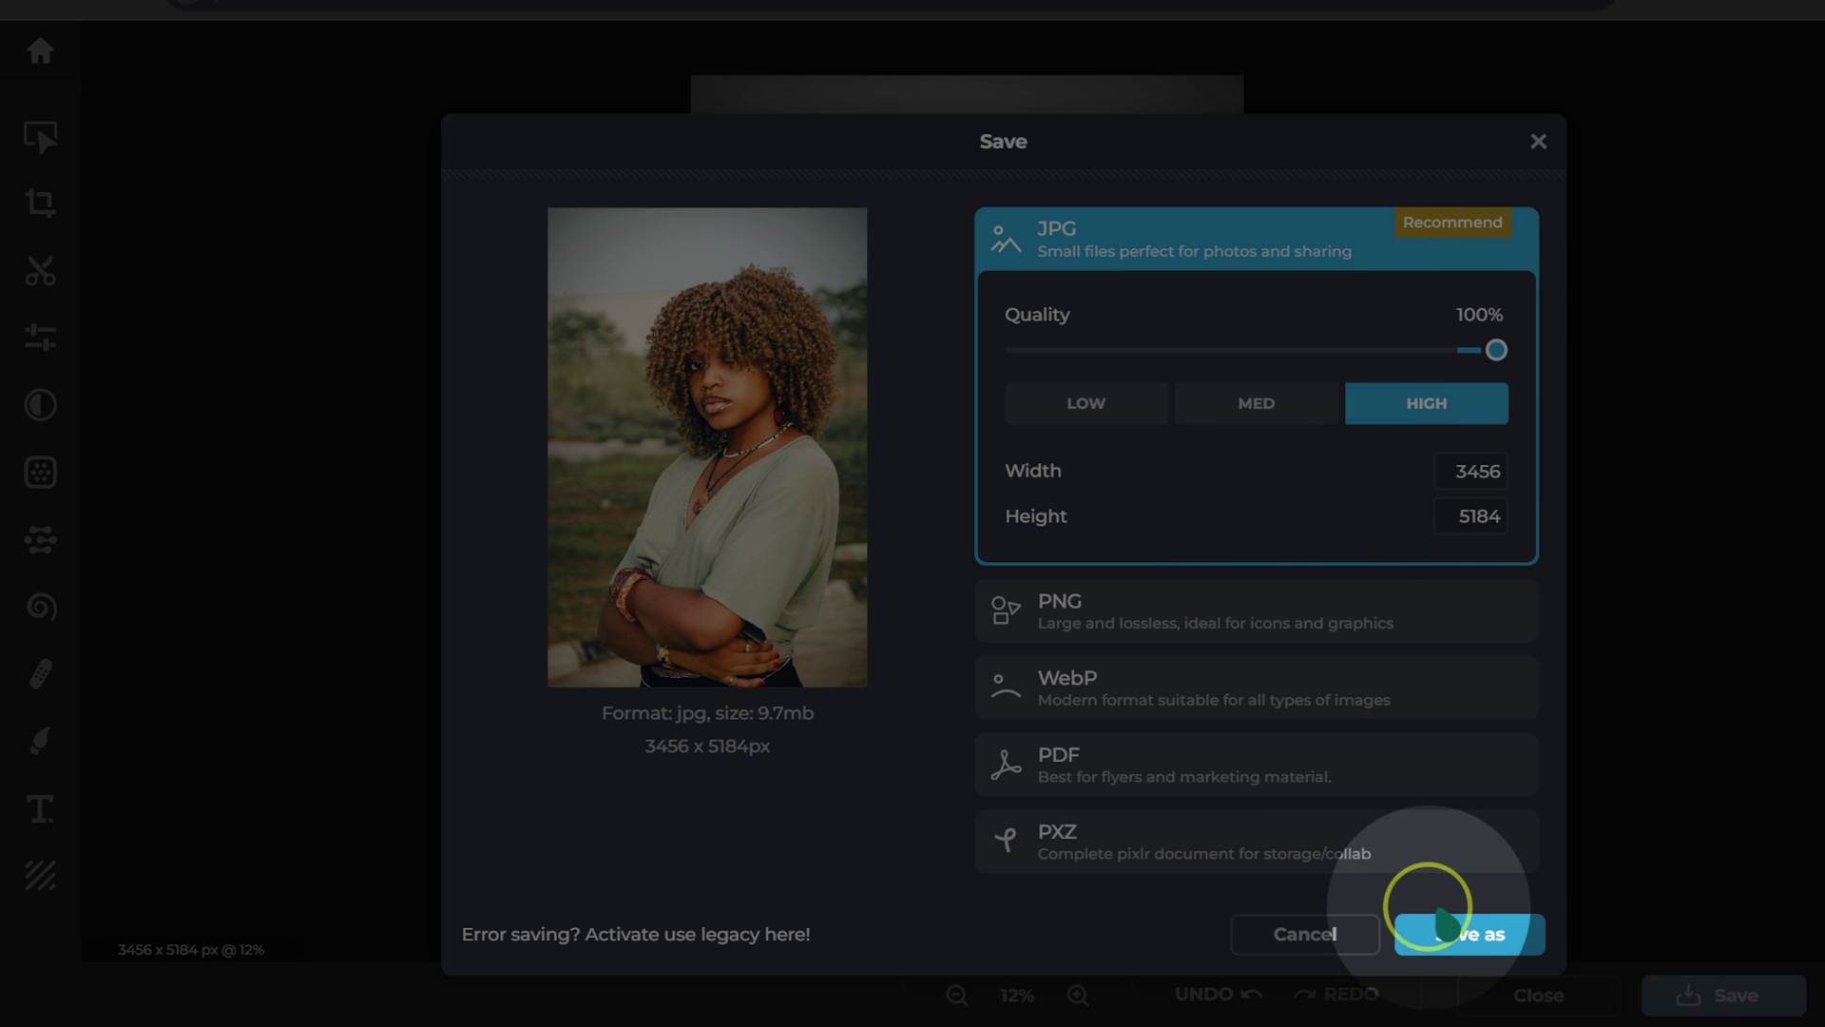
{"action": "left_click", "coordinate": [1474, 936]}
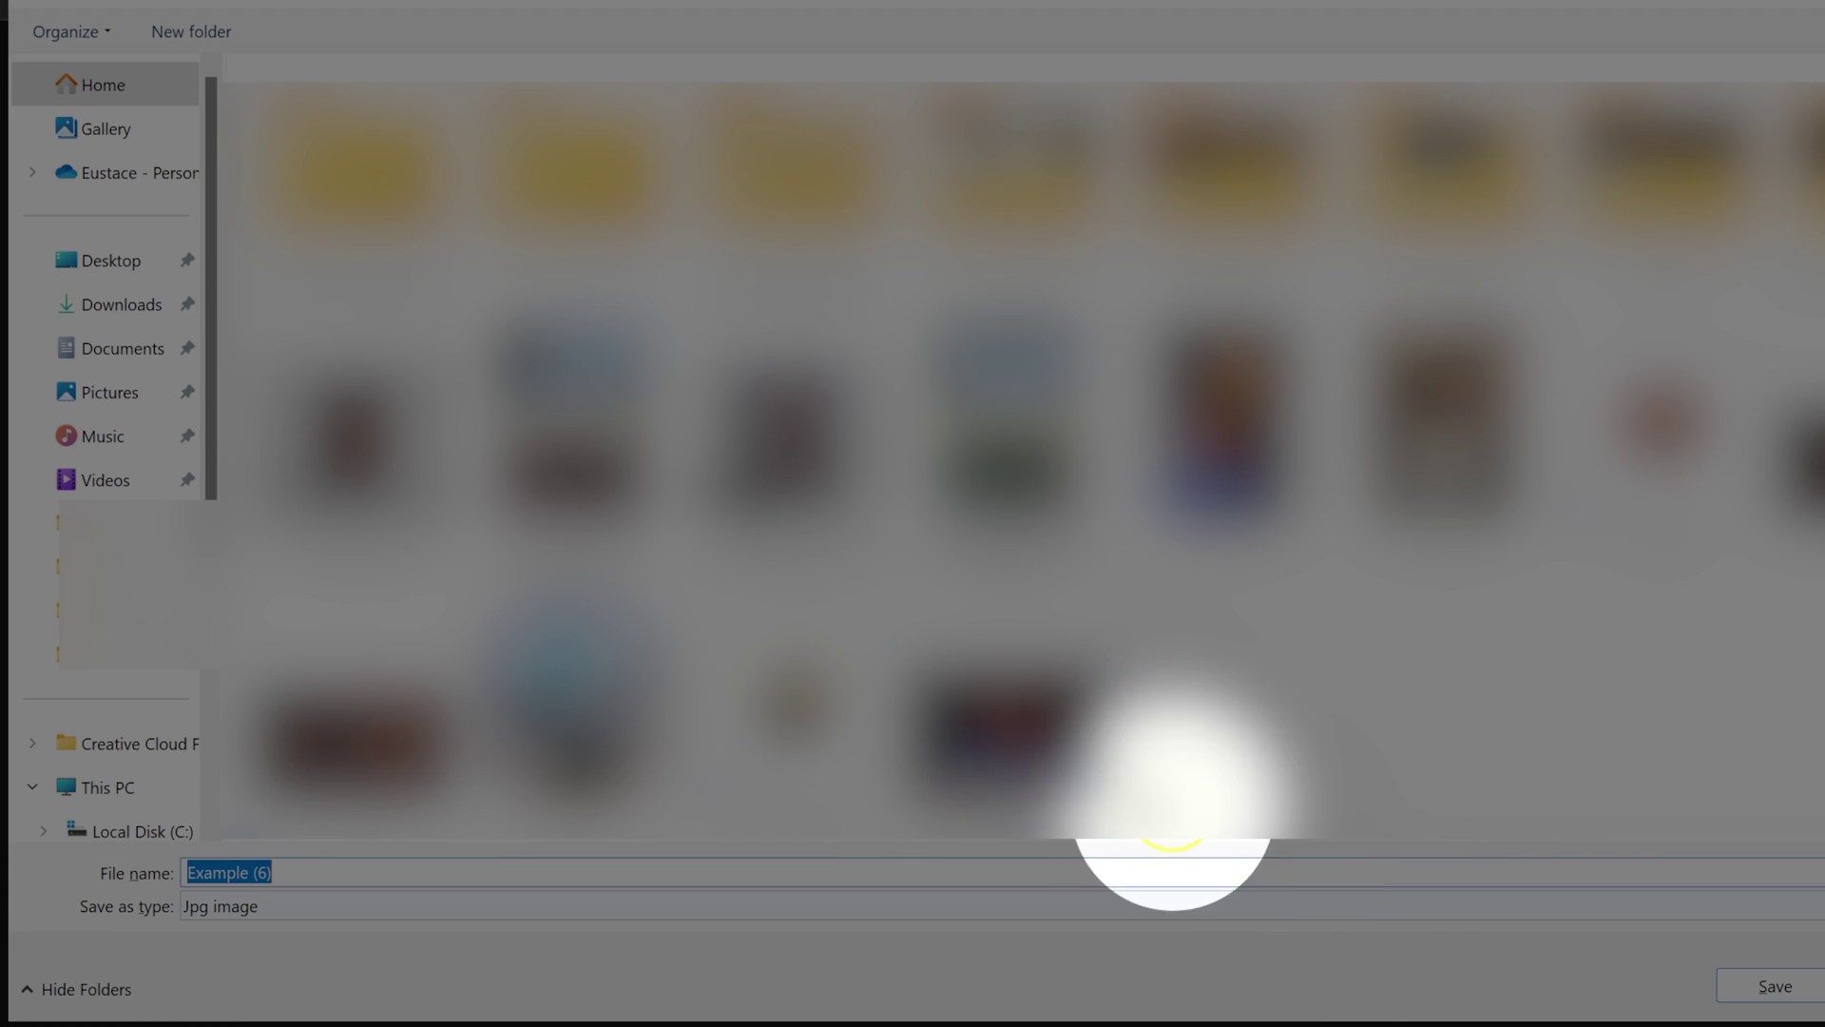
{"action": "left_click", "coordinate": [119, 263]}
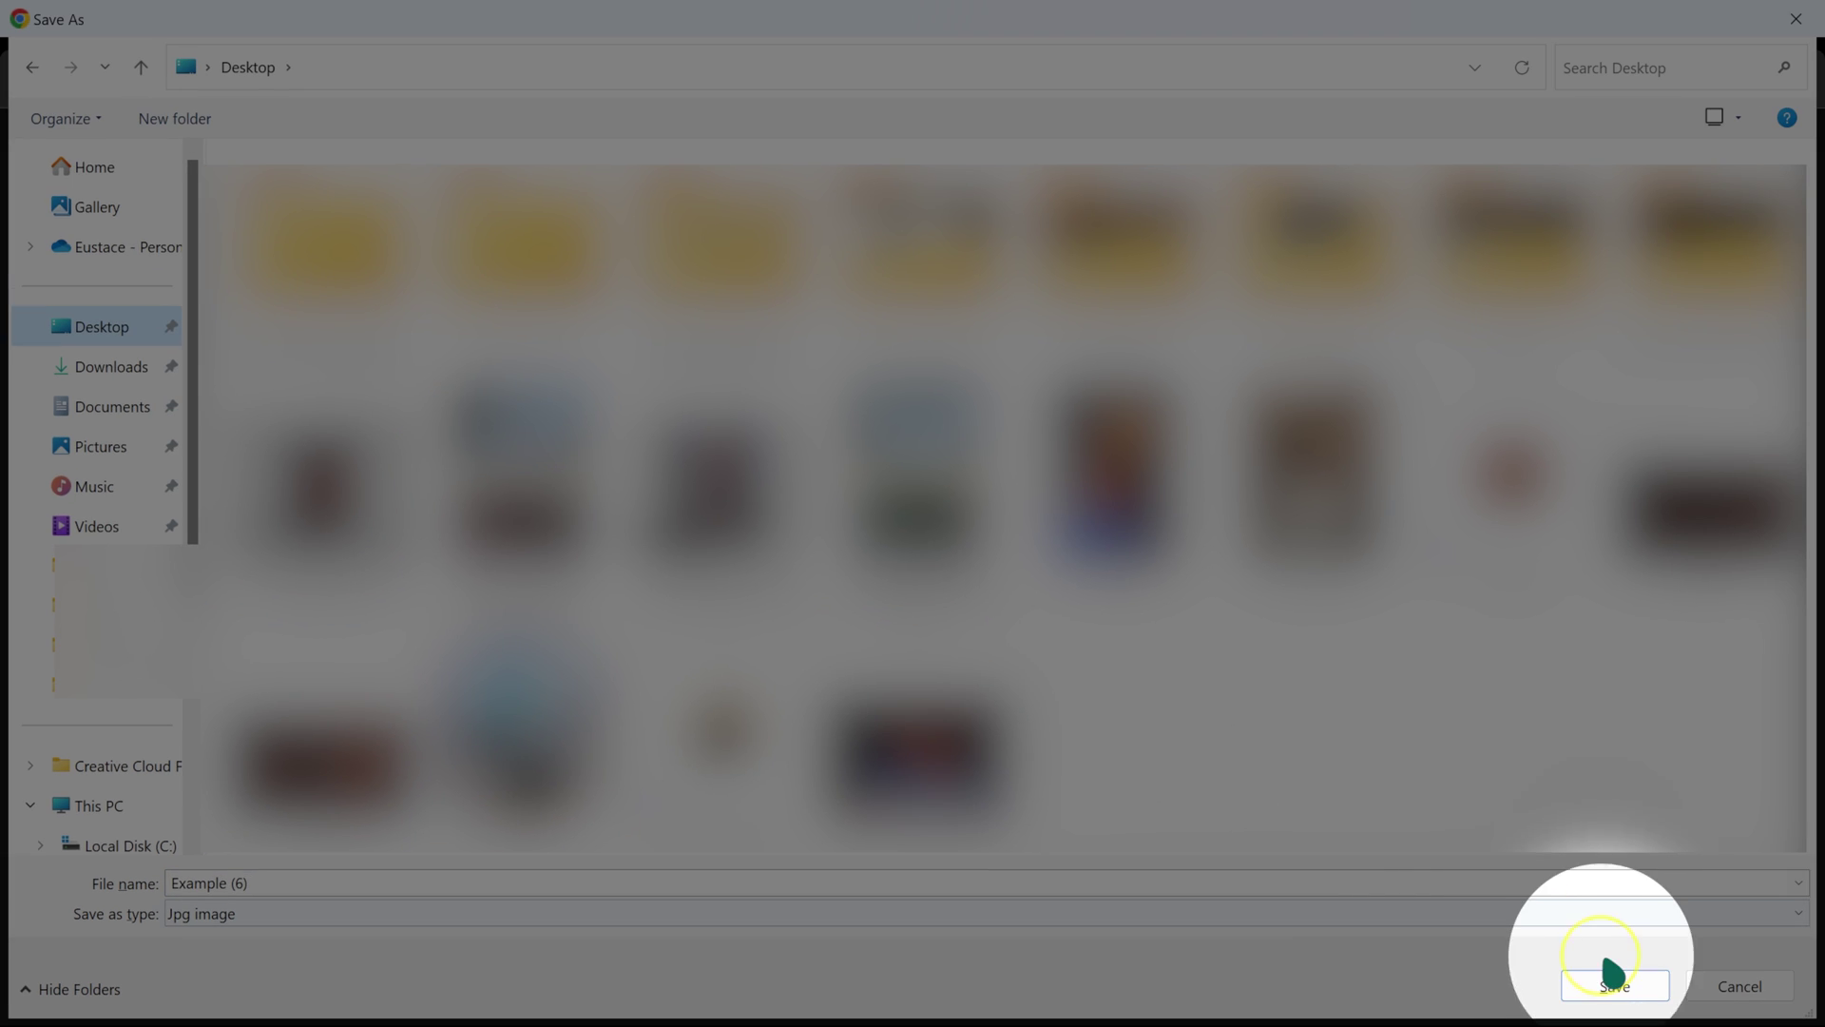
{"action": "left_click", "coordinate": [1775, 986]}
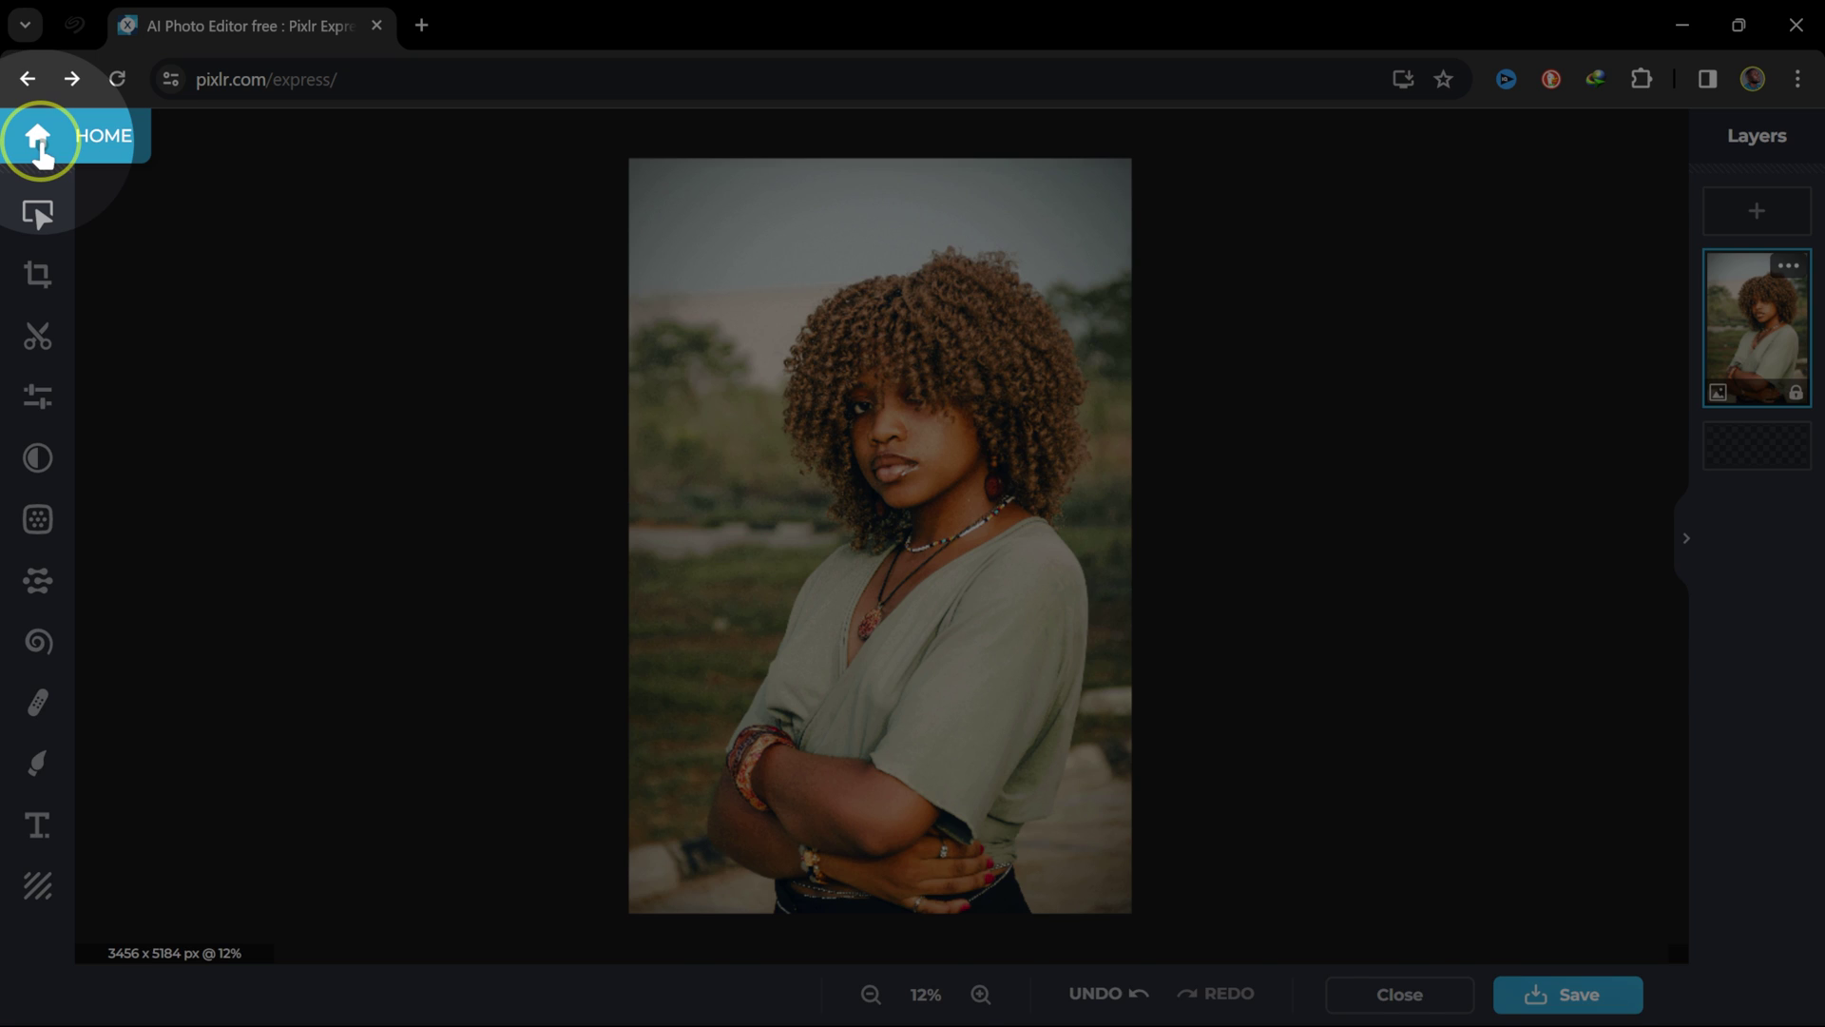
- Open the Example (5) image as a new document, keeping its original size
{"action": "left_click", "coordinate": [39, 143]}
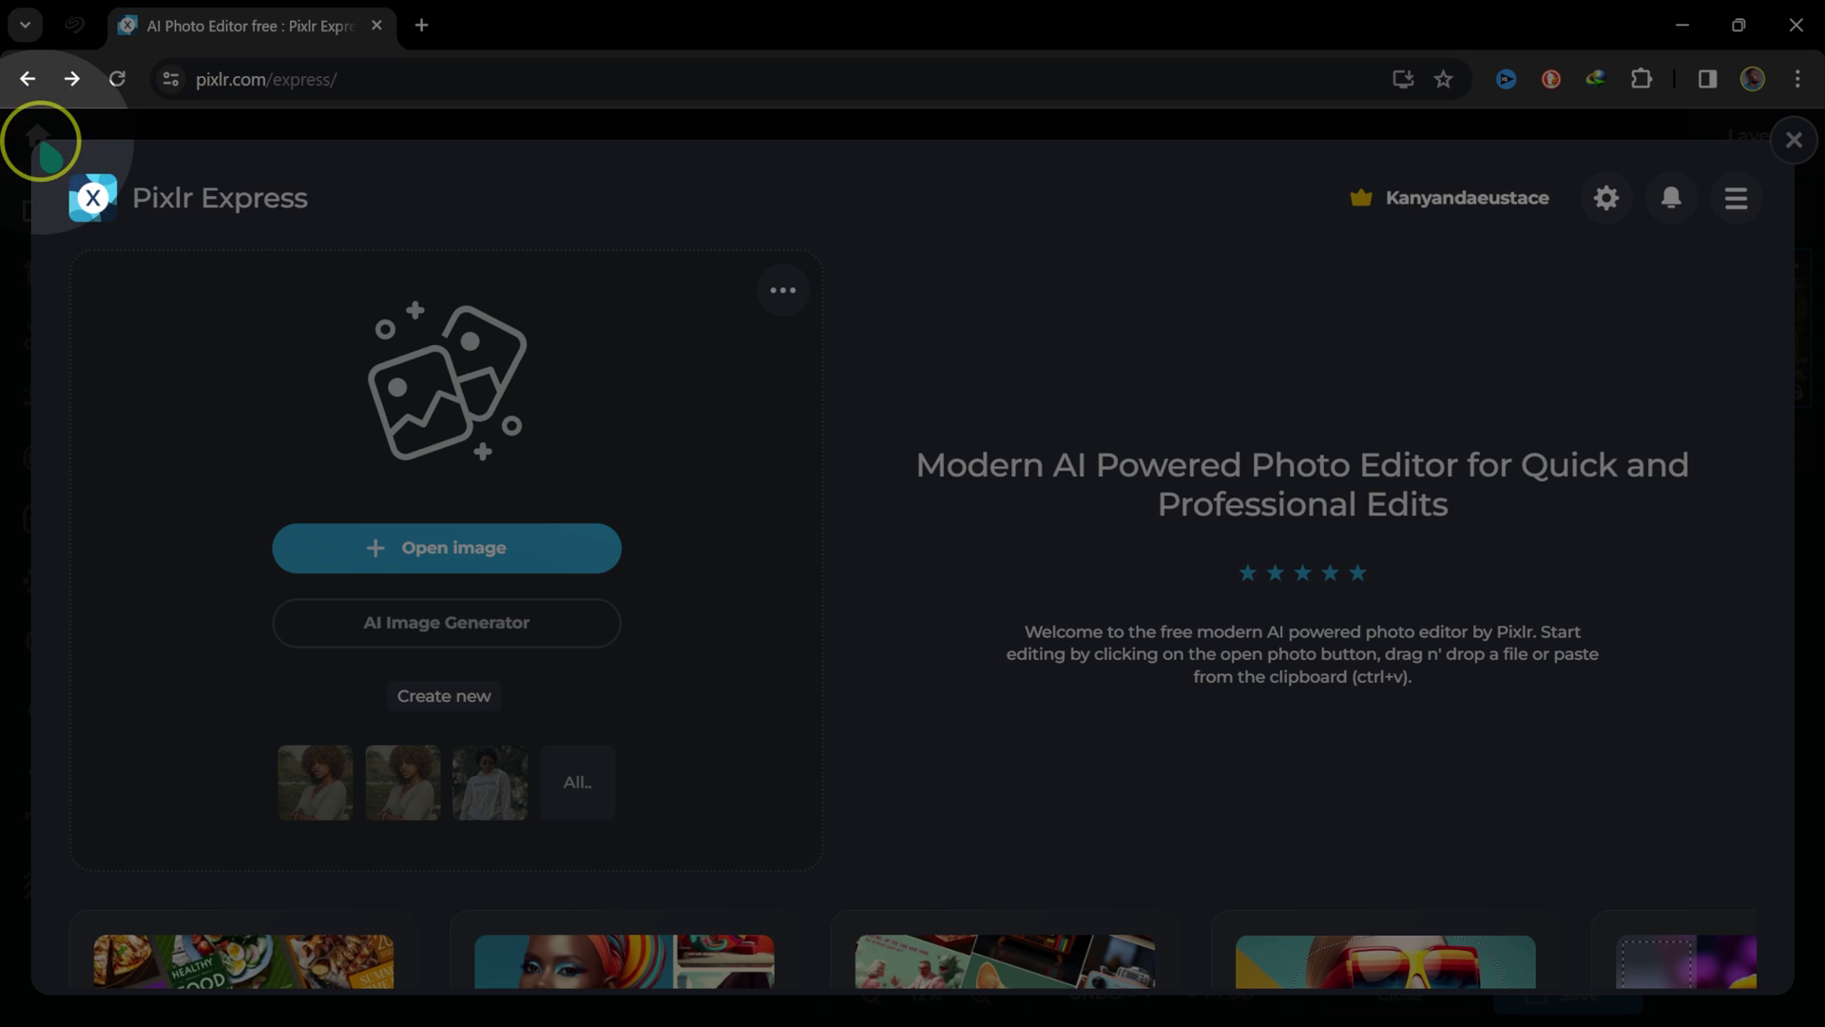
{"action": "left_click", "coordinate": [473, 552]}
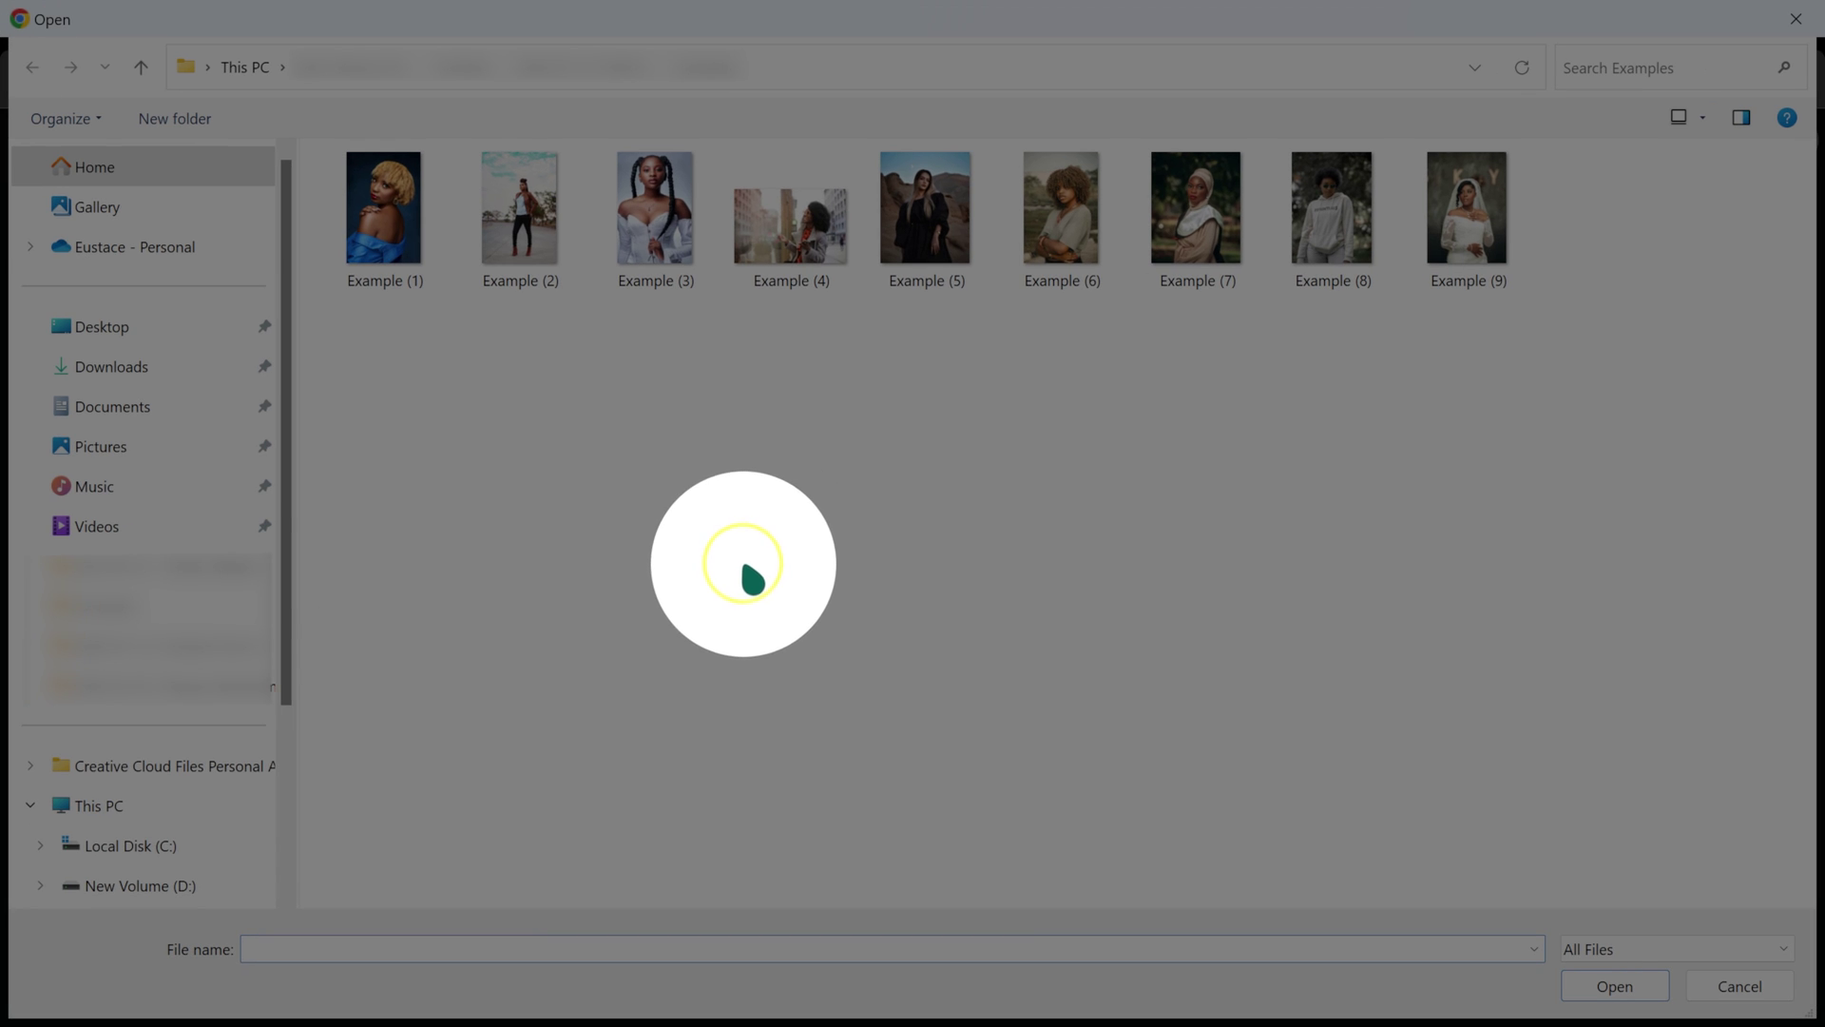
{"action": "double_click", "coordinate": [941, 214]}
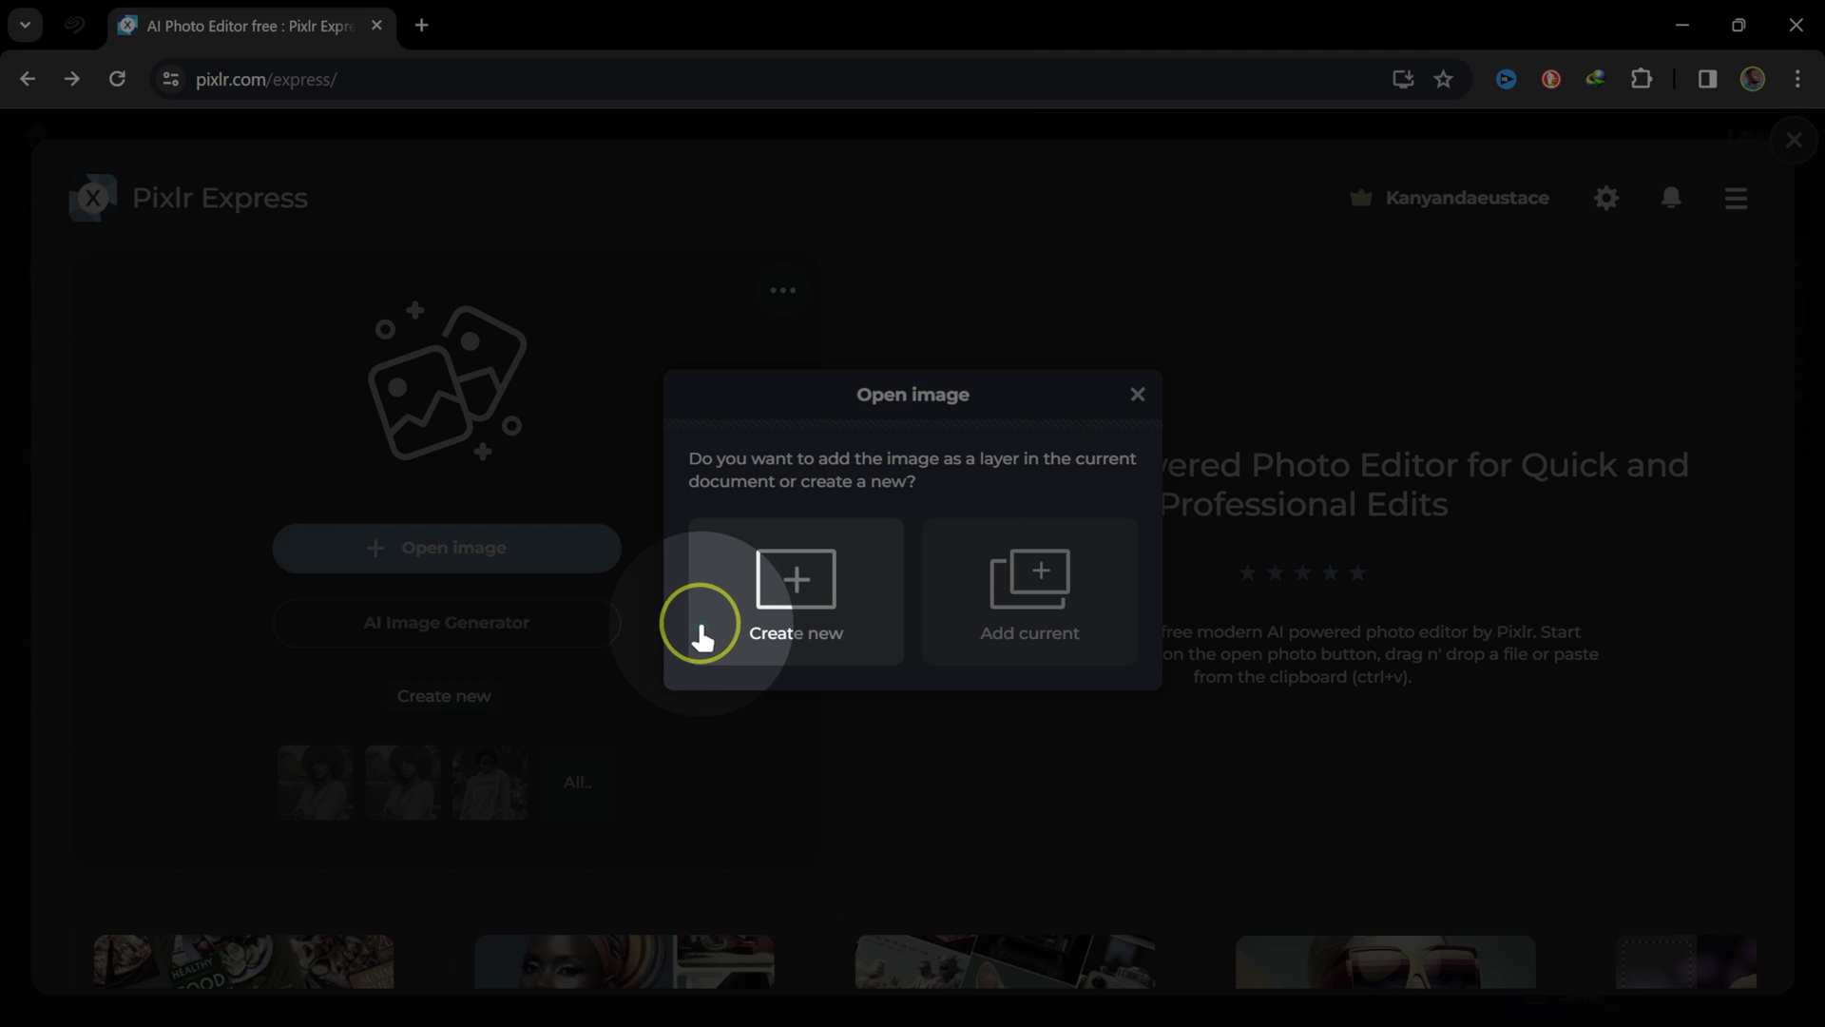
{"action": "left_click", "coordinate": [806, 580]}
{"action": "left_click", "coordinate": [670, 571]}
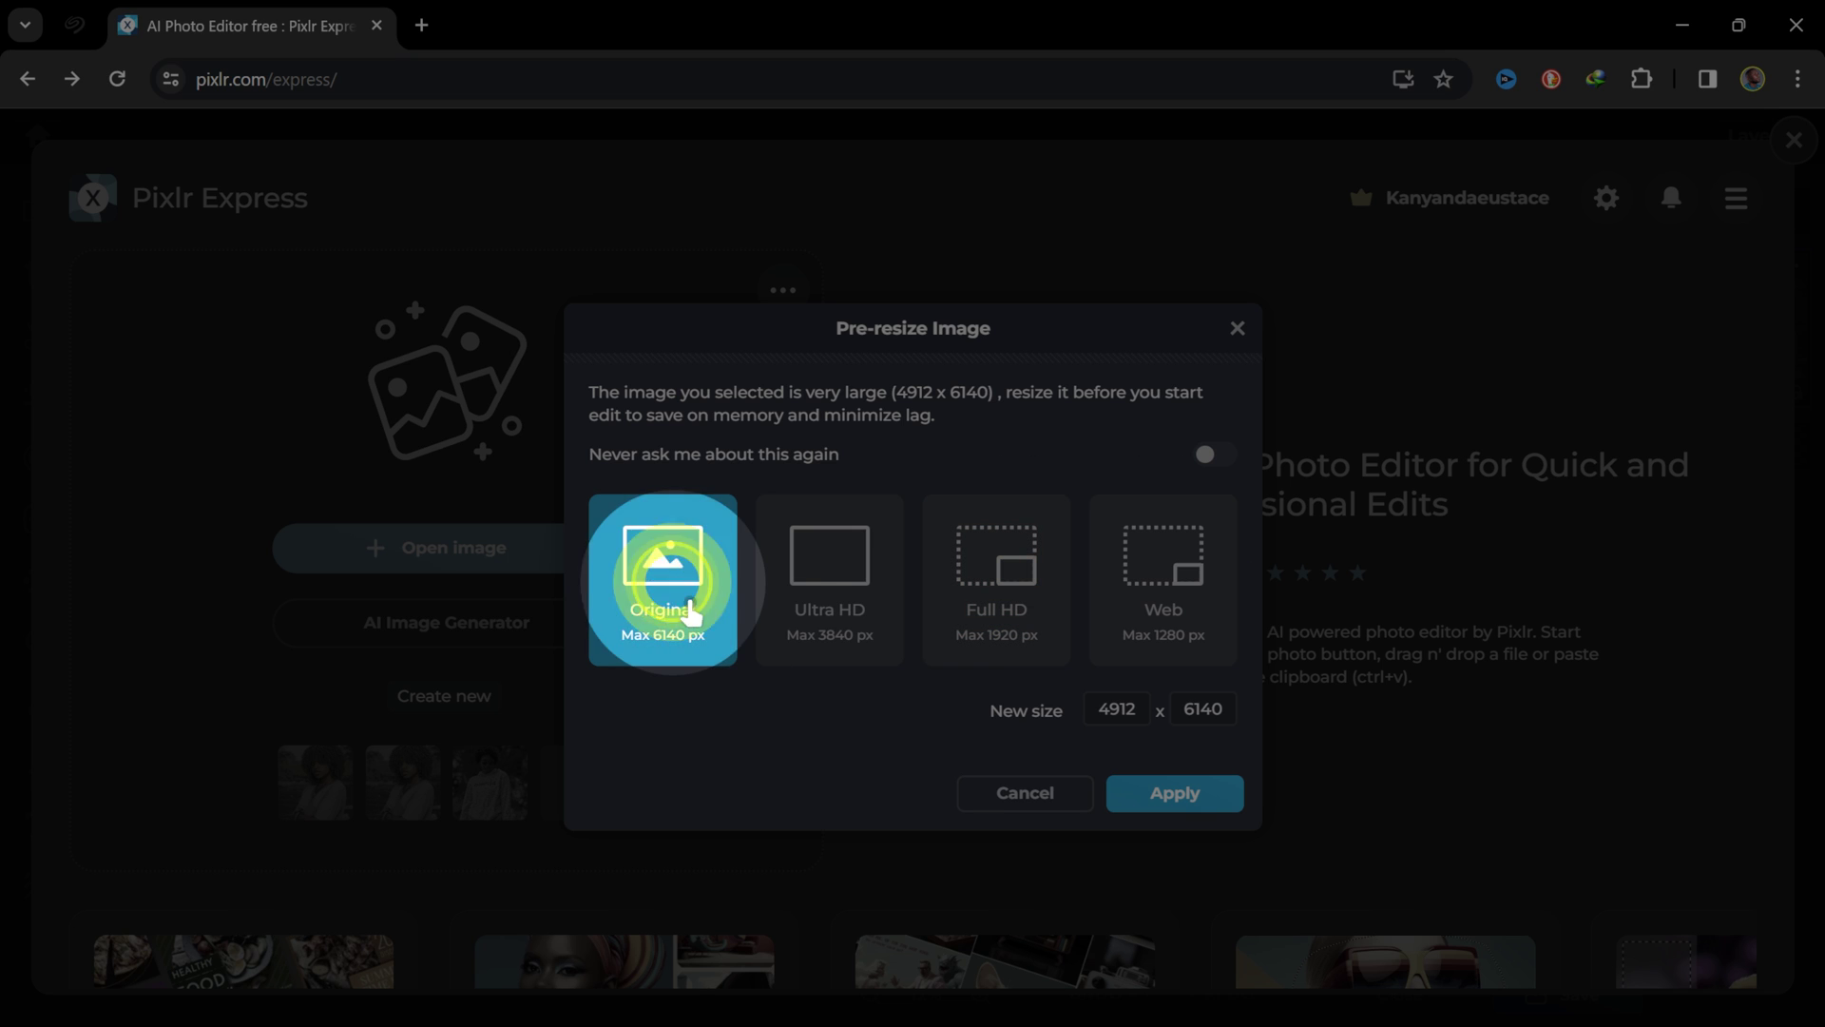
{"action": "left_click", "coordinate": [1194, 797]}
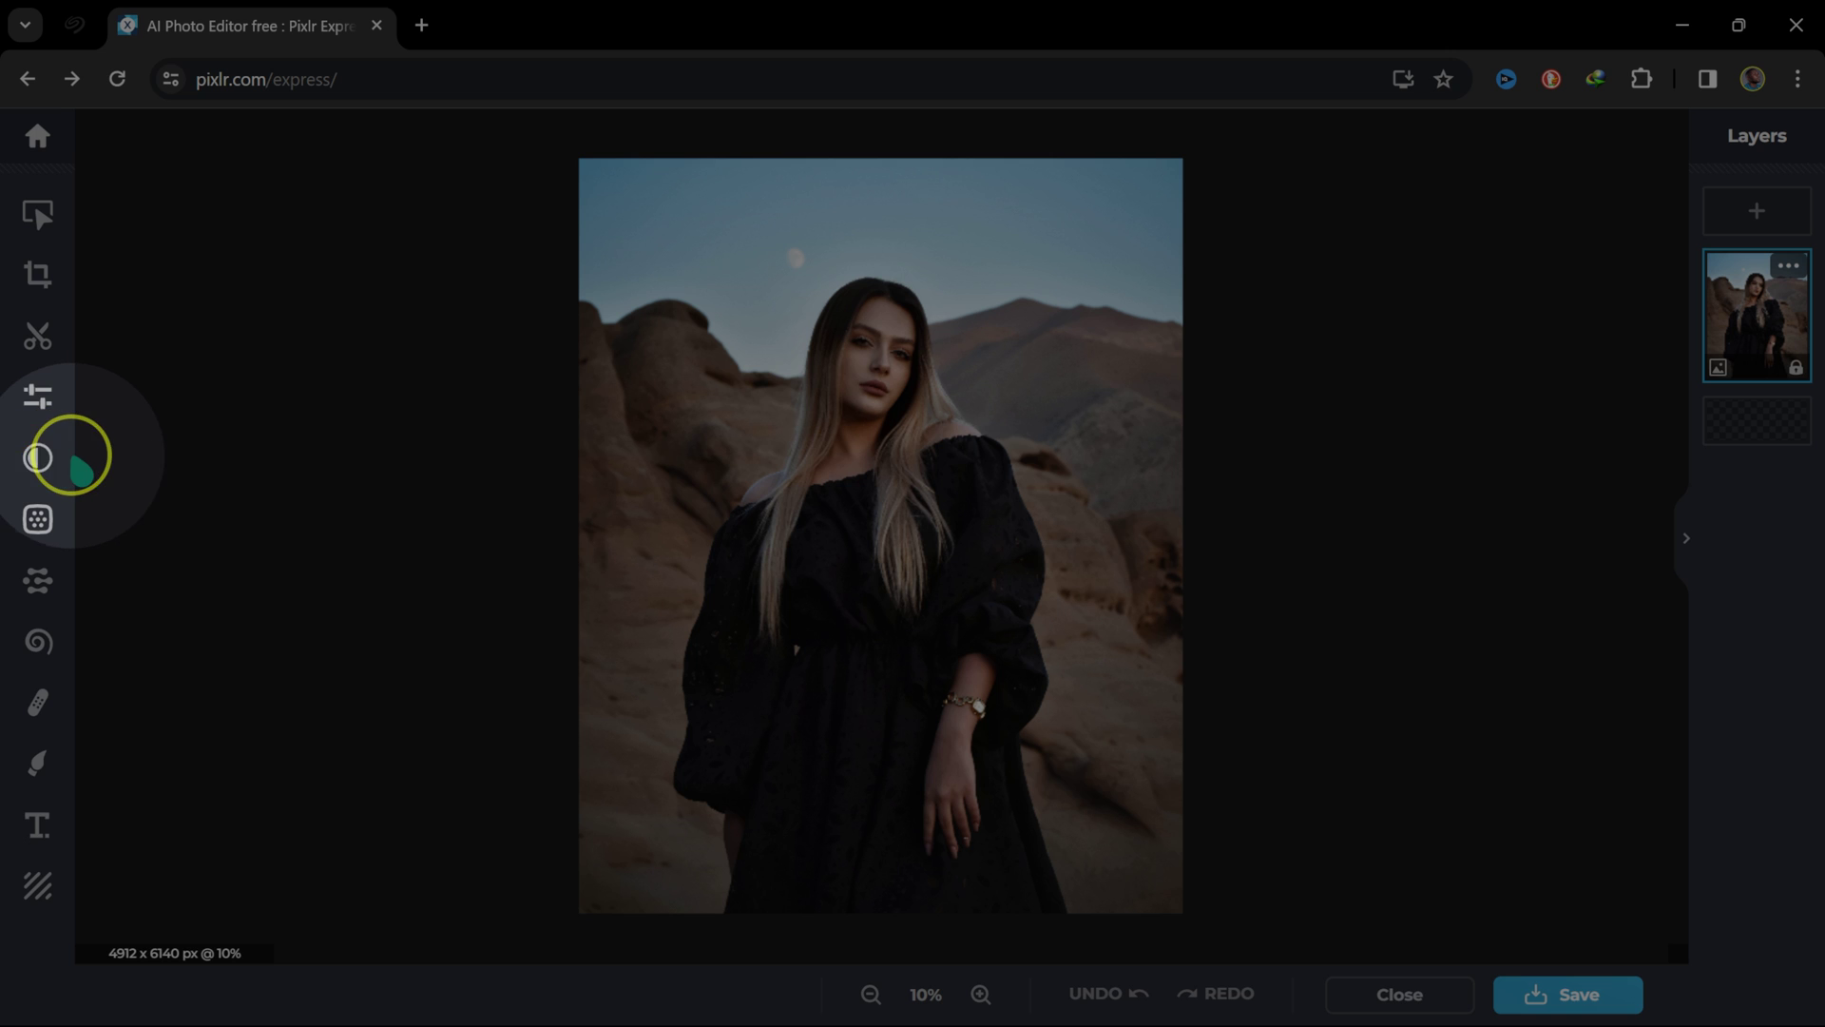
- Try the Agnes effect from the B & W collection and reduce its strength to 28
{"action": "left_click", "coordinate": [48, 459]}
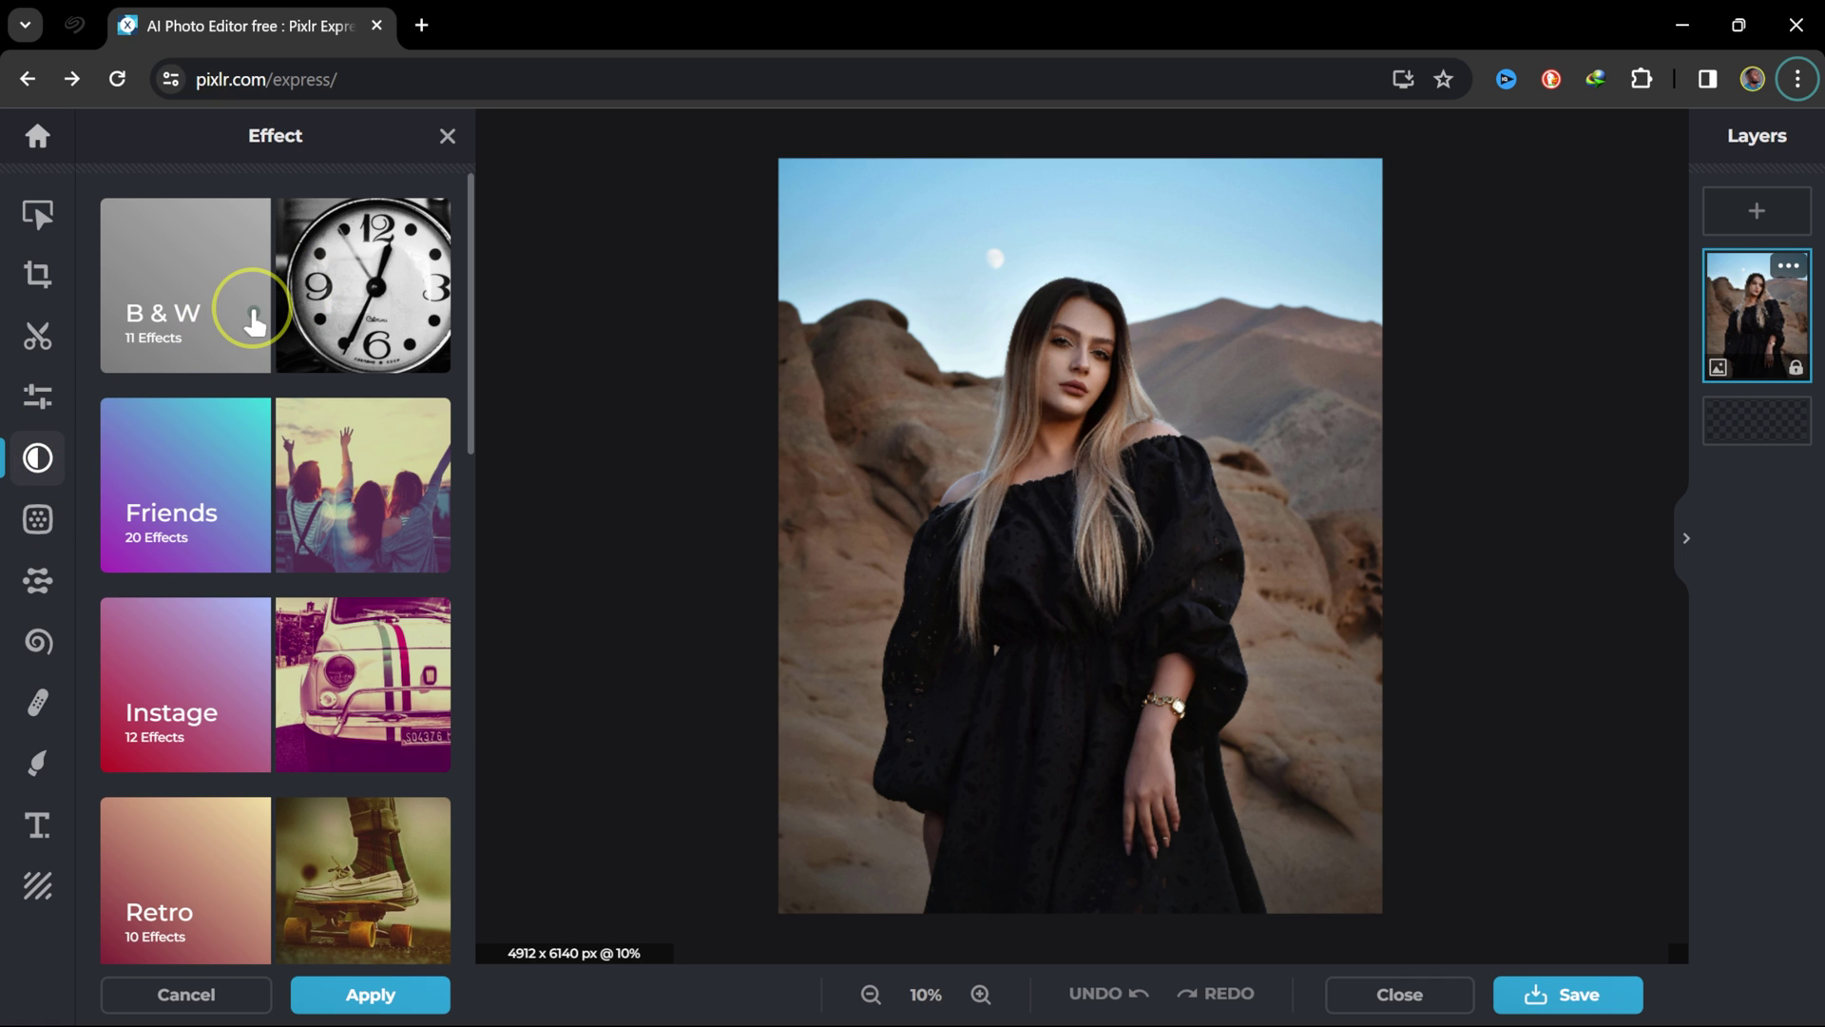
{"action": "left_click", "coordinate": [253, 323]}
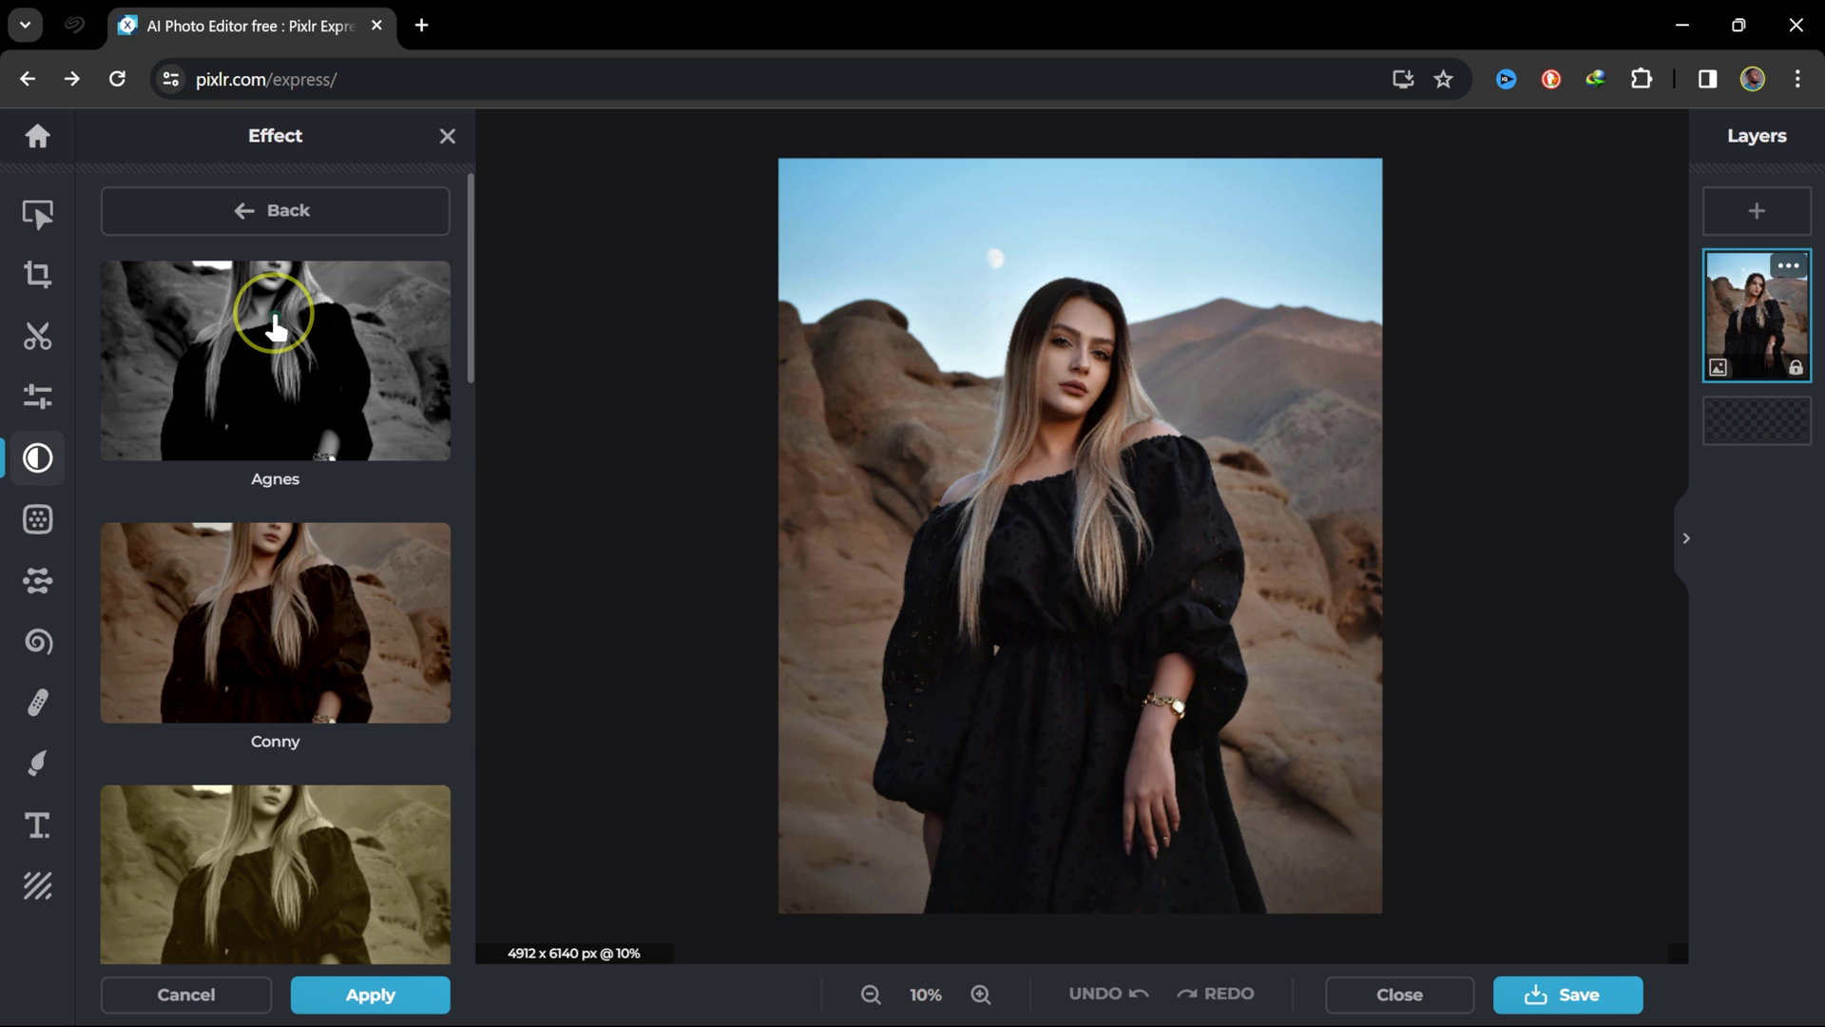
{"action": "left_click", "coordinate": [276, 328]}
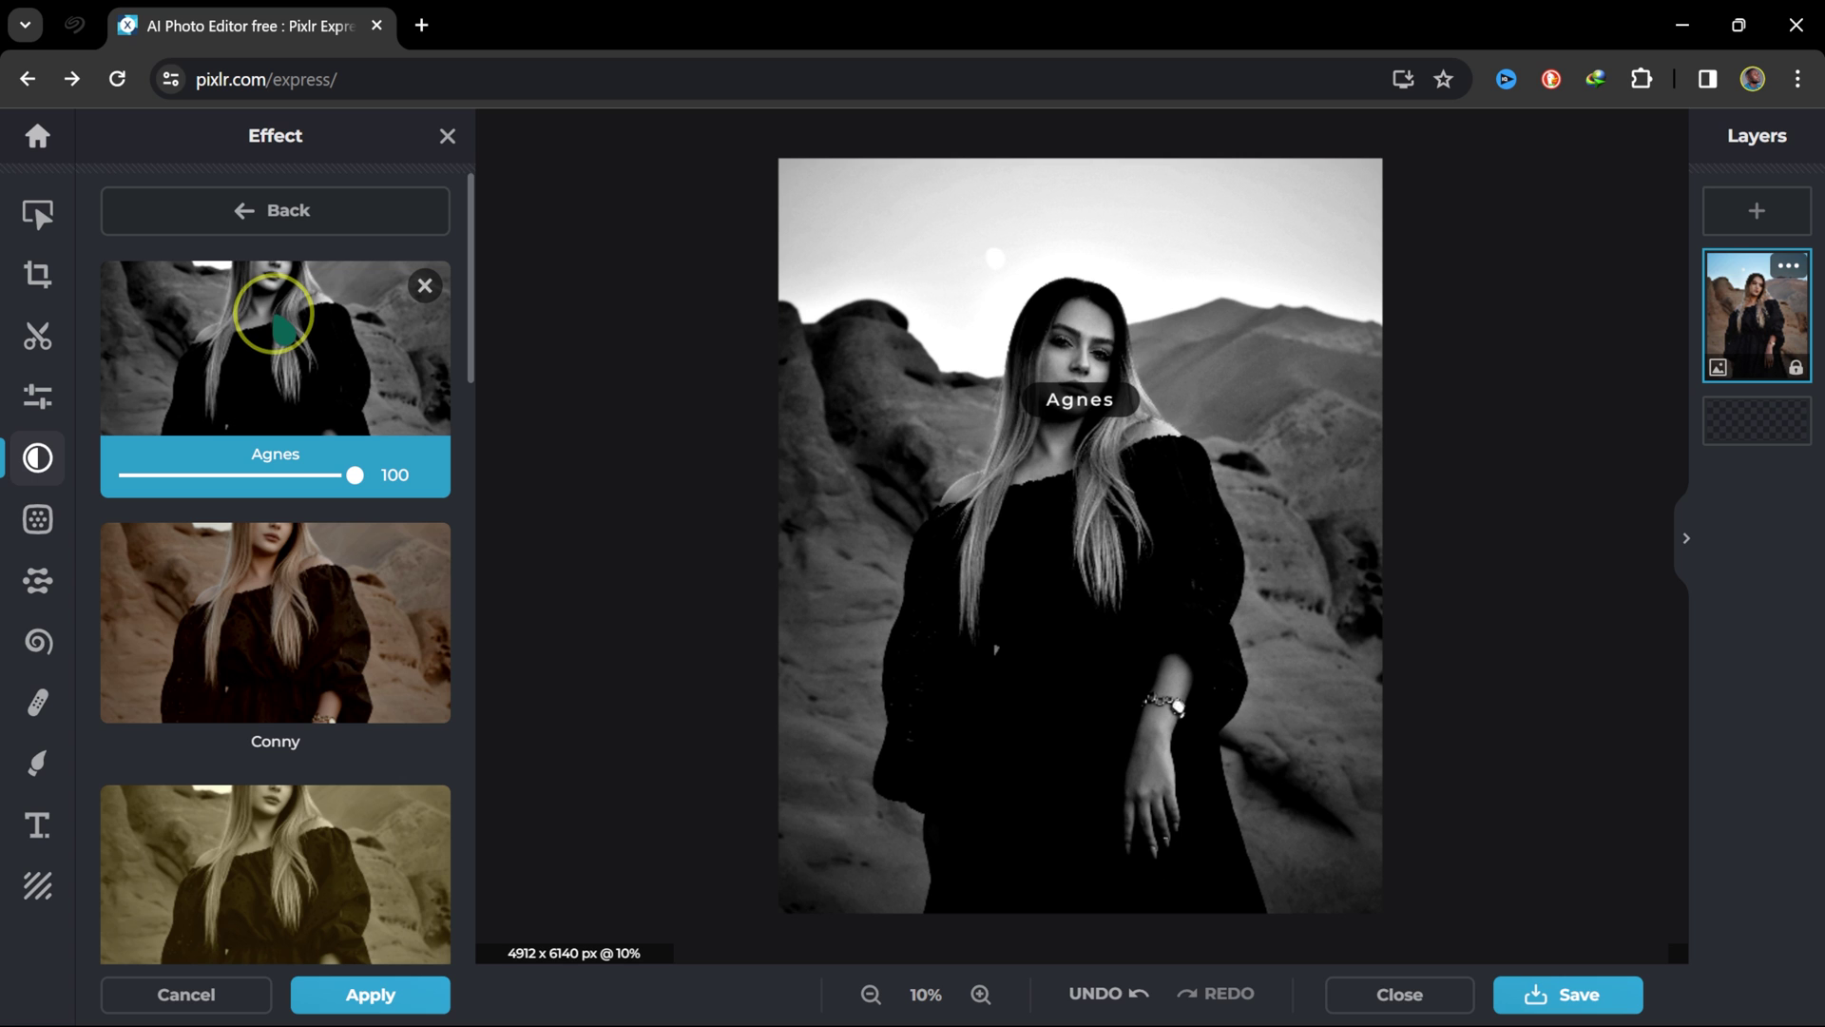
{"action": "left_click", "coordinate": [339, 474]}
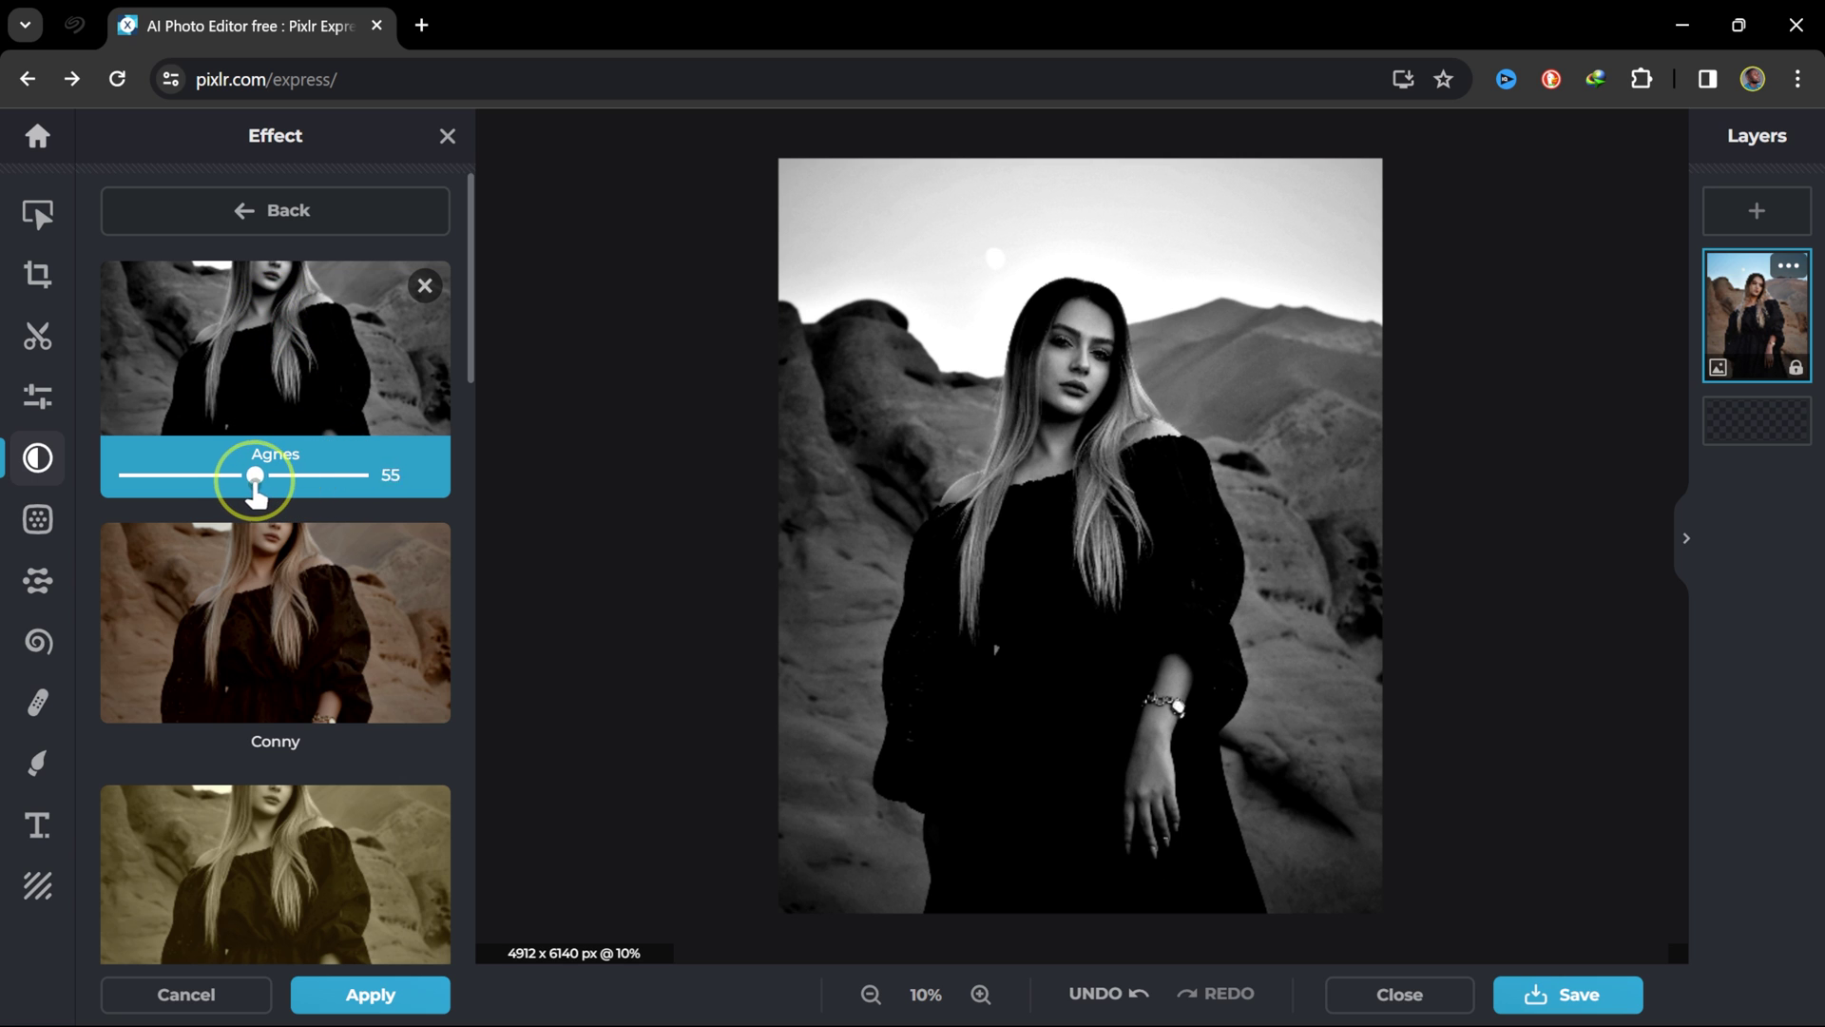
{"action": "left_click_drag", "start_coordinate": [254, 476], "coordinate": [235, 475]}
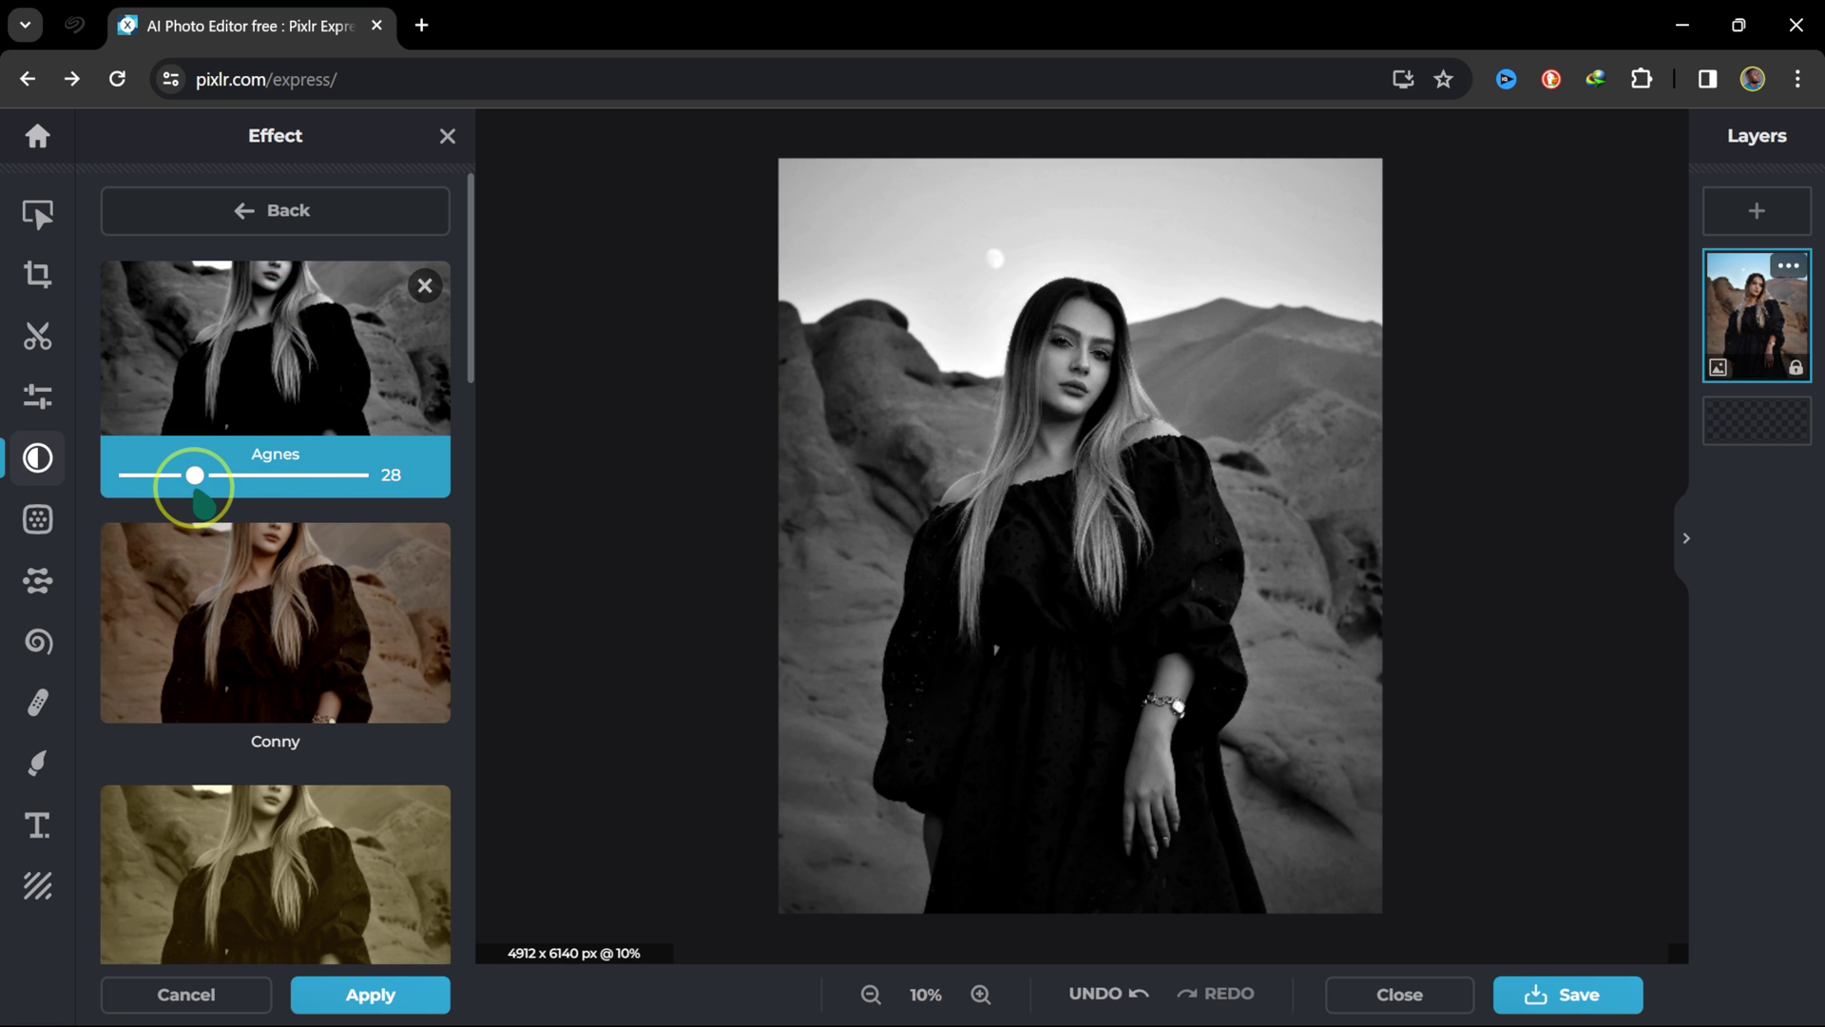
- Try a warm-toned monochrome effect from further down the B & W collection
{"action": "scroll", "coordinate": [276, 571], "scroll_direction": "down", "scroll_amount": 8}
{"action": "left_click", "coordinate": [350, 571]}
{"action": "scroll", "coordinate": [350, 571], "scroll_direction": "up", "scroll_amount": 10}
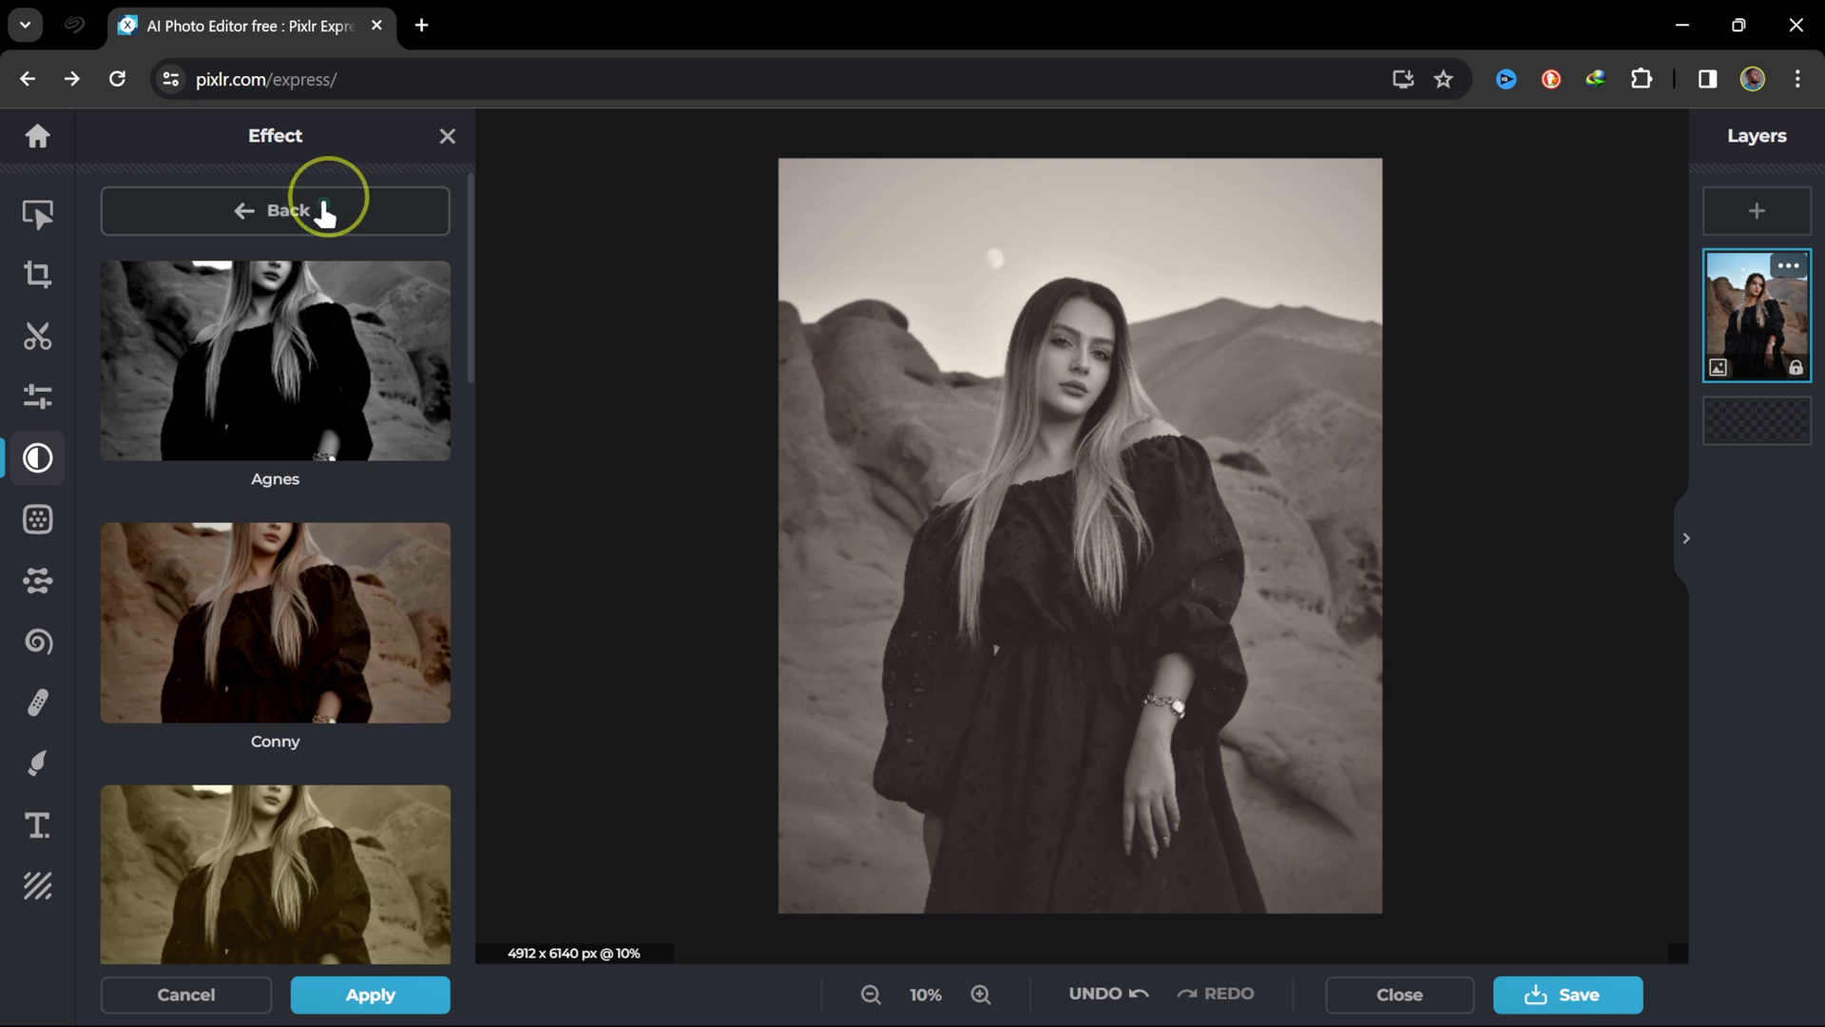
- Try the Aladin and Alex effects from the Friends collection, then remove the Alex effect
{"action": "left_click", "coordinate": [323, 200]}
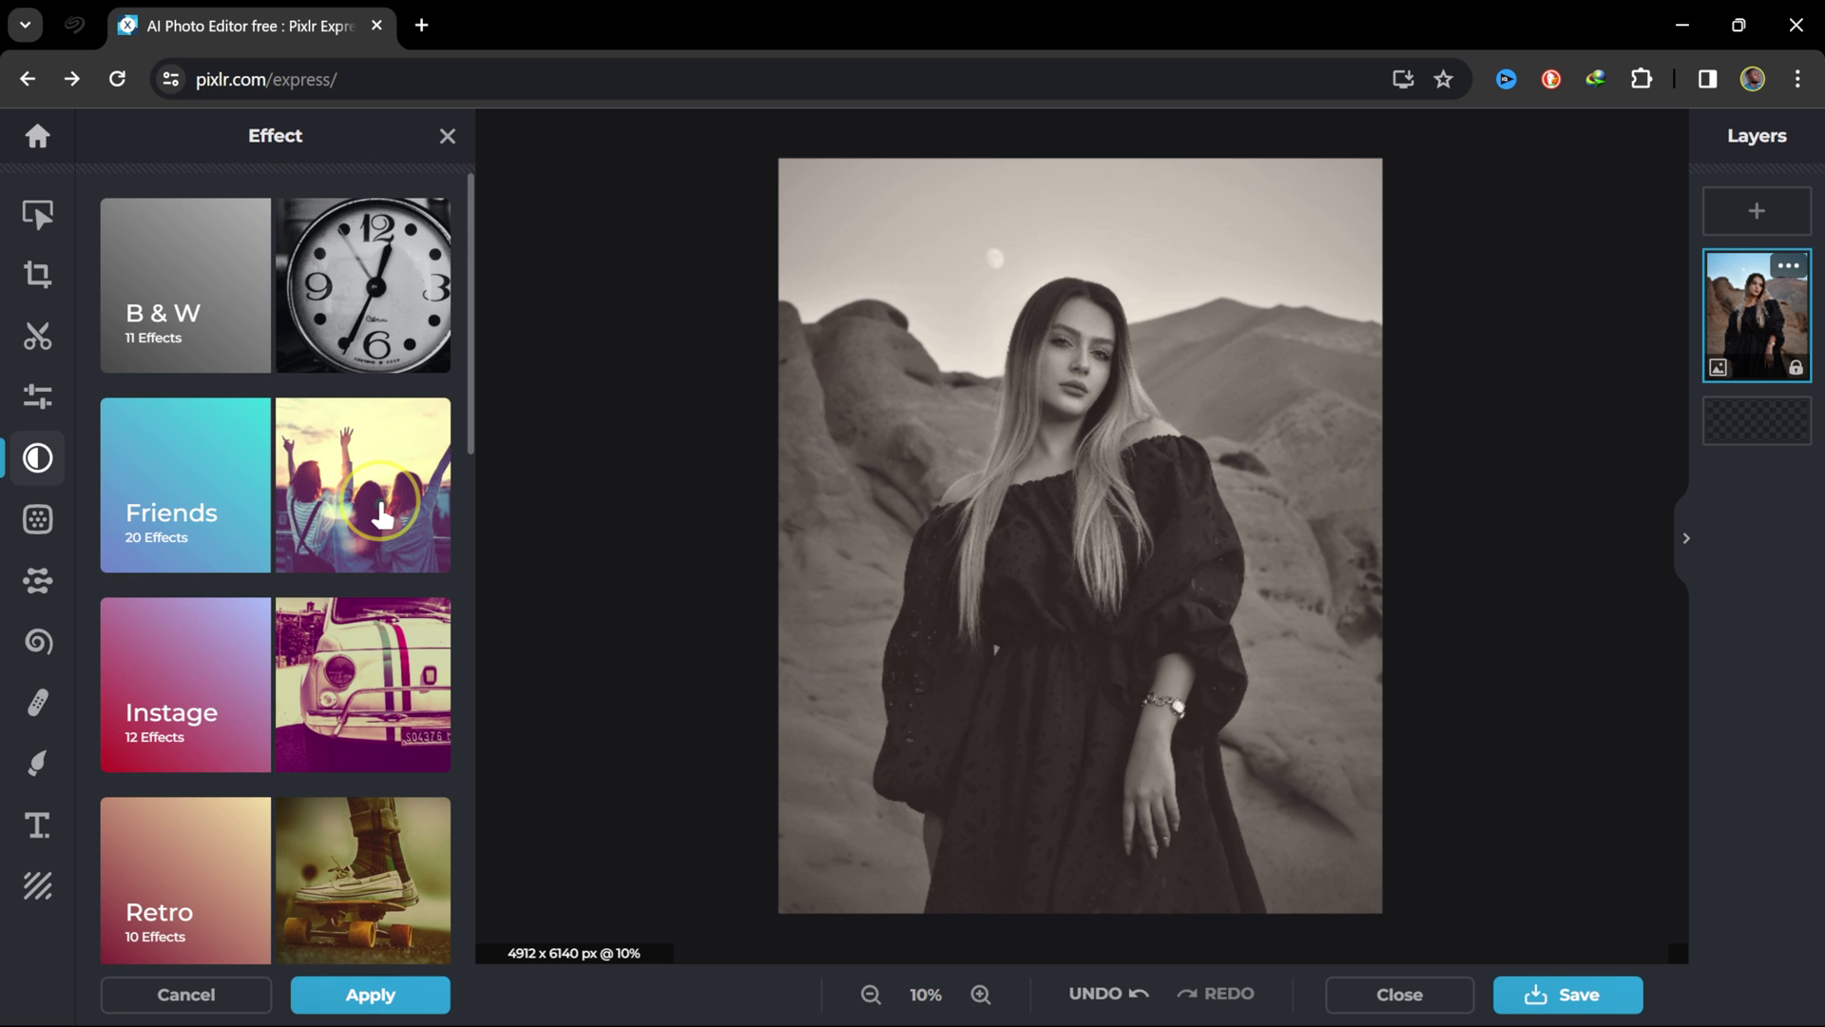
{"action": "left_click", "coordinate": [318, 511]}
{"action": "scroll", "coordinate": [369, 665], "scroll_direction": "down", "scroll_amount": 2}
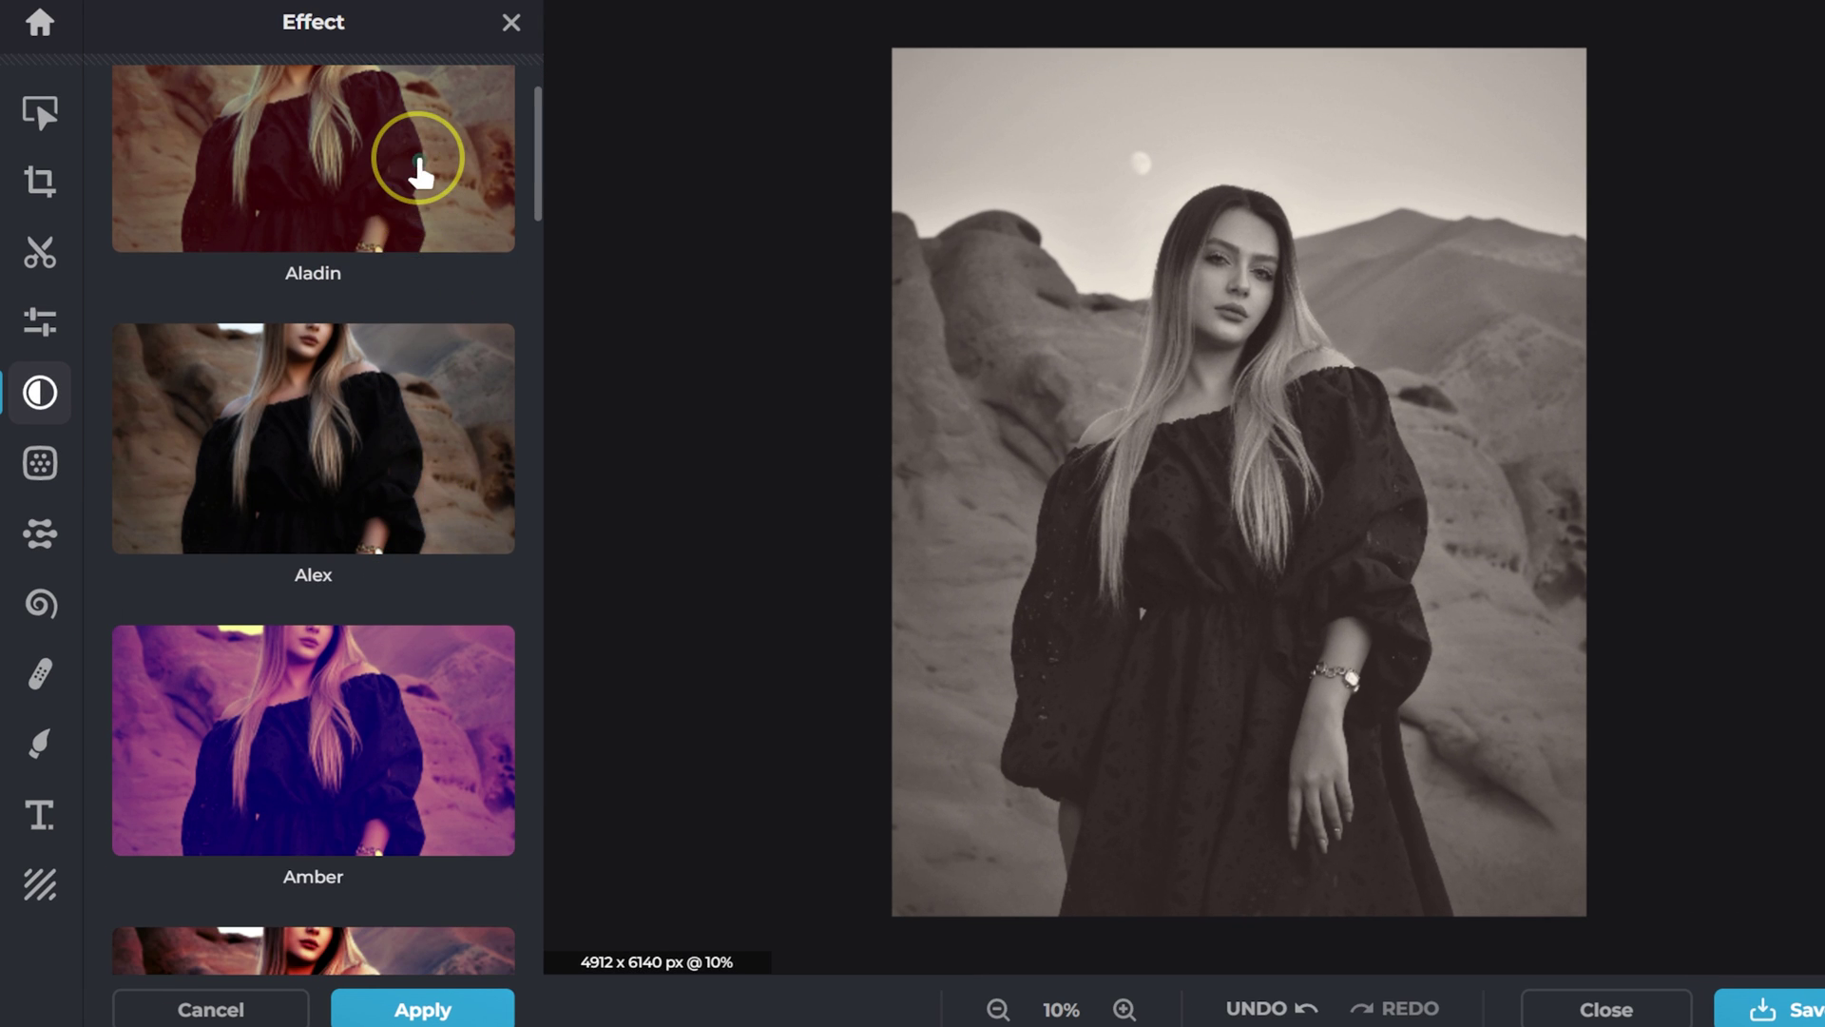
{"action": "left_click", "coordinate": [418, 171]}
{"action": "scroll", "coordinate": [399, 399], "scroll_direction": "up", "scroll_amount": 2}
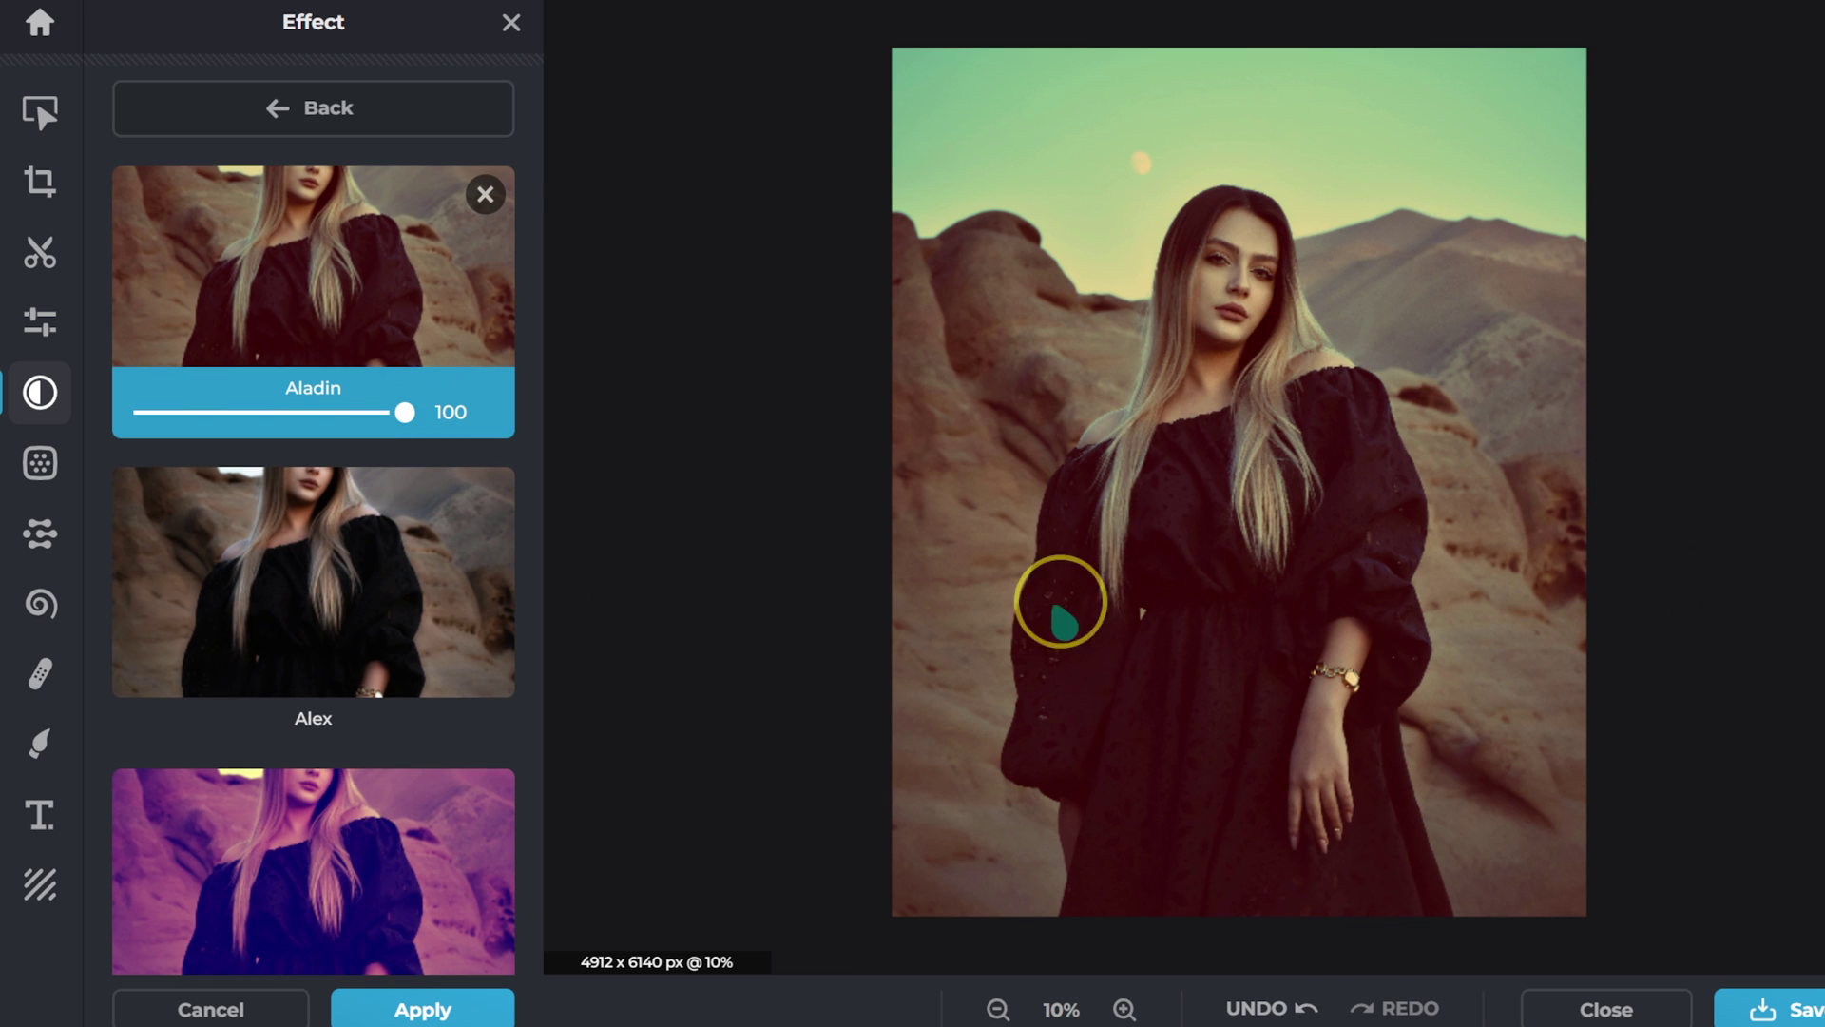
{"action": "left_click", "coordinate": [385, 598]}
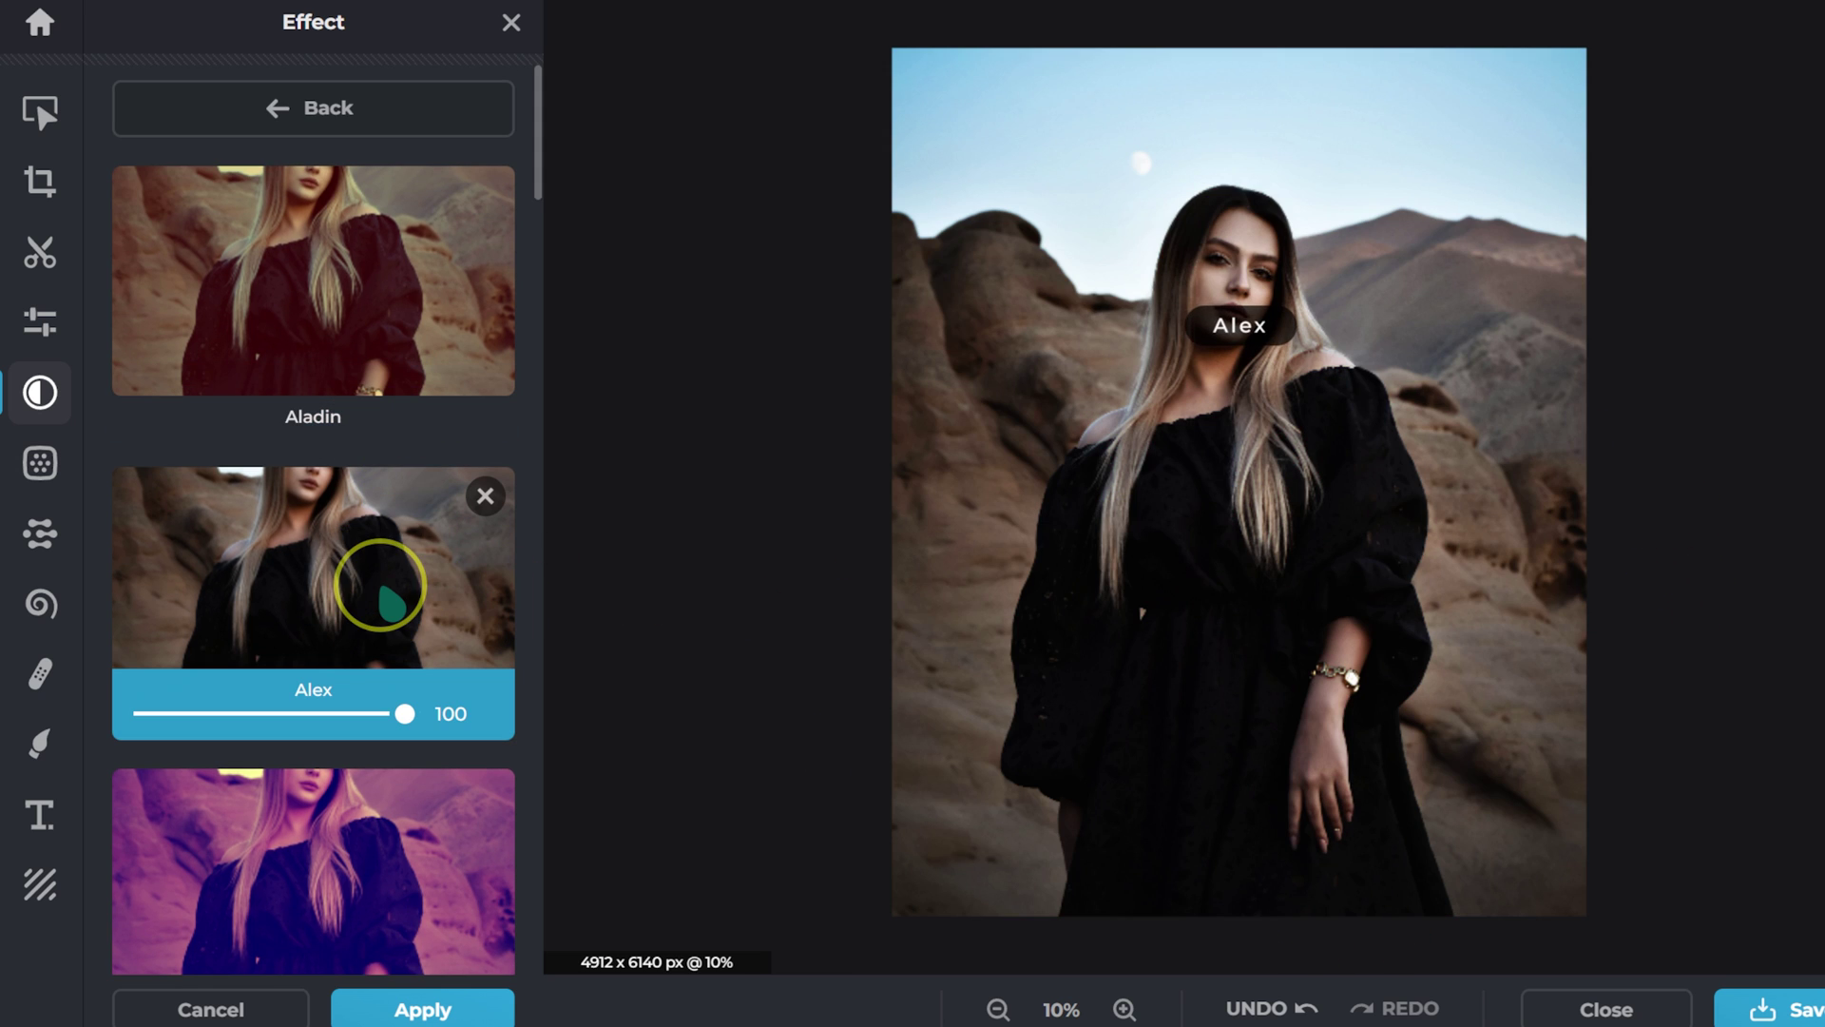
{"action": "left_click", "coordinate": [485, 496]}
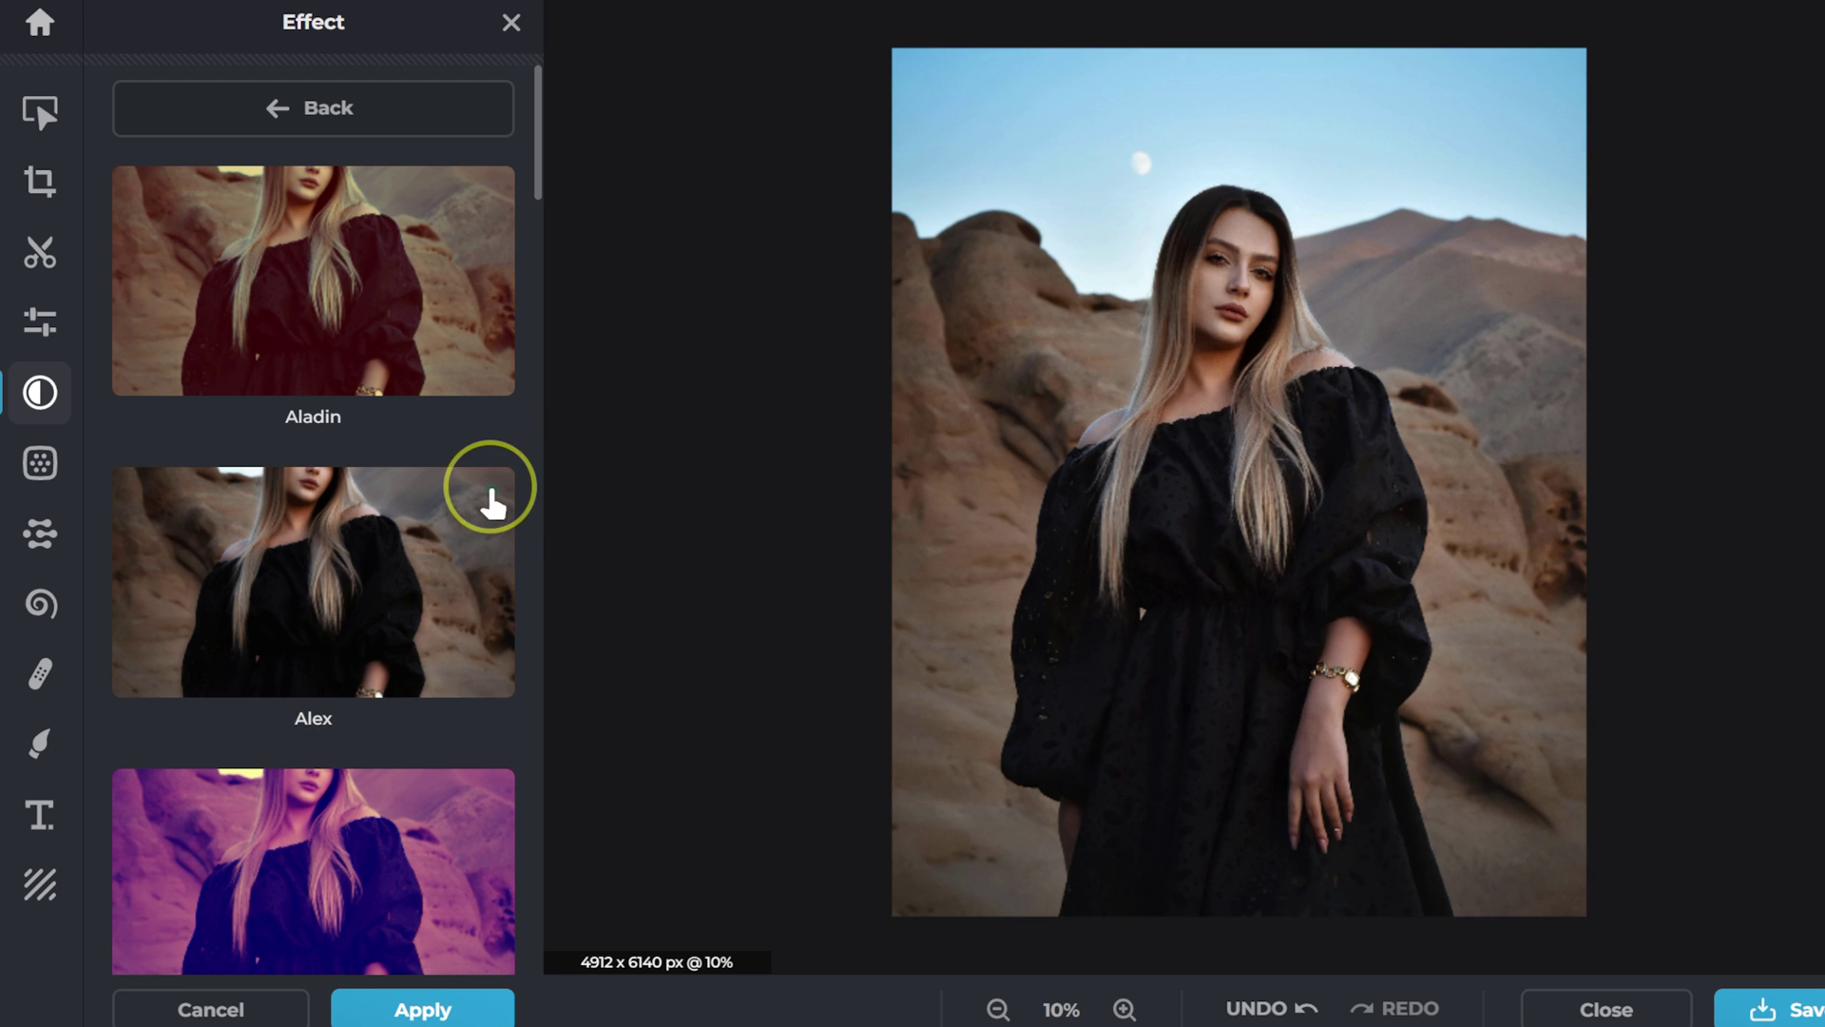
- Apply the Sara effect from the Friends collection to the photo at a reduced strength
{"action": "scroll", "coordinate": [424, 660], "scroll_direction": "down", "scroll_amount": 15}
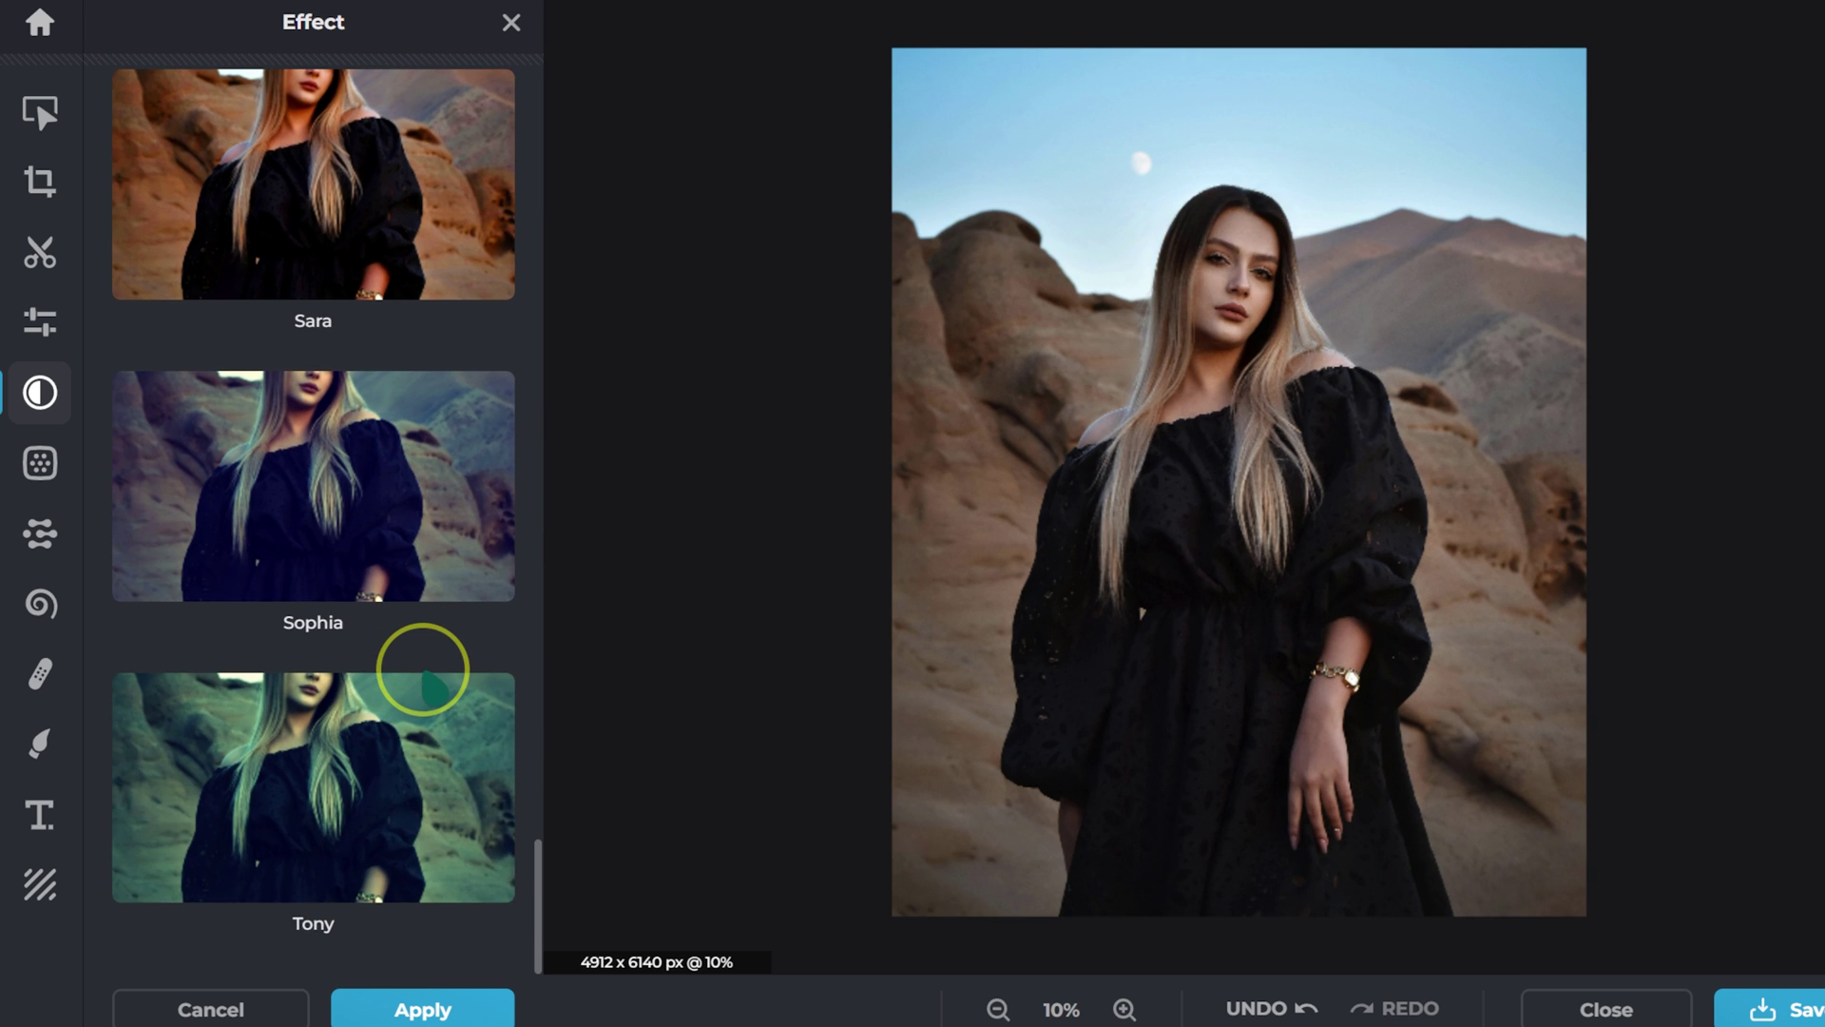
{"action": "scroll", "coordinate": [424, 670], "scroll_direction": "up", "scroll_amount": 2}
{"action": "left_click", "coordinate": [419, 304]}
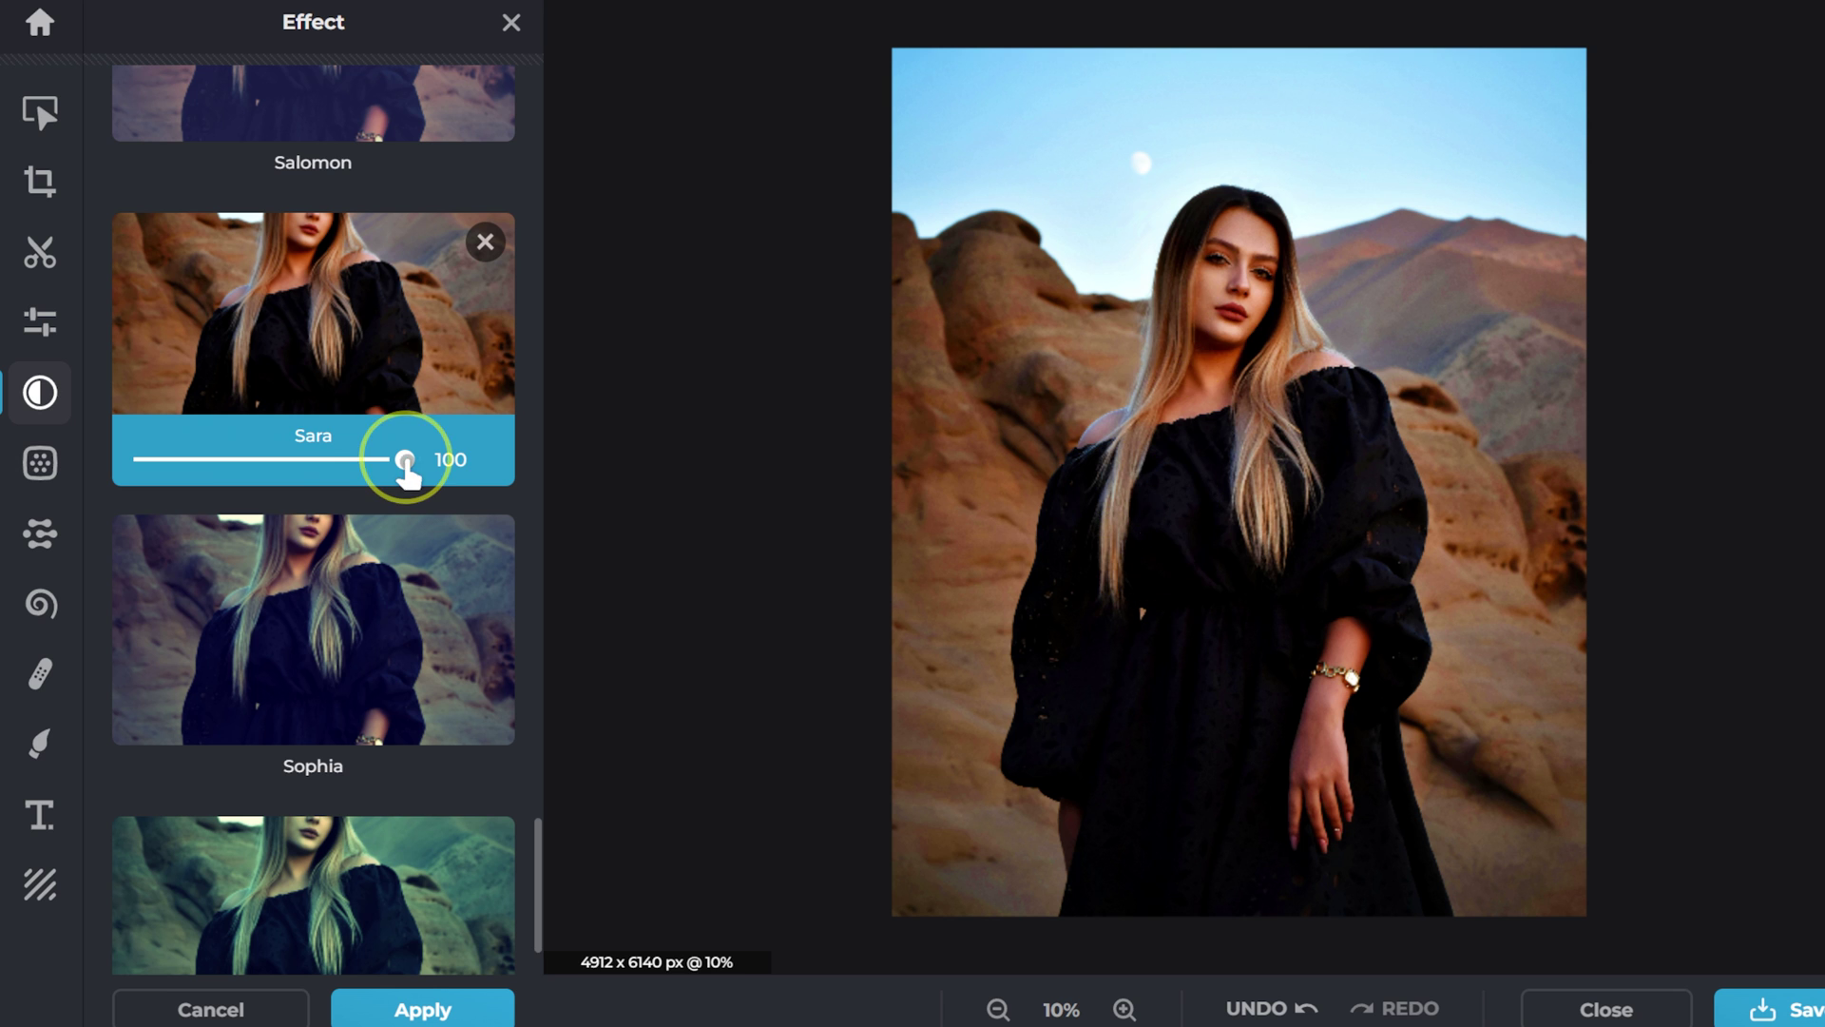
{"action": "left_click_drag", "start_coordinate": [405, 459], "coordinate": [304, 461]}
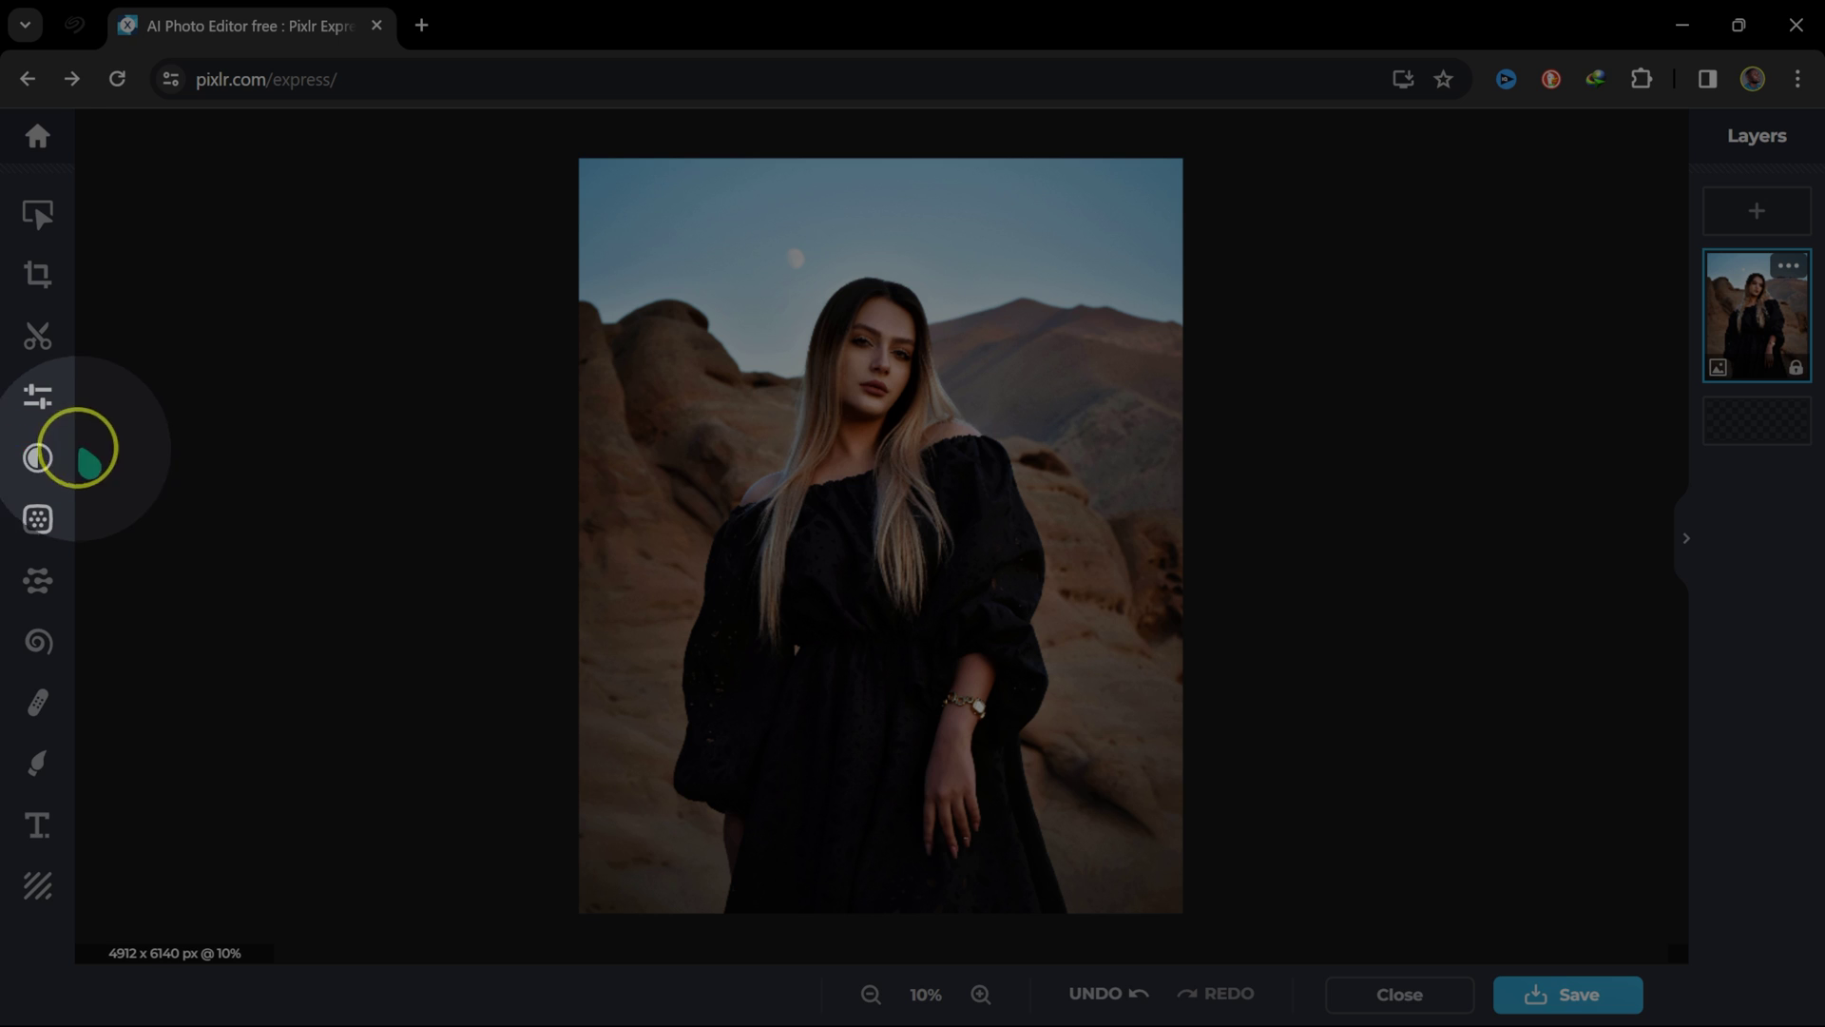
{"action": "left_click", "coordinate": [38, 459]}
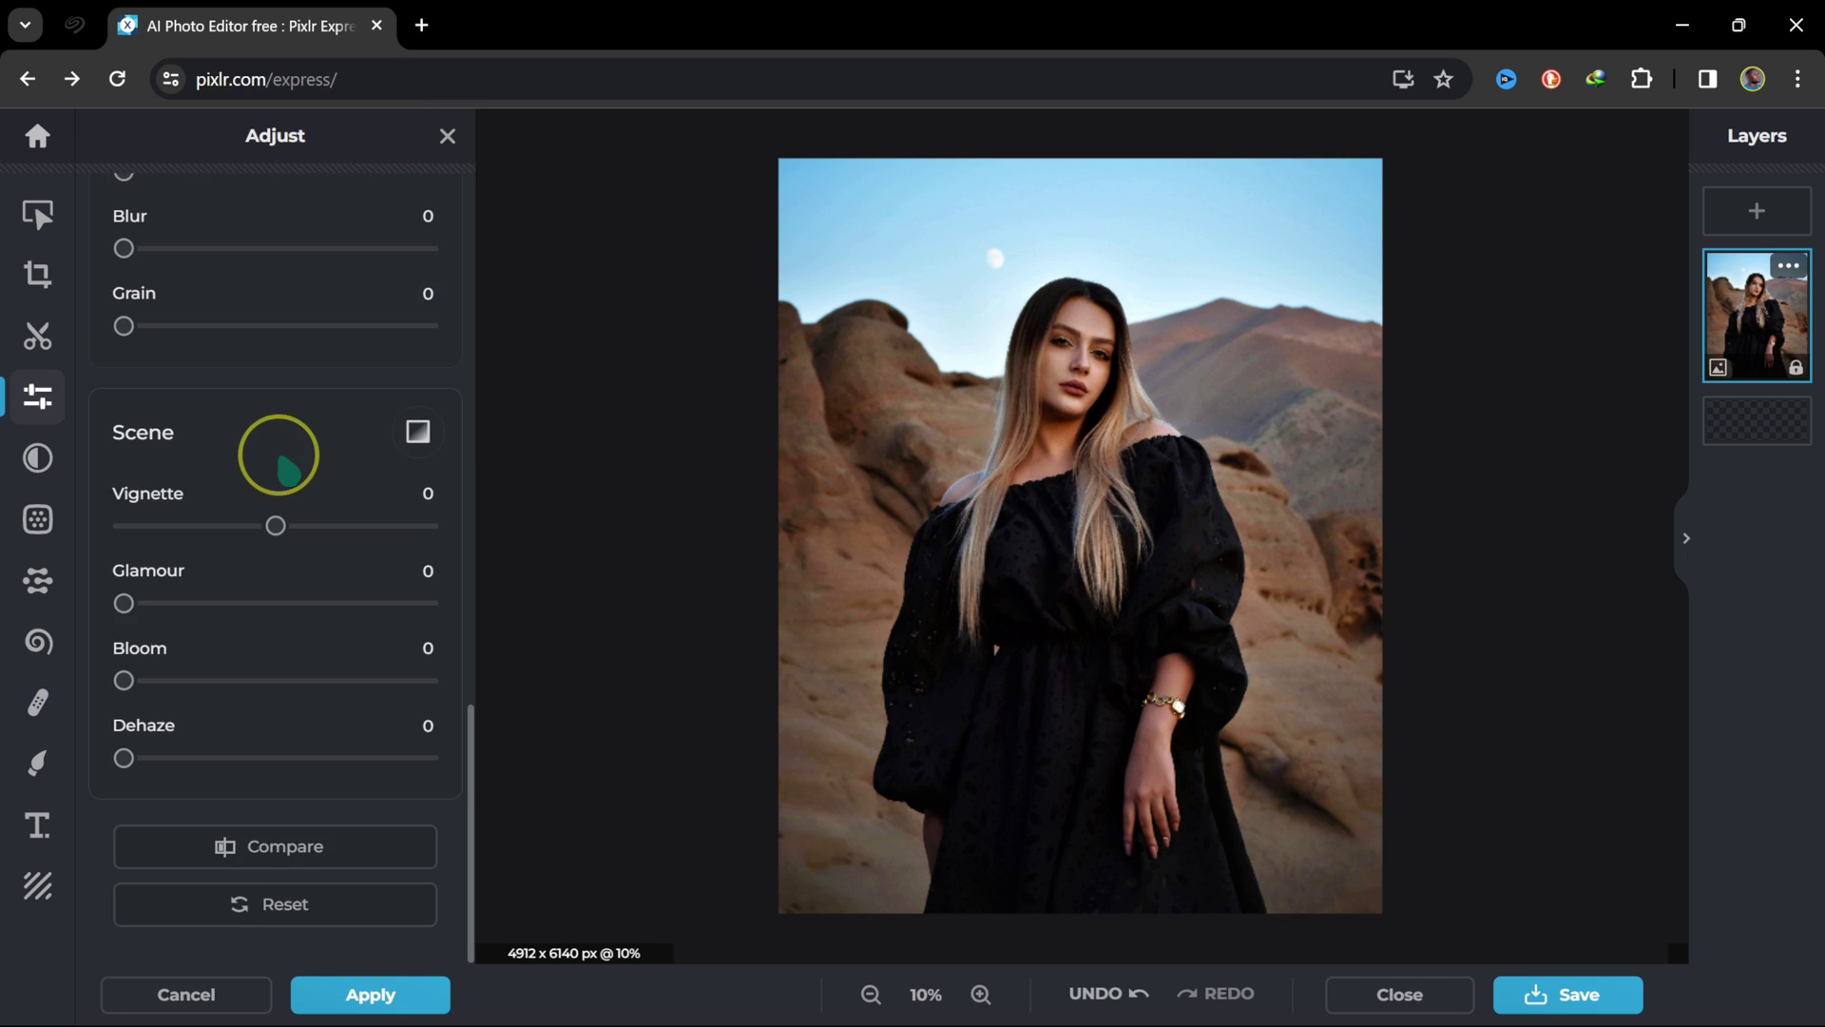
{"action": "scroll", "coordinate": [275, 456], "scroll_direction": "up", "scroll_amount": 10}
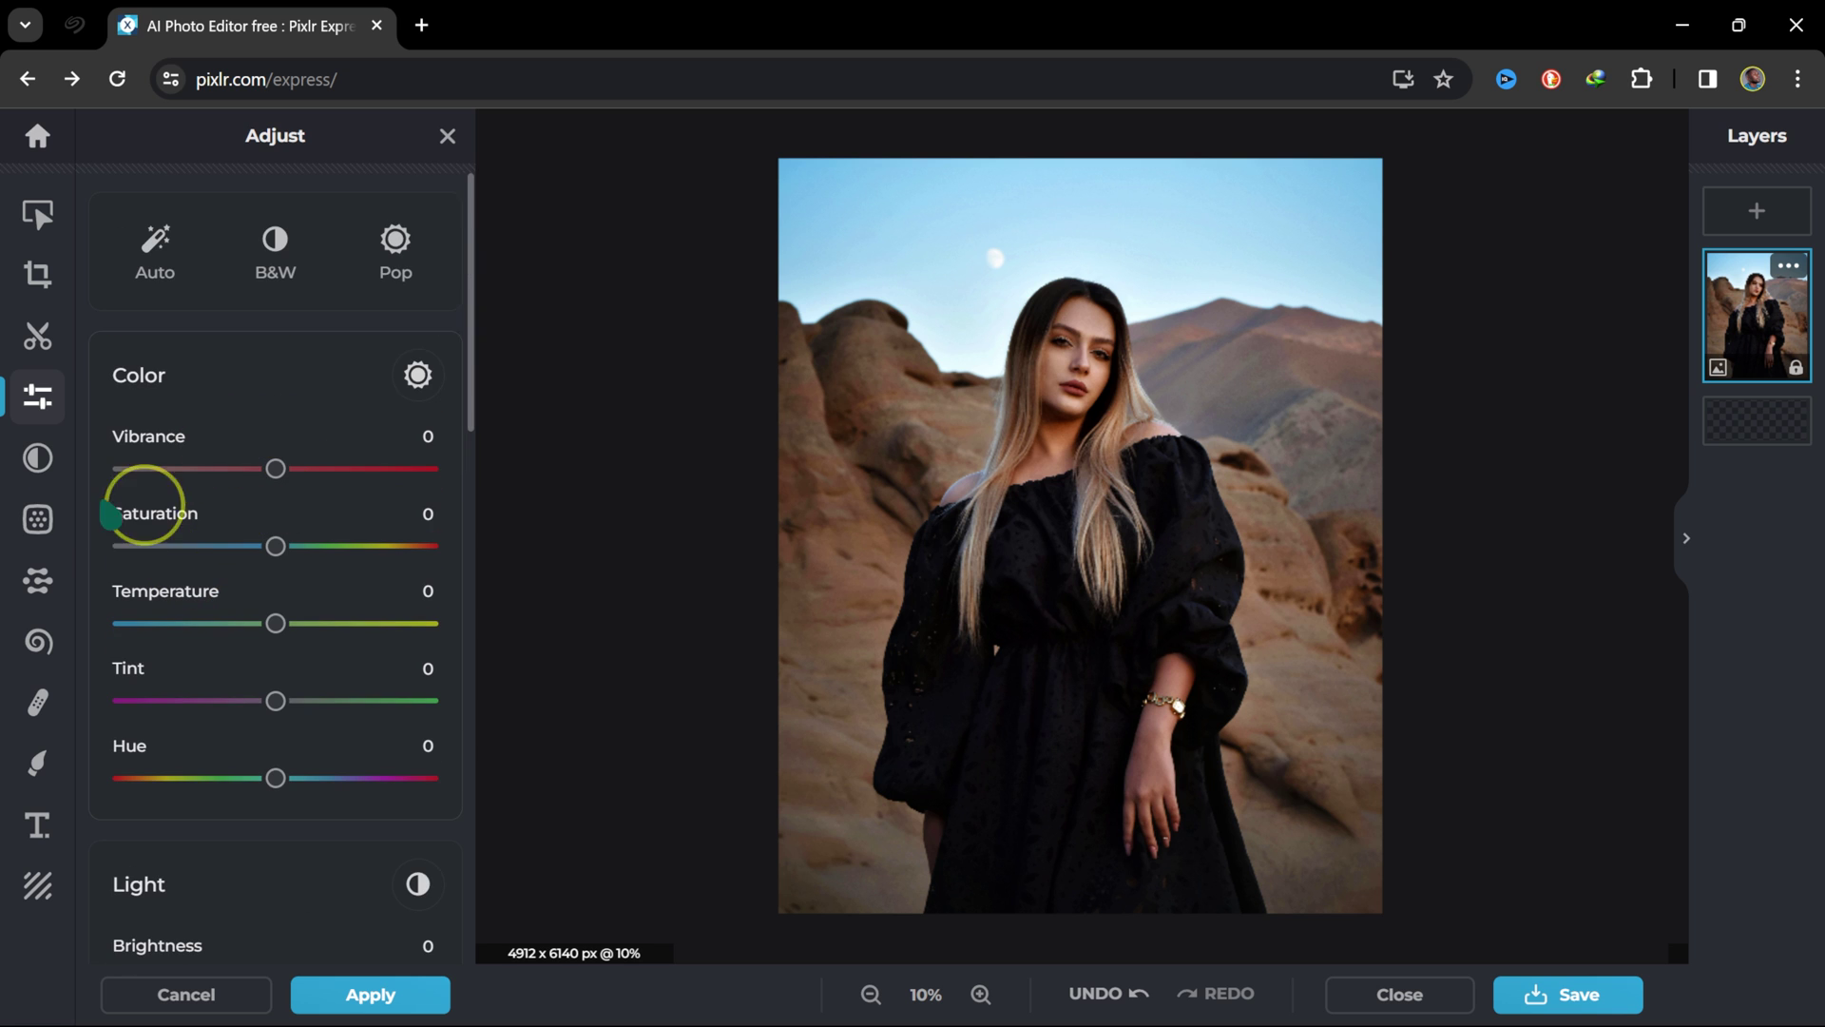
{"action": "left_click", "coordinate": [40, 461]}
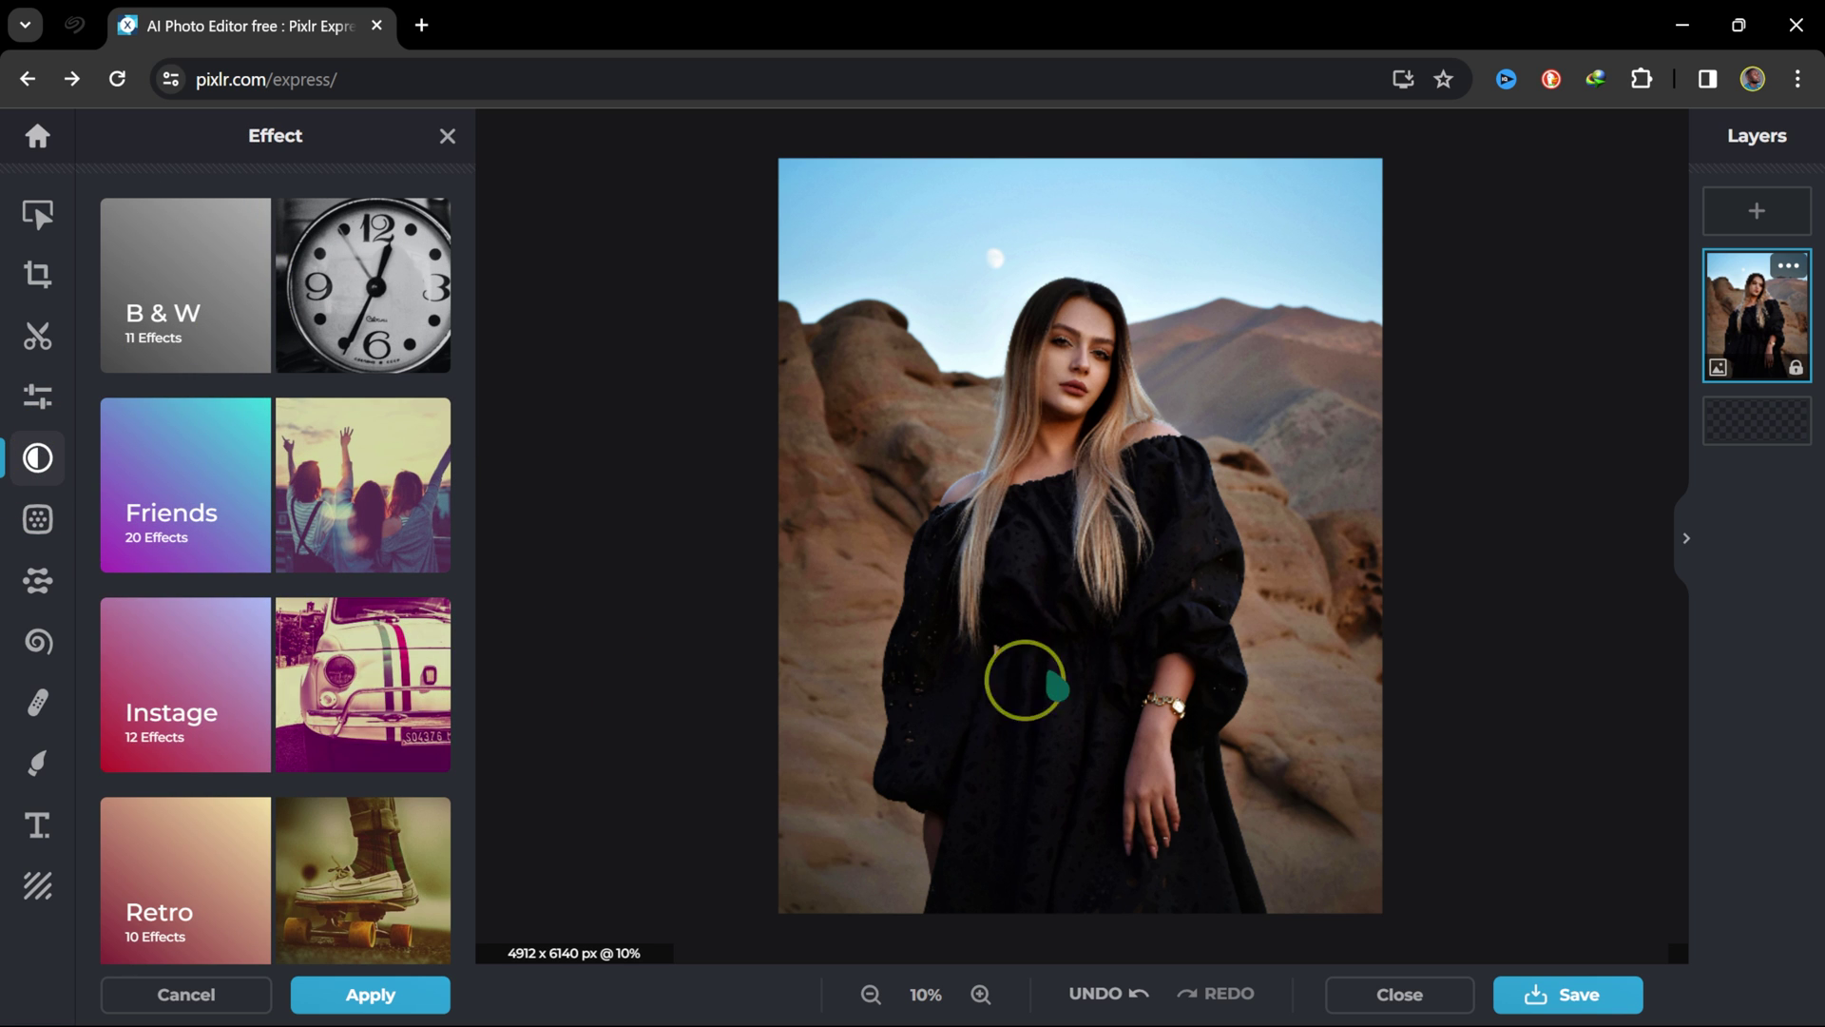
{"action": "left_click", "coordinate": [448, 136]}
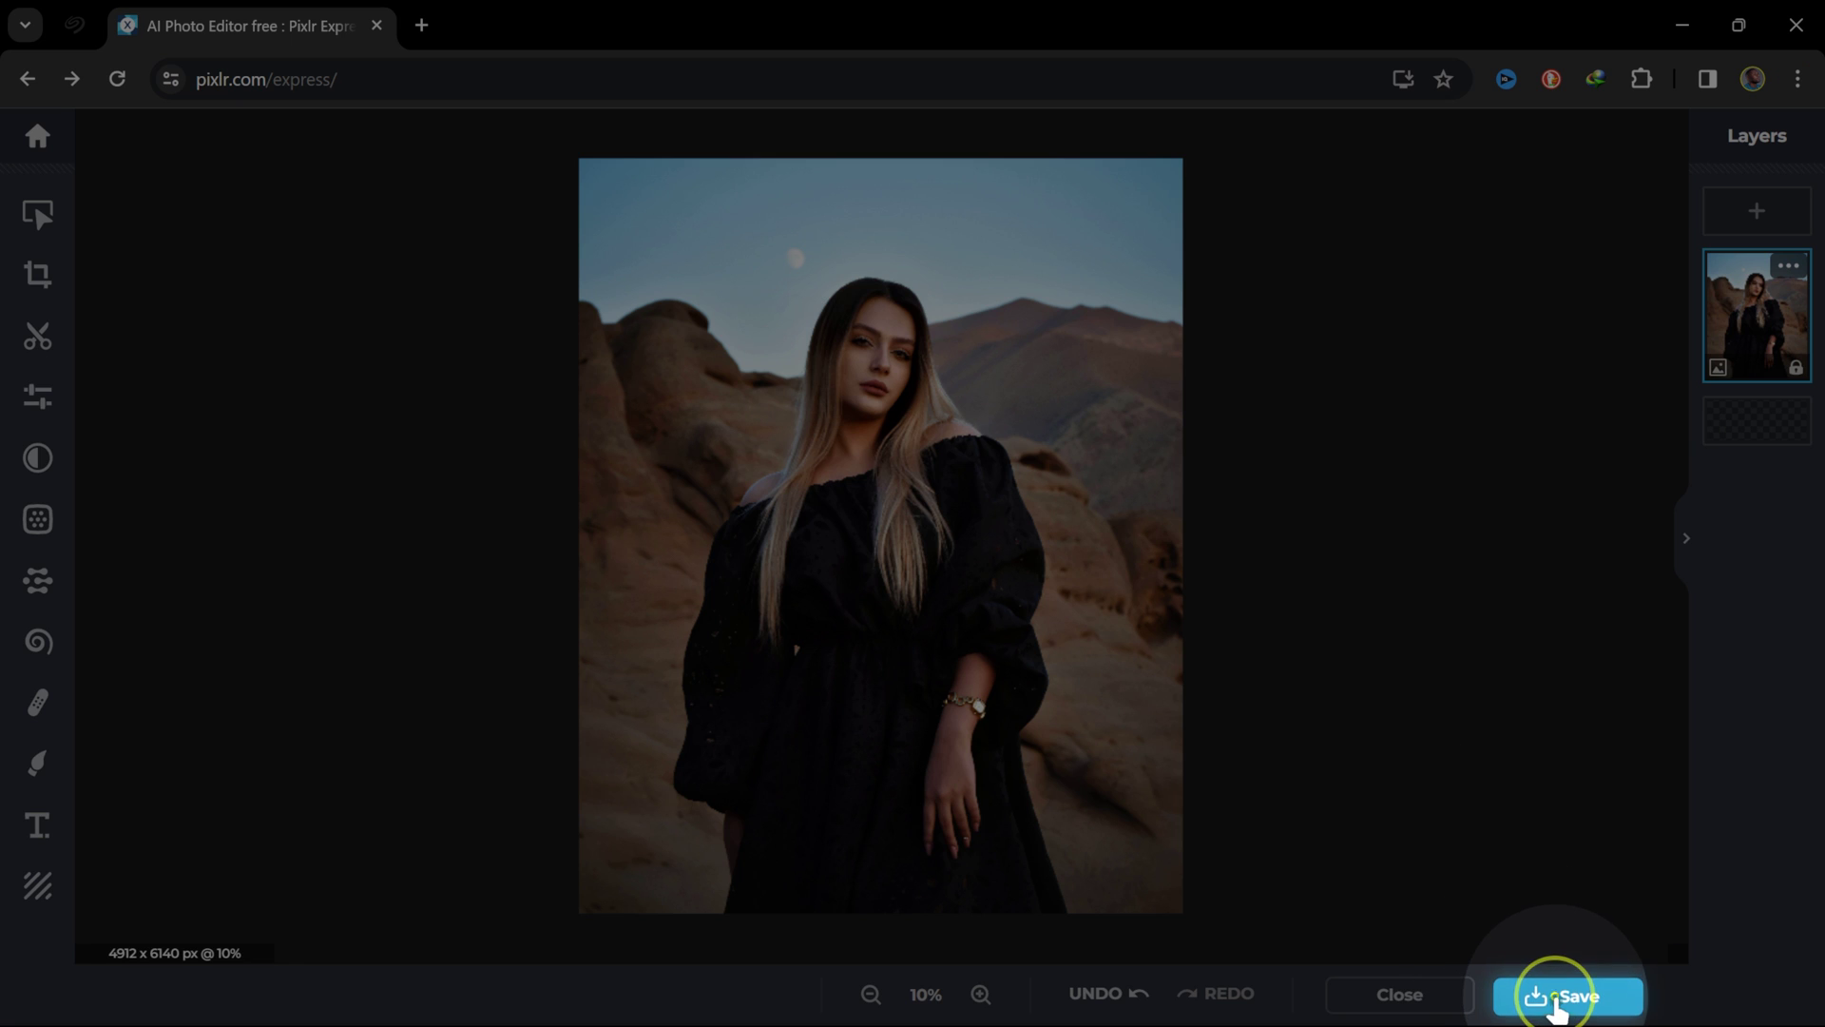
- Save the photo with the Sara effect as a 100% quality JPG on the Desktop, named Example (5)
{"action": "left_click", "coordinate": [1556, 998]}
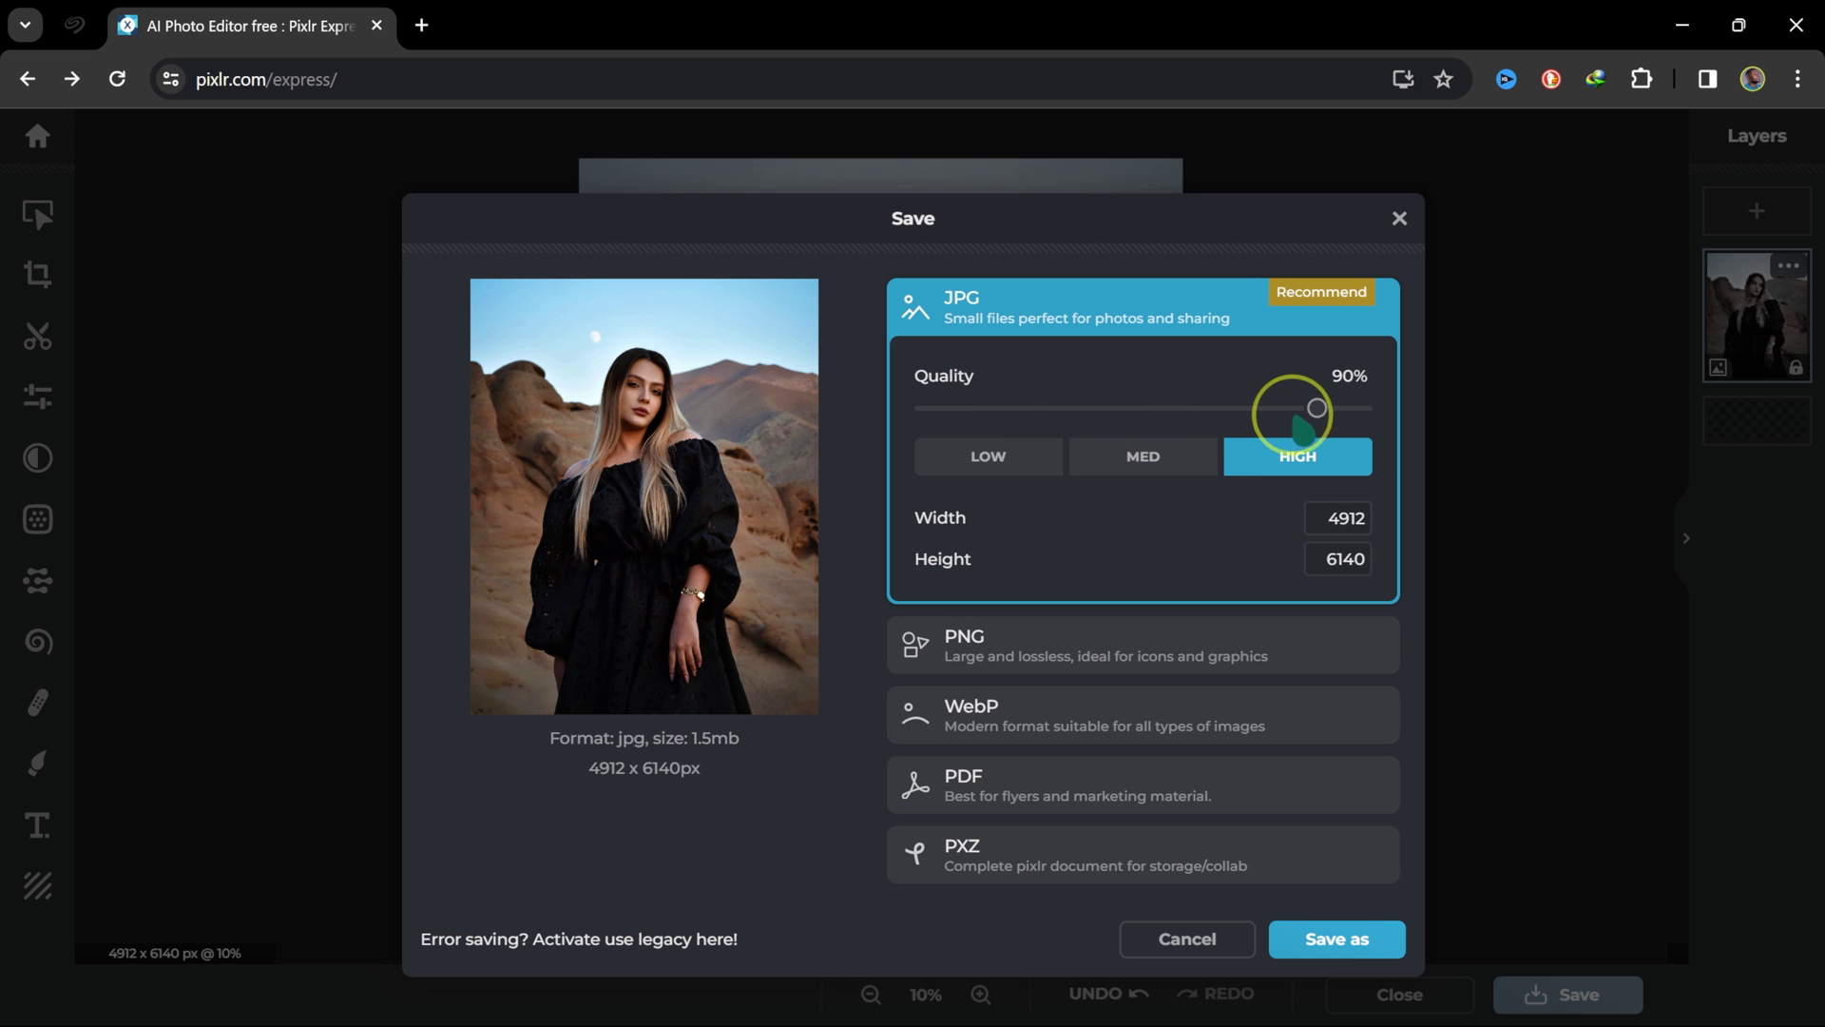
{"action": "left_click_drag", "start_coordinate": [1316, 408], "coordinate": [1376, 402]}
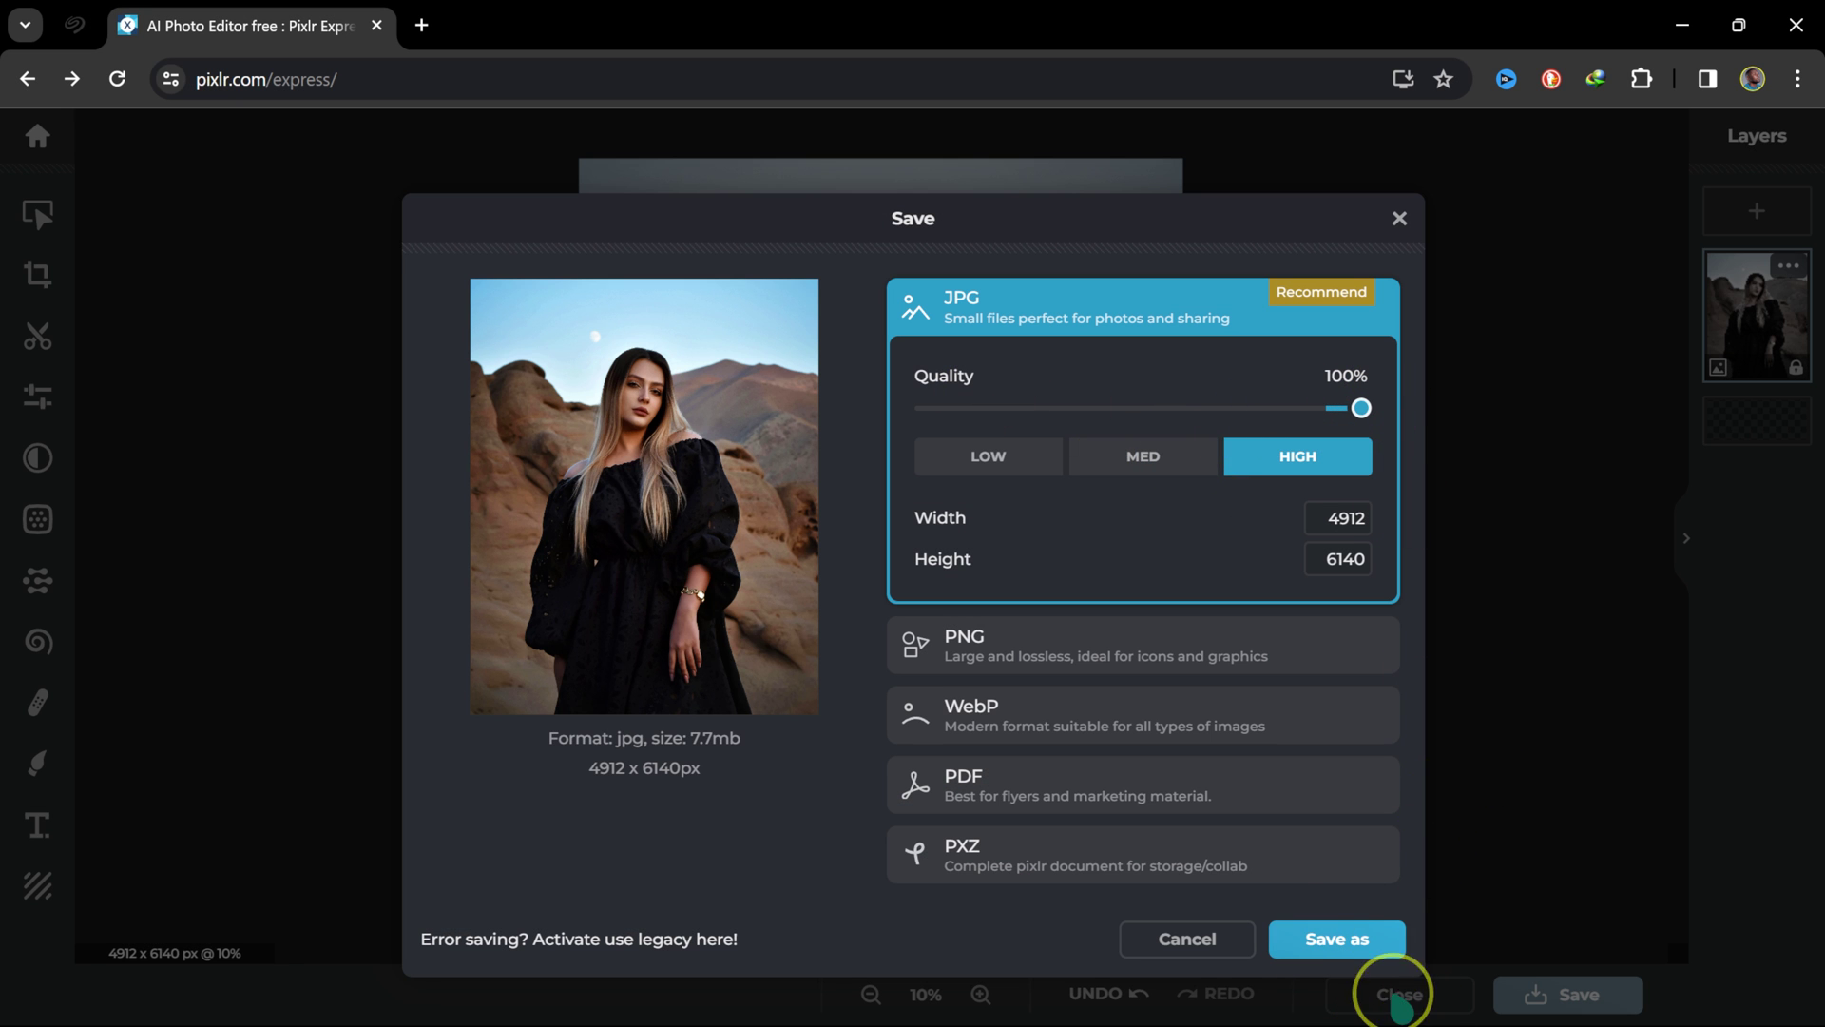
{"action": "left_click", "coordinate": [1335, 940]}
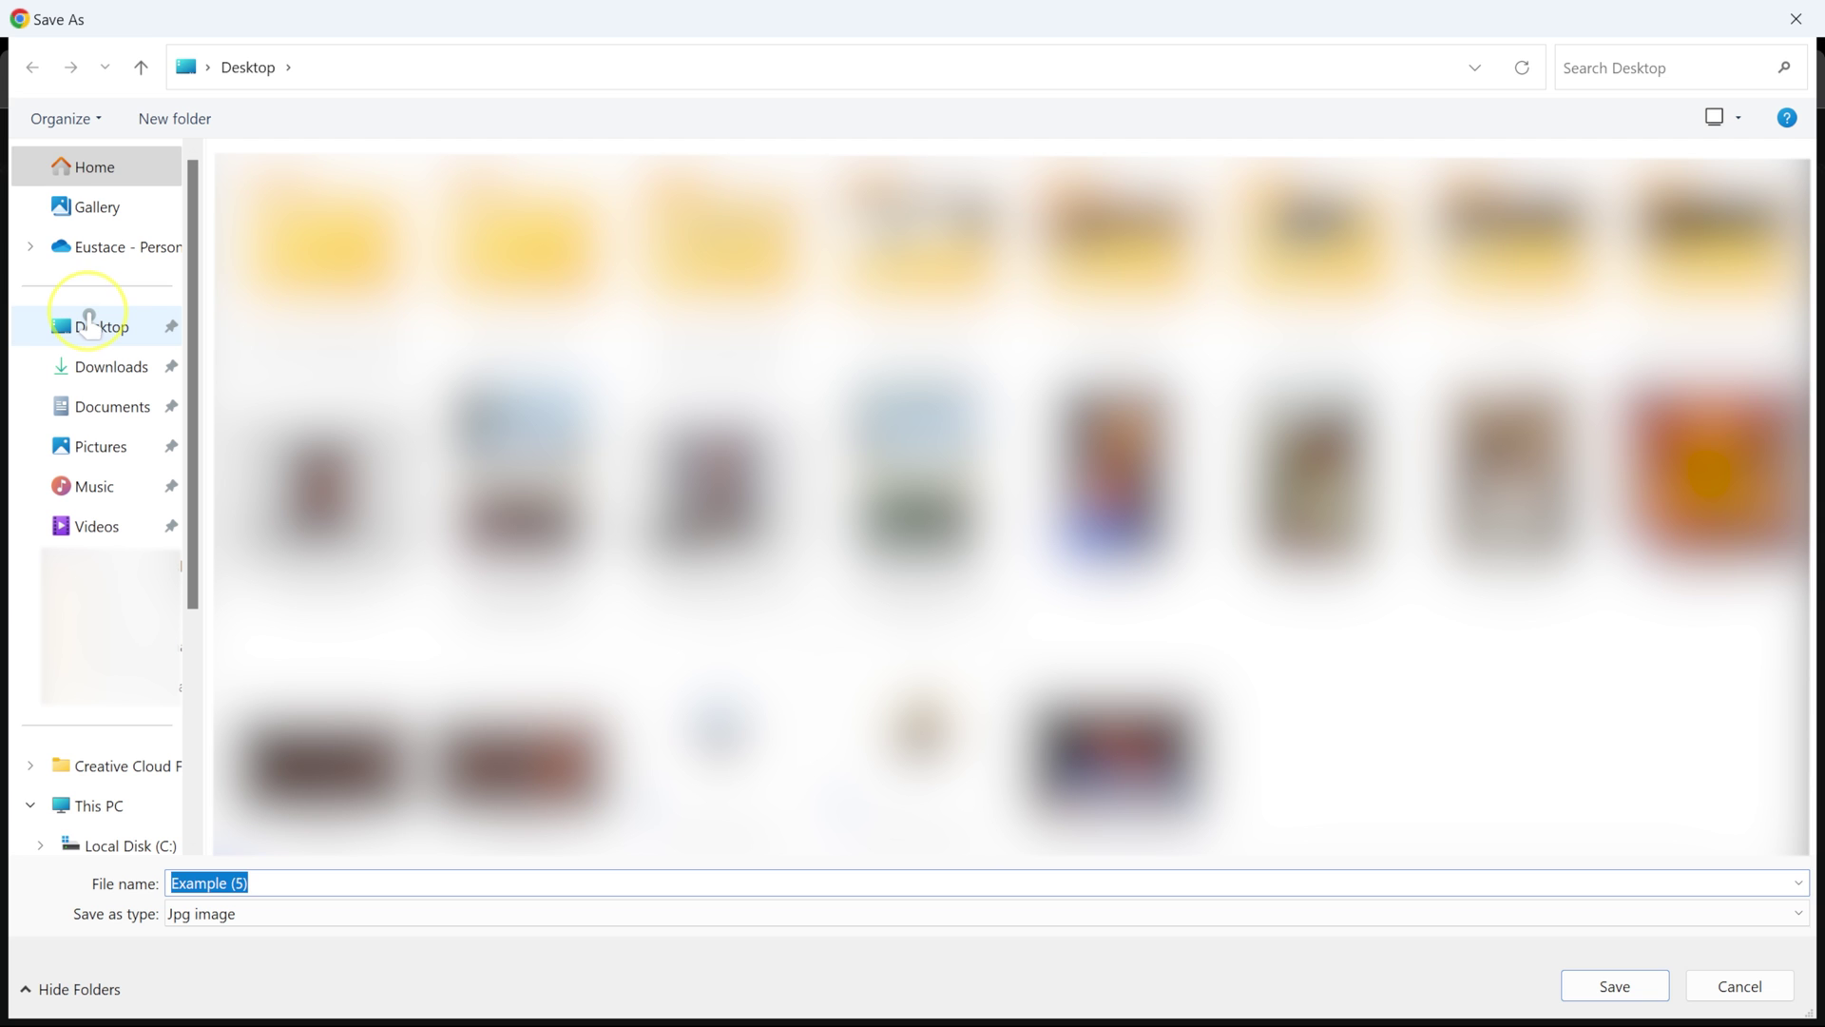
{"action": "left_click", "coordinate": [90, 326]}
{"action": "left_click", "coordinate": [1602, 993]}
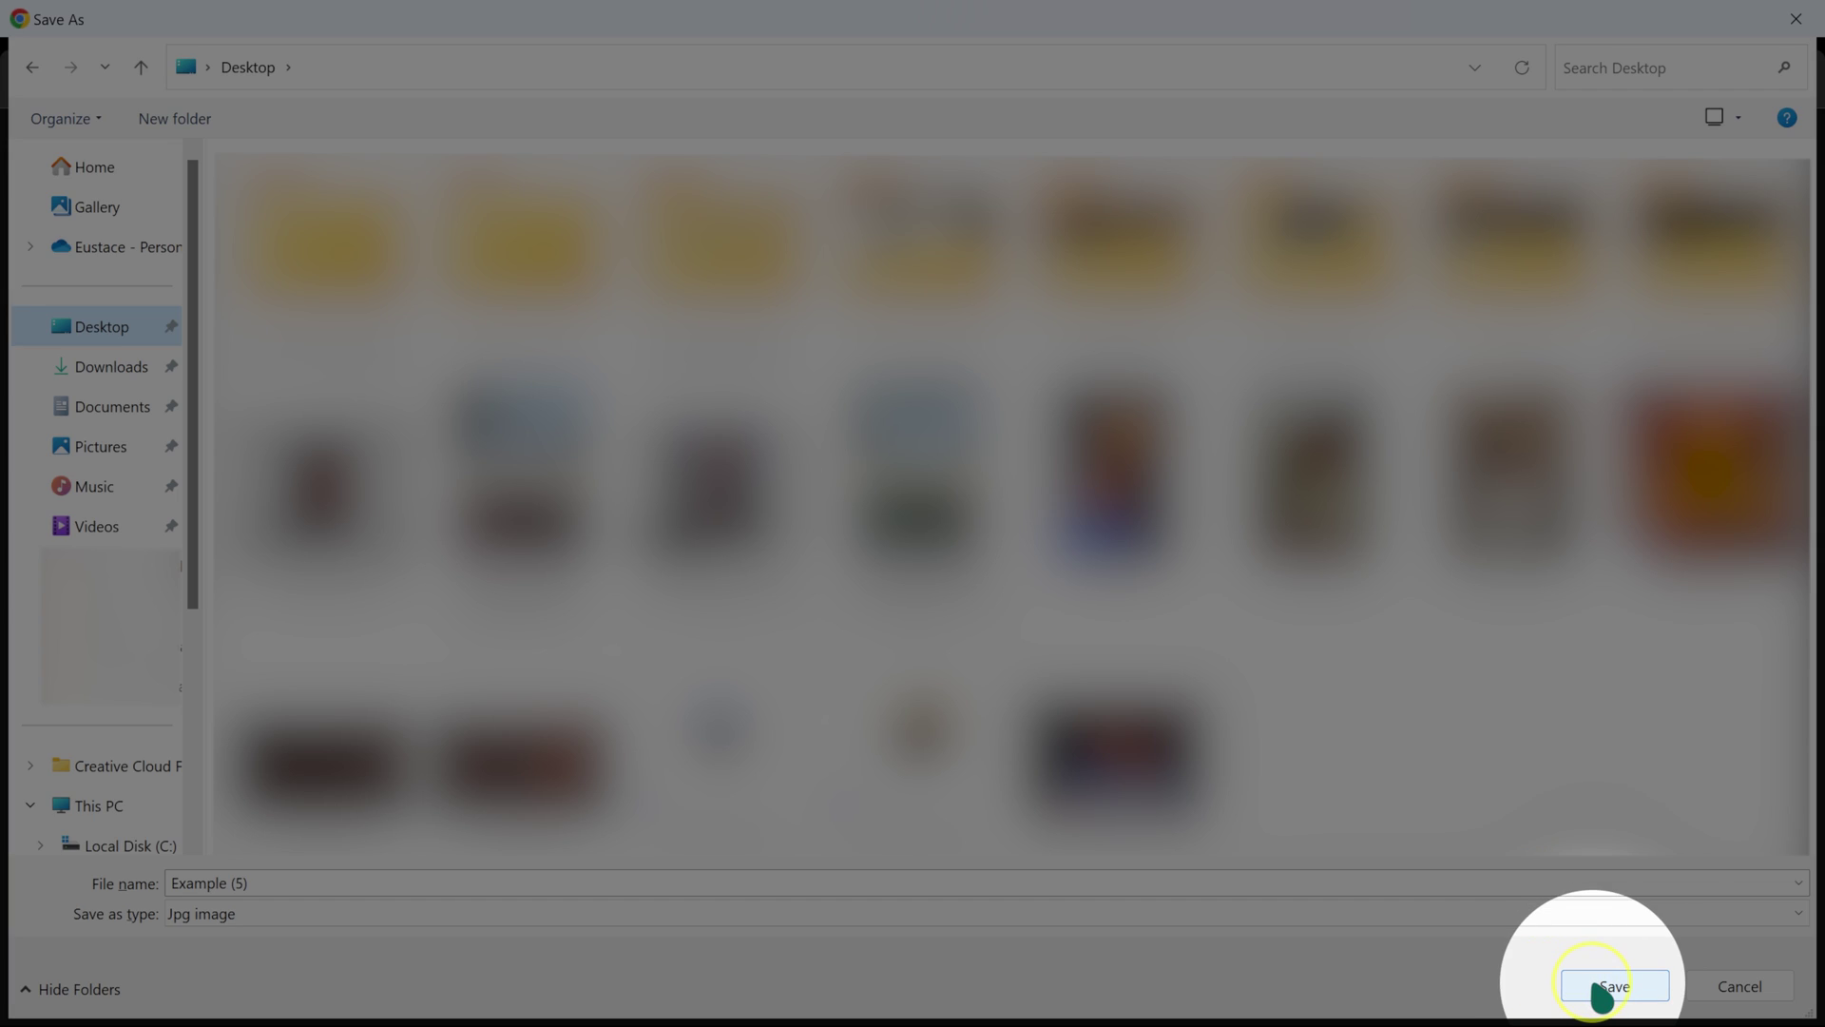